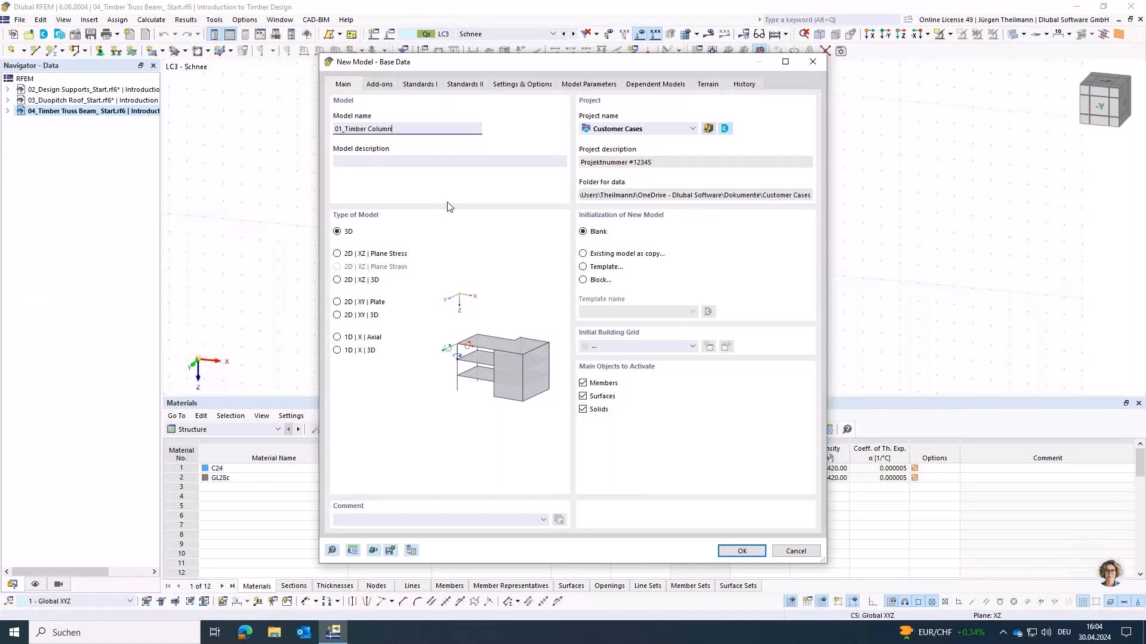
- Assign the new model 01_Timber Column to the Introduction to Timber Design project within the Schulungen folder
key(Tab)
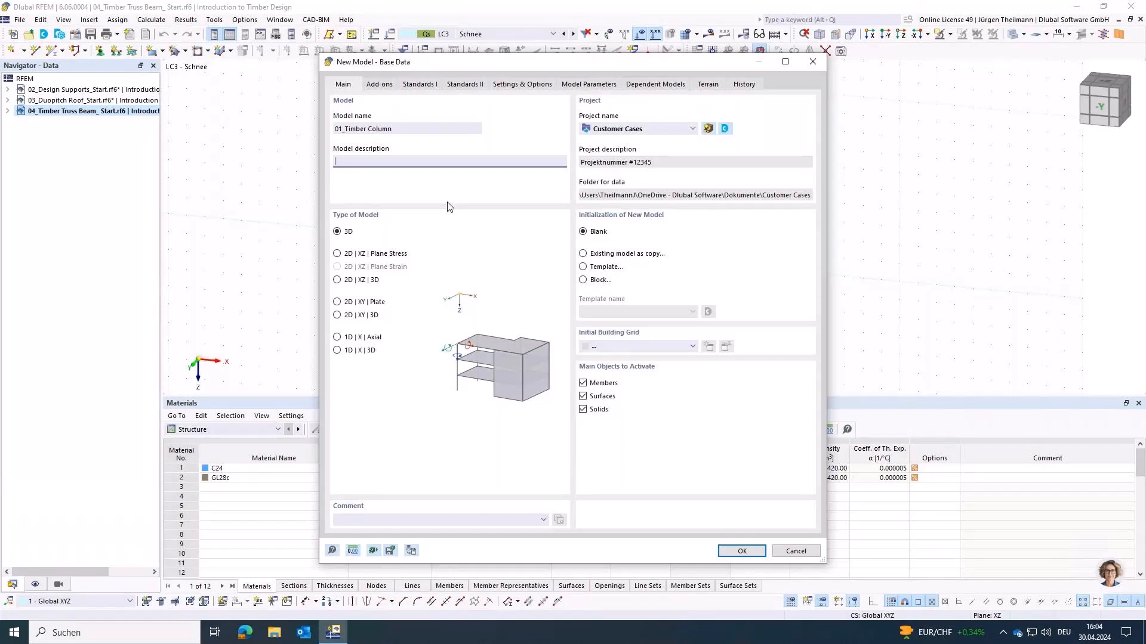
click(685, 130)
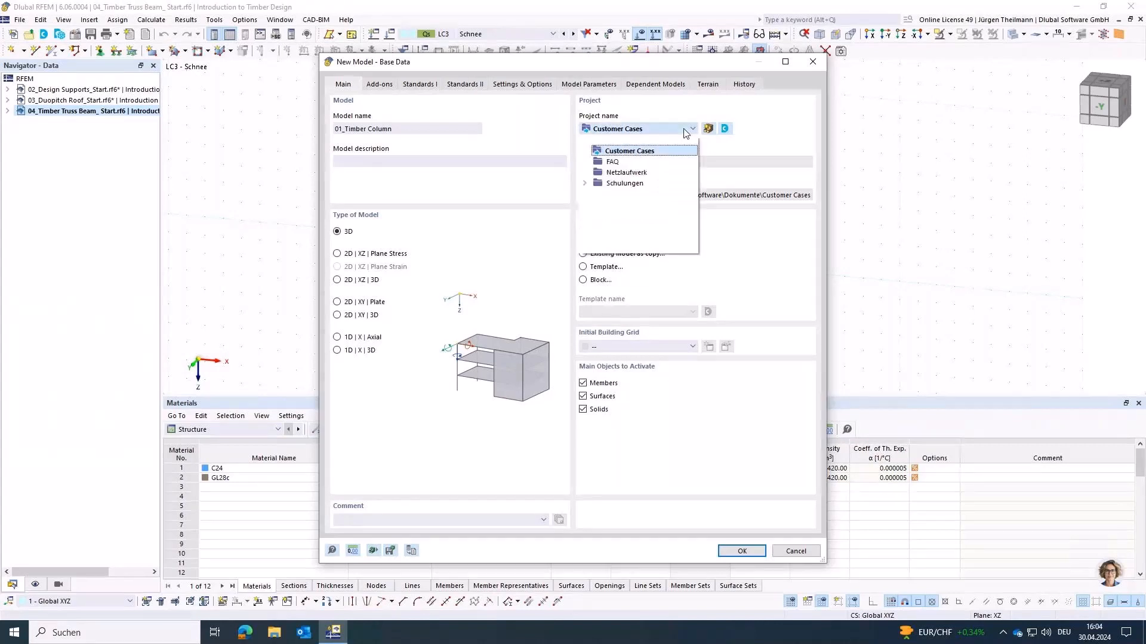
click(584, 183)
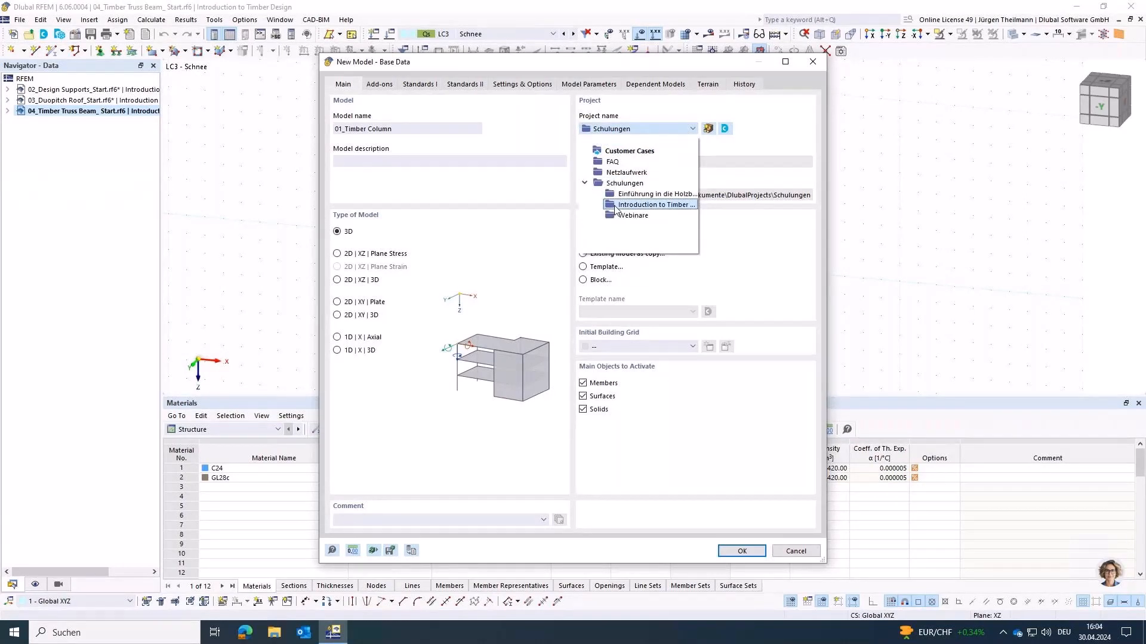
click(632, 205)
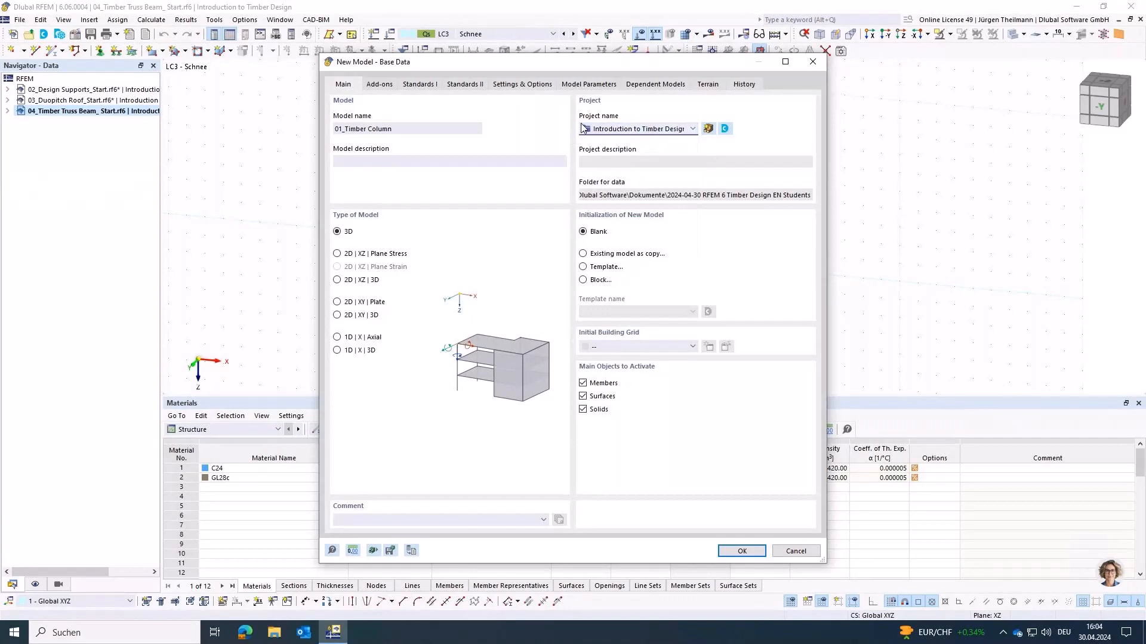
- Activate the Timber Design add-on, set the load combination standard group to EN 1990 | Timber, and create the model
click(378, 86)
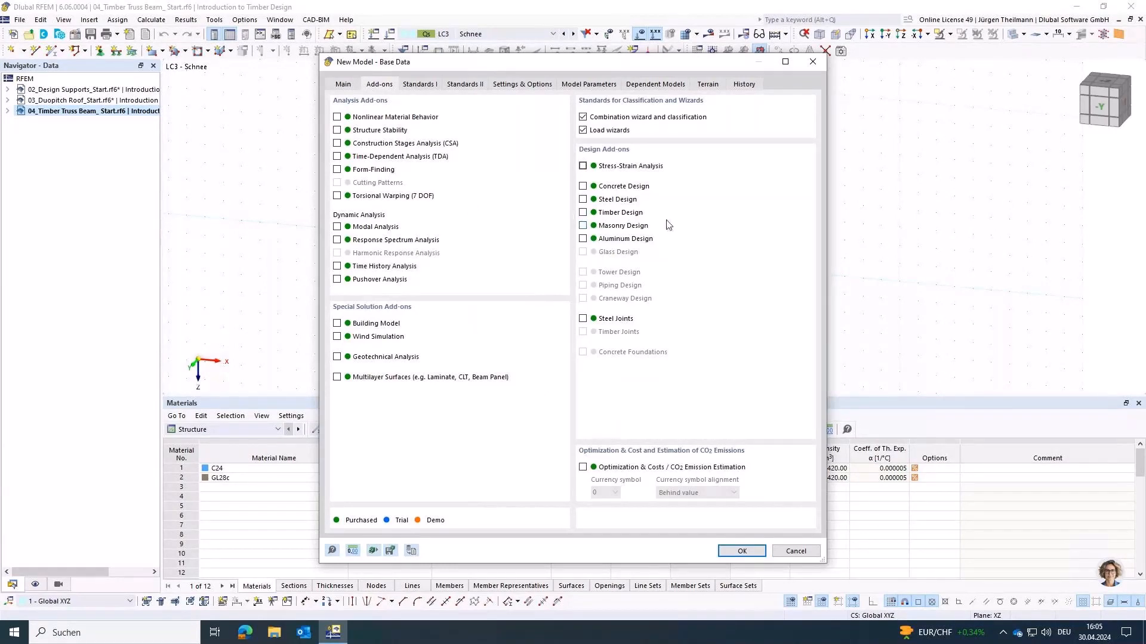
click(583, 213)
click(420, 84)
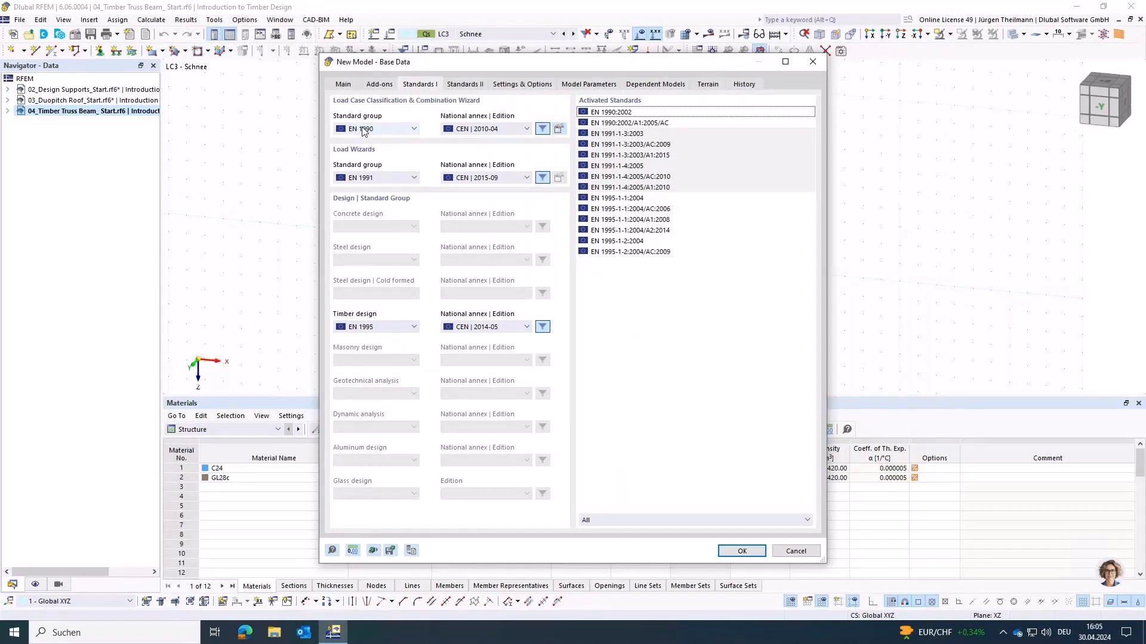
click(412, 133)
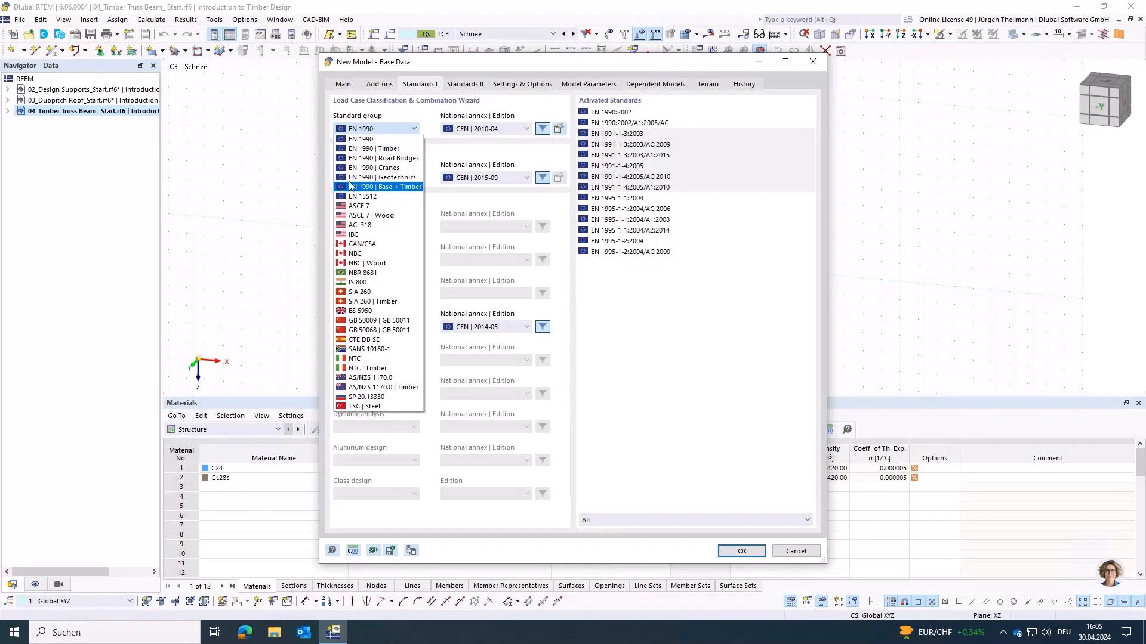
click(345, 151)
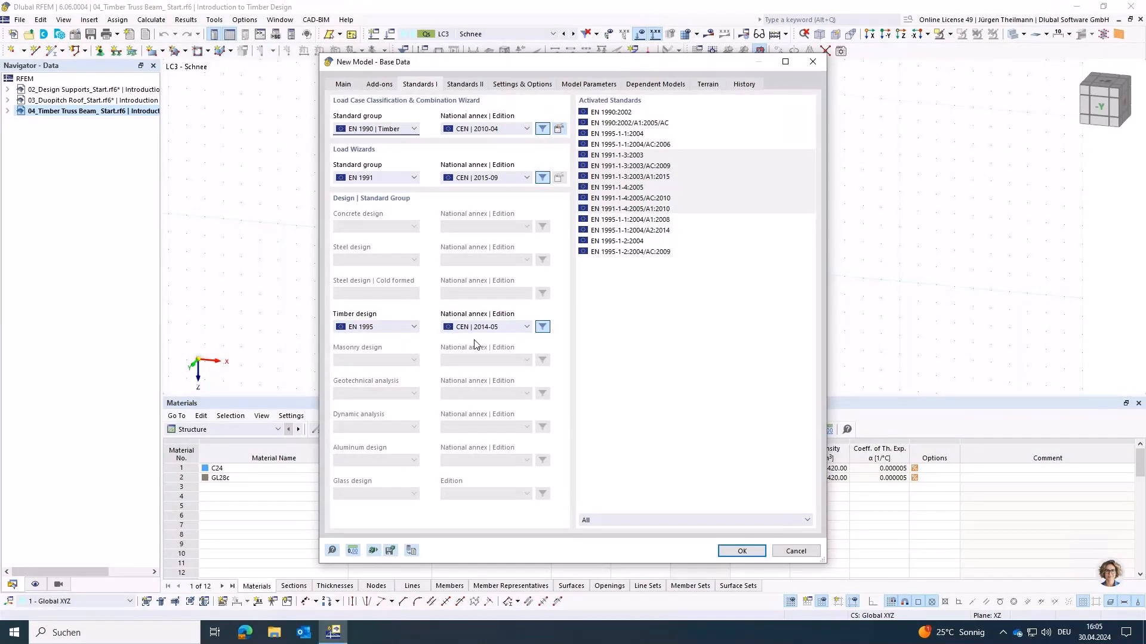
click(728, 552)
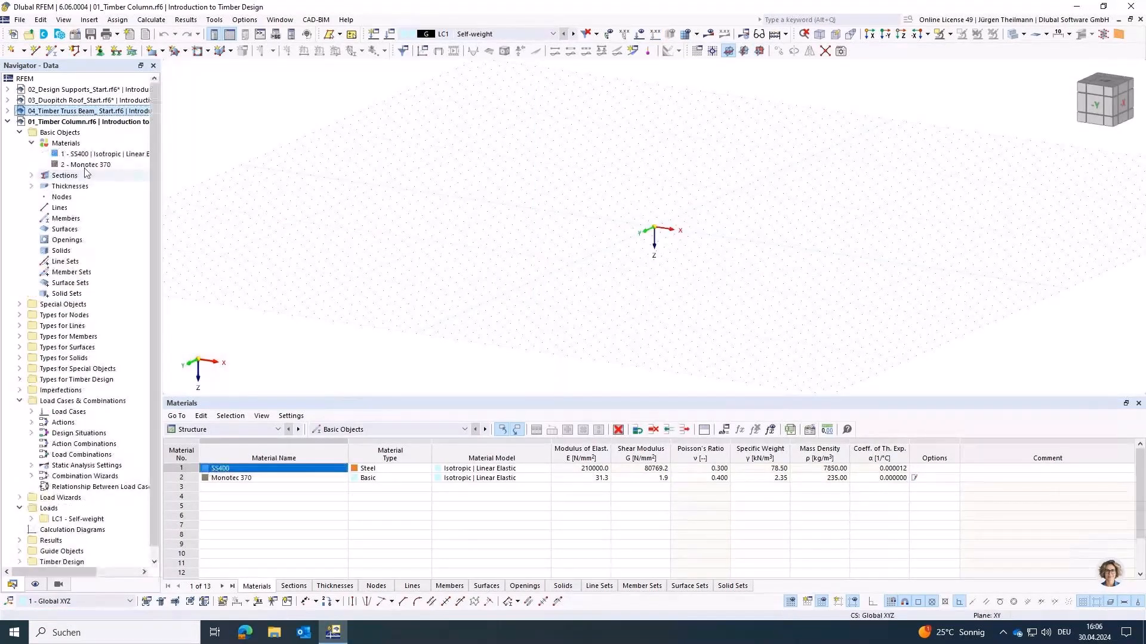
- Delete all preset materials and all preset sections from the 01_Timber Column model
right_click(55, 144)
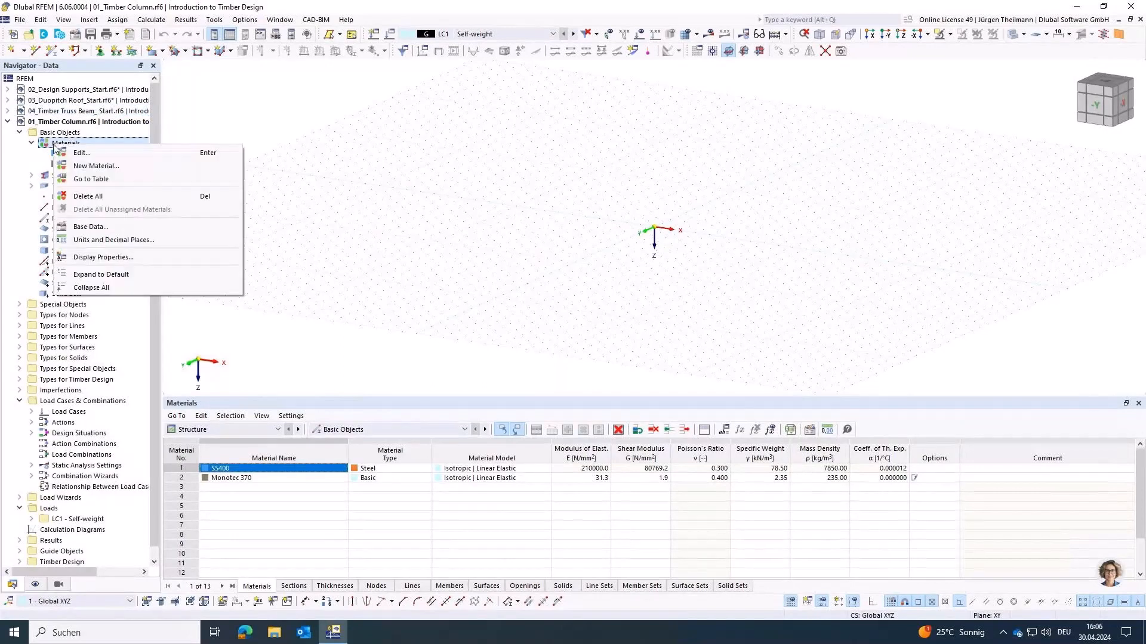
click(108, 198)
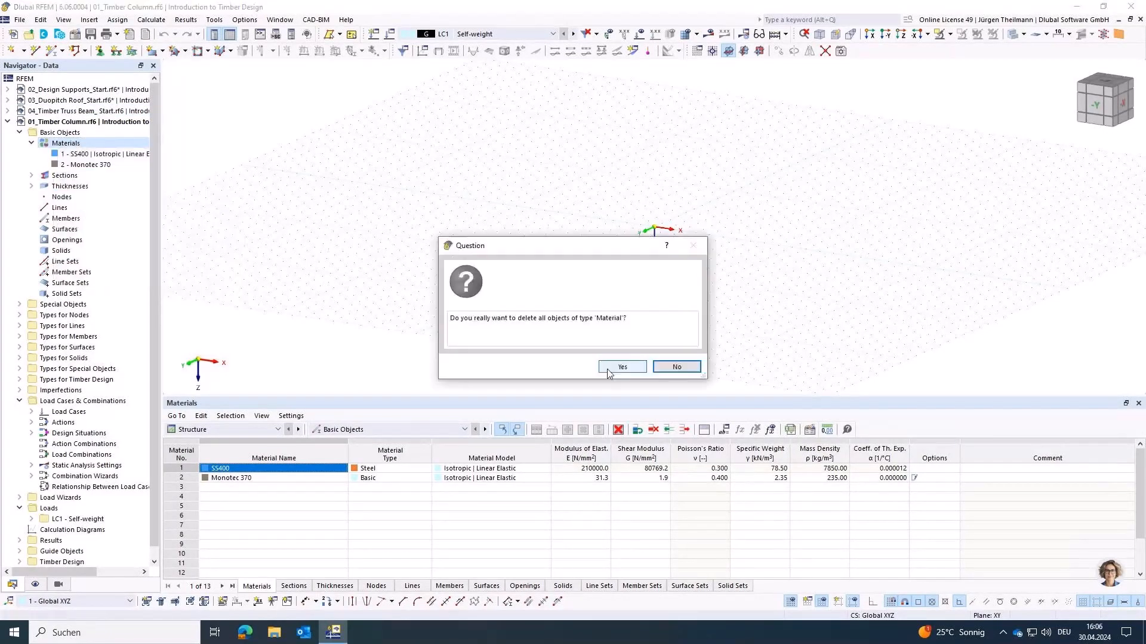
click(615, 365)
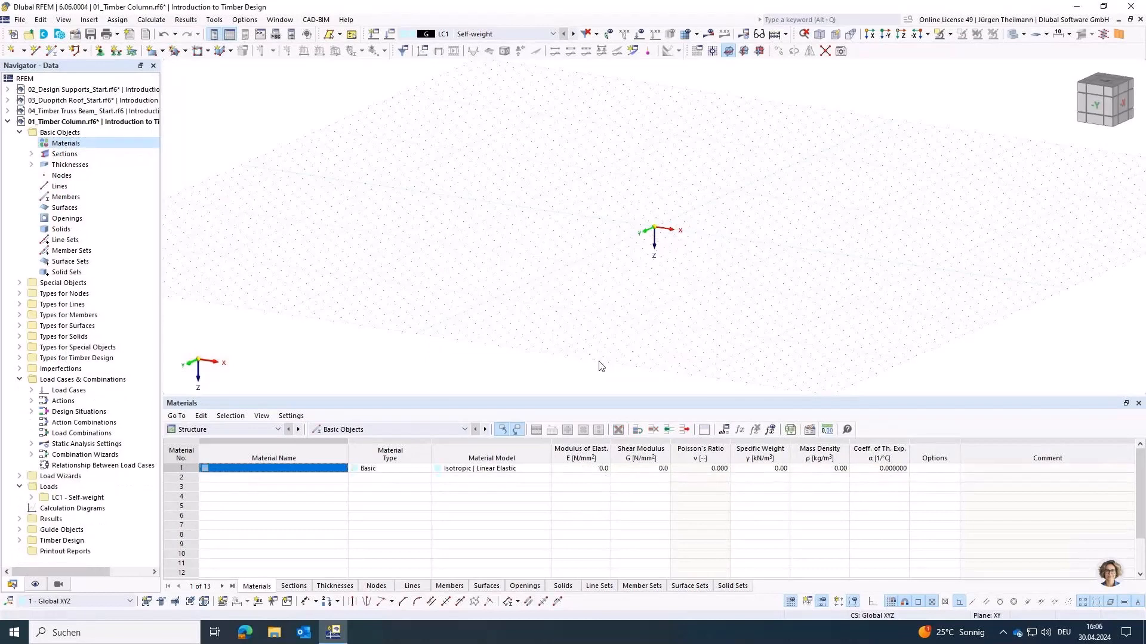
click(31, 154)
right_click(64, 156)
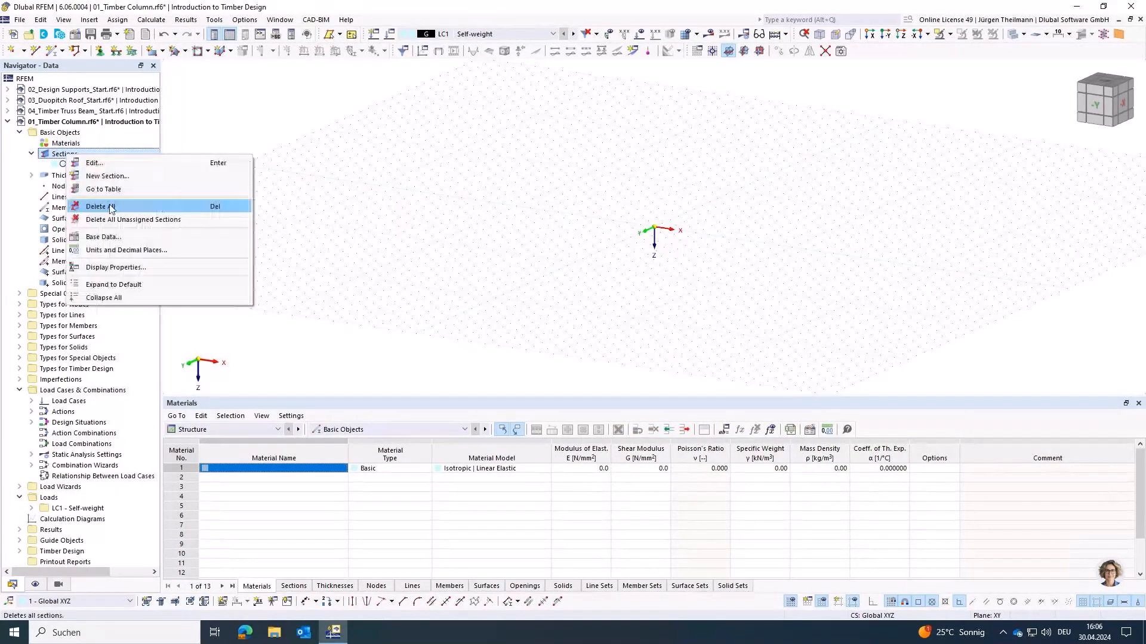
click(114, 207)
click(623, 367)
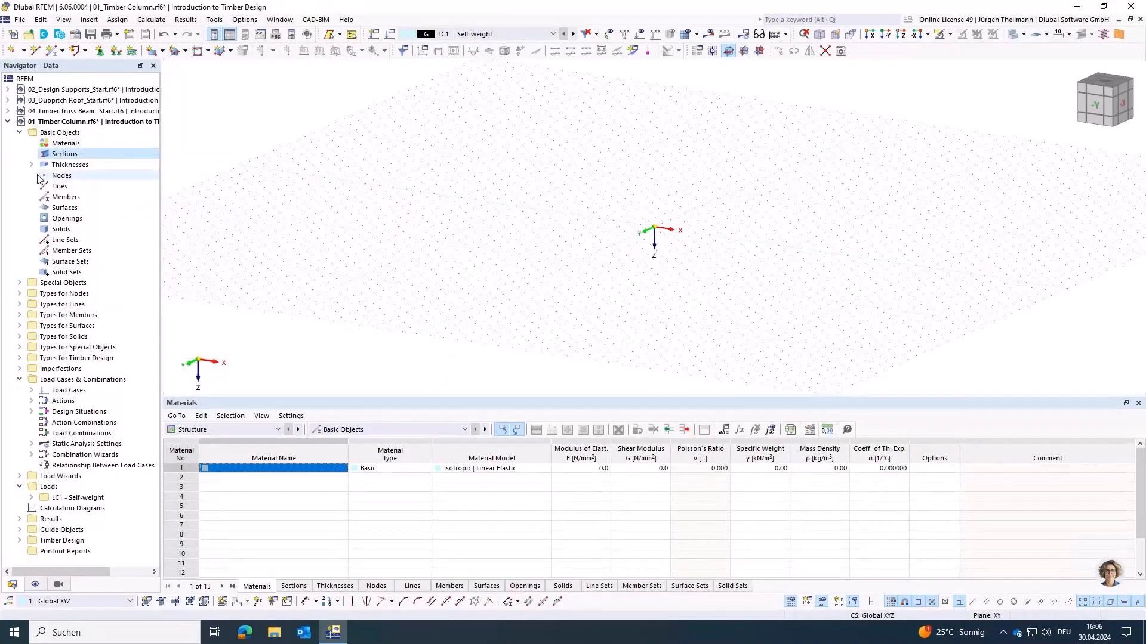
- Delete all preset thicknesses from the 01_Timber Column model
right_click(64, 165)
click(114, 217)
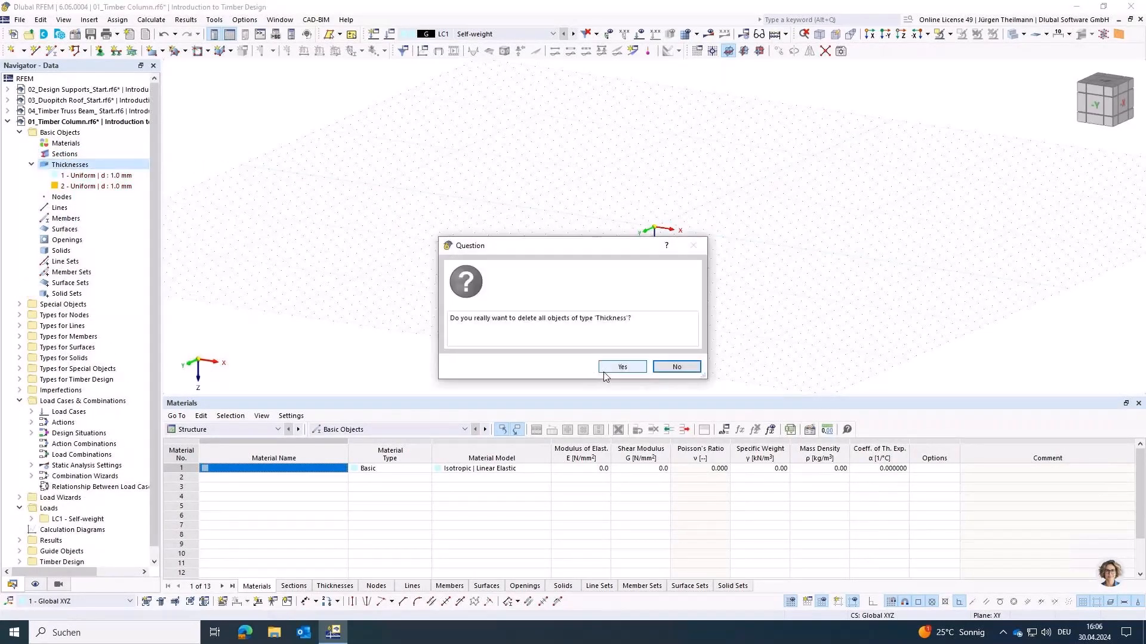
click(605, 370)
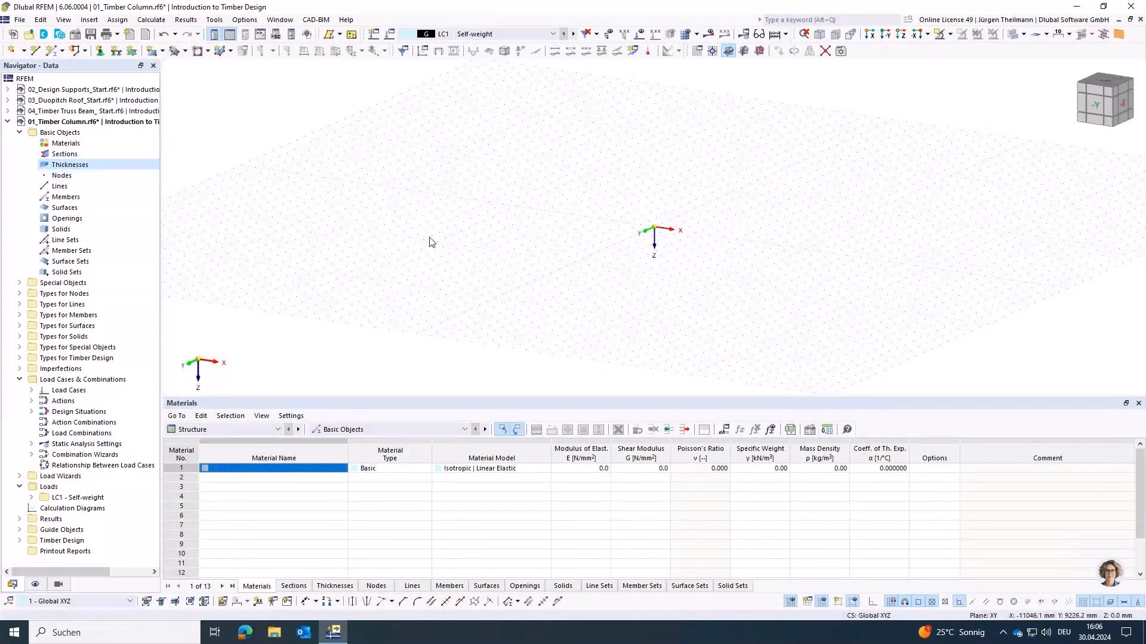
- Start a single beam member perpendicular to the work plane and create a new section of type Parametric - Massive I for it
middle_drag(648, 250, 558, 308)
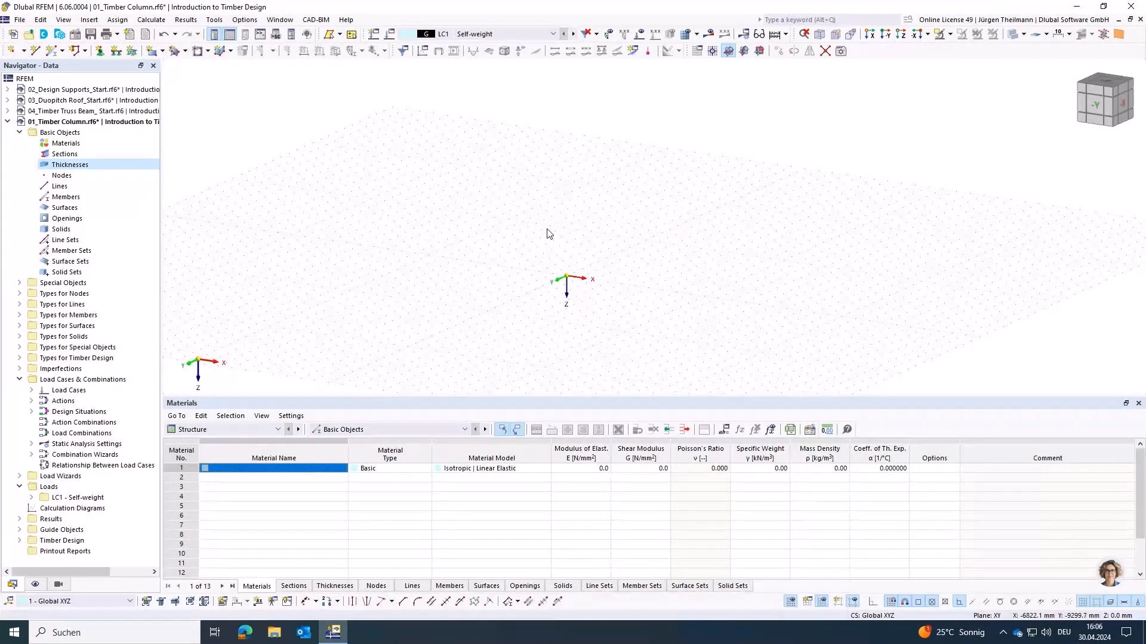
click(62, 52)
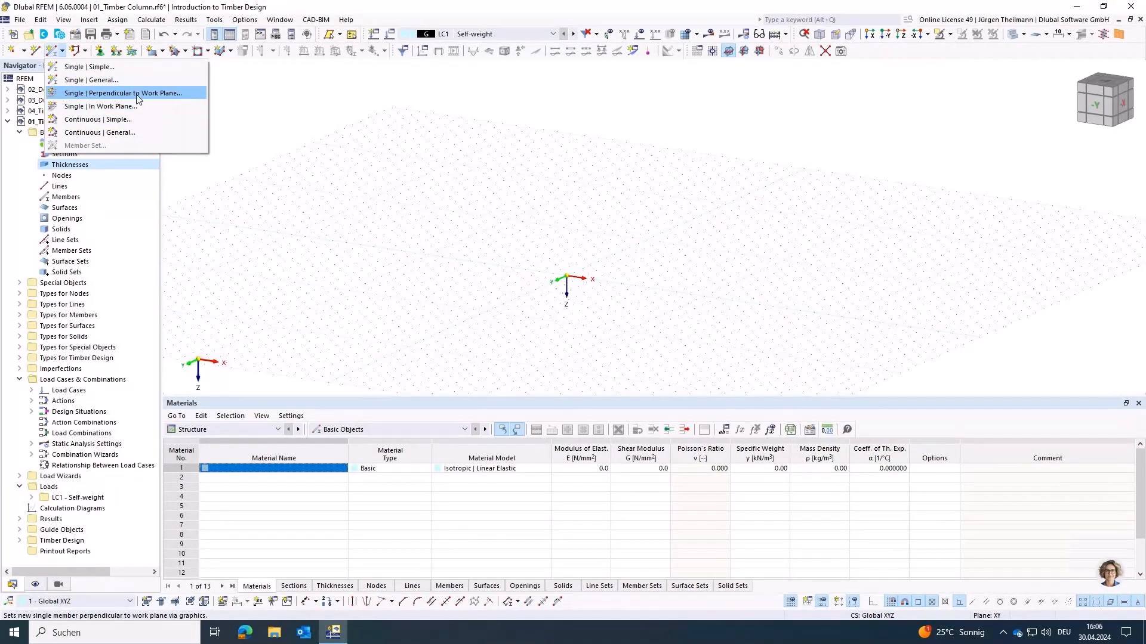
click(104, 93)
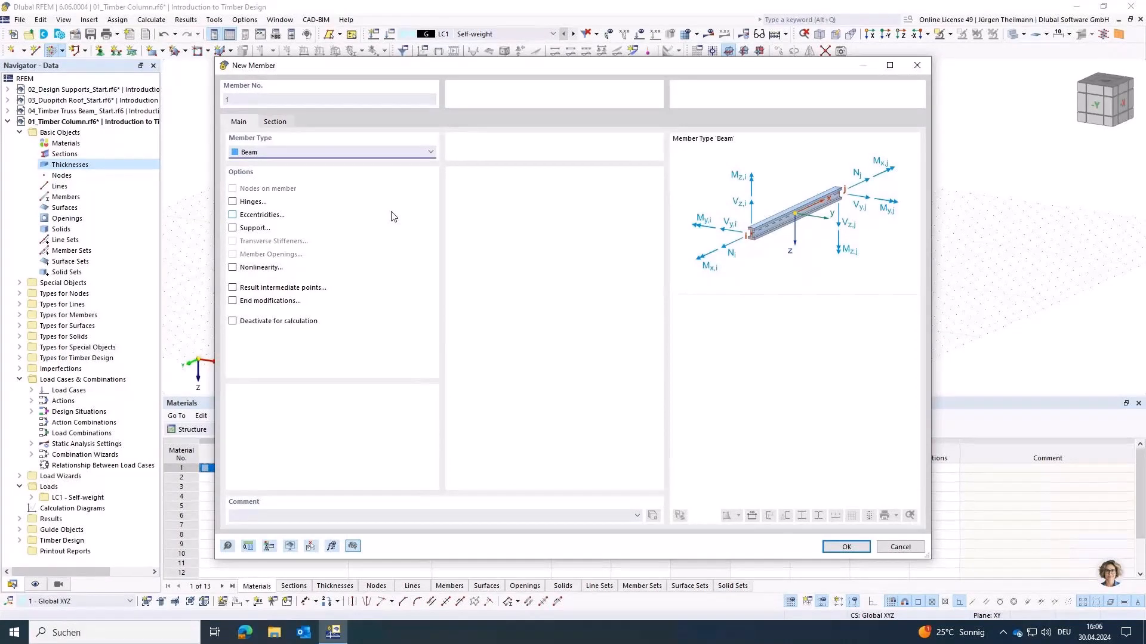
click(274, 122)
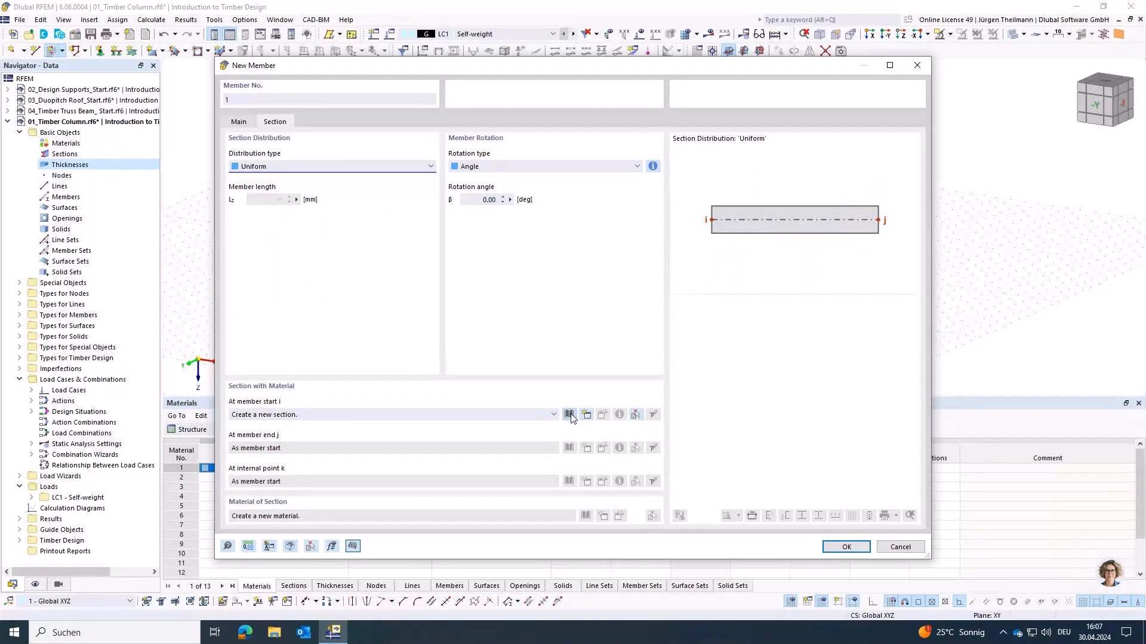
click(586, 414)
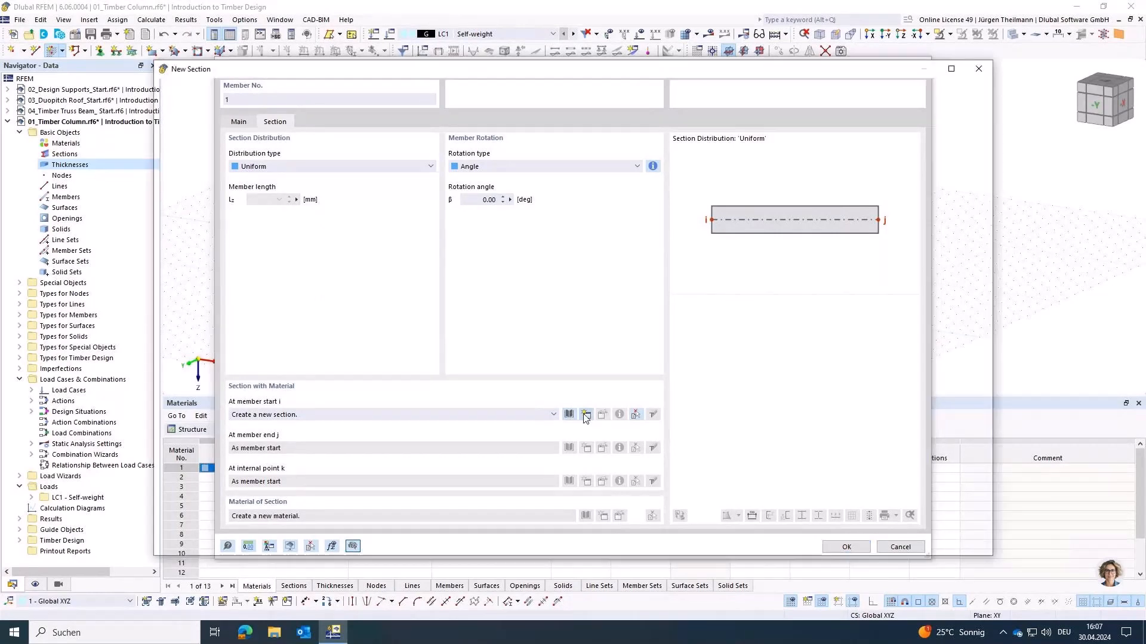
click(396, 204)
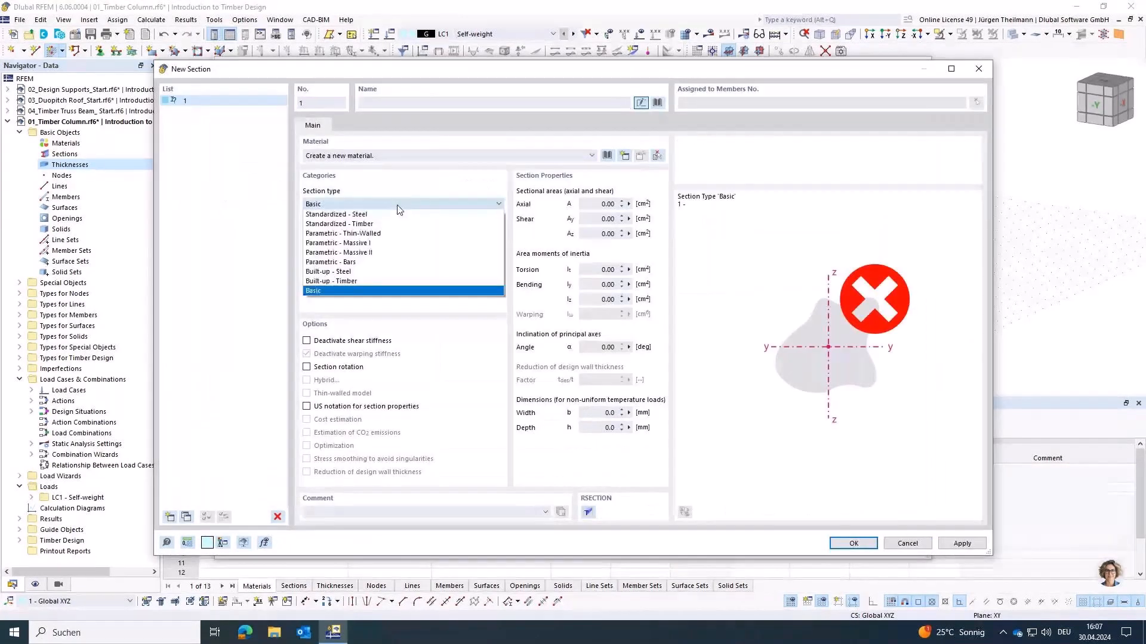
click(345, 244)
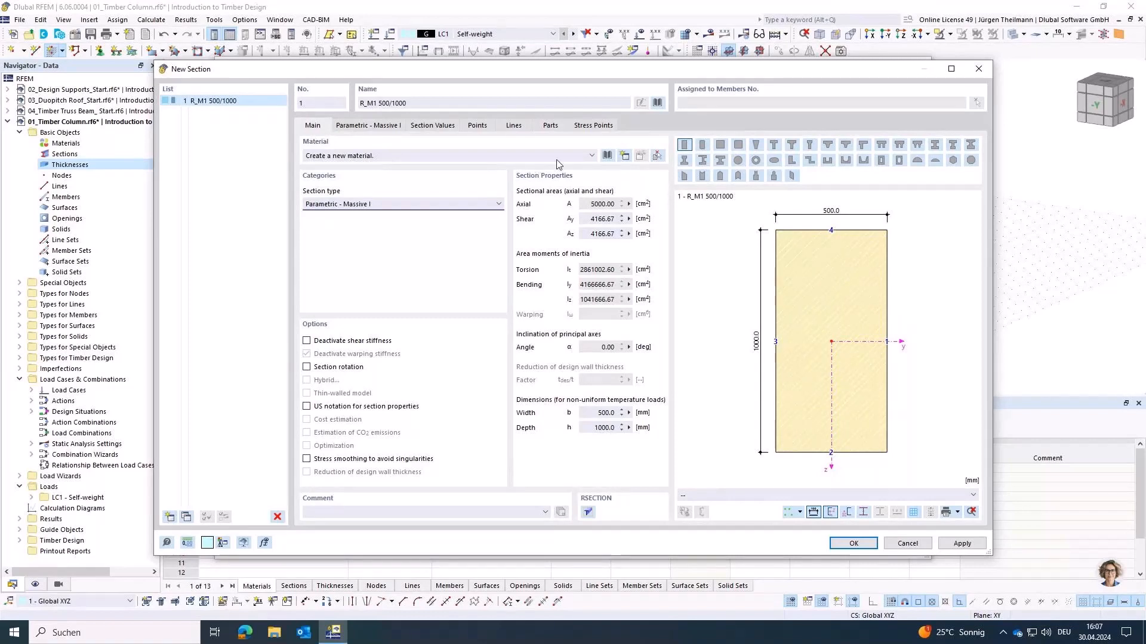
- Assign the material C24 to the section from the library, filtered by European Union, Timber and Solid Timber, in the Softwood C series
click(608, 156)
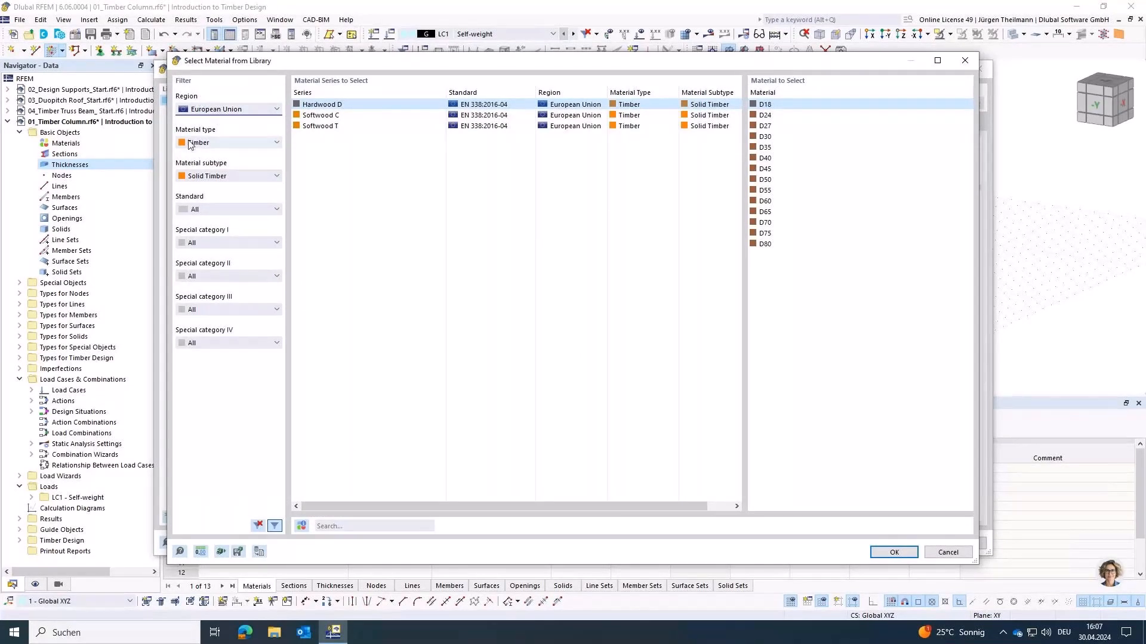
click(259, 526)
click(251, 109)
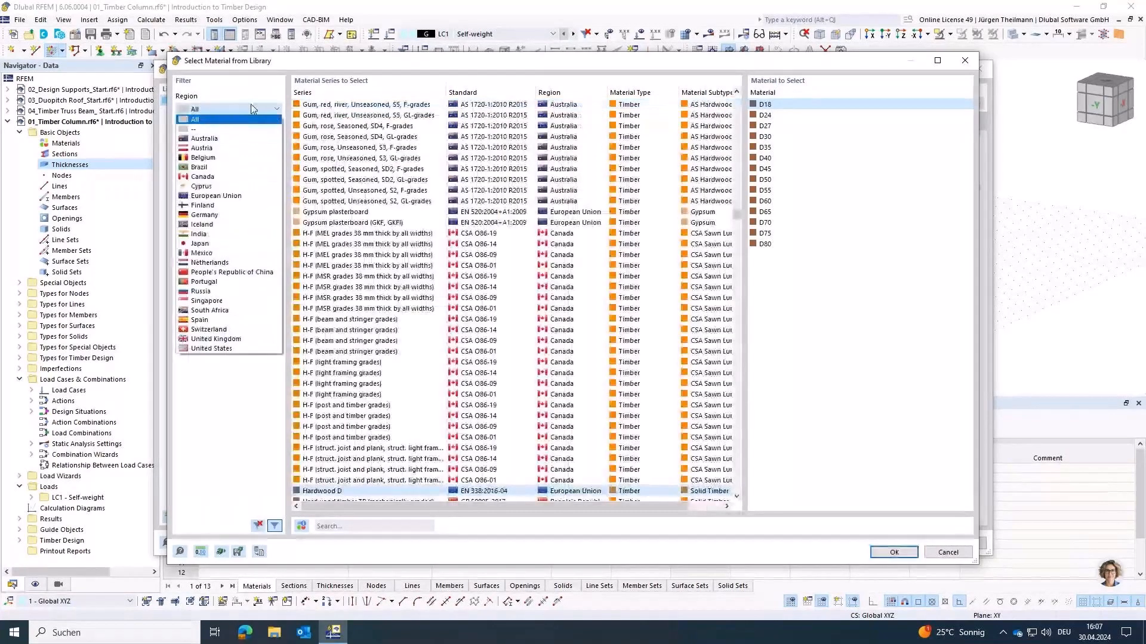
click(228, 197)
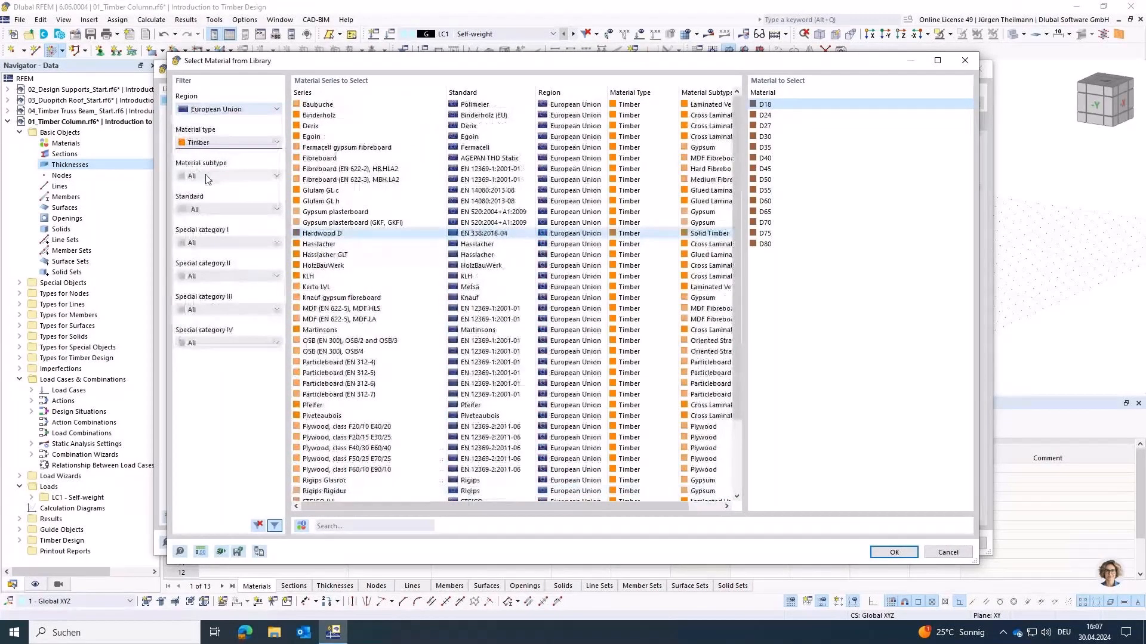
click(208, 177)
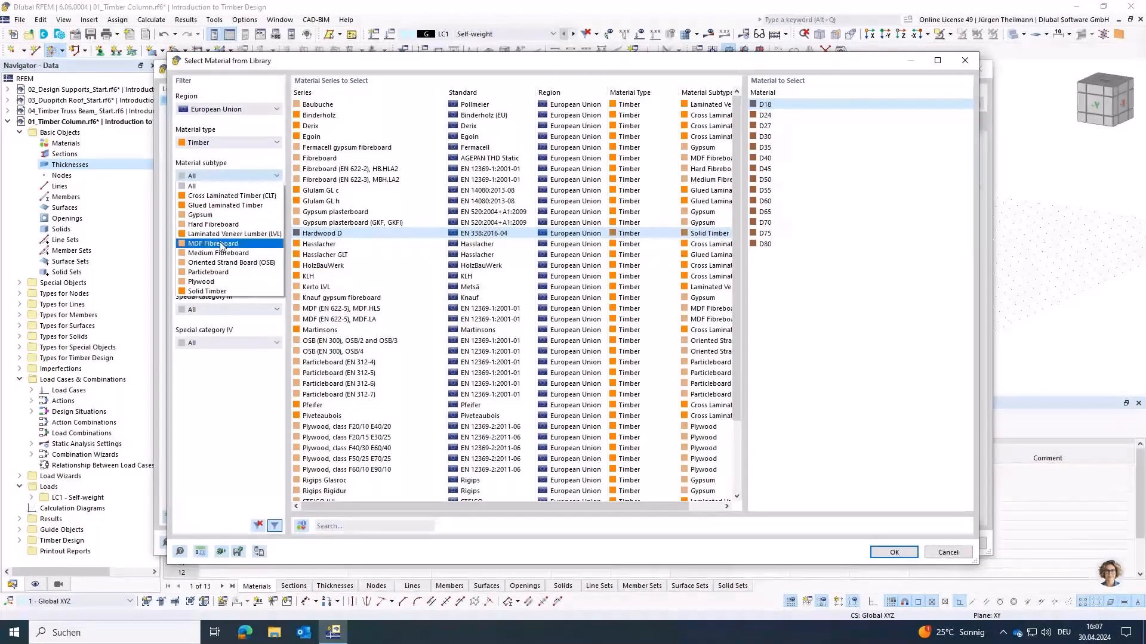
click(206, 291)
click(298, 117)
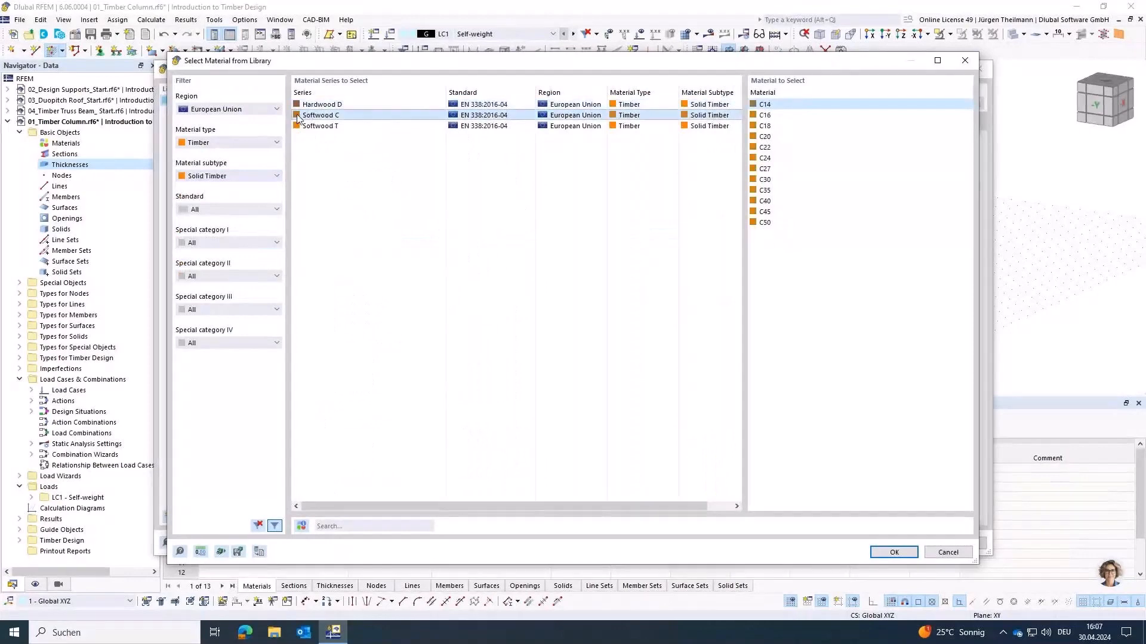
click(755, 159)
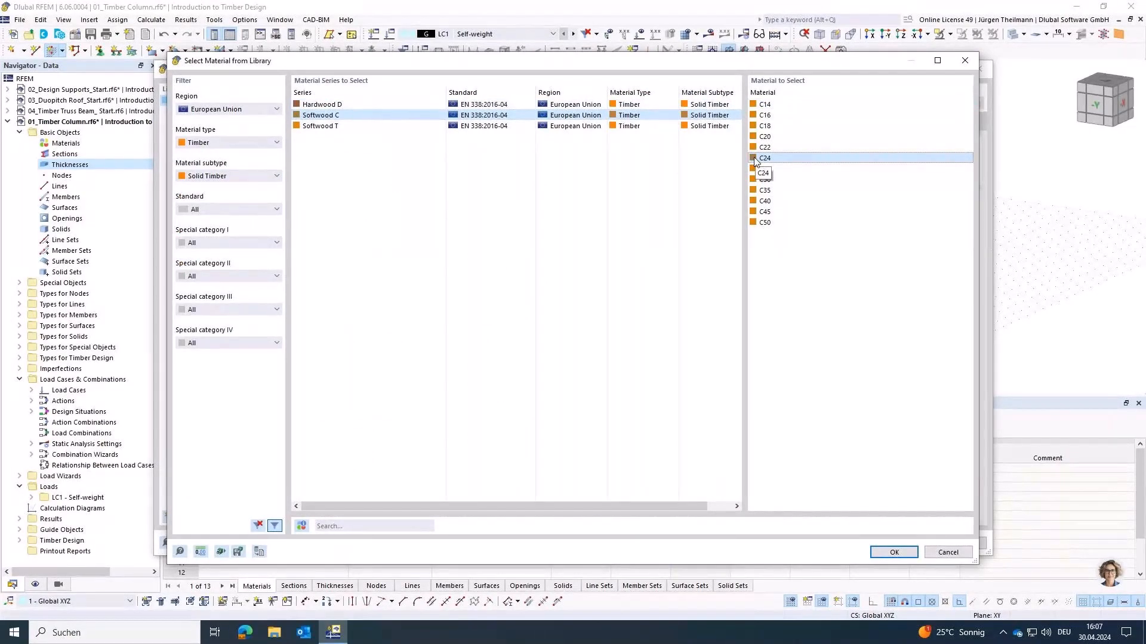
click(893, 552)
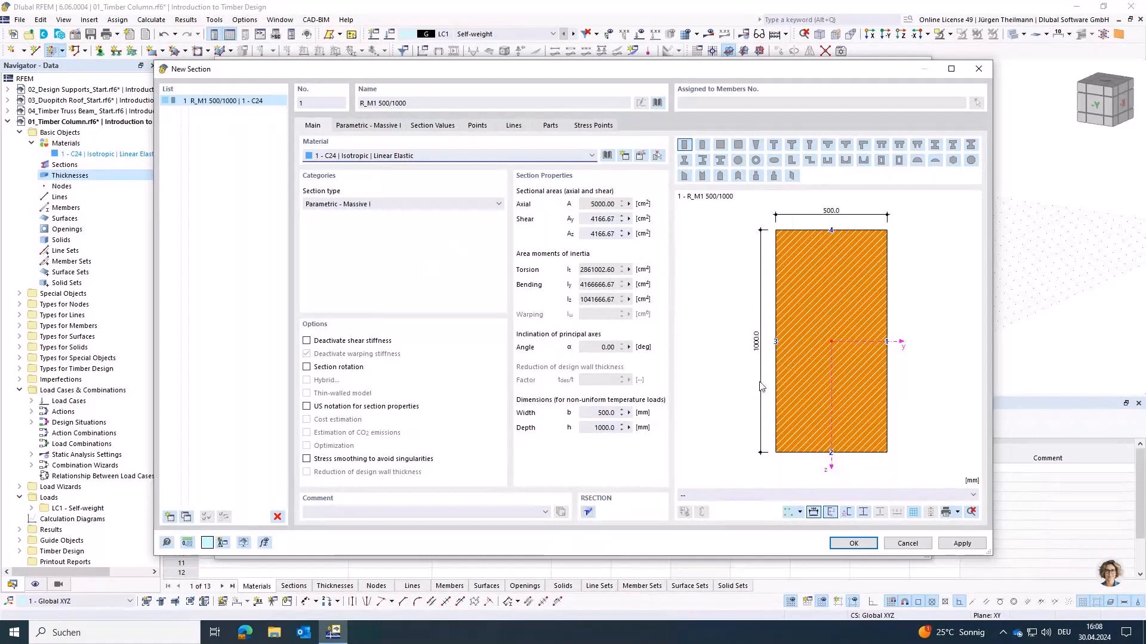
- Set the rectangular section's width b to 160 mm and height h to 200 mm, and assign it to the new member
click(360, 127)
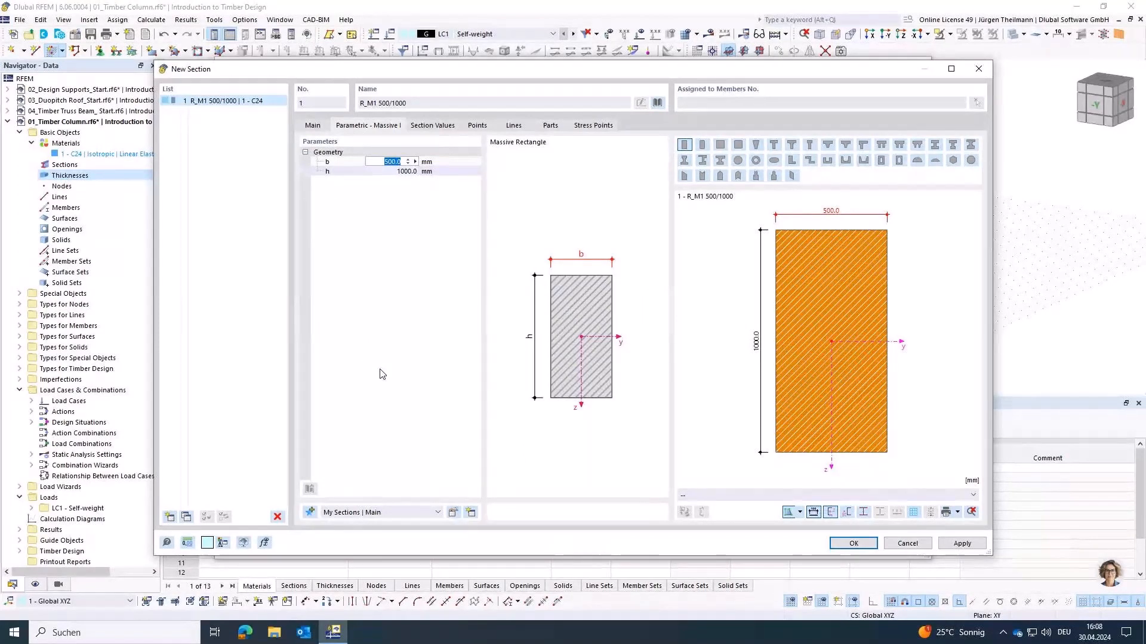
text(1)
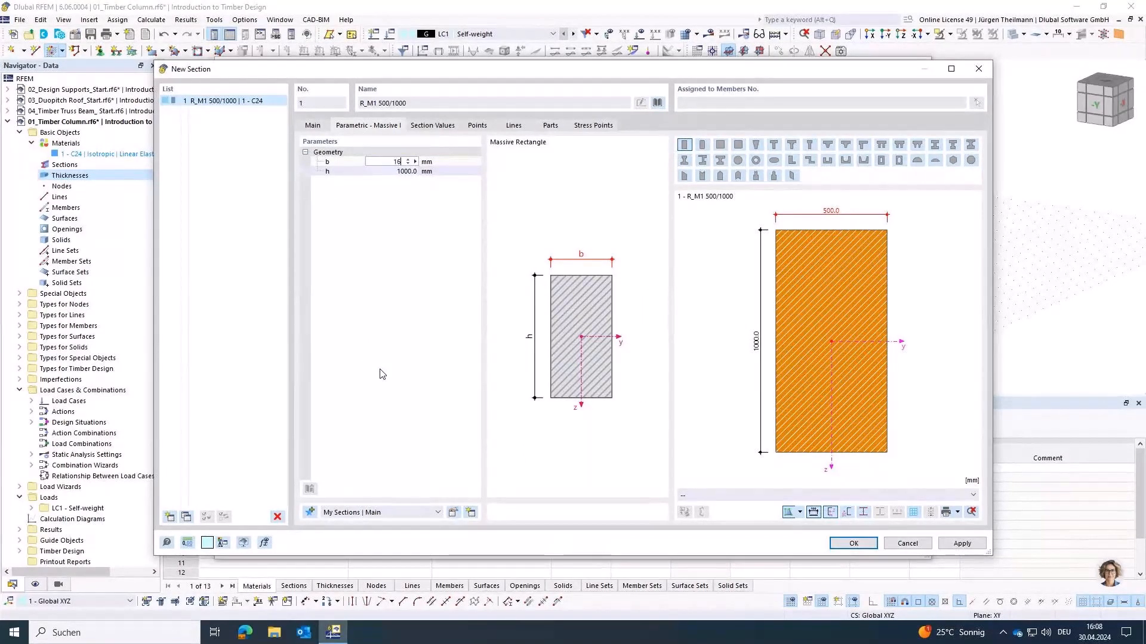
text(60)
key(Tab)
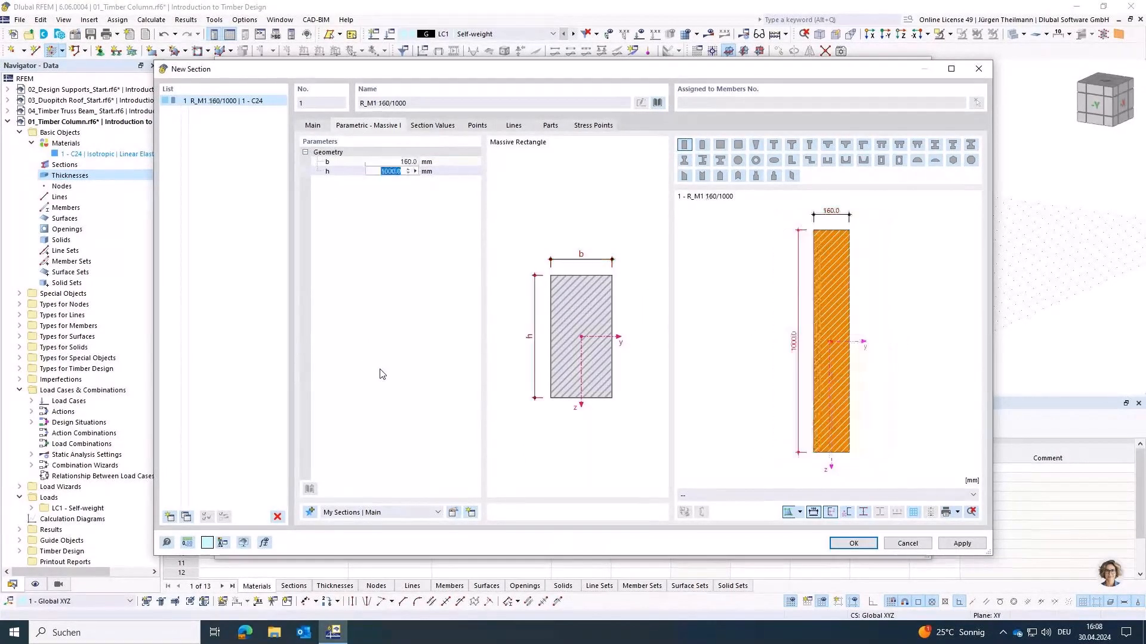
text(200)
key(Return)
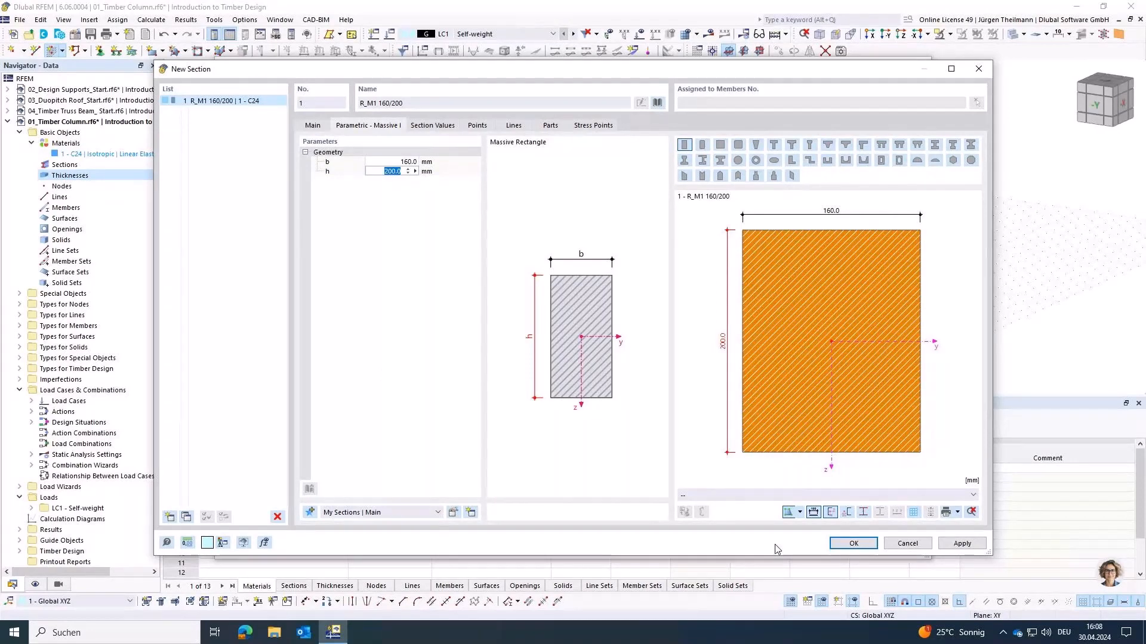
click(859, 548)
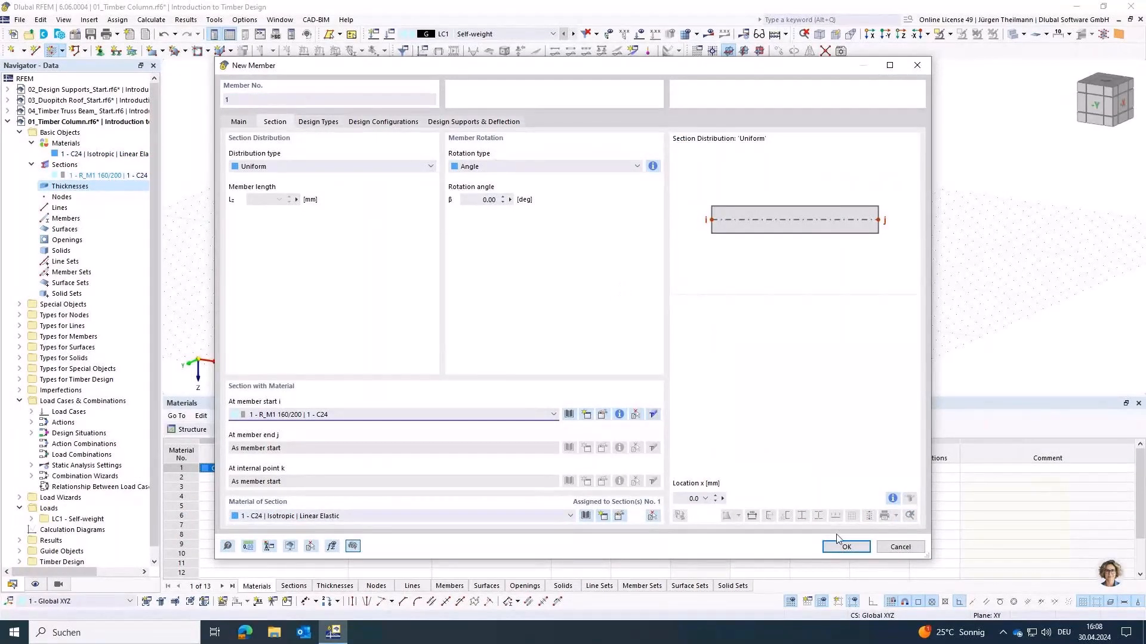
- Place the new vertical column member with a fixed length of 4000 mm, starting at the coordinate origin
click(844, 547)
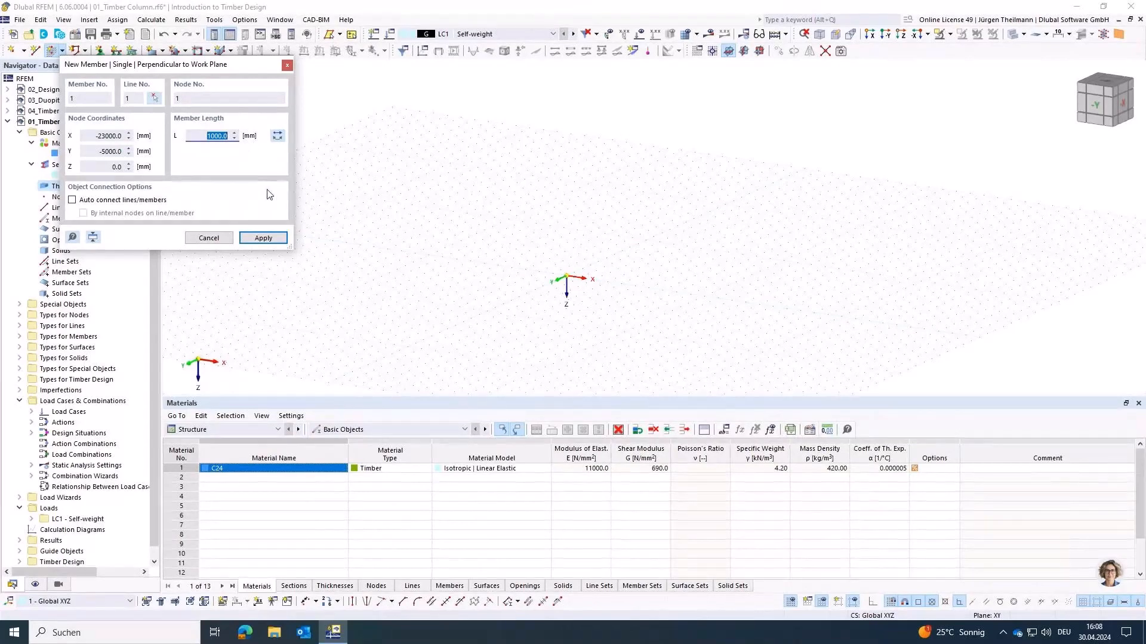
text(4000)
key(Tab)
click(279, 137)
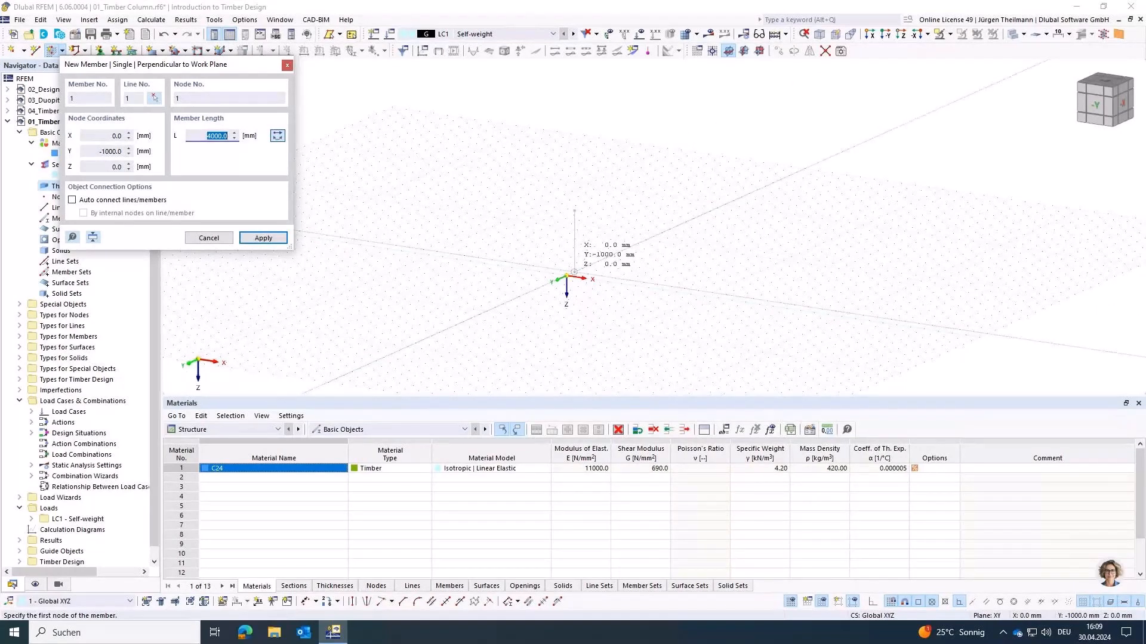
click(566, 276)
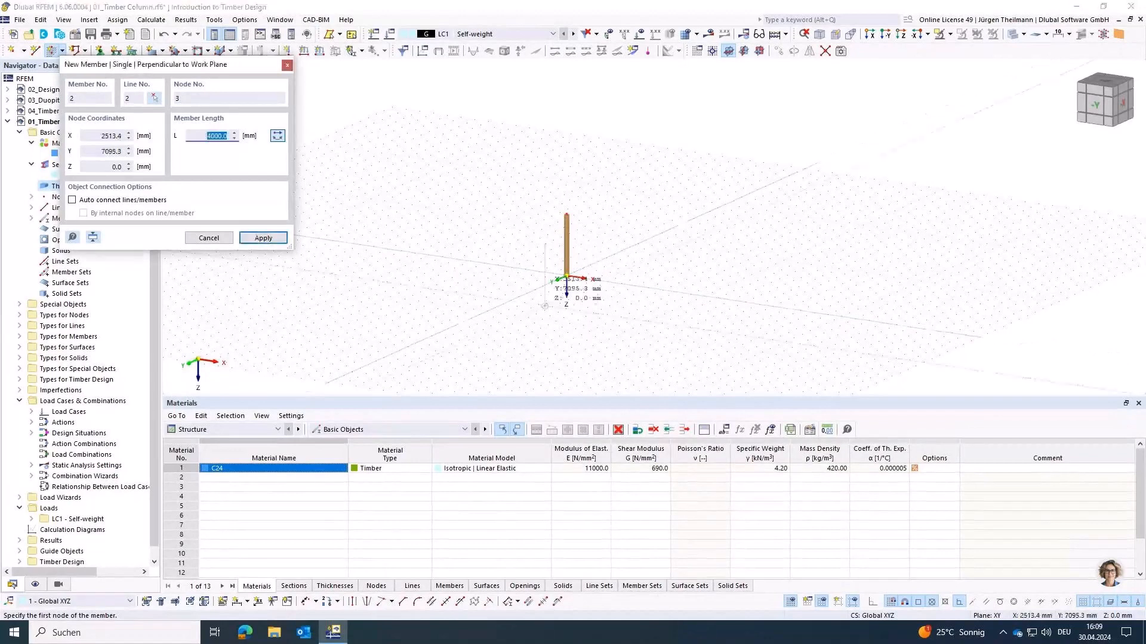
key(Escape)
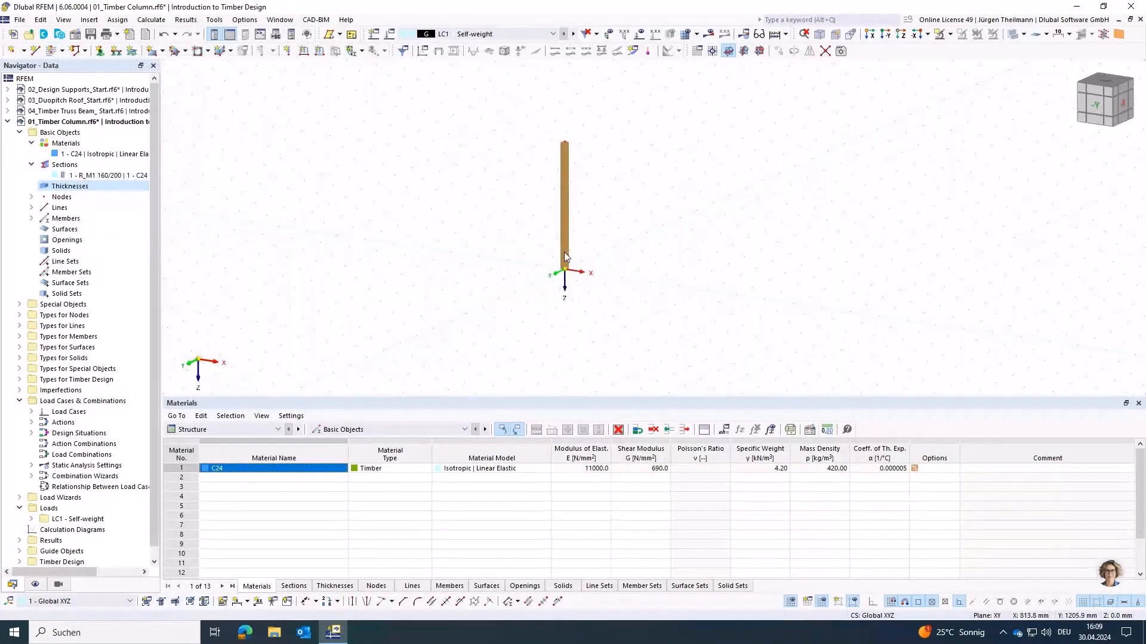
scroll(562, 252, up, 2)
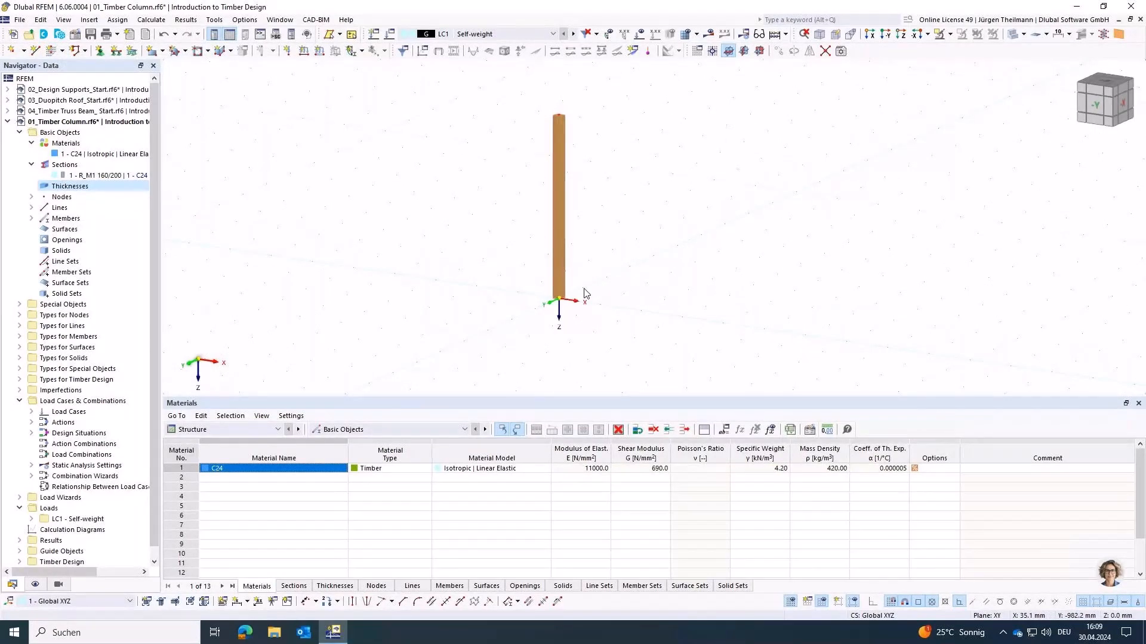
- Change the unit for model lengths to m in the units and decimal places settings
click(245, 20)
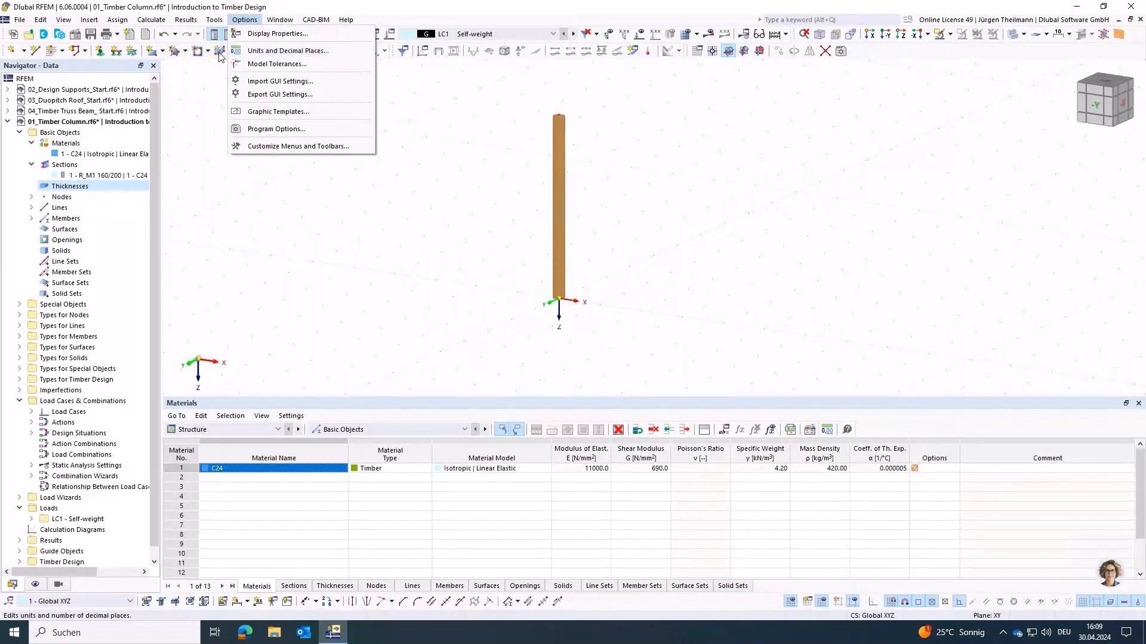
click(254, 51)
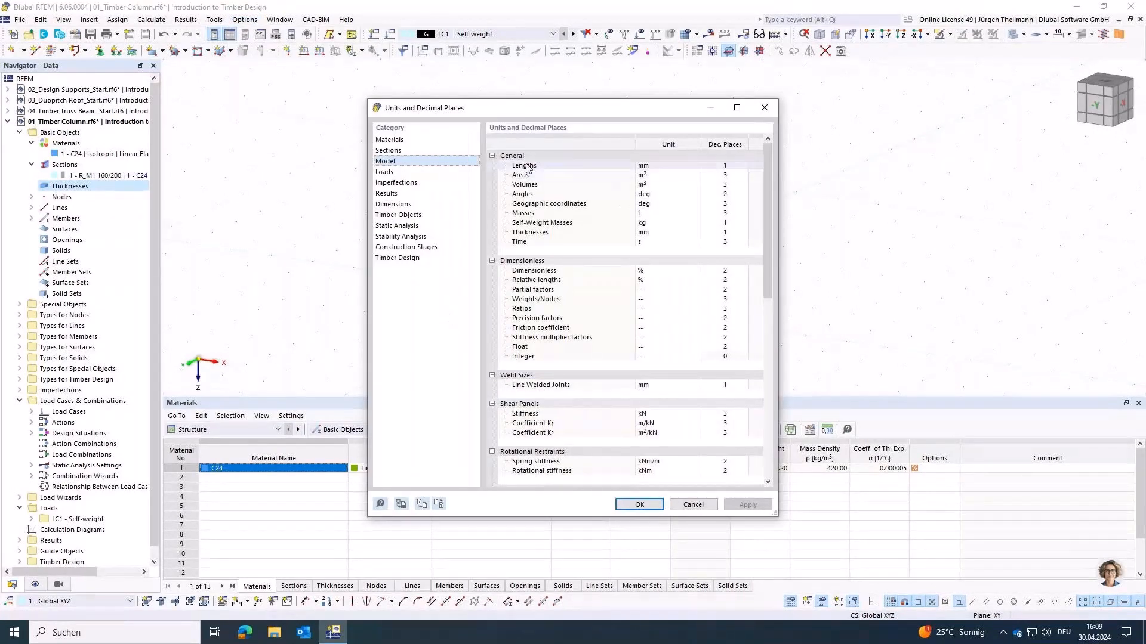
click(656, 166)
click(695, 166)
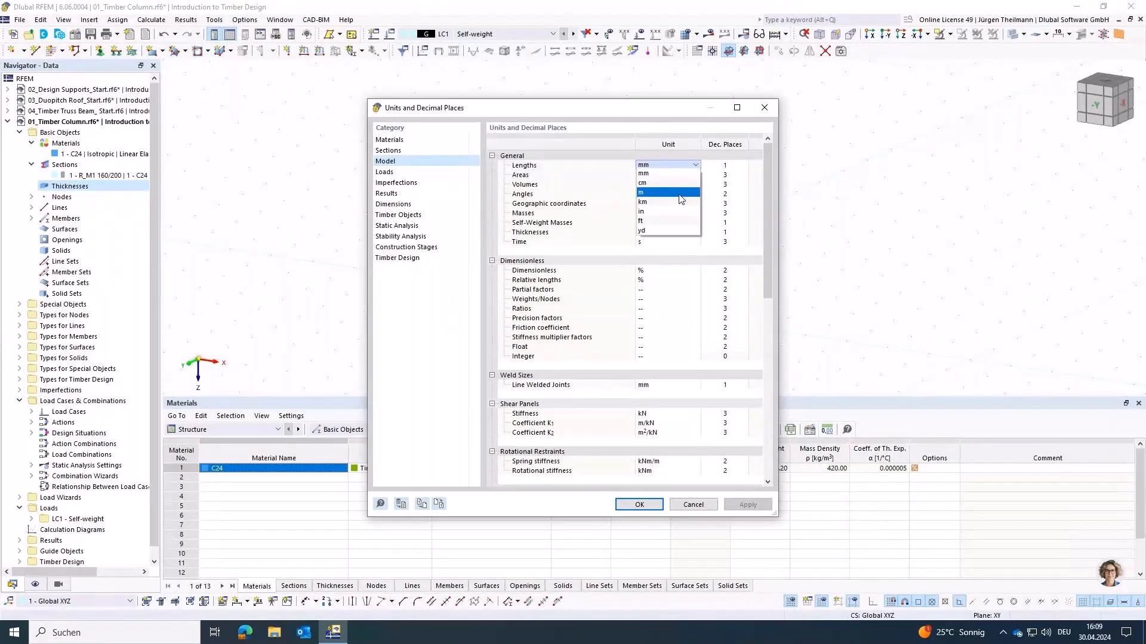
click(679, 194)
click(639, 505)
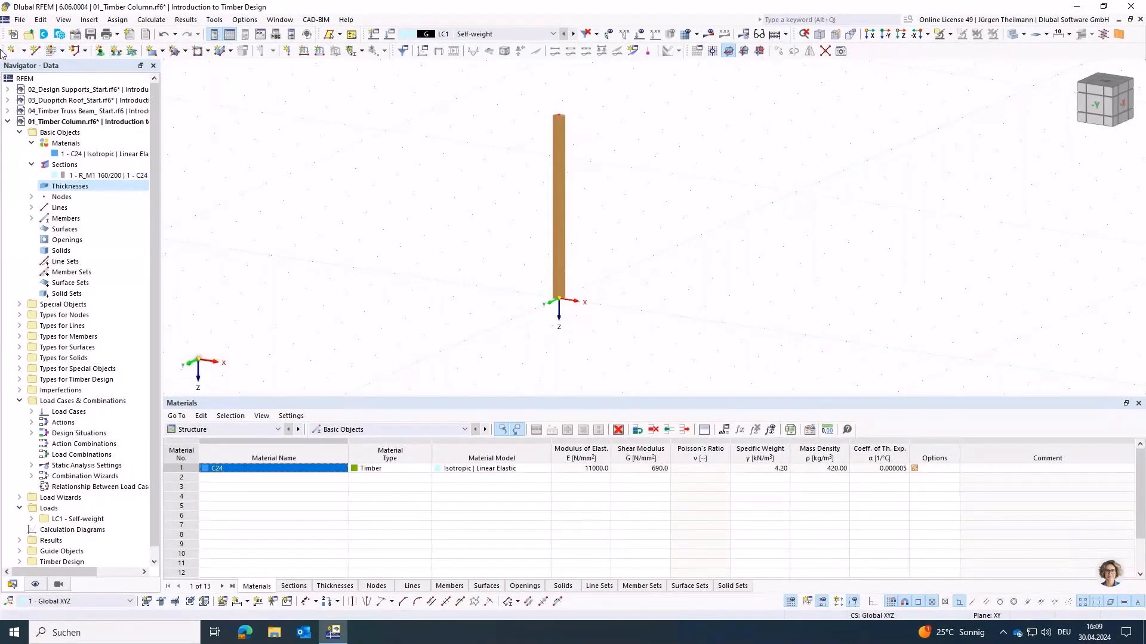
- Edit the Hinged nodal support type so that rotation φX is also restrained
click(100, 53)
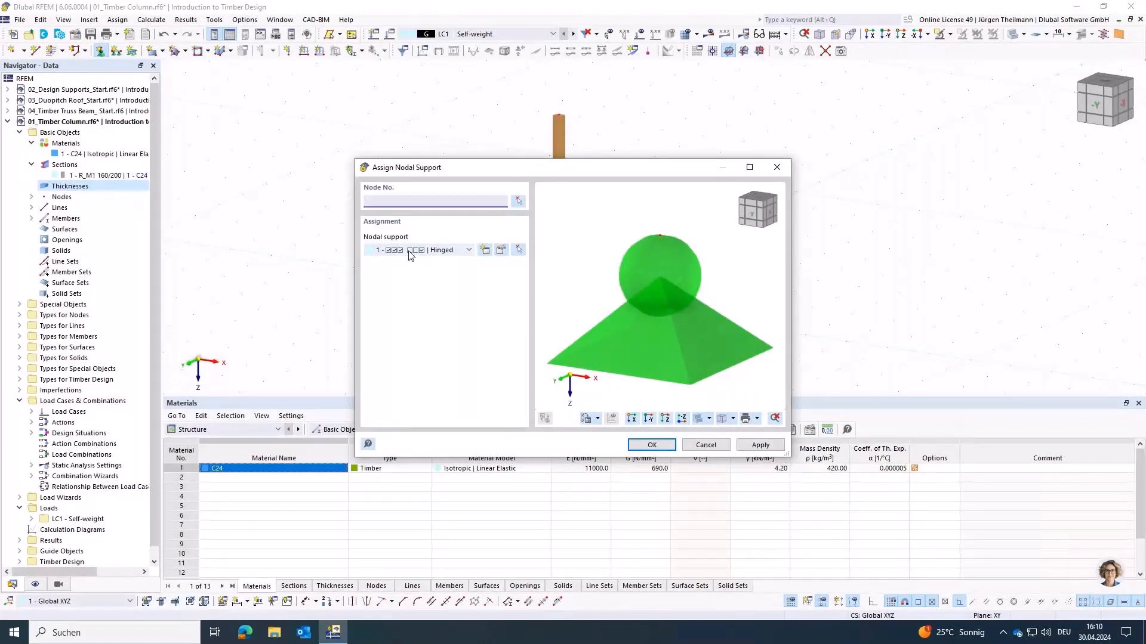
click(500, 249)
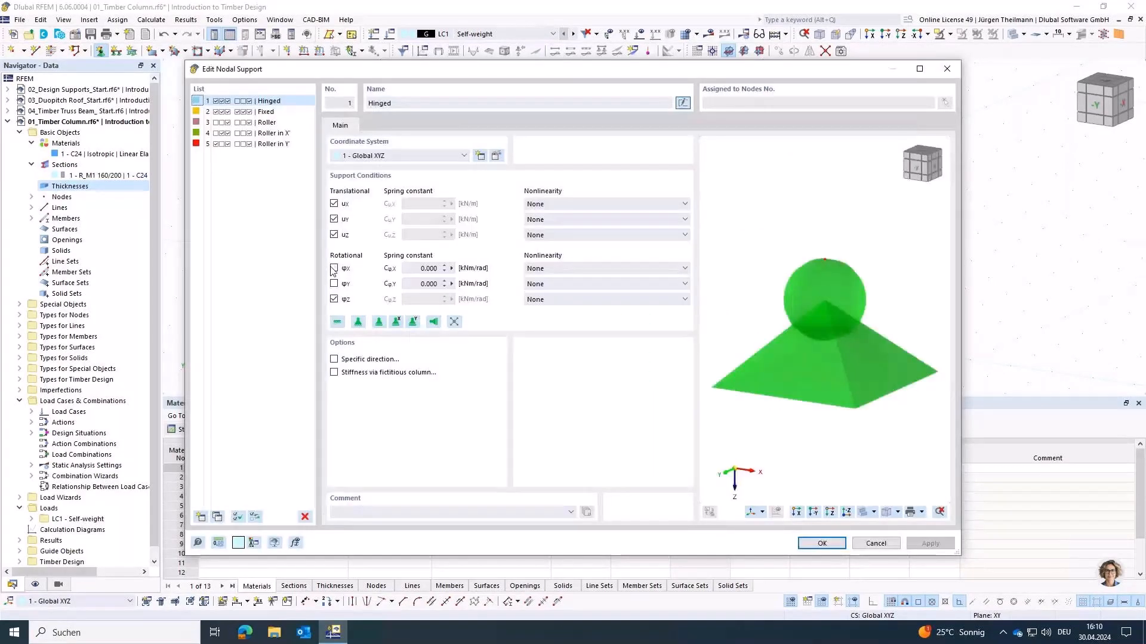
click(344, 272)
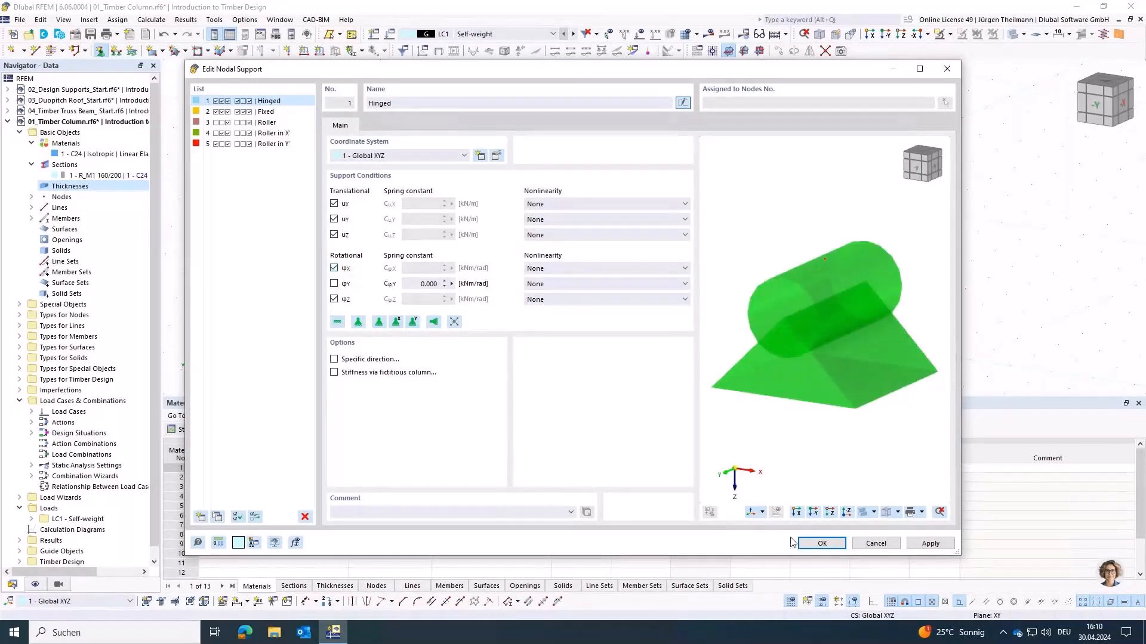
click(809, 544)
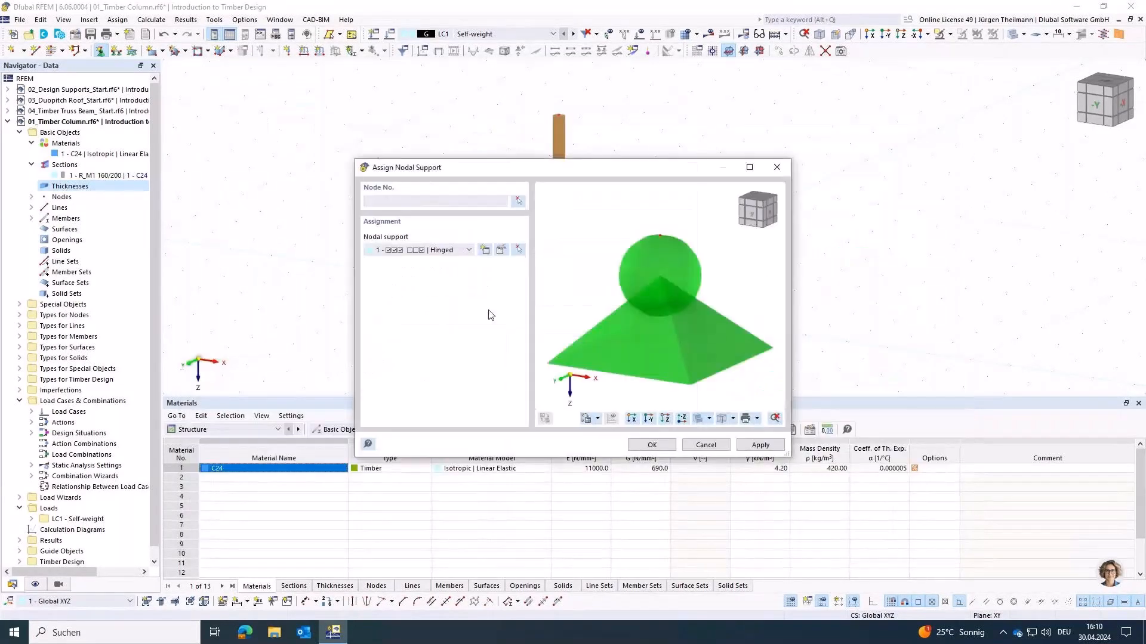
- Assign the Hinged nodal support to node 1 at the column base
click(518, 203)
drag(516, 274, 635, 339)
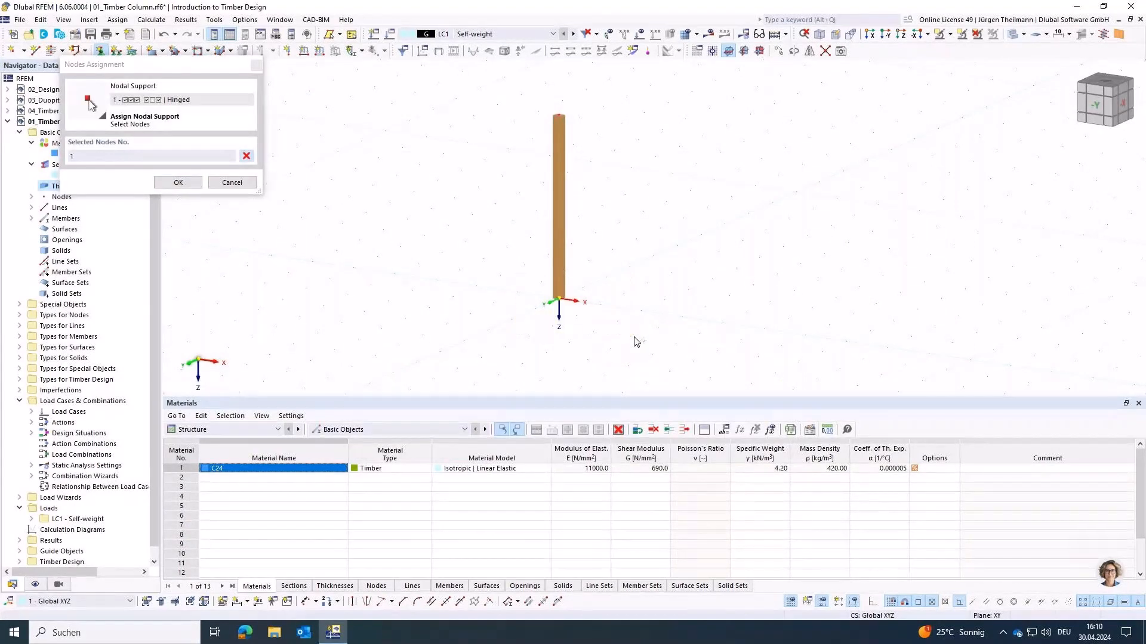
click(169, 184)
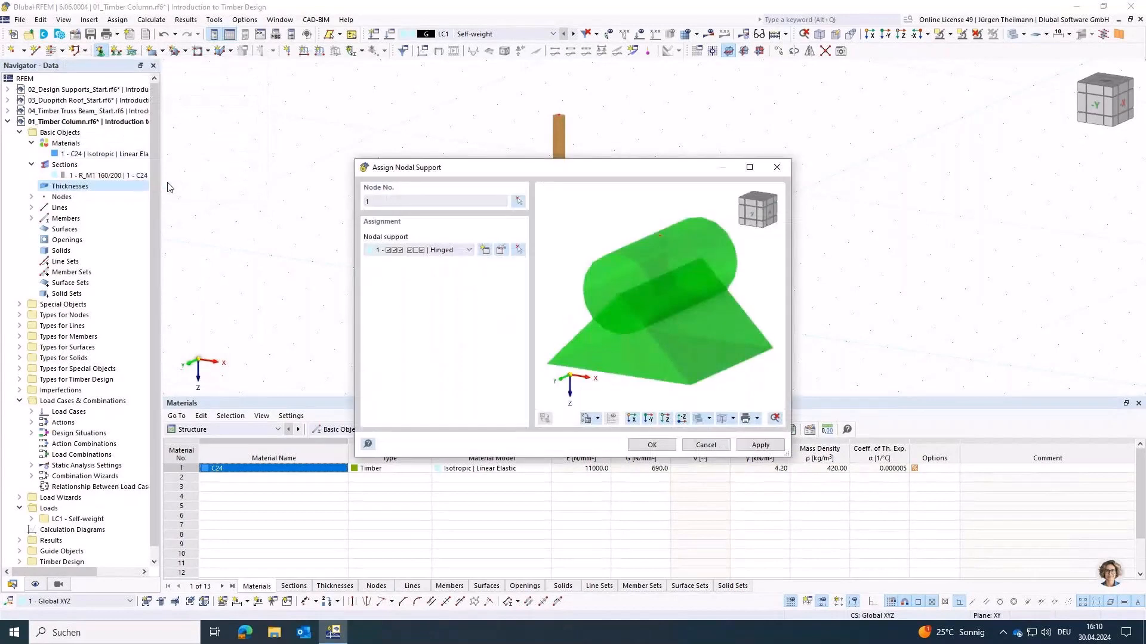
click(774, 448)
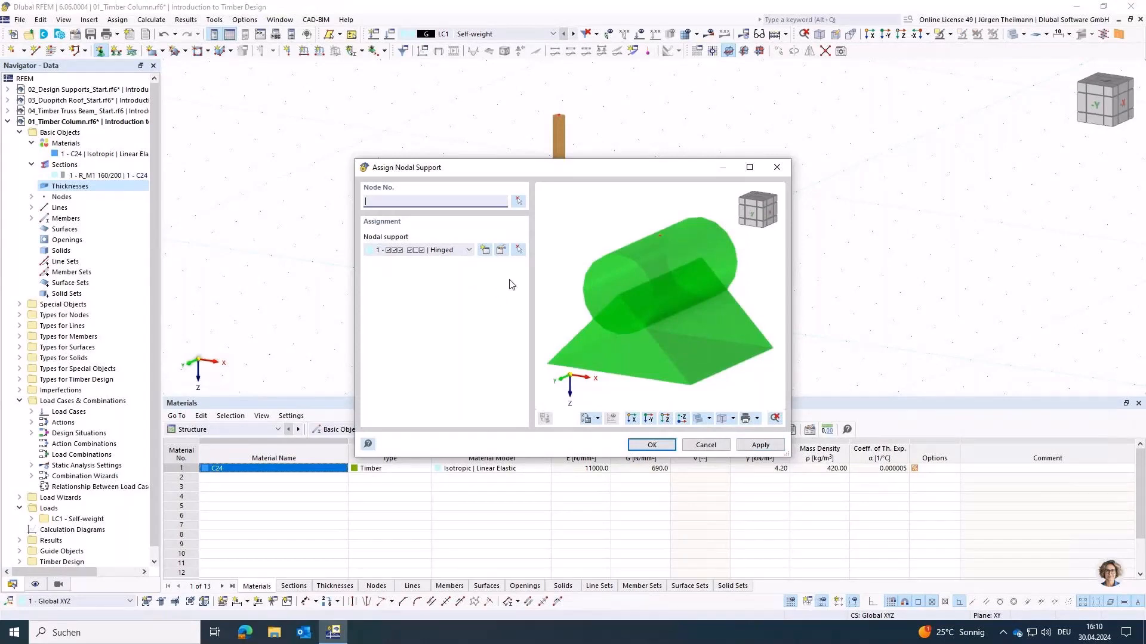
- Create a new nodal support type that restrains only translation uX and rotation φX, releasing uY, uZ, φY and φZ
click(484, 250)
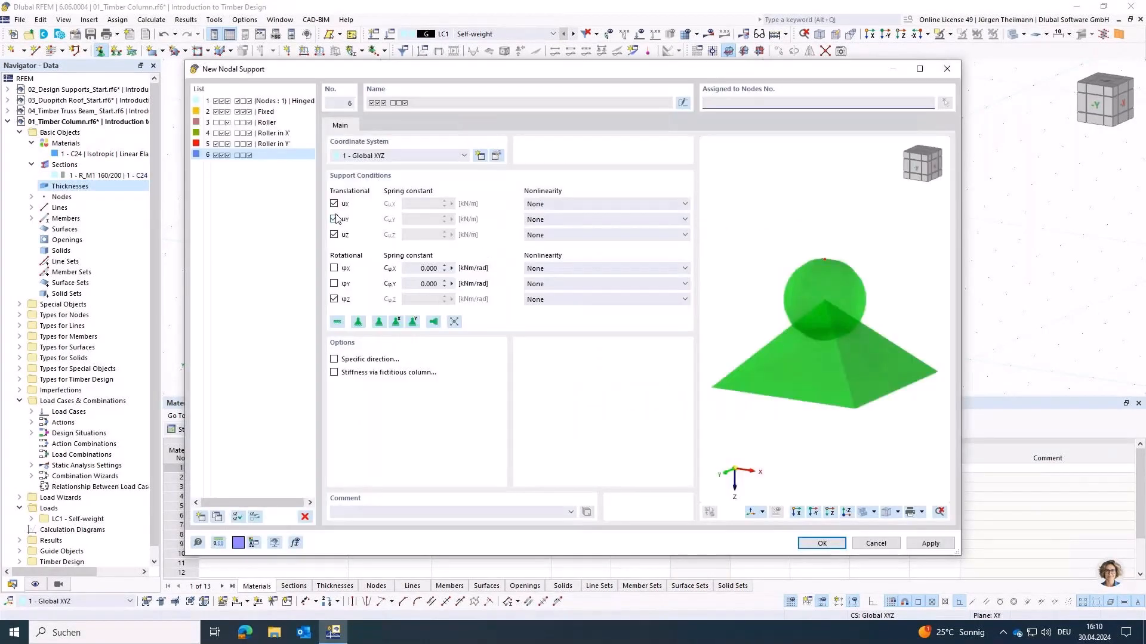
click(334, 219)
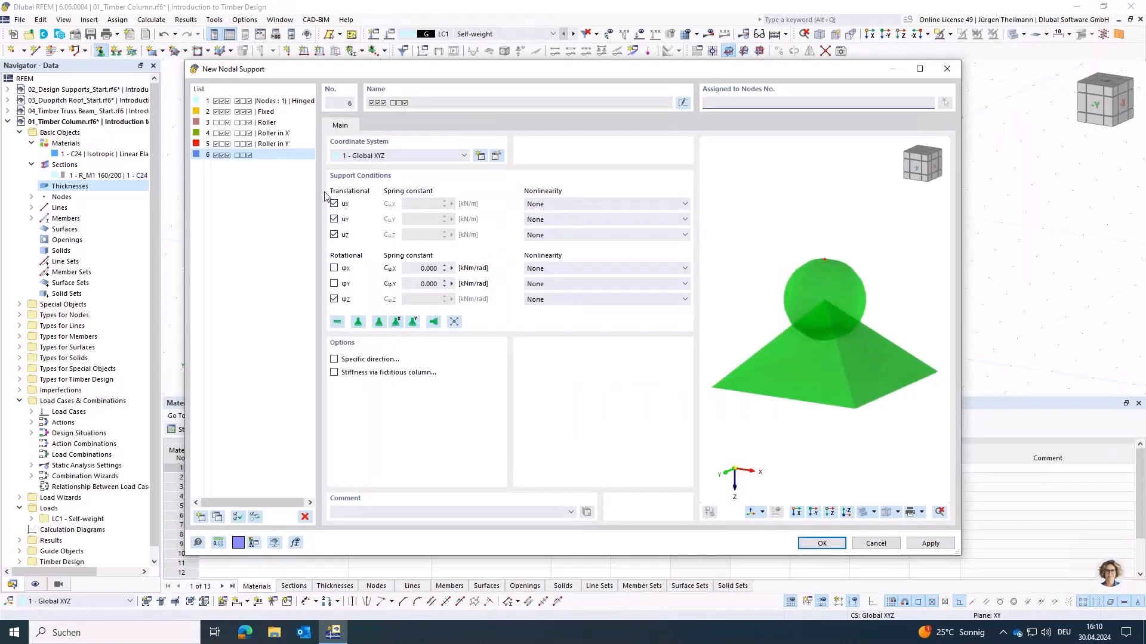
click(334, 235)
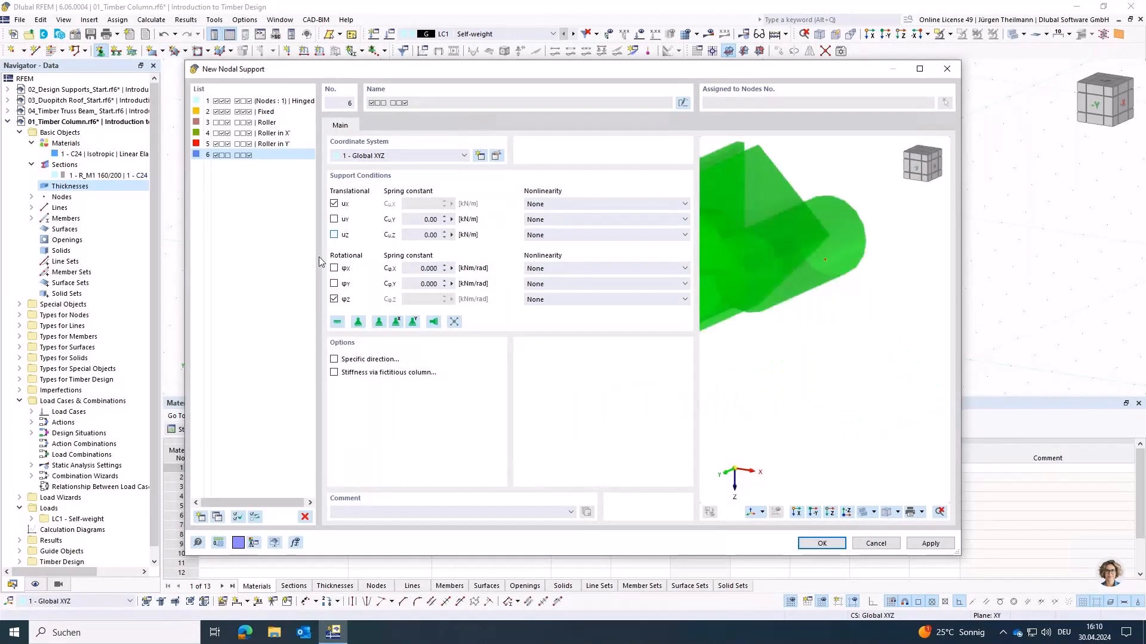
click(334, 268)
click(334, 299)
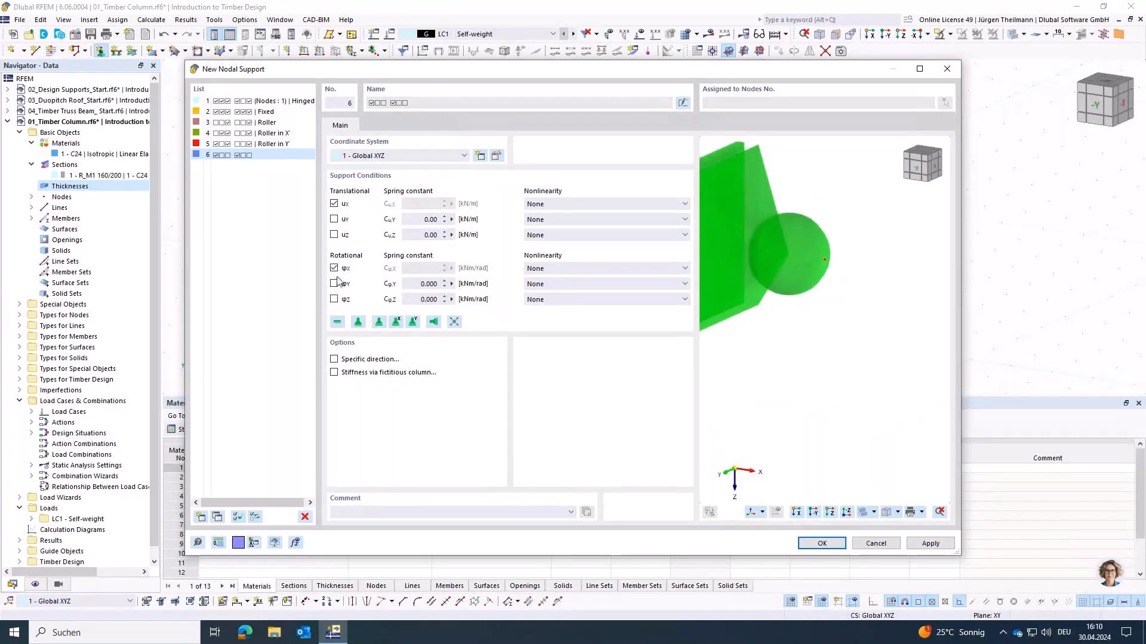
scroll(869, 340, down, 3)
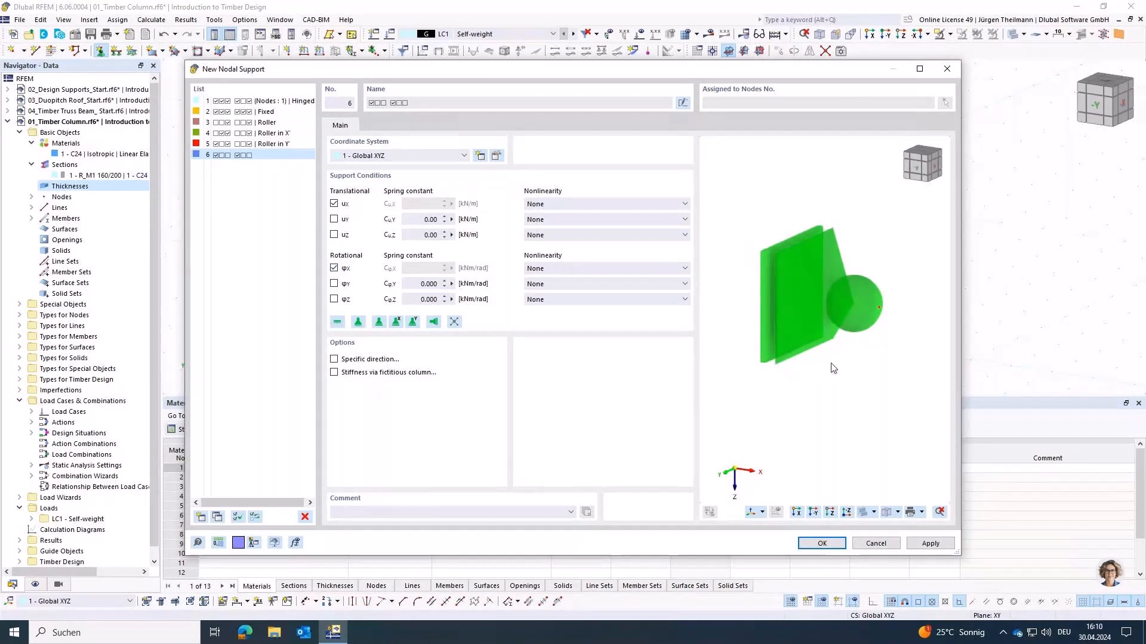
middle_drag(846, 375, 822, 336)
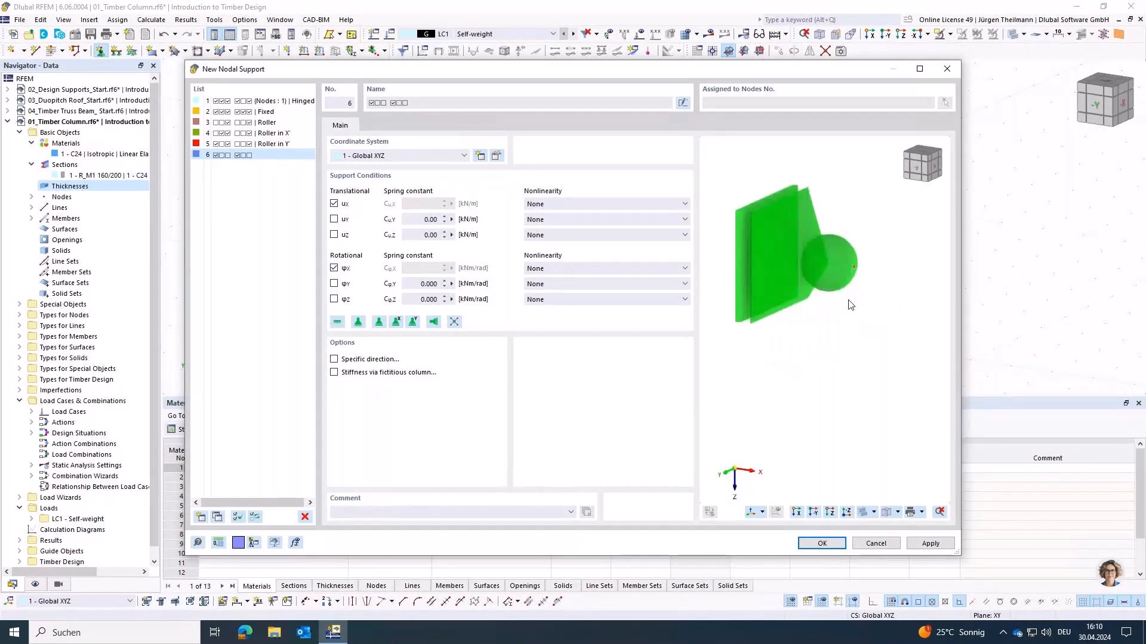
click(821, 543)
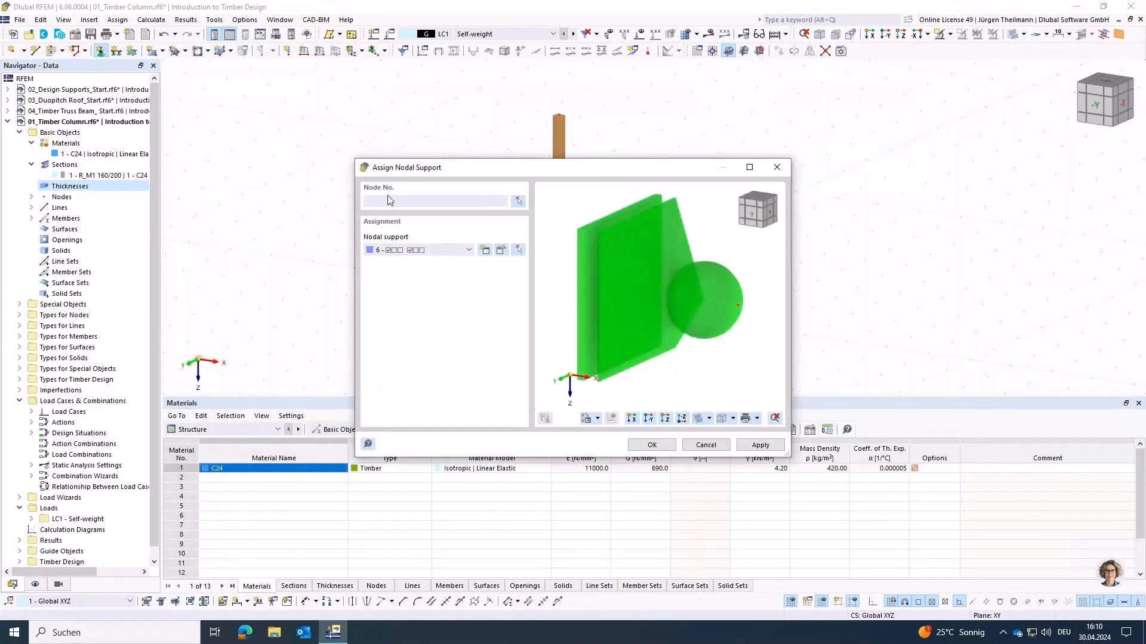
- Assign the new nodal support type 6 to node 2 at the column top
click(519, 201)
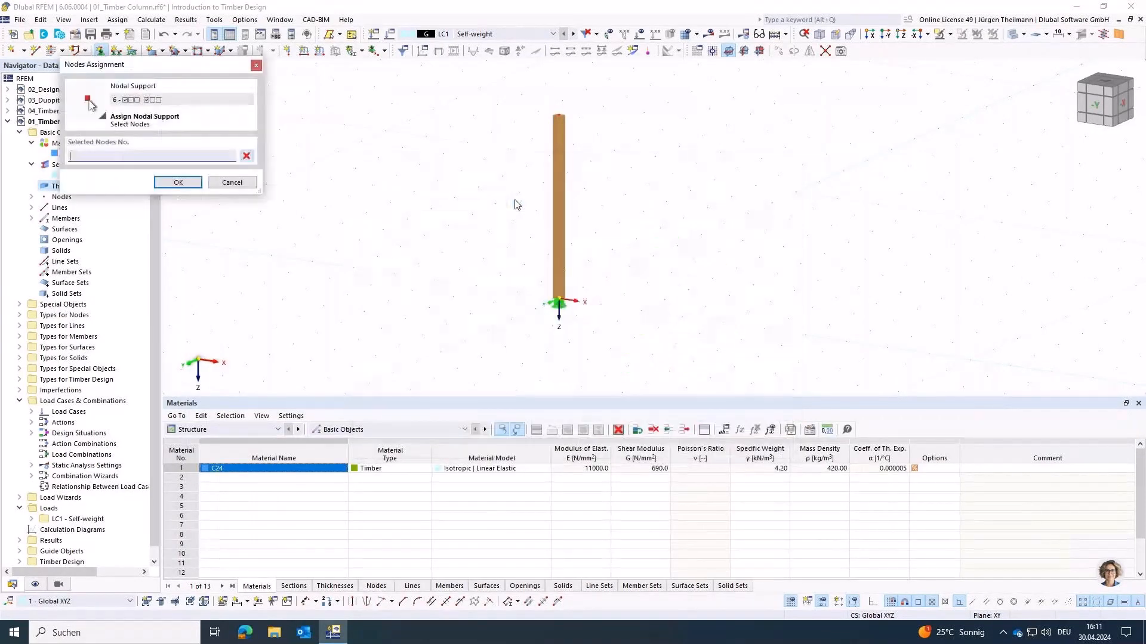
drag(537, 96, 605, 156)
click(178, 182)
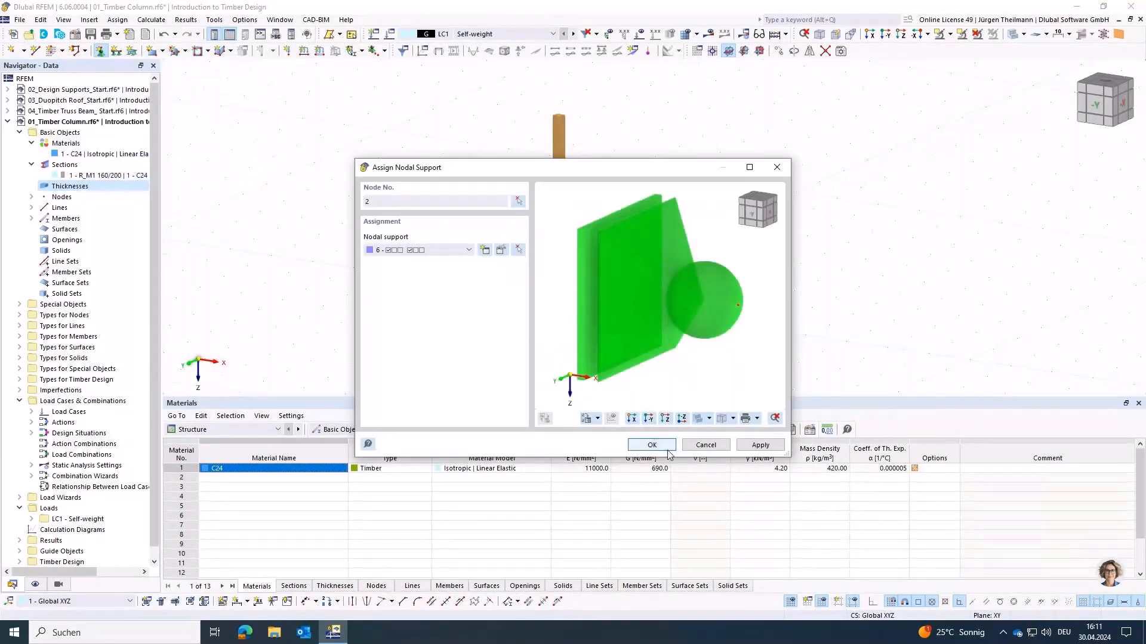
click(654, 445)
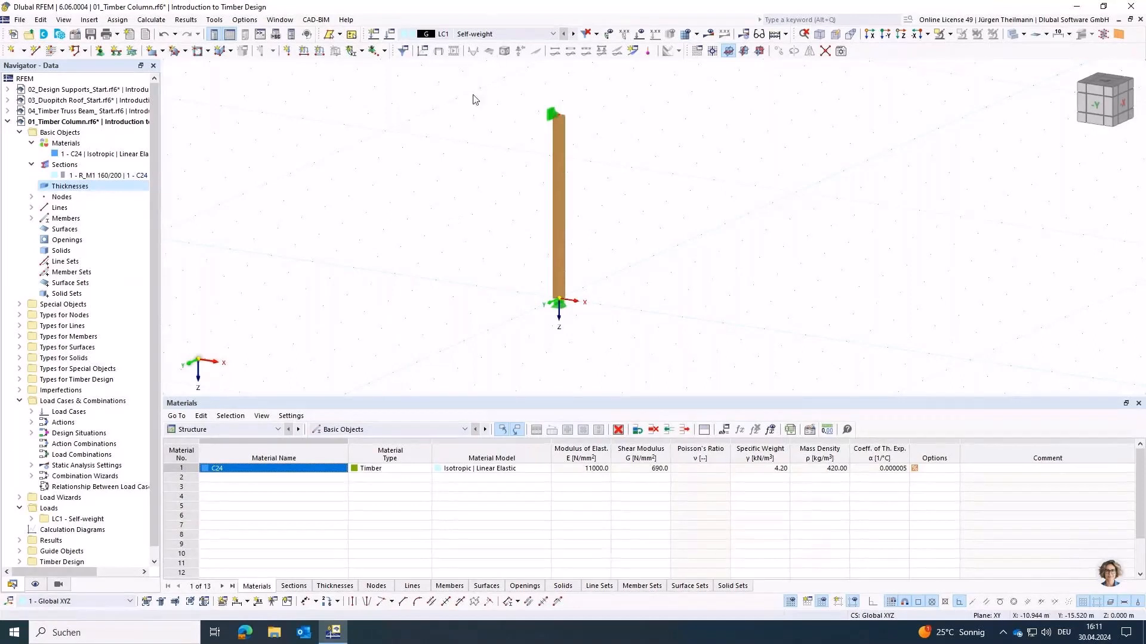
- Rename load case LC1 to Design Load and deactivate its self-weight
click(389, 37)
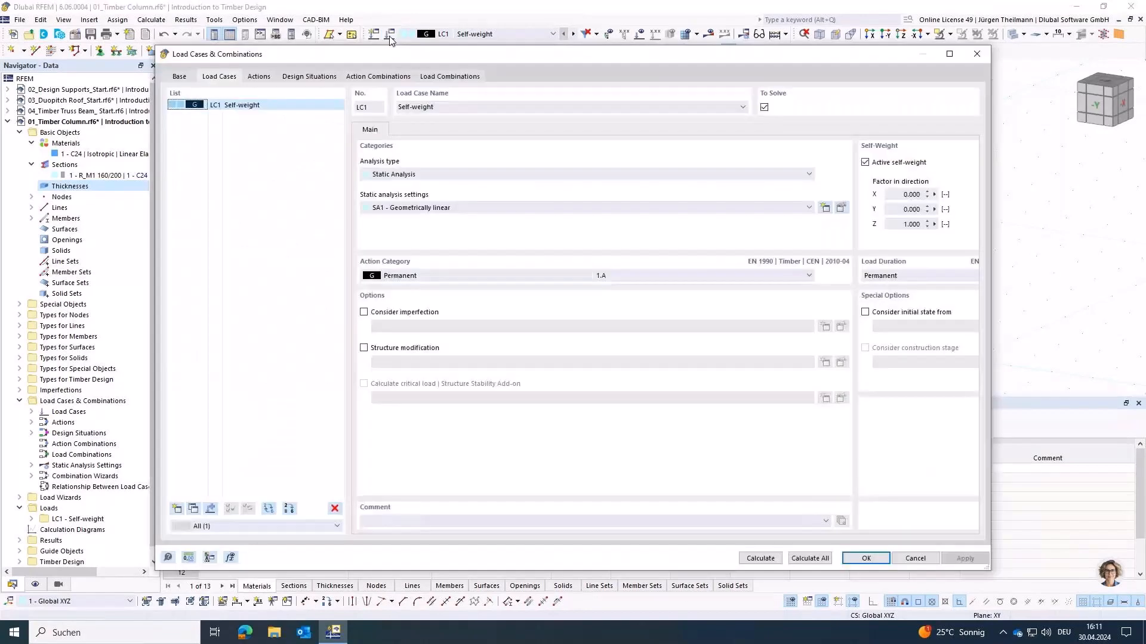
click(463, 110)
drag(463, 109, 397, 108)
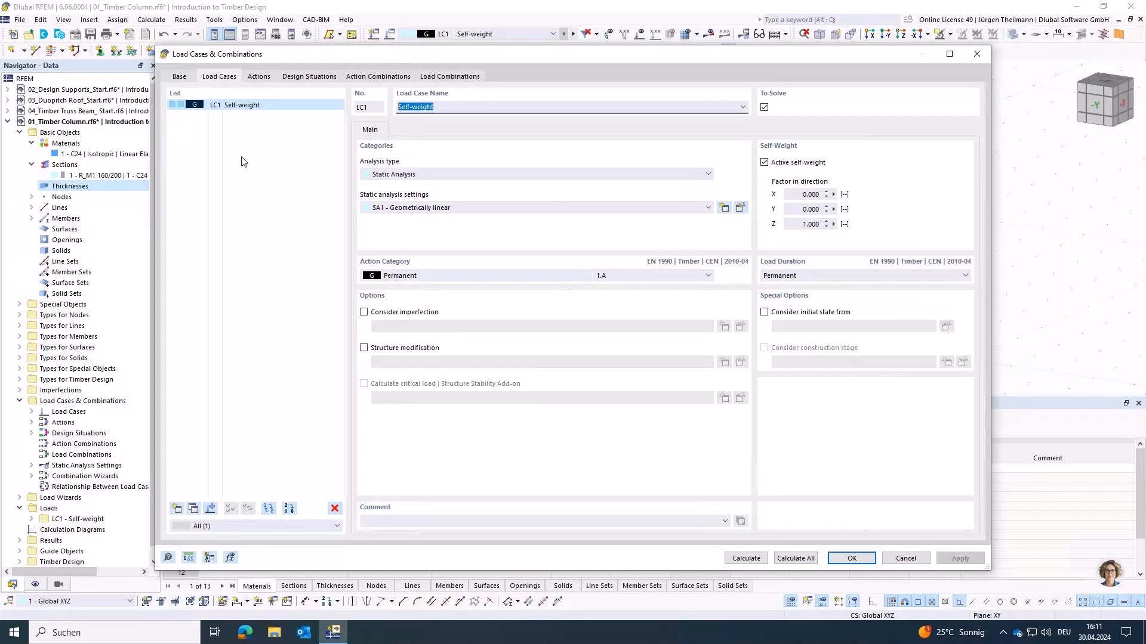
text(Design Load)
key(Tab)
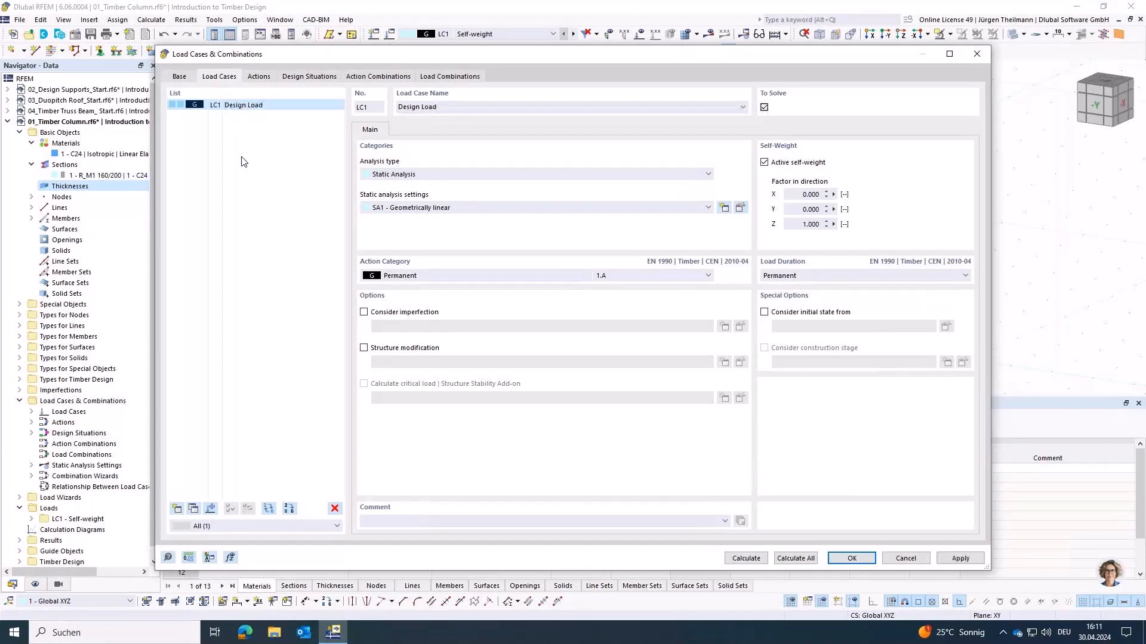
click(769, 164)
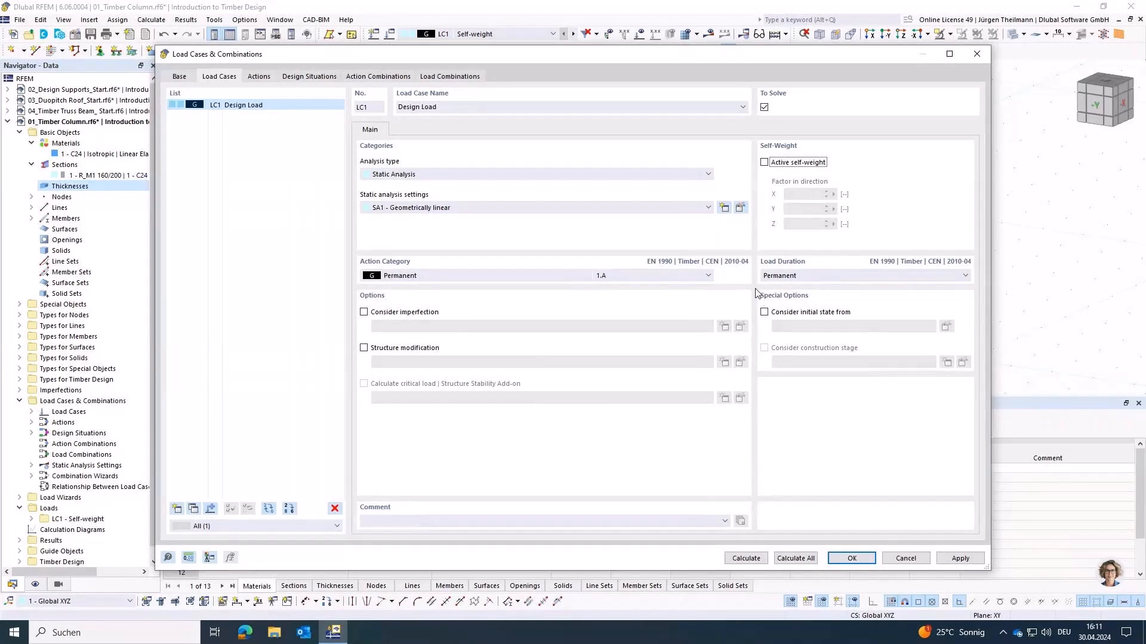
- Change the standard group for load case classification and combinations to EN 1990, accept the reset of categories, and return to the load case settings
click(179, 77)
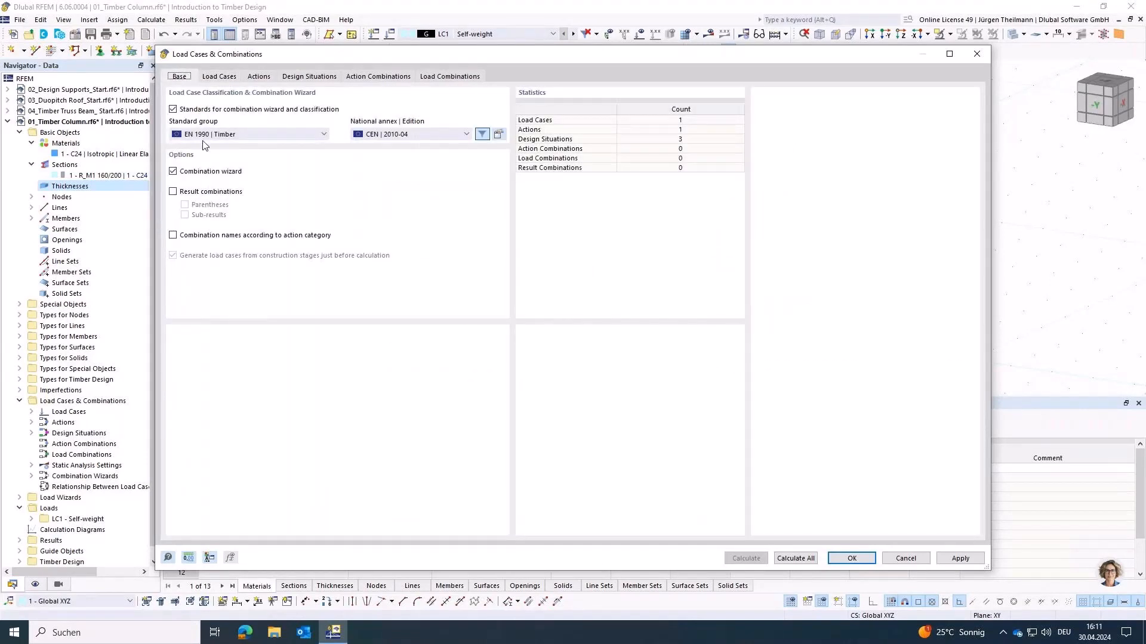
click(220, 135)
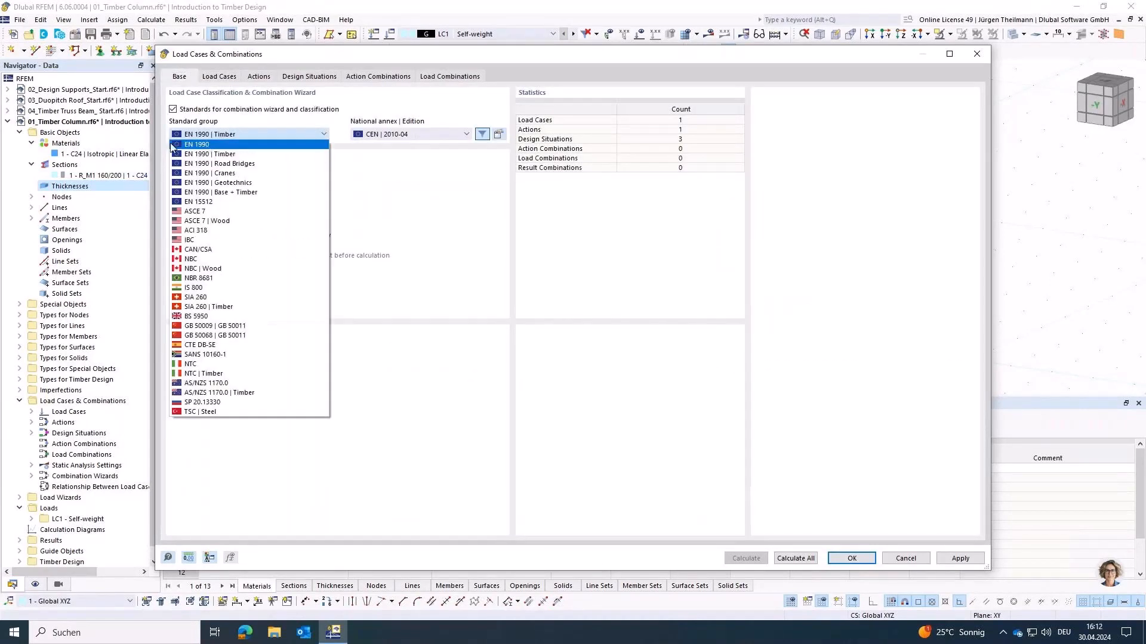
click(201, 145)
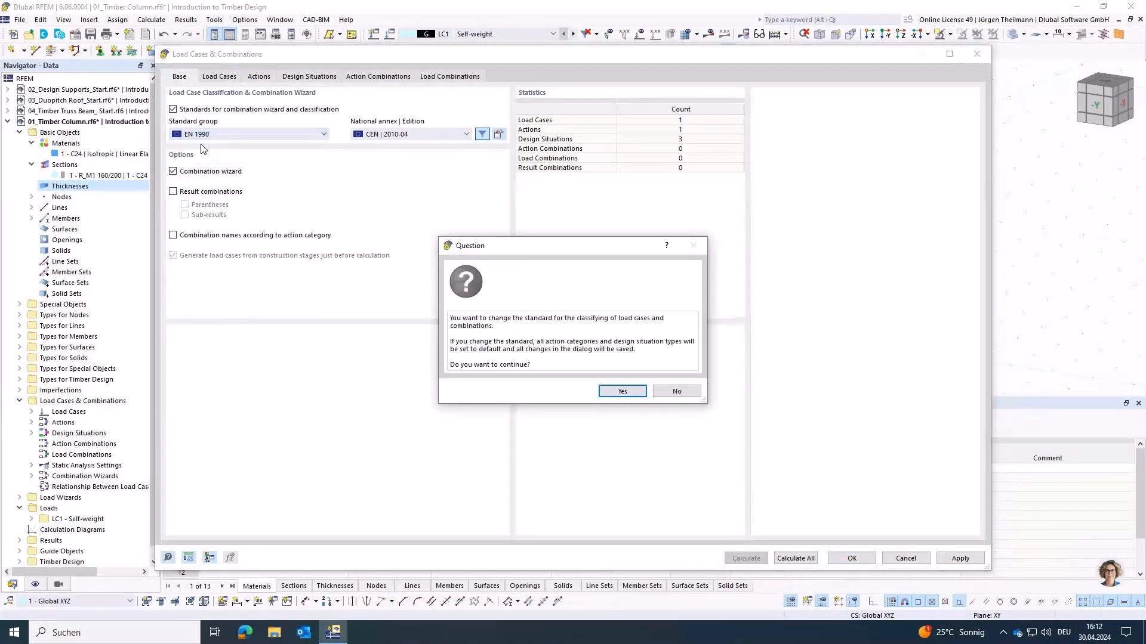
click(635, 393)
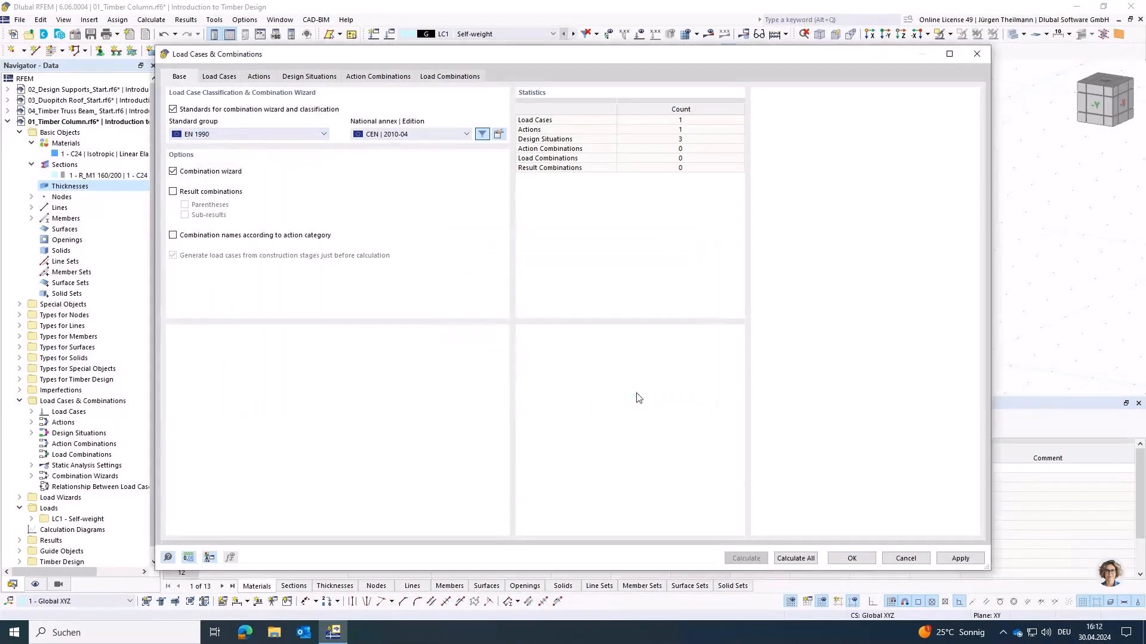
click(224, 77)
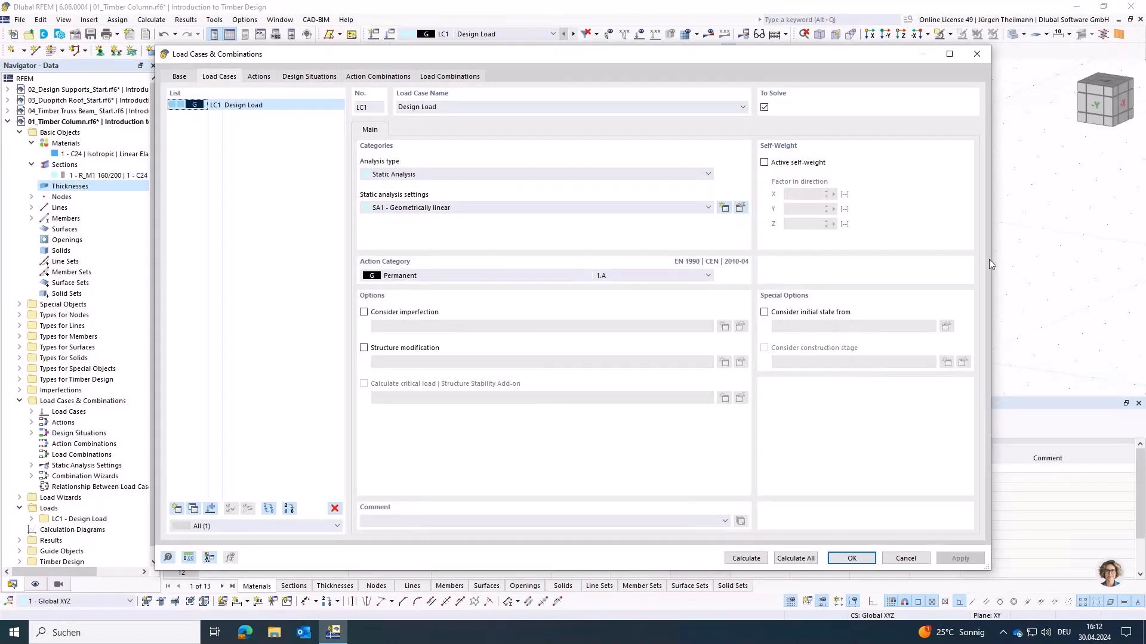
- Change the classification standard group to EN 1990 | Timber, accept the reset of categories, and deactivate the combination wizard
click(179, 76)
click(220, 137)
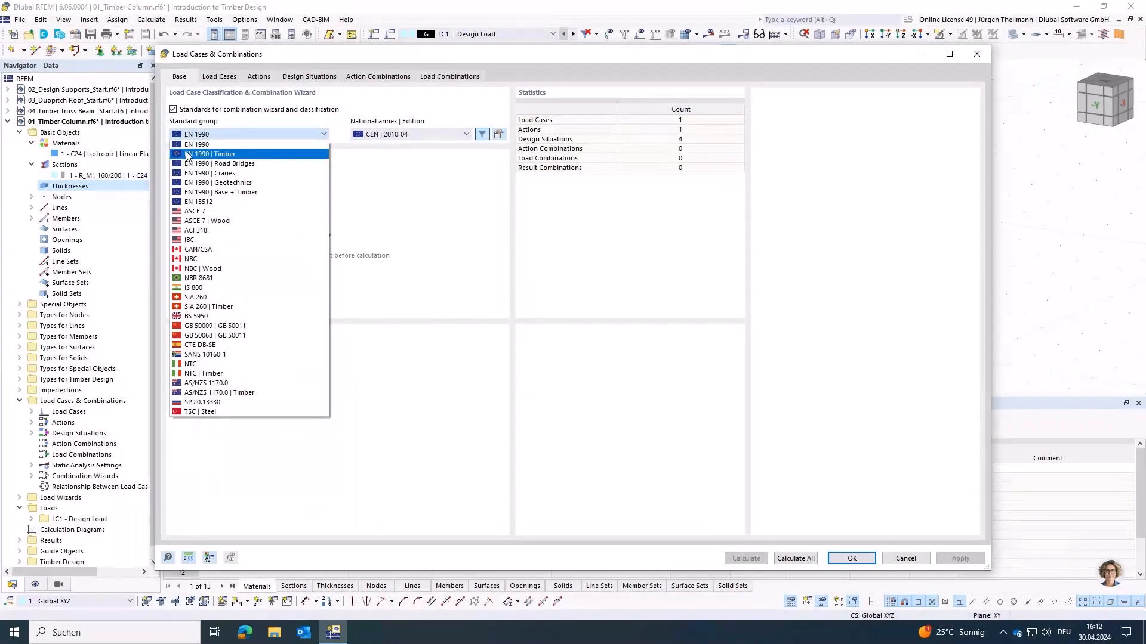
click(203, 154)
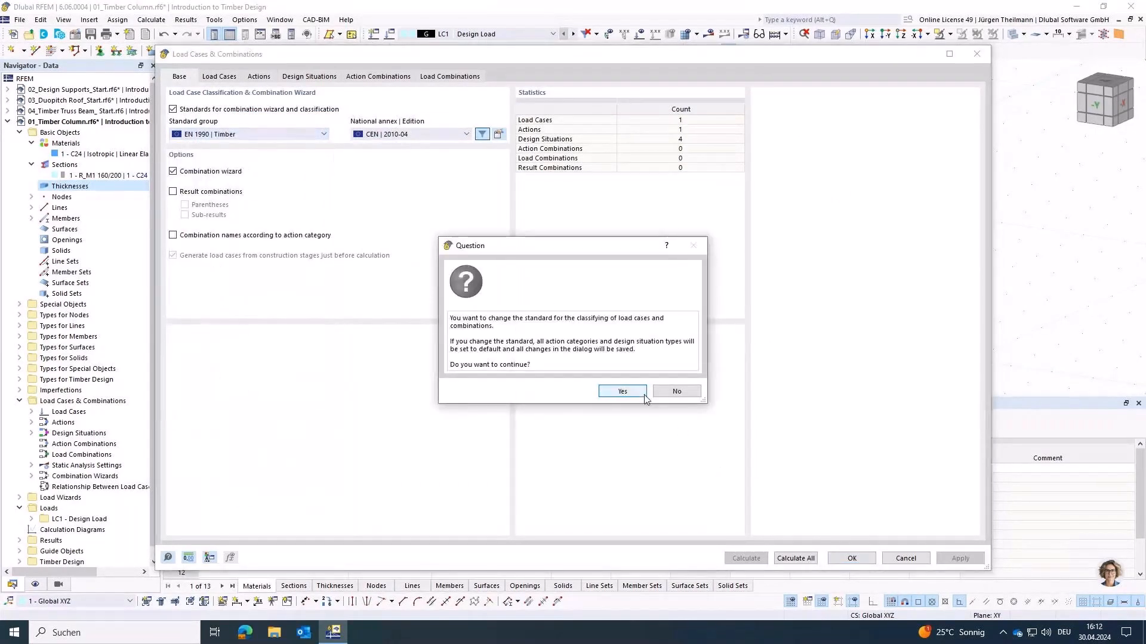
click(623, 391)
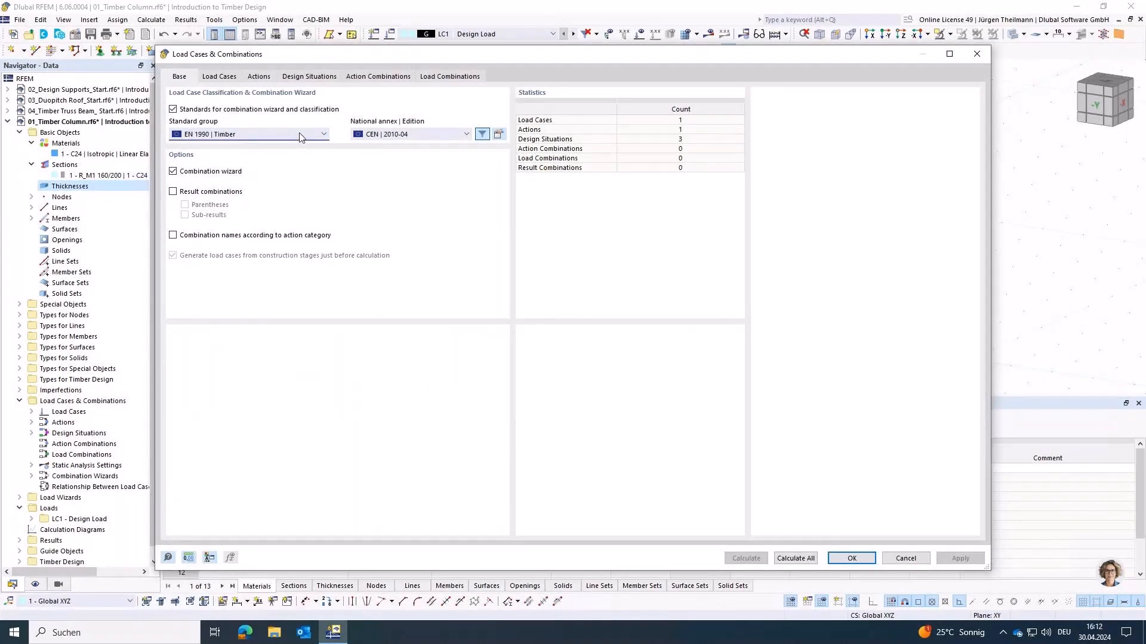
click(173, 172)
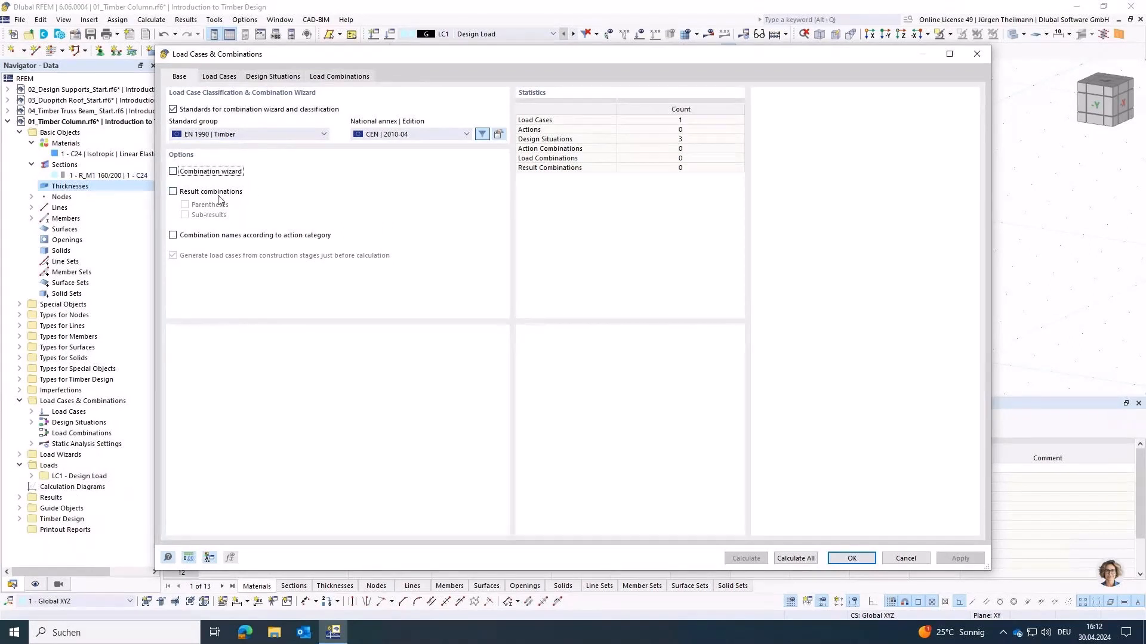
- Set the load duration of load case LC1 Design Load to Medium-term
click(219, 77)
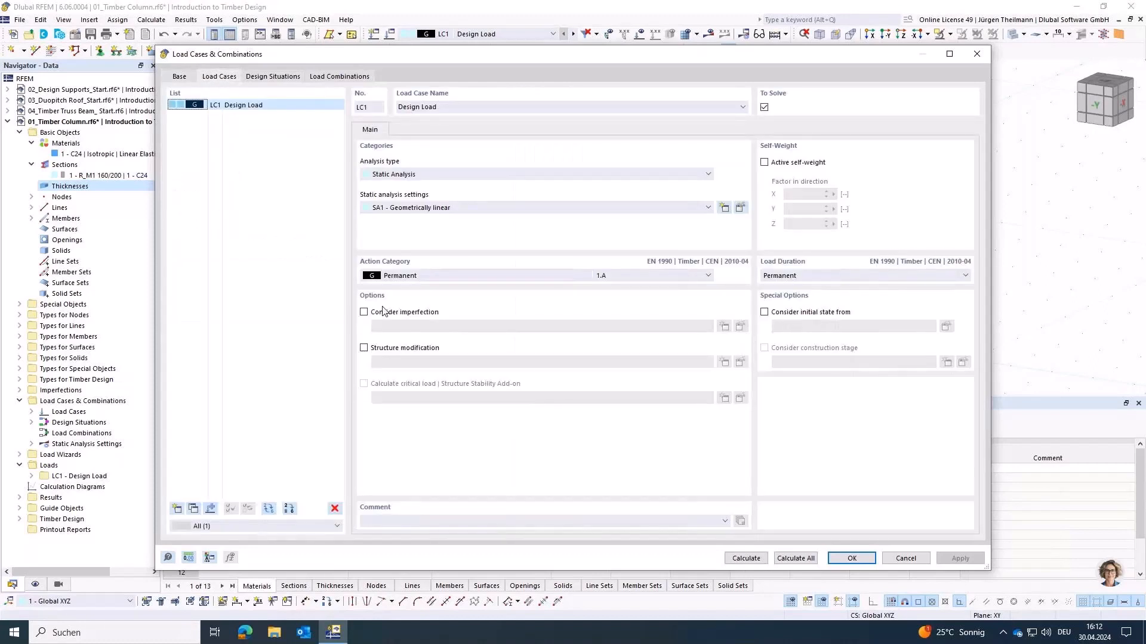
click(808, 276)
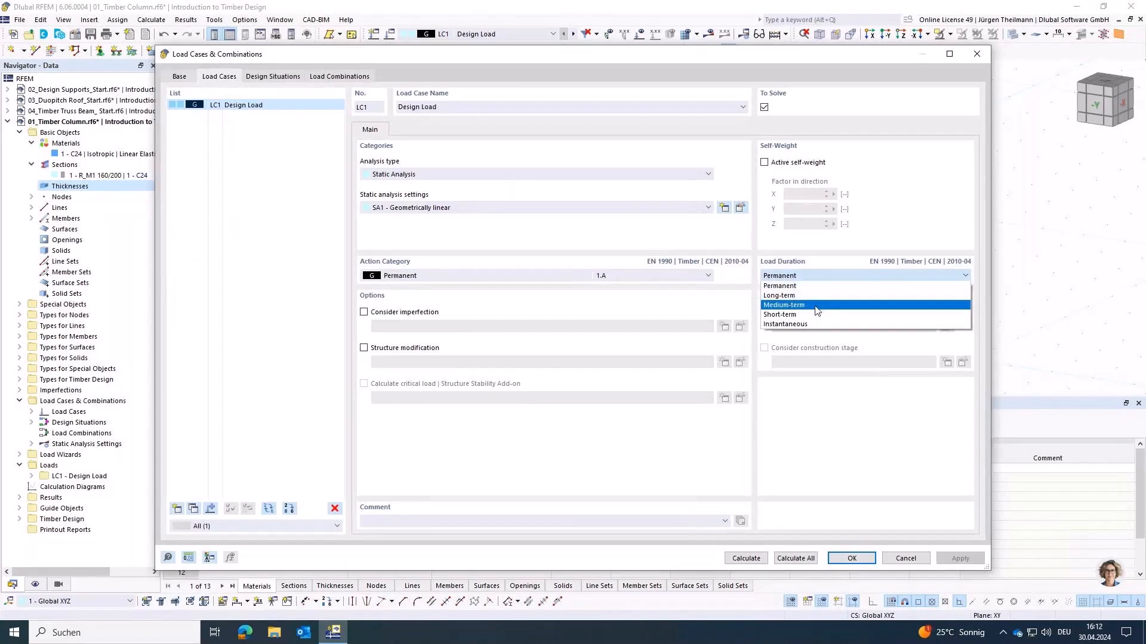
click(817, 306)
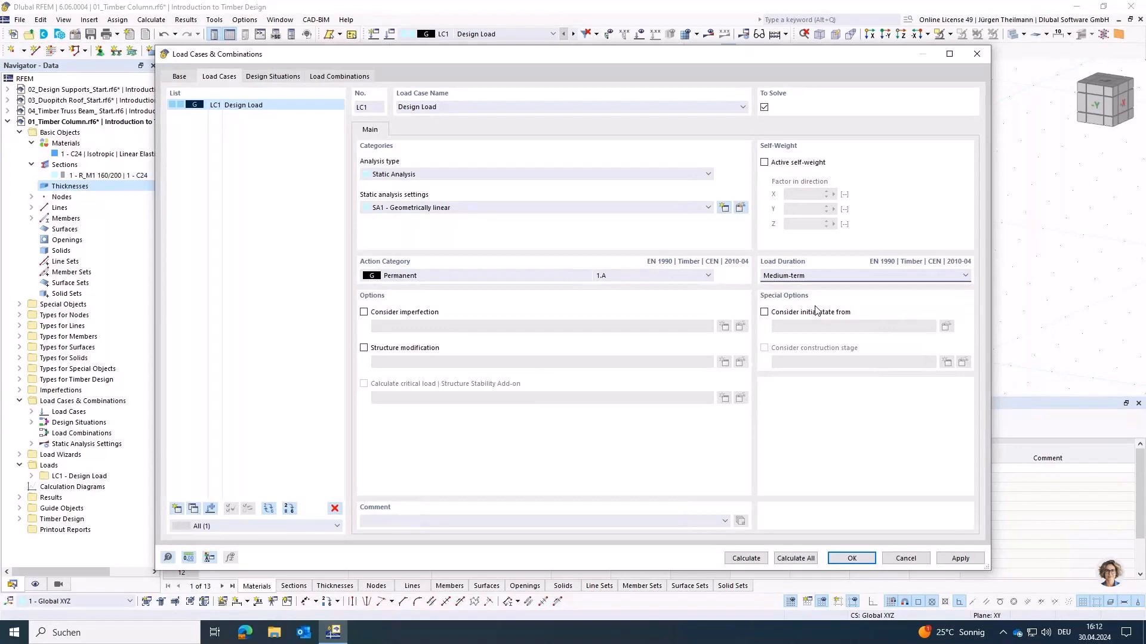
- Delete the SLS - Characteristic and SLS - Quasi-permanent design situations, DS2 and DS3
click(273, 75)
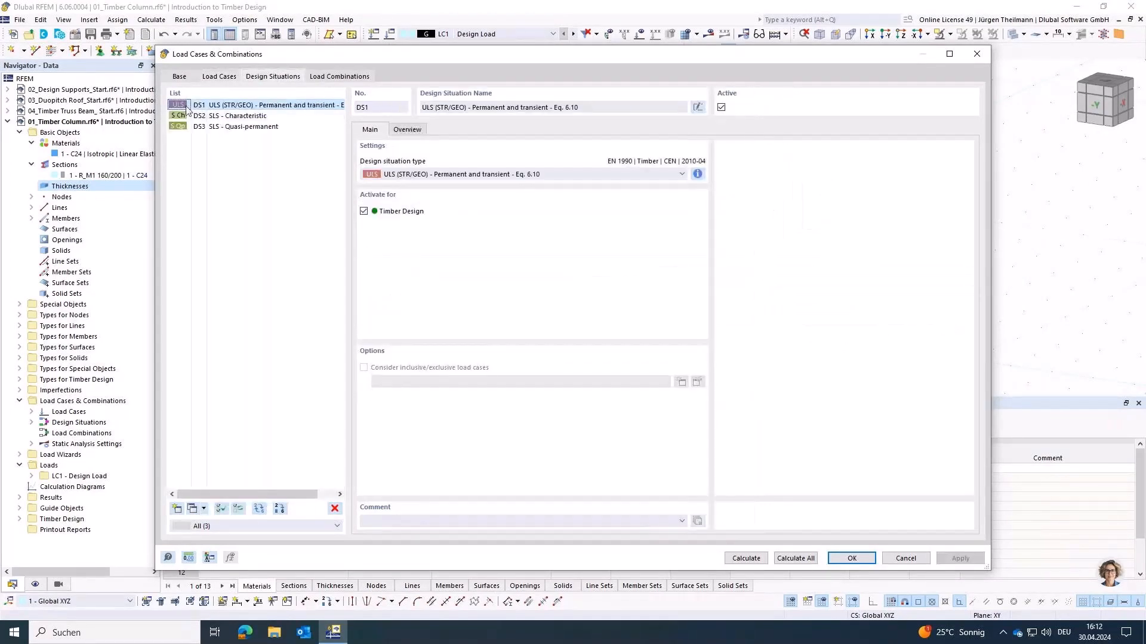
click(250, 127)
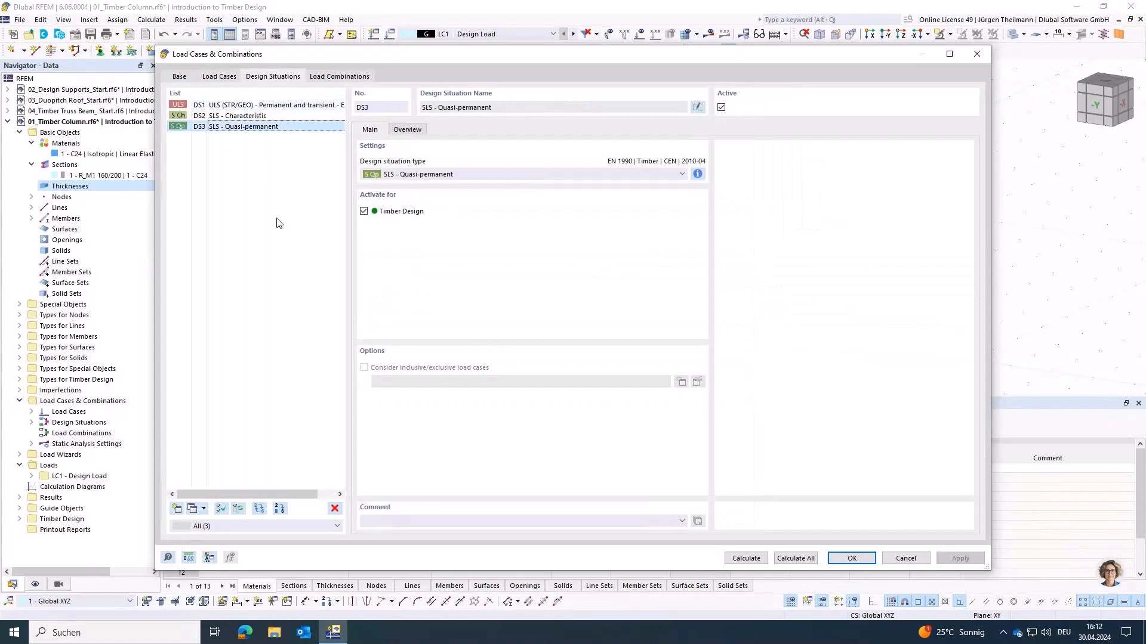
key(shift+Up)
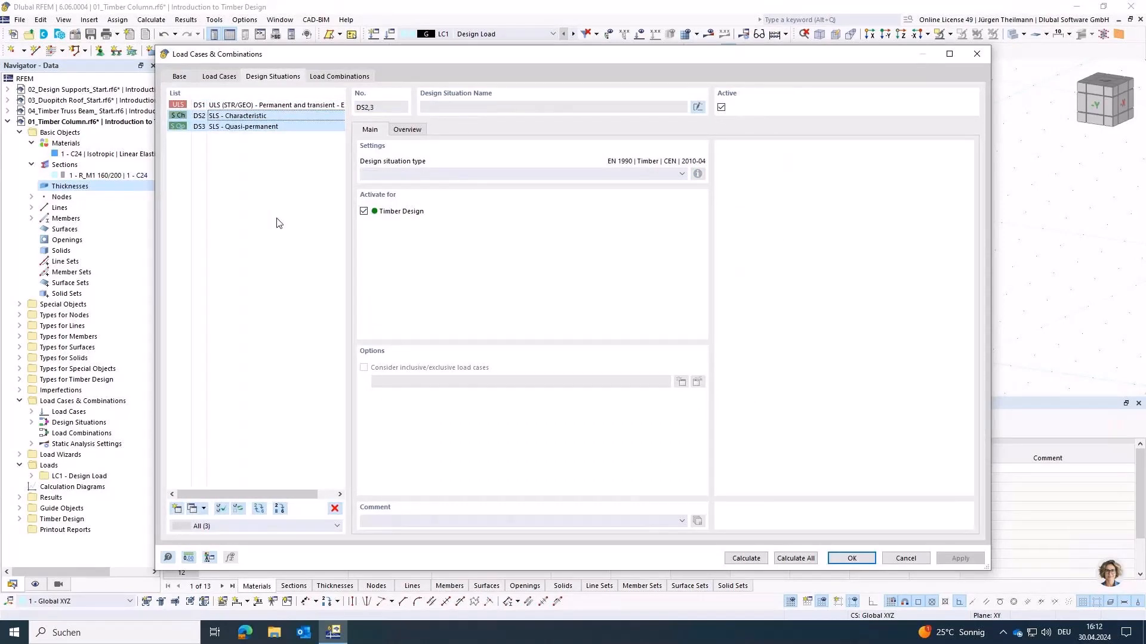
key(Delete)
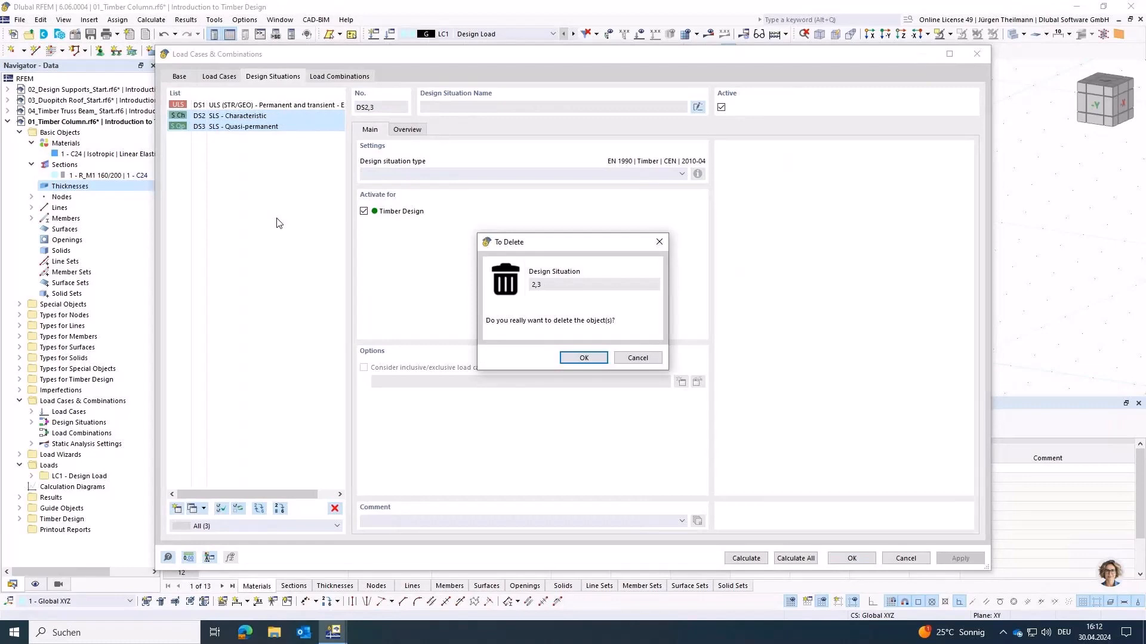
click(583, 358)
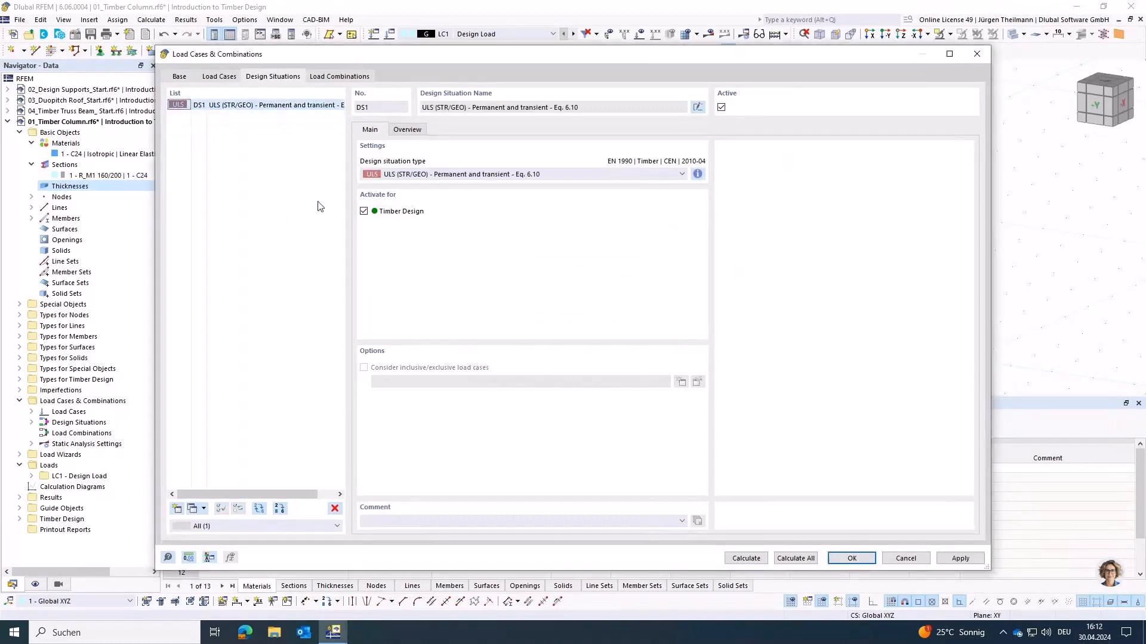
- Create load combination CO1 containing load case LC1 with factor 1.00 and accept the load cases and combinations settings
click(336, 77)
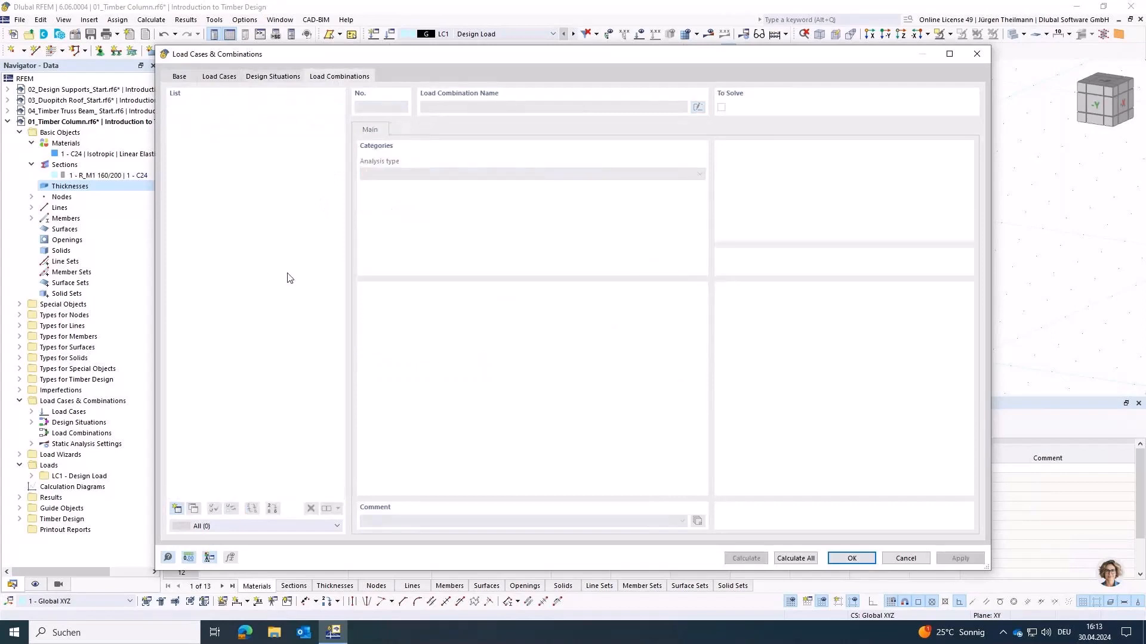
click(177, 509)
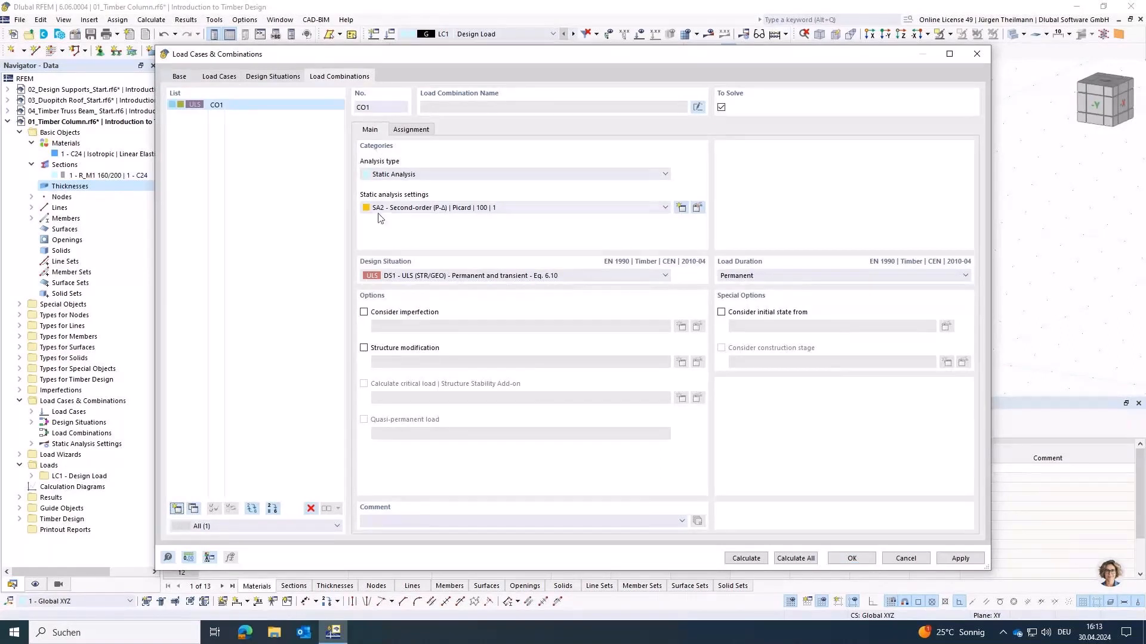
click(405, 129)
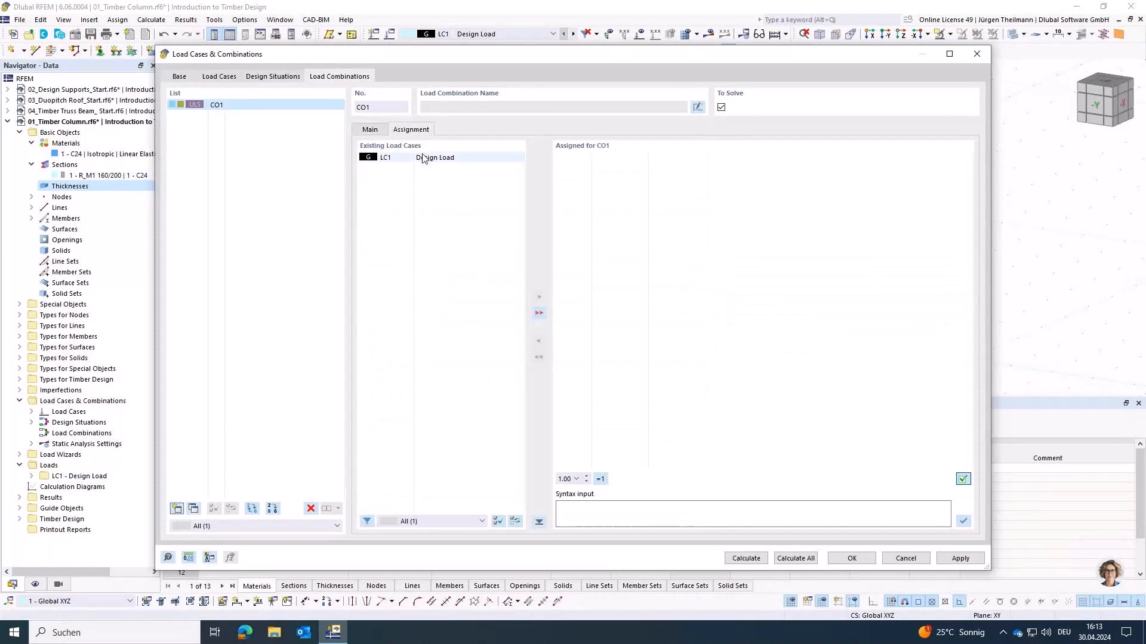
double_click(394, 158)
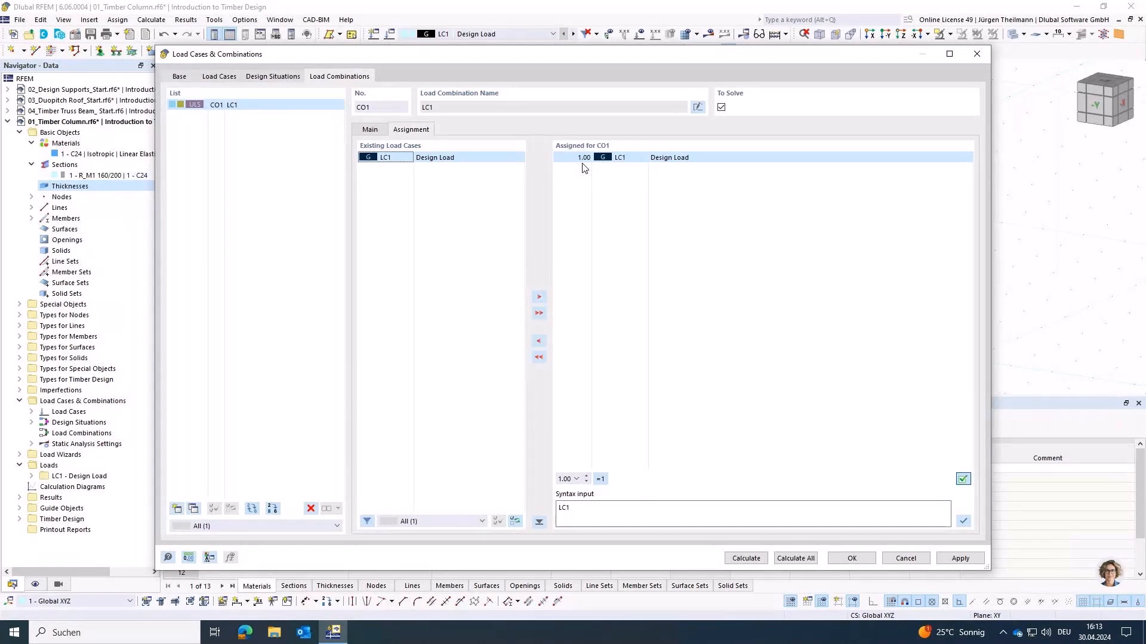
click(867, 559)
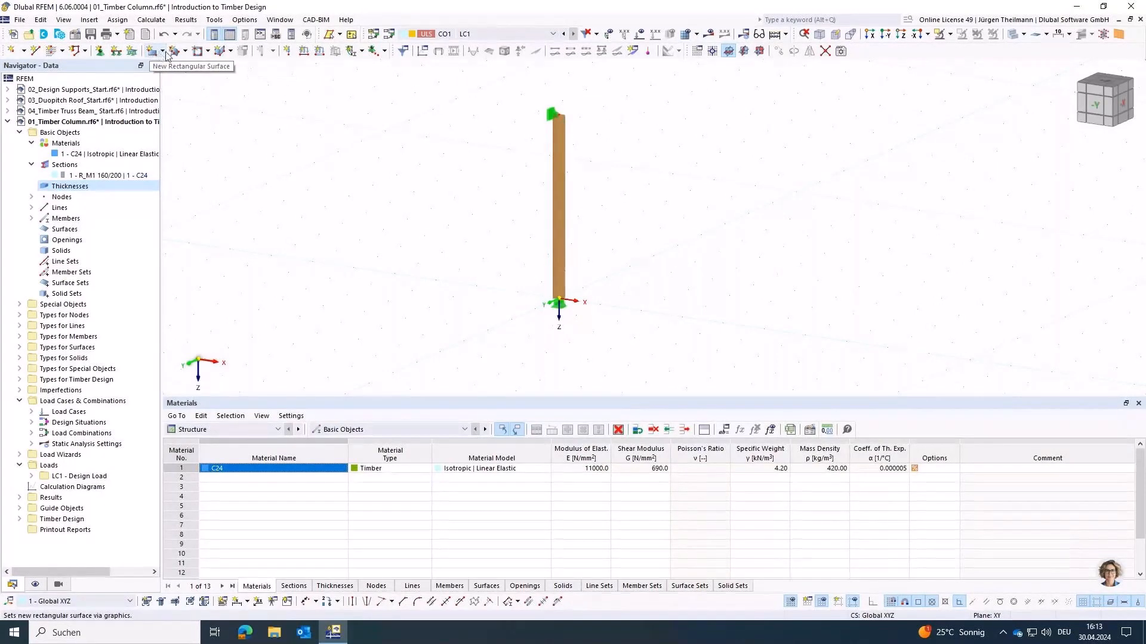
- Start a new nodal load in load case LC1 and assign it to node 2 at the column top
click(288, 54)
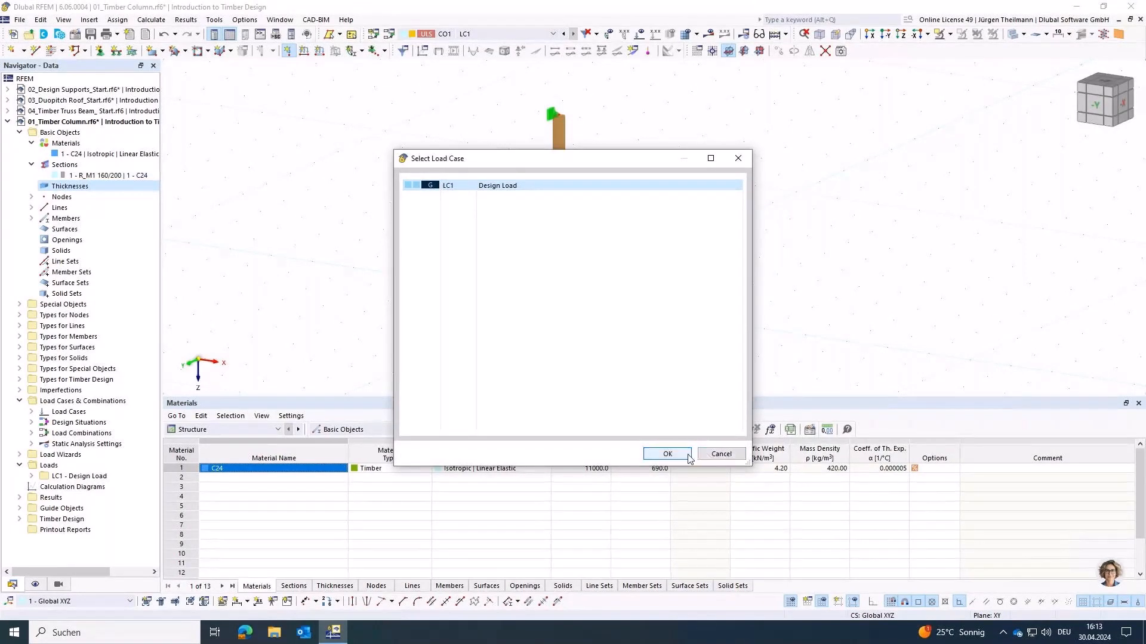
click(667, 454)
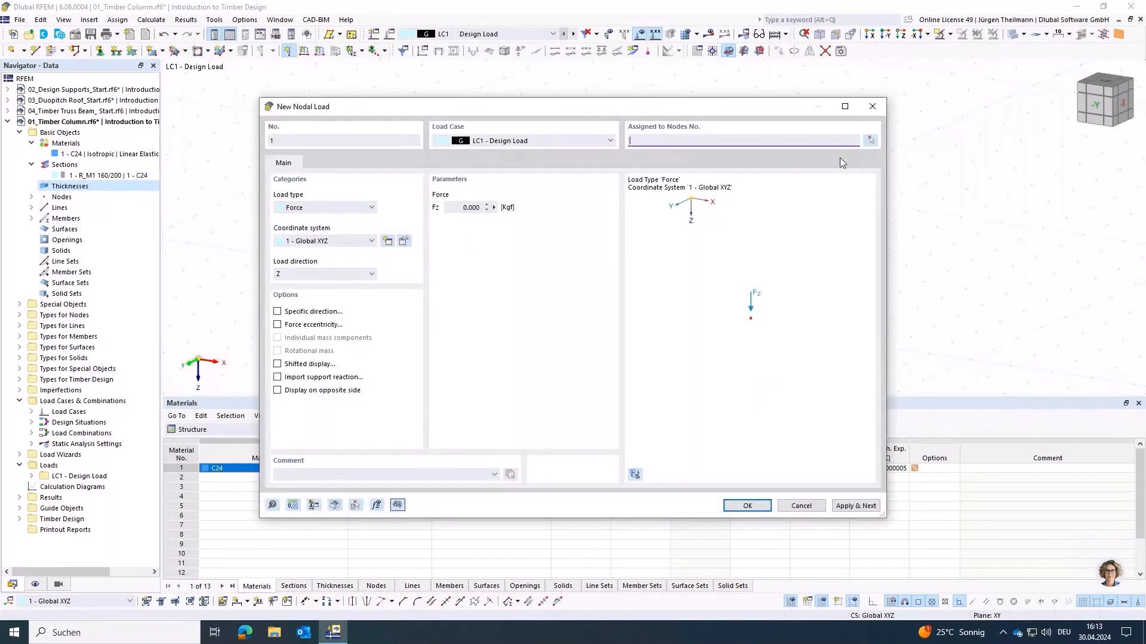
click(871, 141)
drag(518, 84, 604, 141)
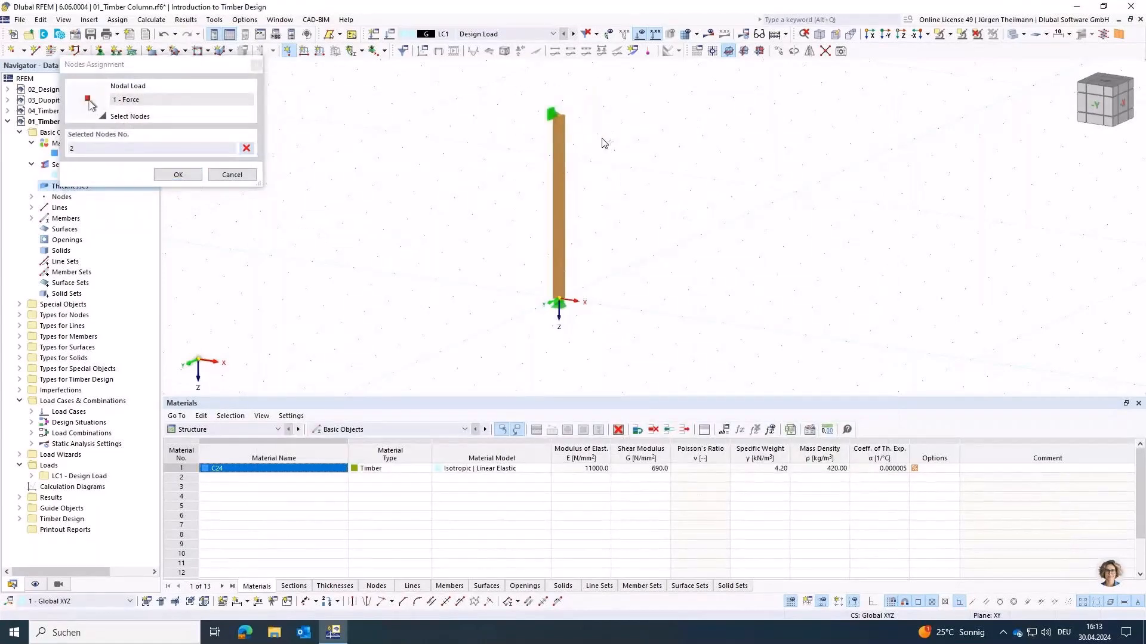
click(177, 175)
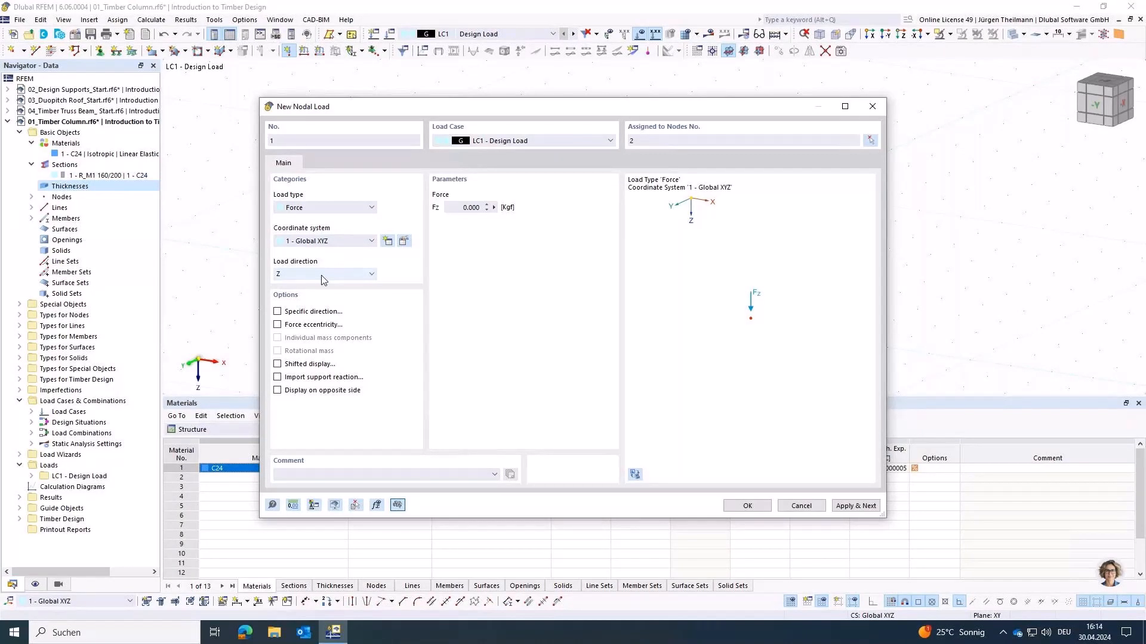
- Set the load units to kN for forces and to rad with four decimal places for rotations
click(457, 206)
click(293, 506)
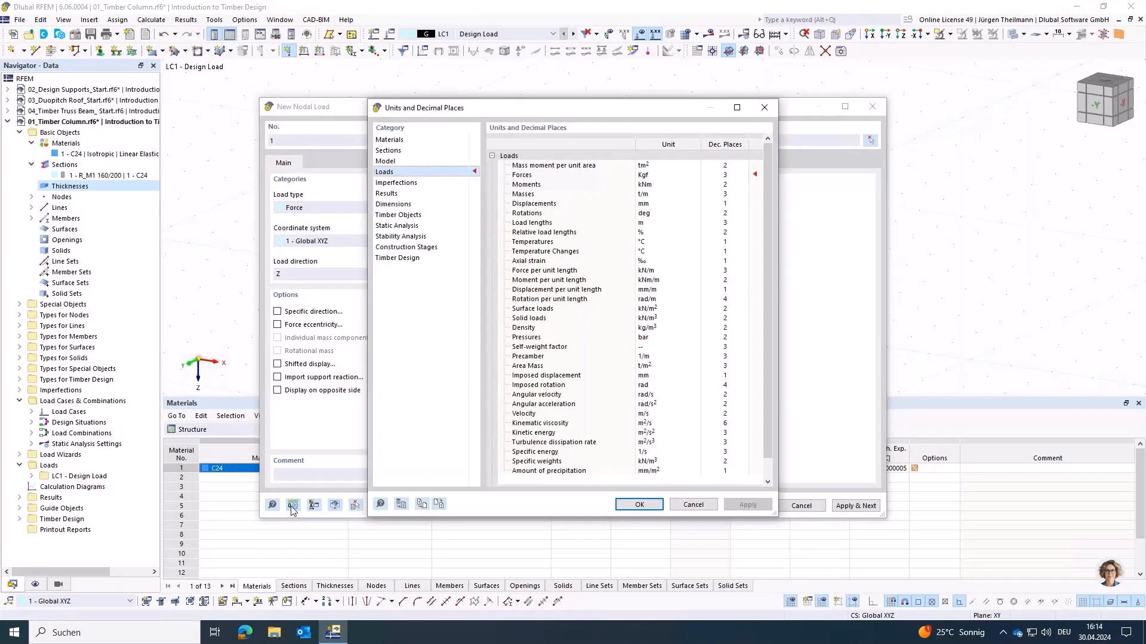
click(686, 175)
click(695, 176)
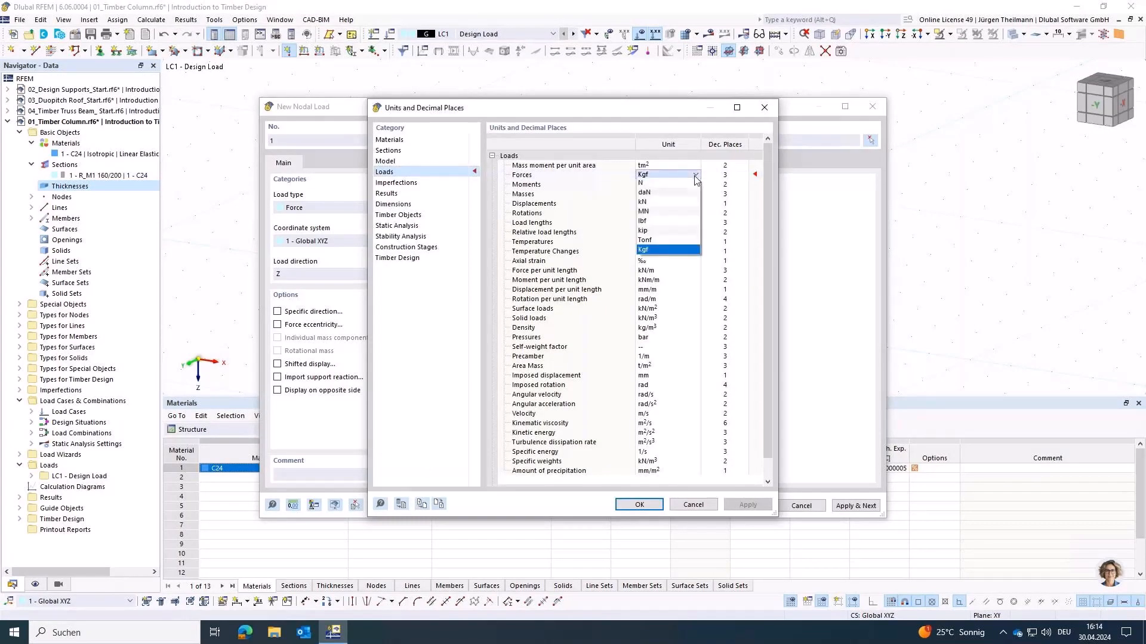
click(675, 203)
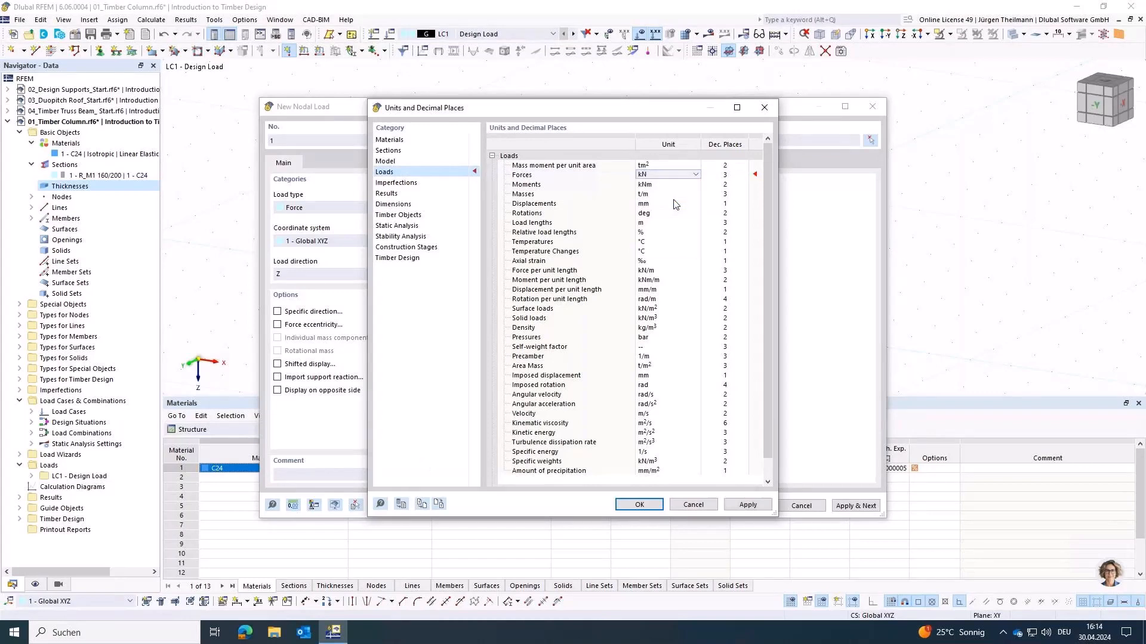
click(401, 506)
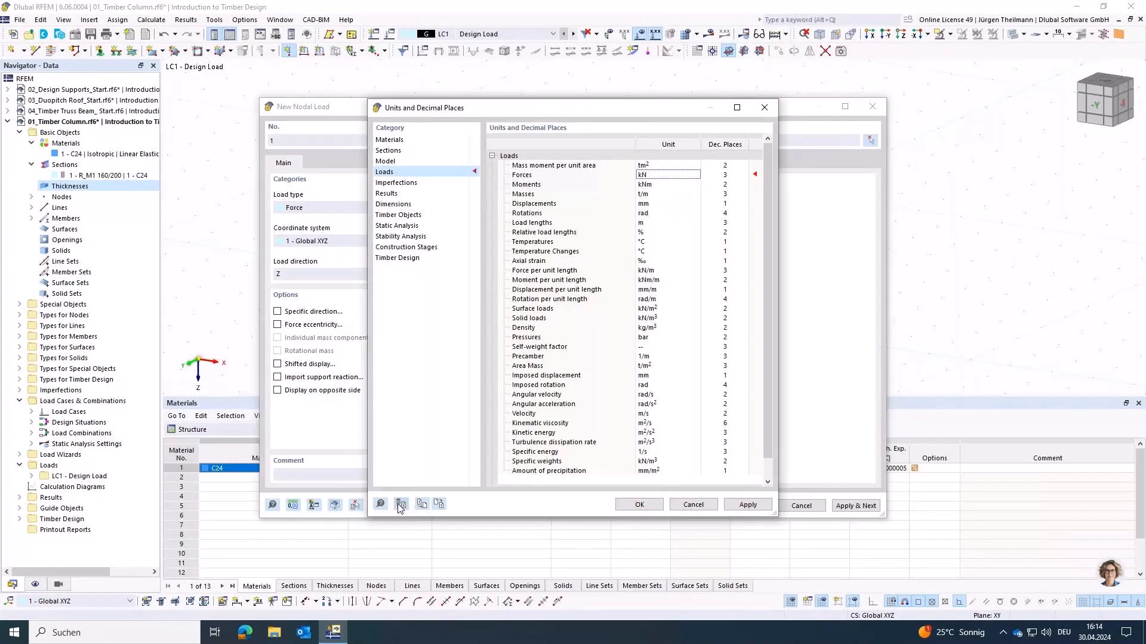
click(638, 505)
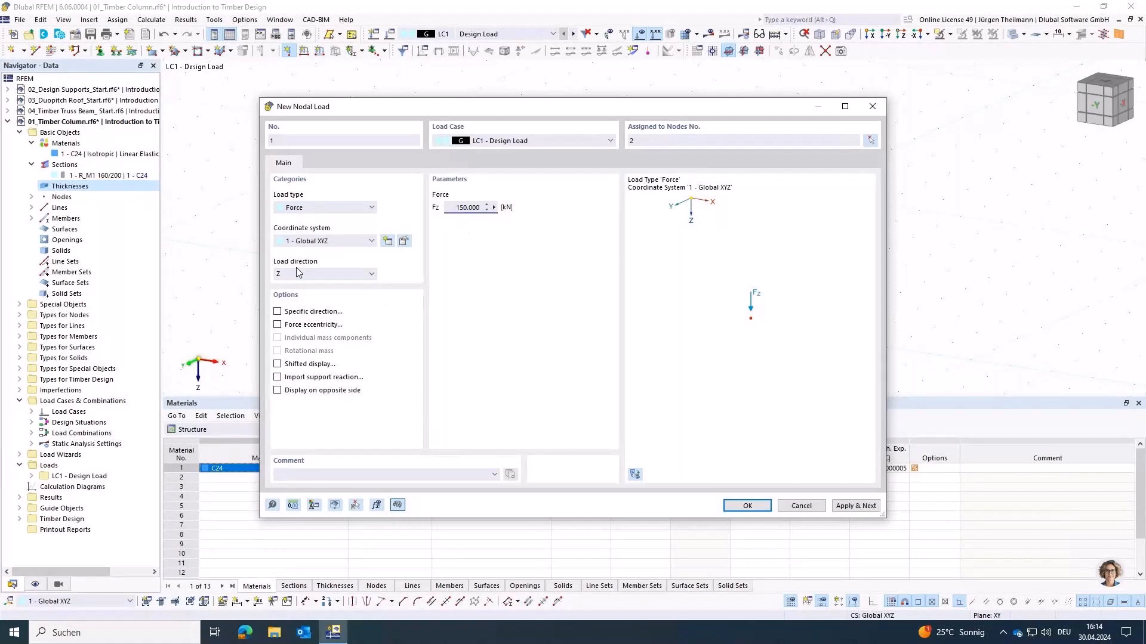
- Create the nodal load at the column top as a force Fz of 150 kN in global Z
key(Return)
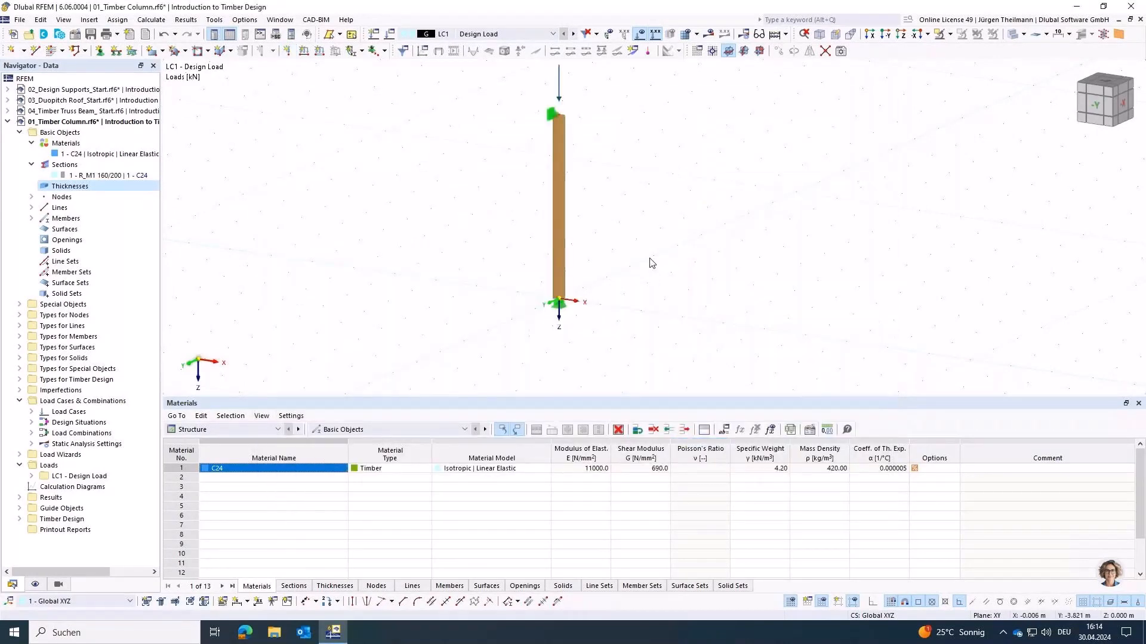
scroll(639, 270, down, 1)
middle_drag(636, 277, 636, 282)
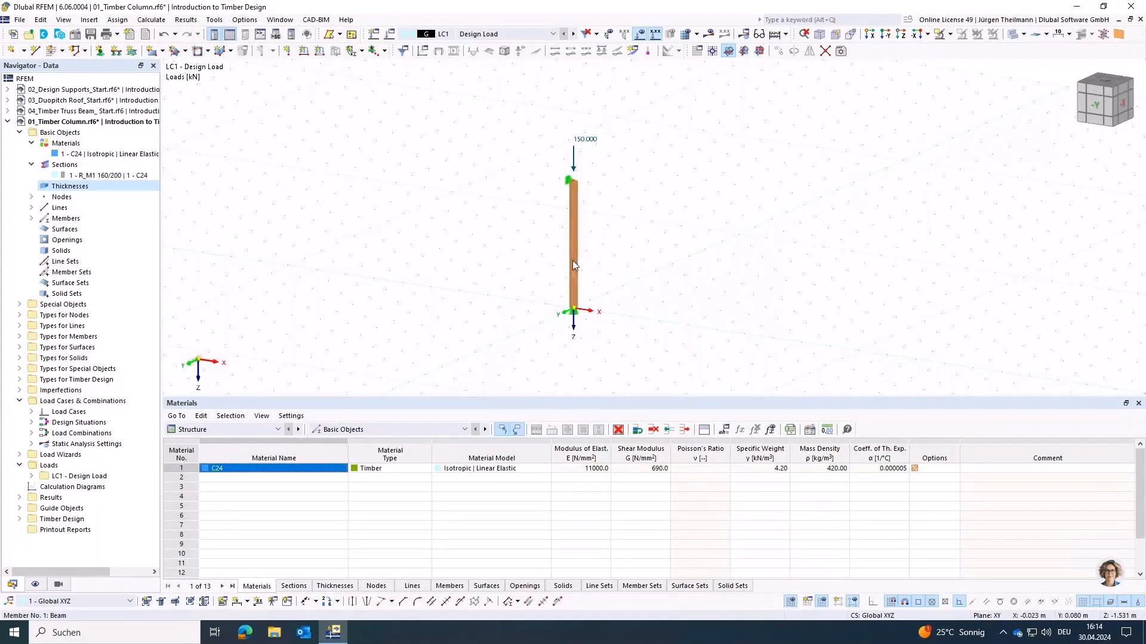
- Create a new effective lengths definition for the column member in its timber design types, excluding lateral-torsional buckling
mouse_move(573, 261)
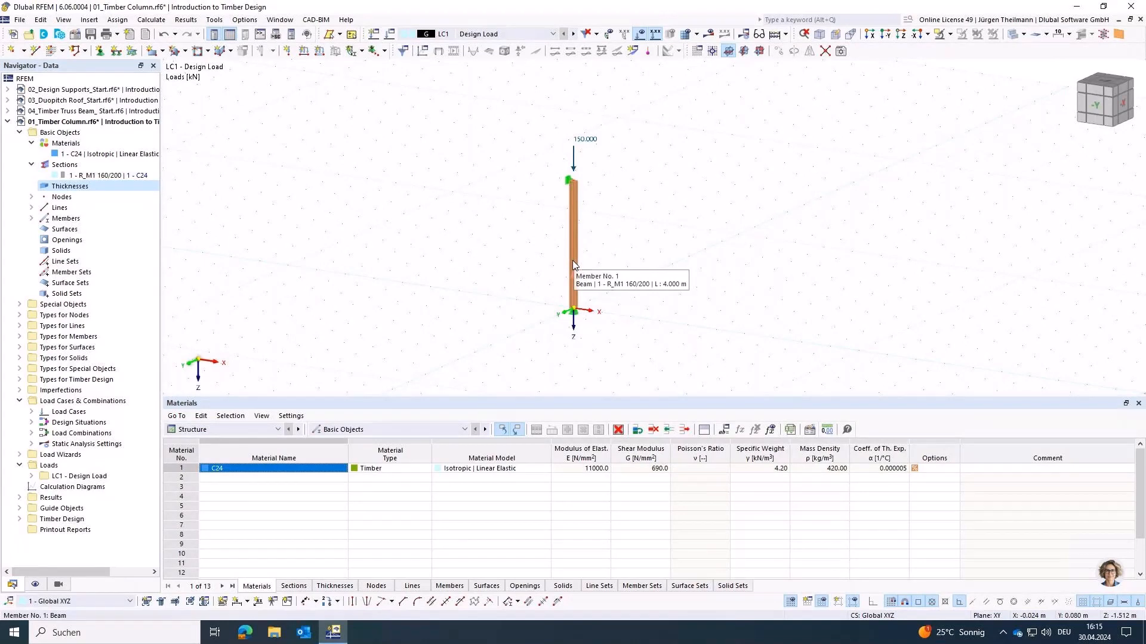
double_click(573, 264)
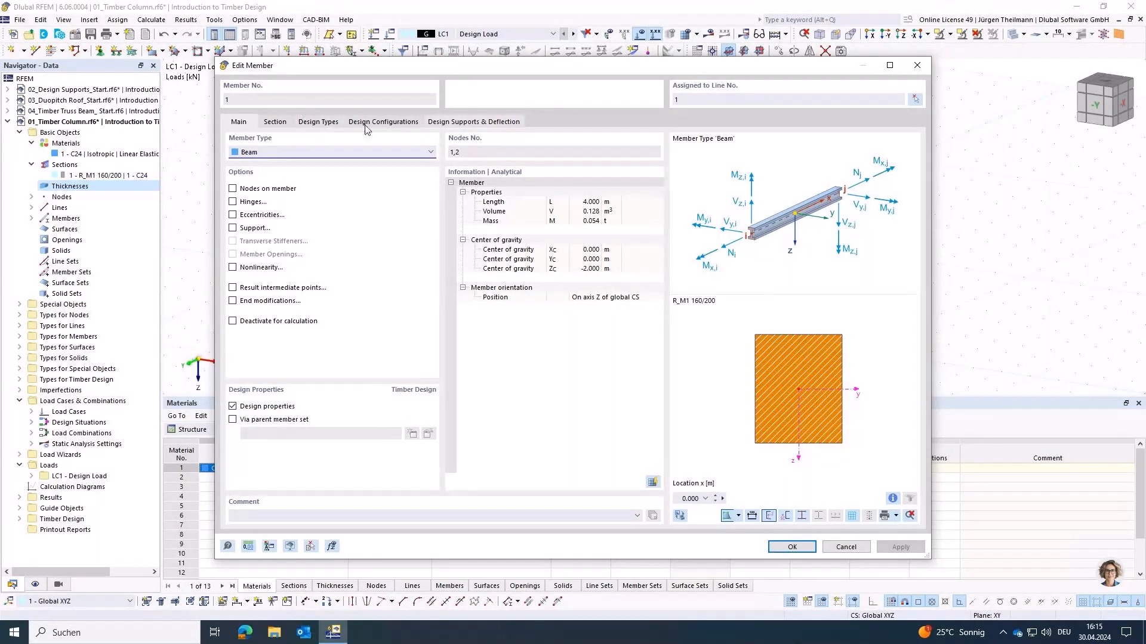
click(325, 126)
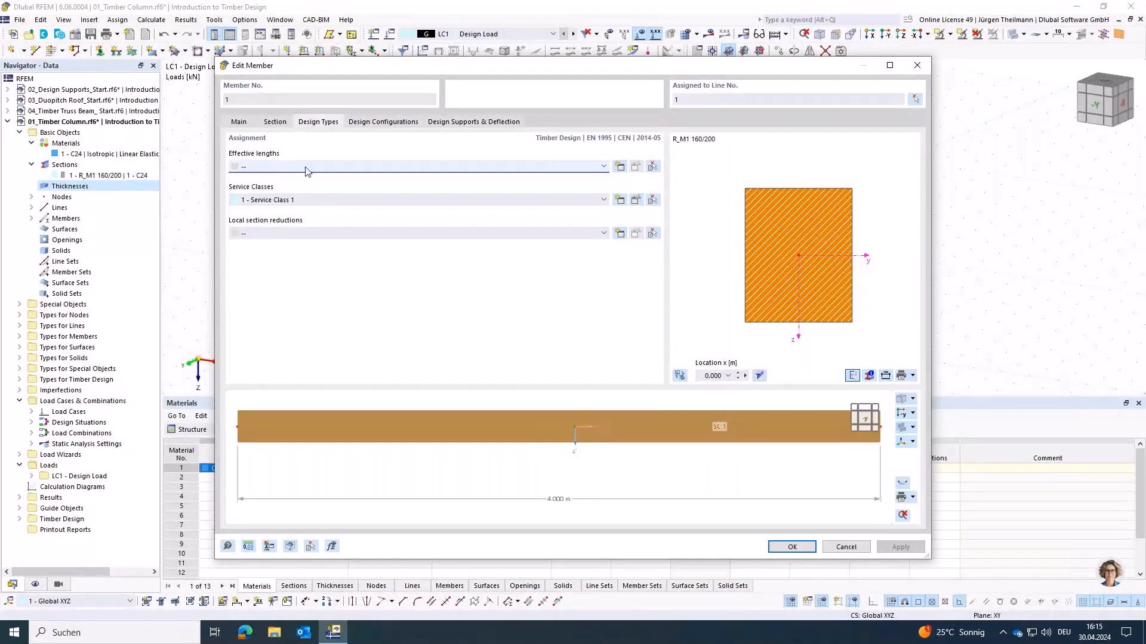
click(604, 167)
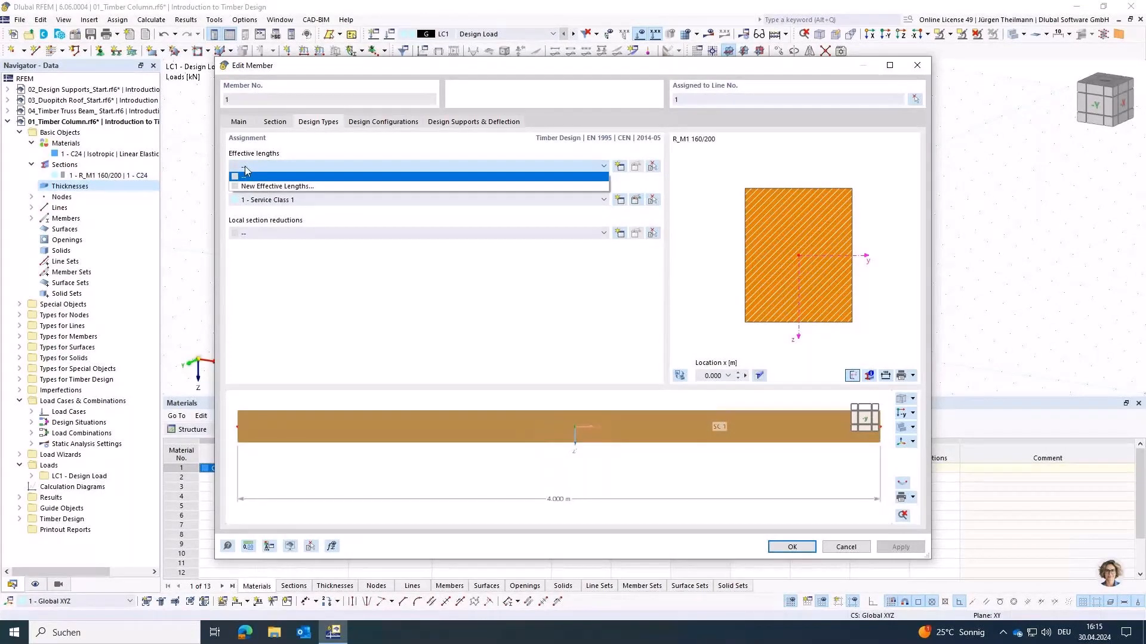
click(308, 189)
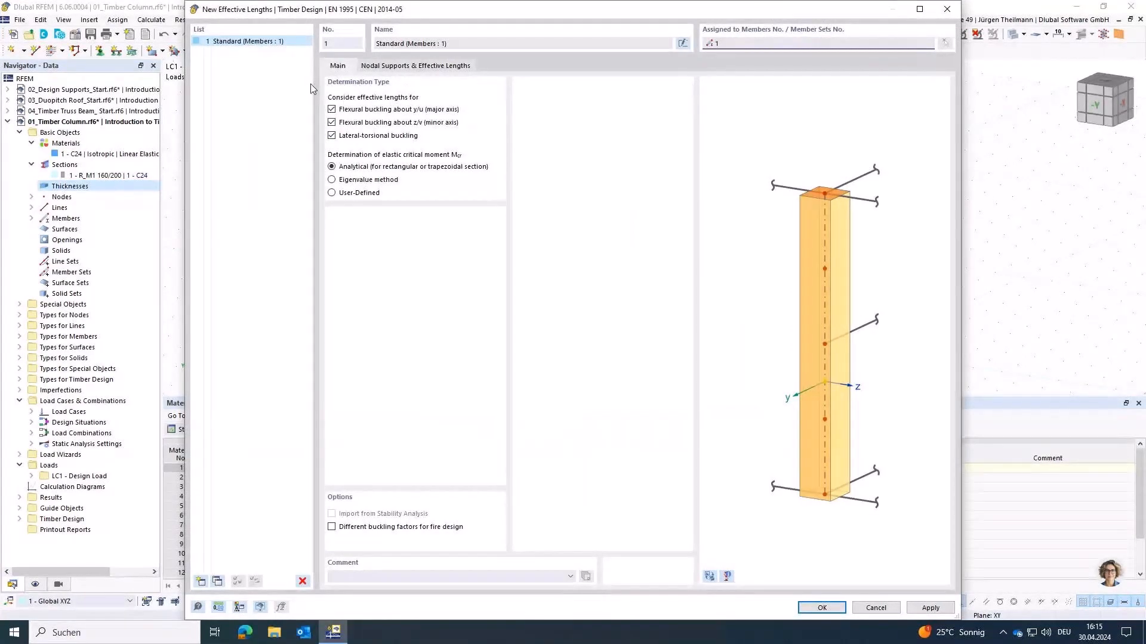
click(332, 135)
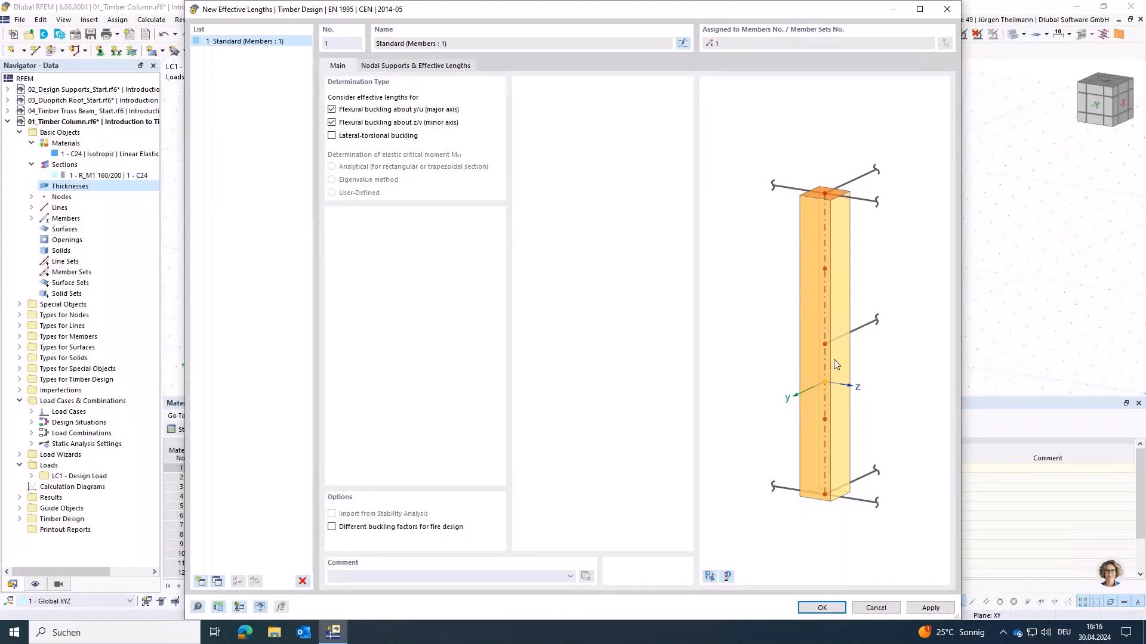
- Release the nodal support in y/u at the column's end node 2 and accept the effective lengths definition
click(430, 68)
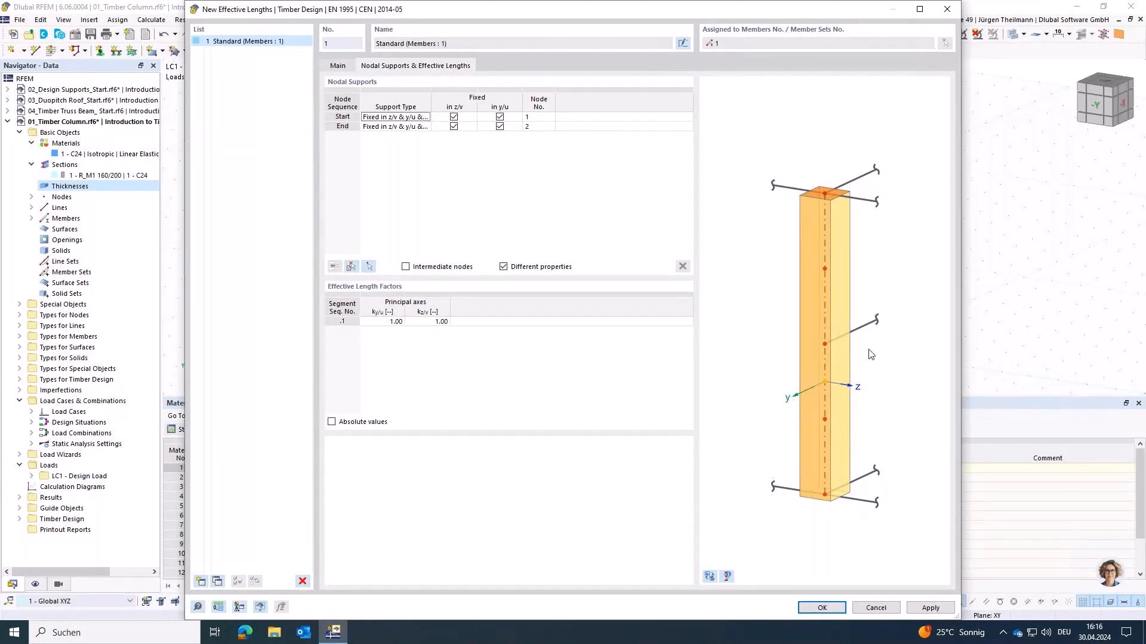
click(710, 577)
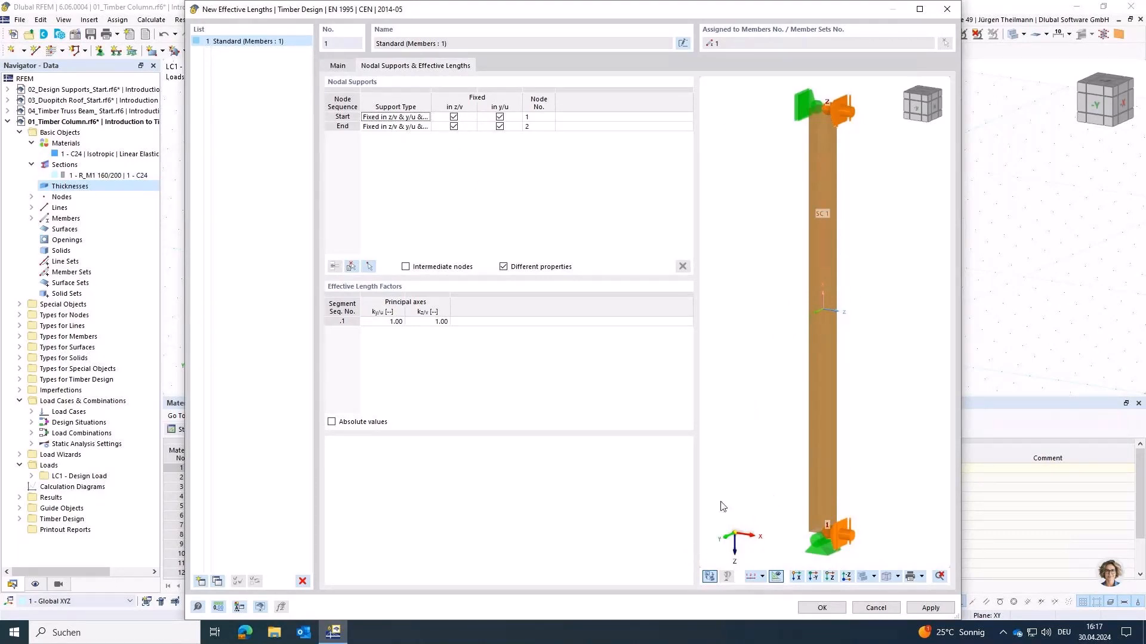
click(500, 126)
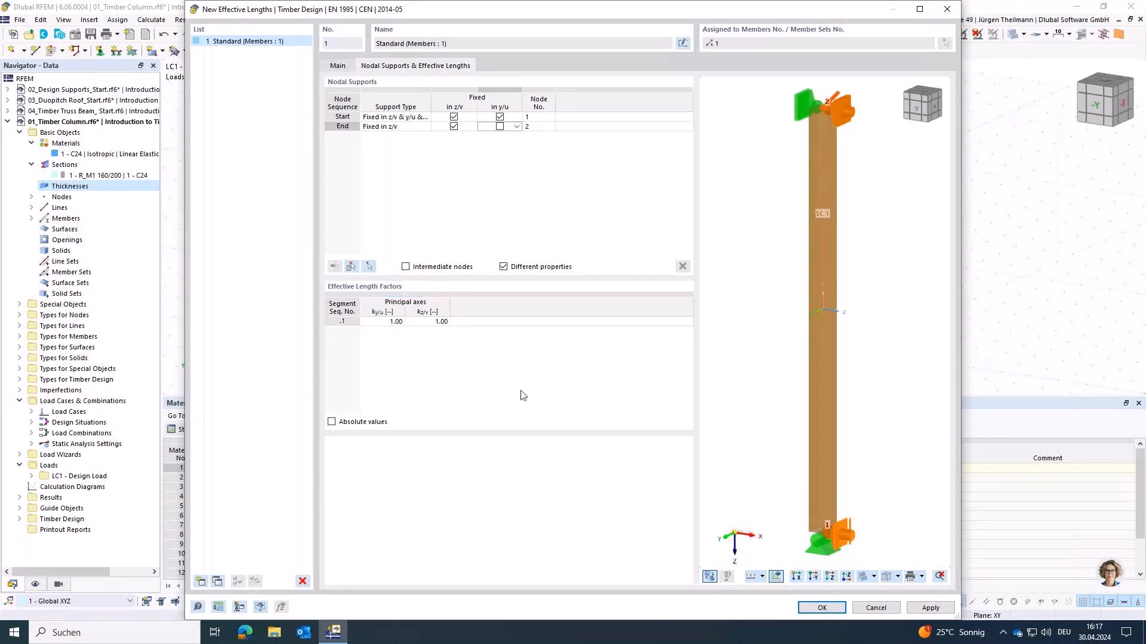
click(814, 610)
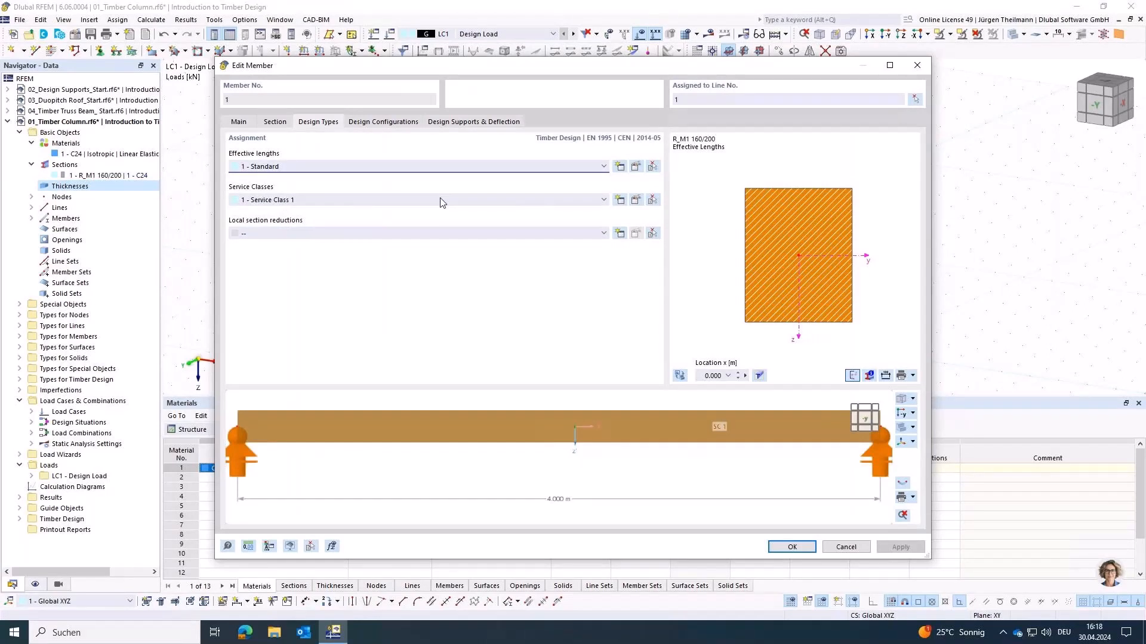
- Edit the column's assigned service class and try the settings 2 - Moist and 3 - Wet
click(263, 200)
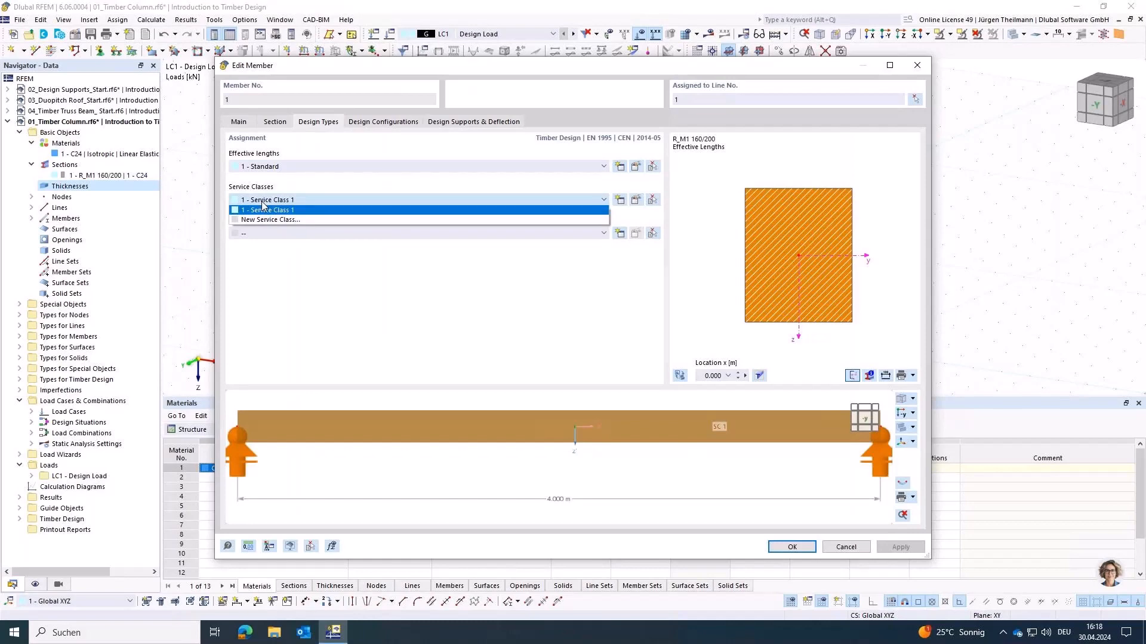
click(267, 210)
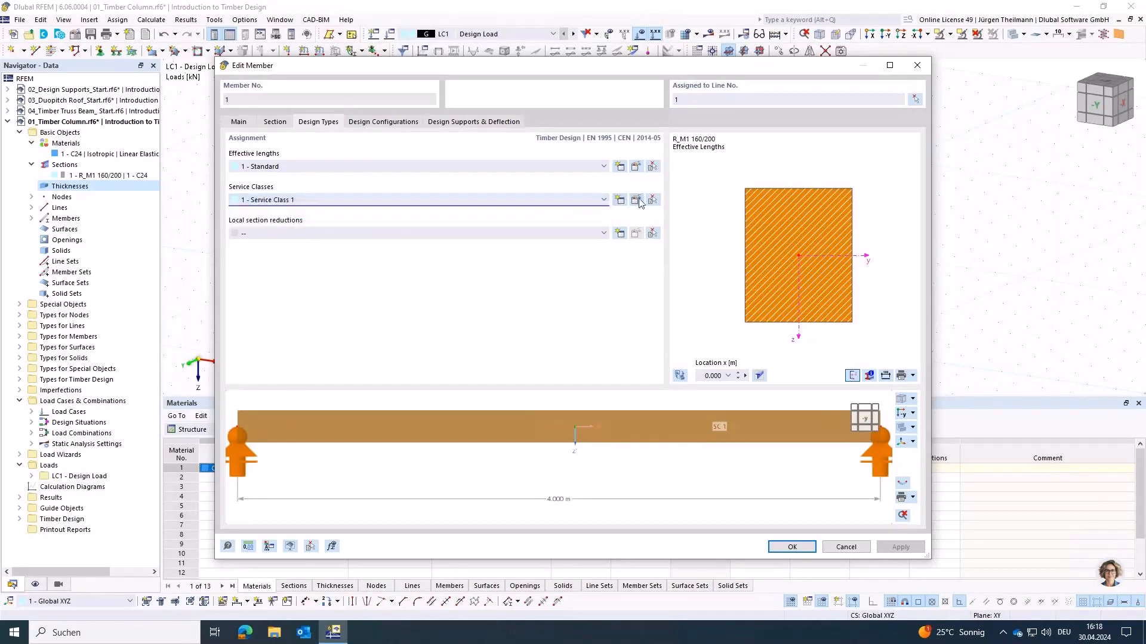
click(637, 200)
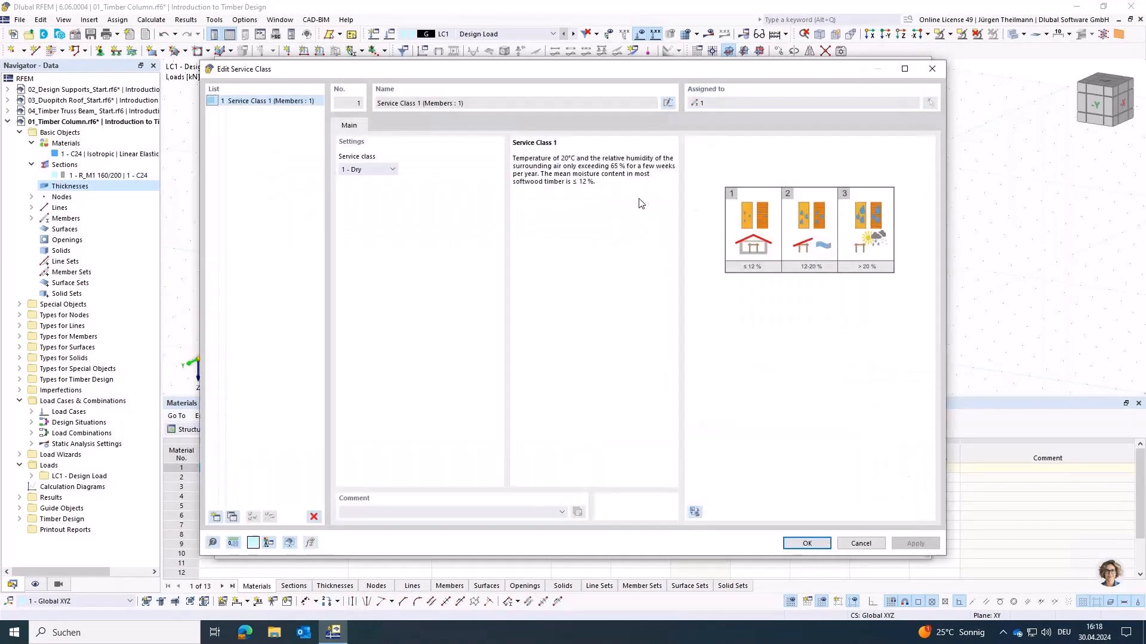
click(391, 170)
click(377, 189)
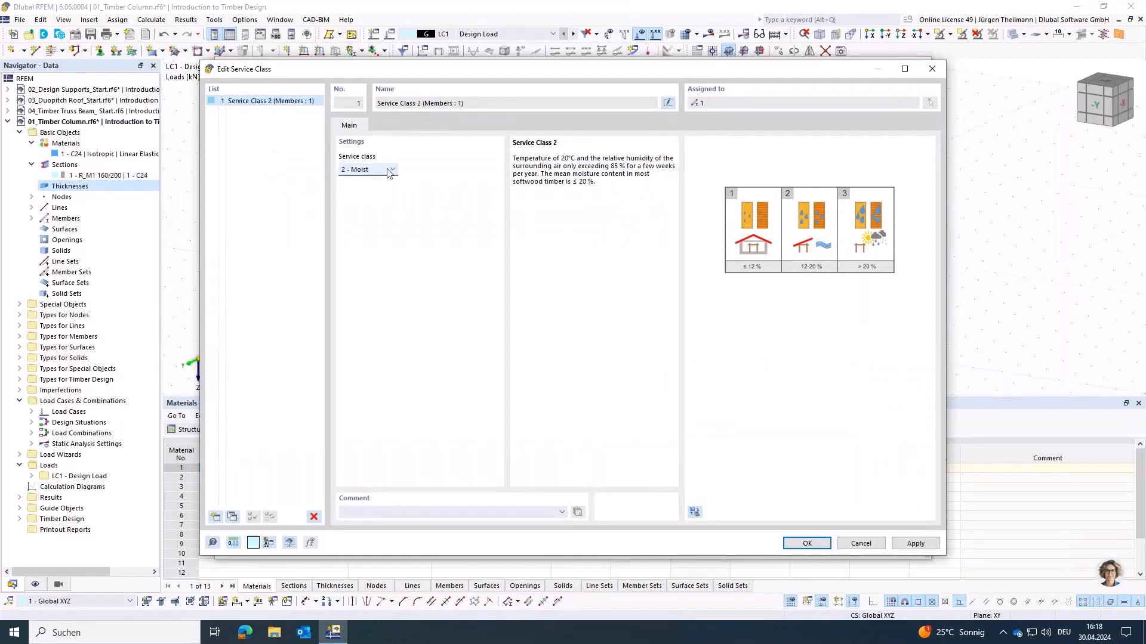
click(376, 170)
click(375, 200)
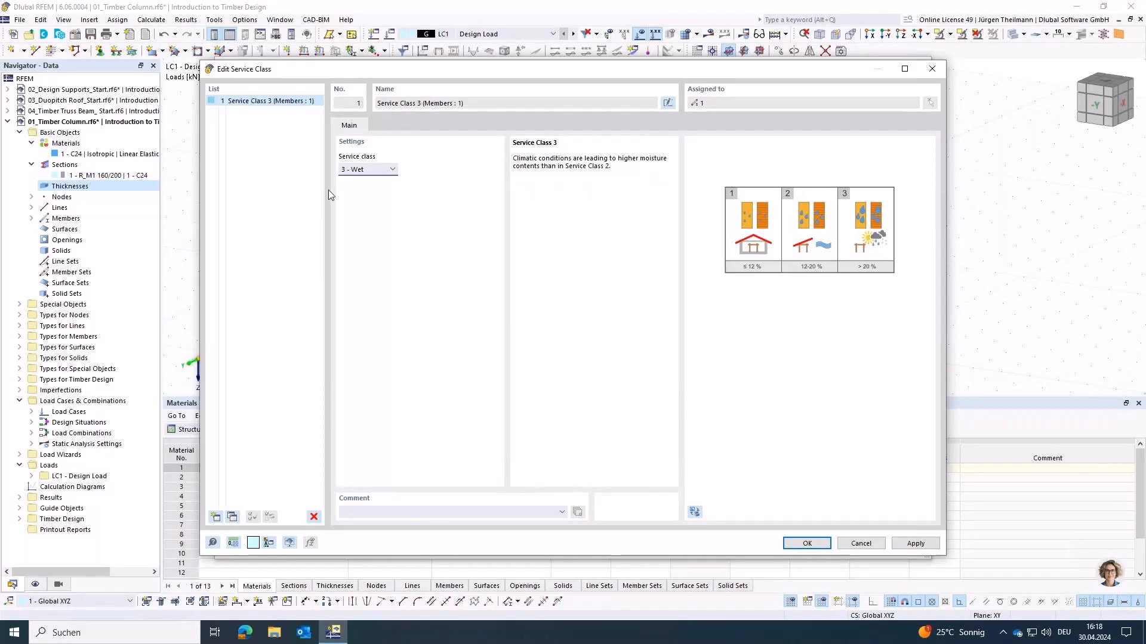
- Set the service class to 1 - Dry and accept the service class and member settings
click(378, 172)
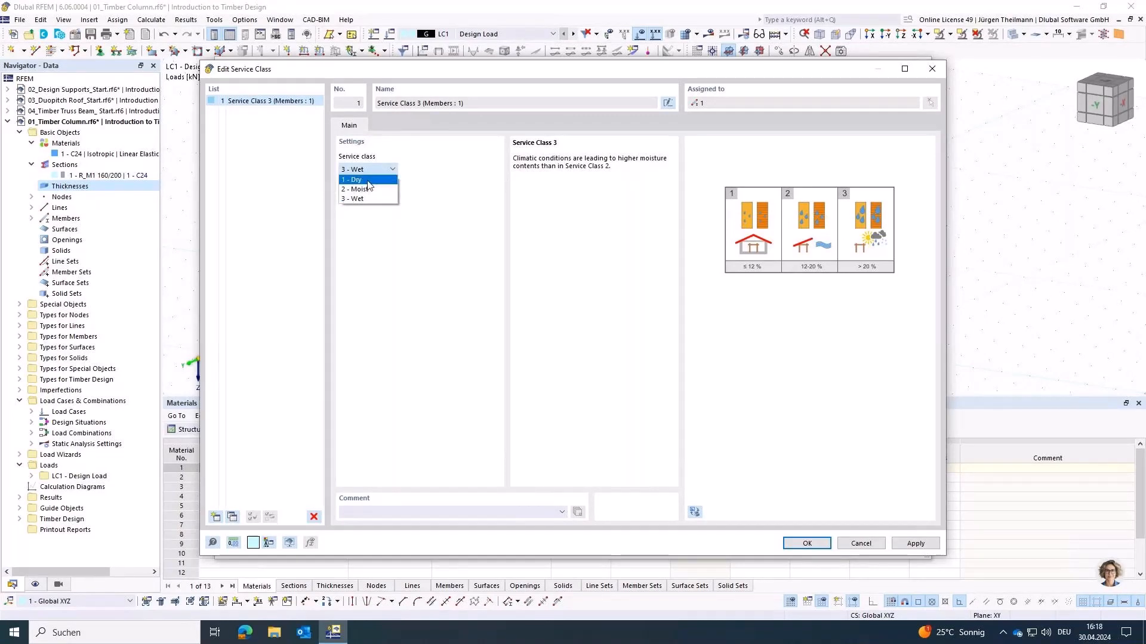
click(361, 179)
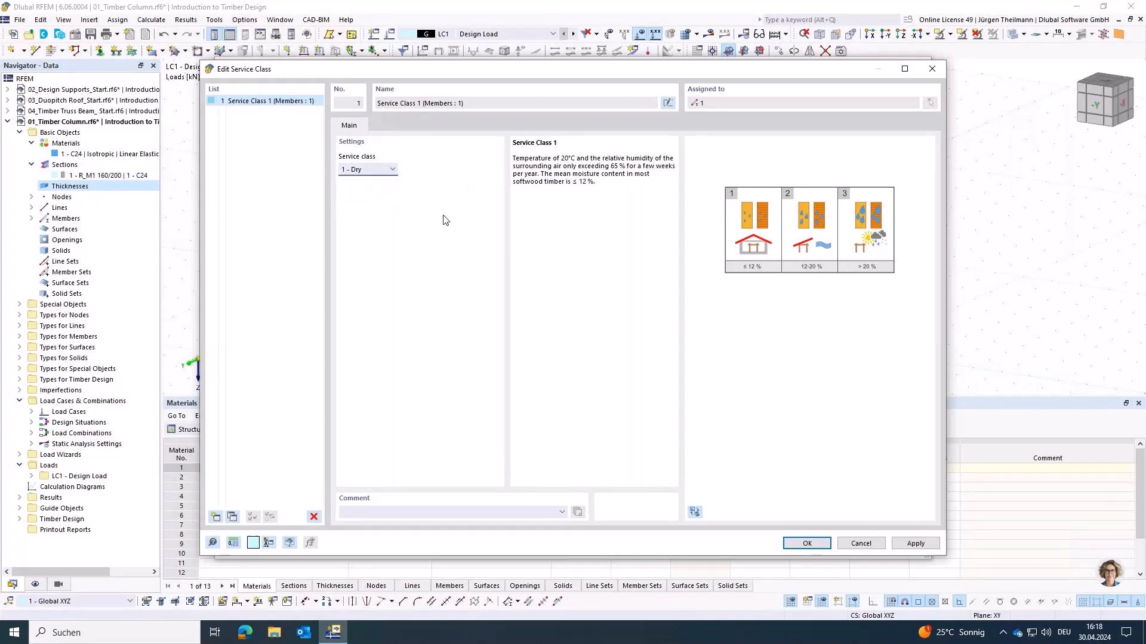
click(806, 543)
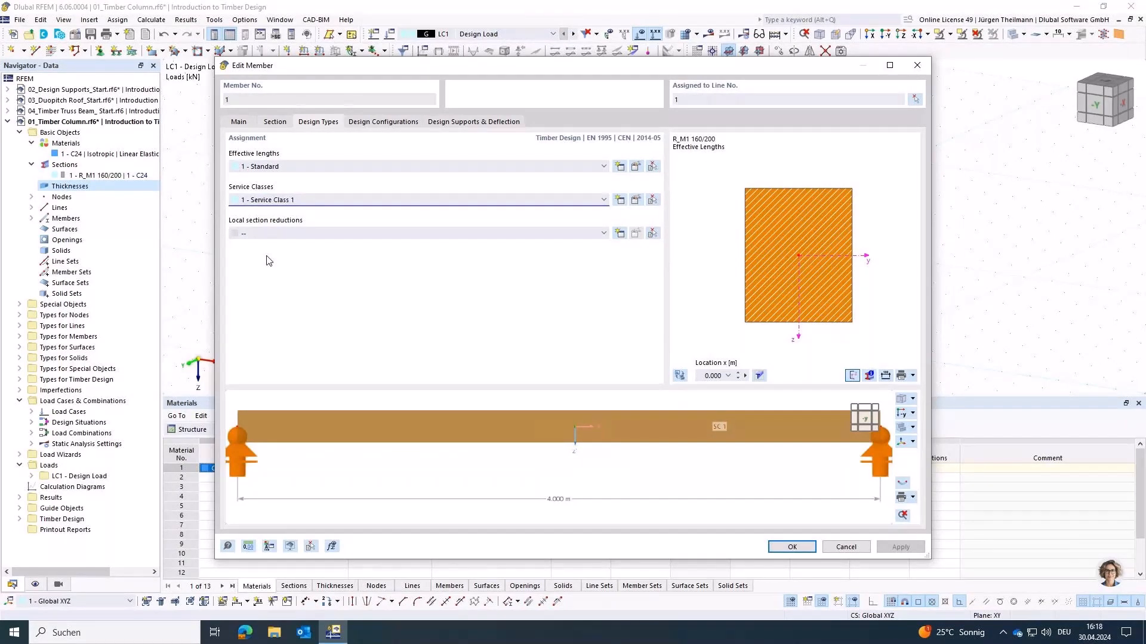
click(782, 549)
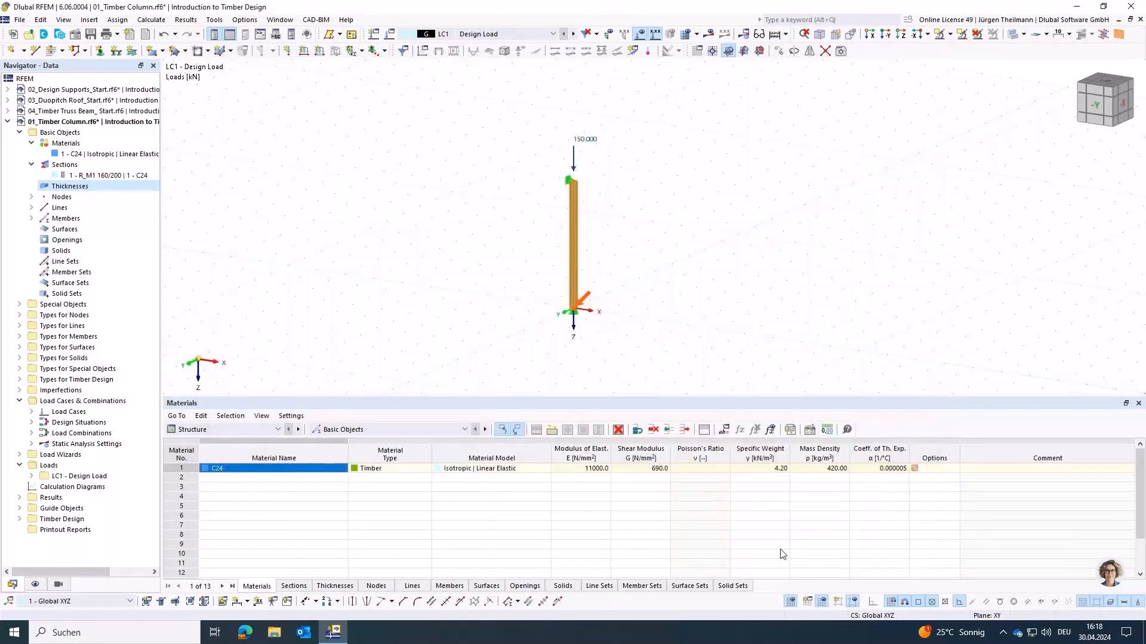
- Activate design situation DS1 and run the Timber Design calculation
click(553, 34)
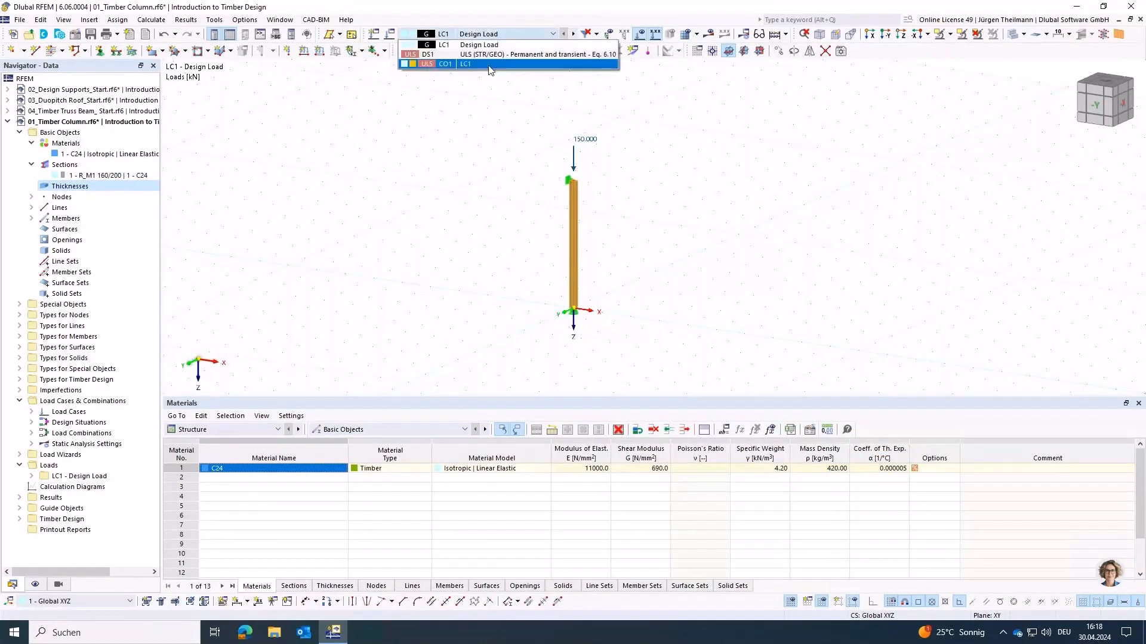
click(489, 56)
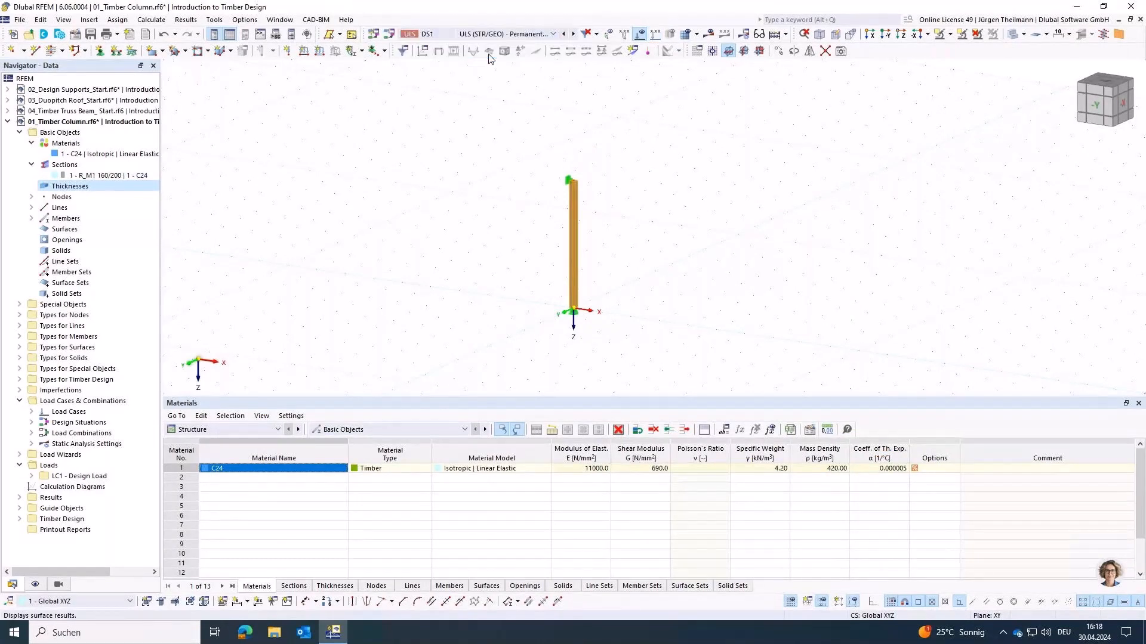
click(786, 37)
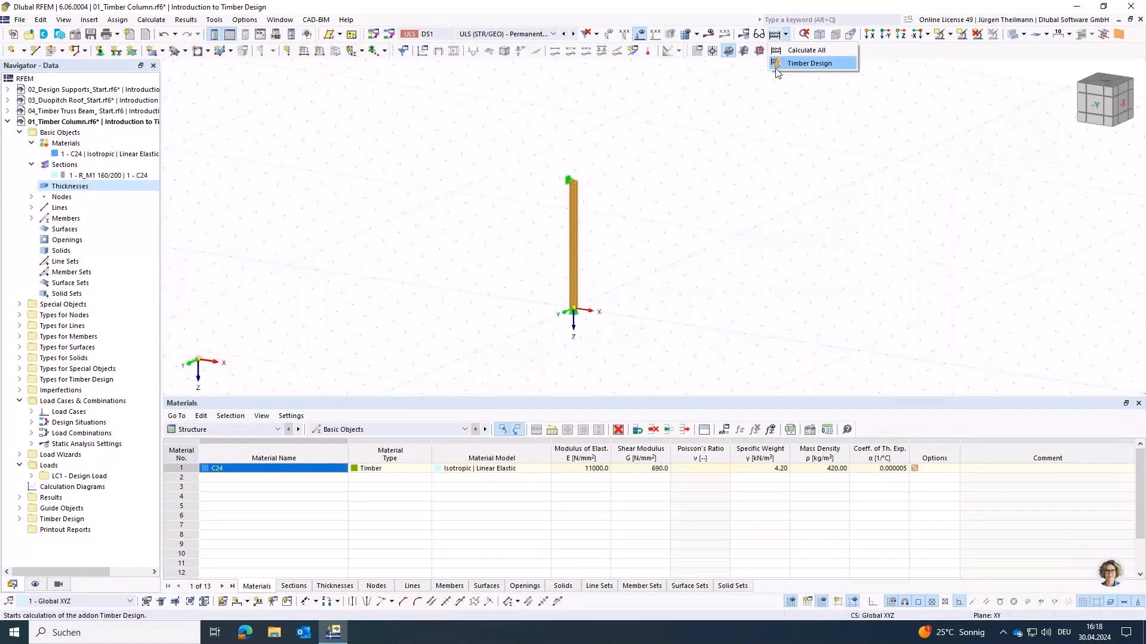
click(810, 64)
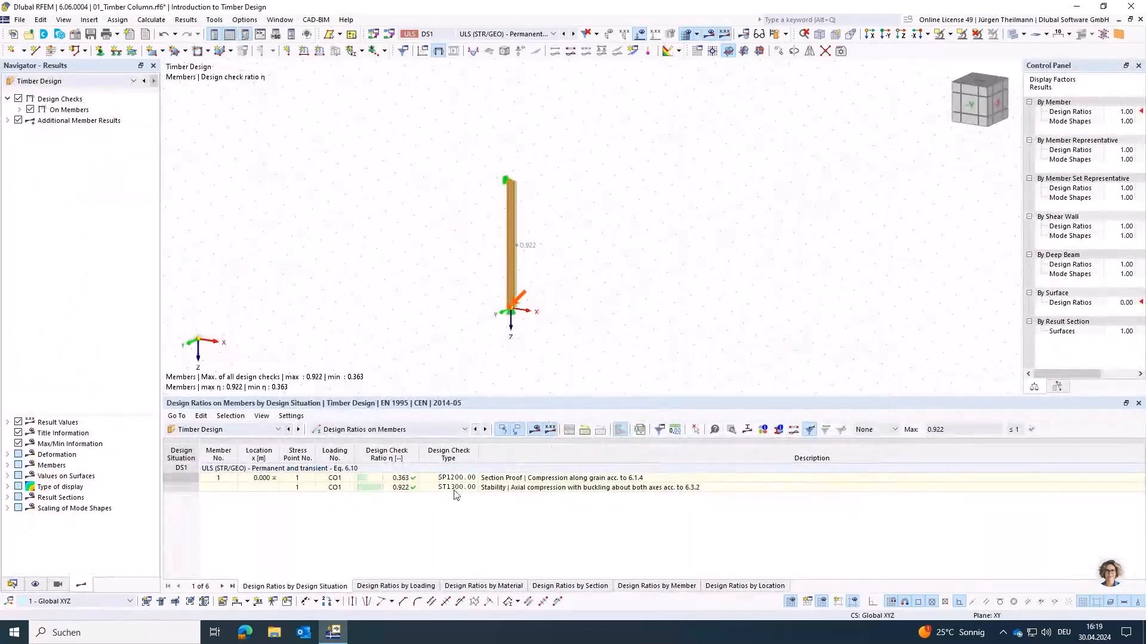
- Examine the details of the column's stability check for buckling about both axes, including slenderness ratios and equivalent member lengths
click(339, 488)
click(268, 479)
click(583, 316)
middle_drag(538, 271, 594, 236)
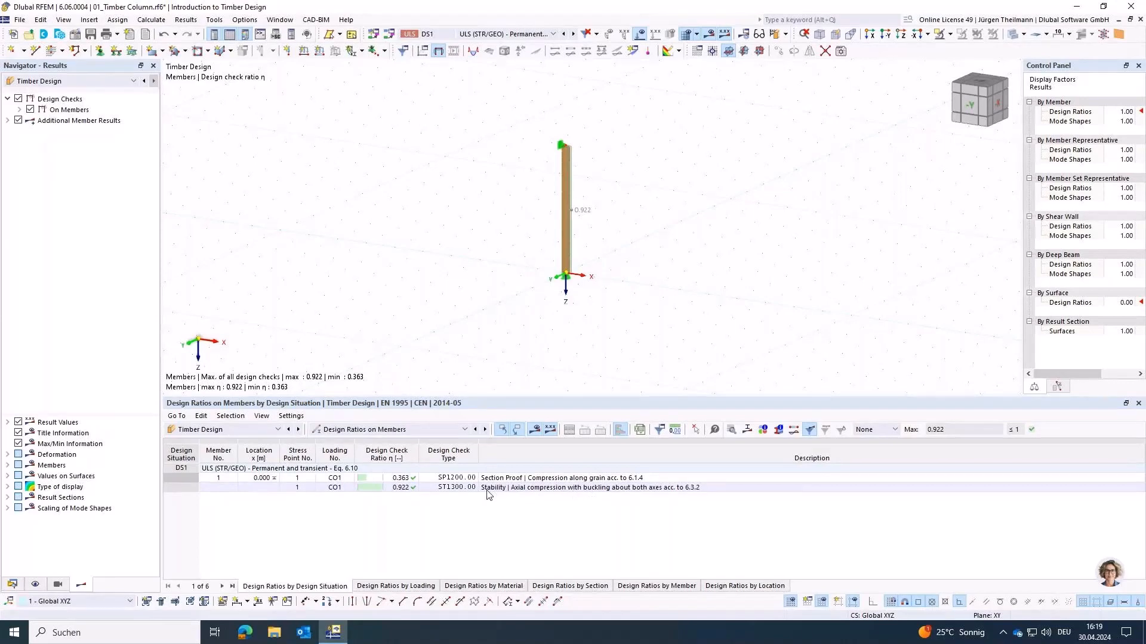
double_click(527, 493)
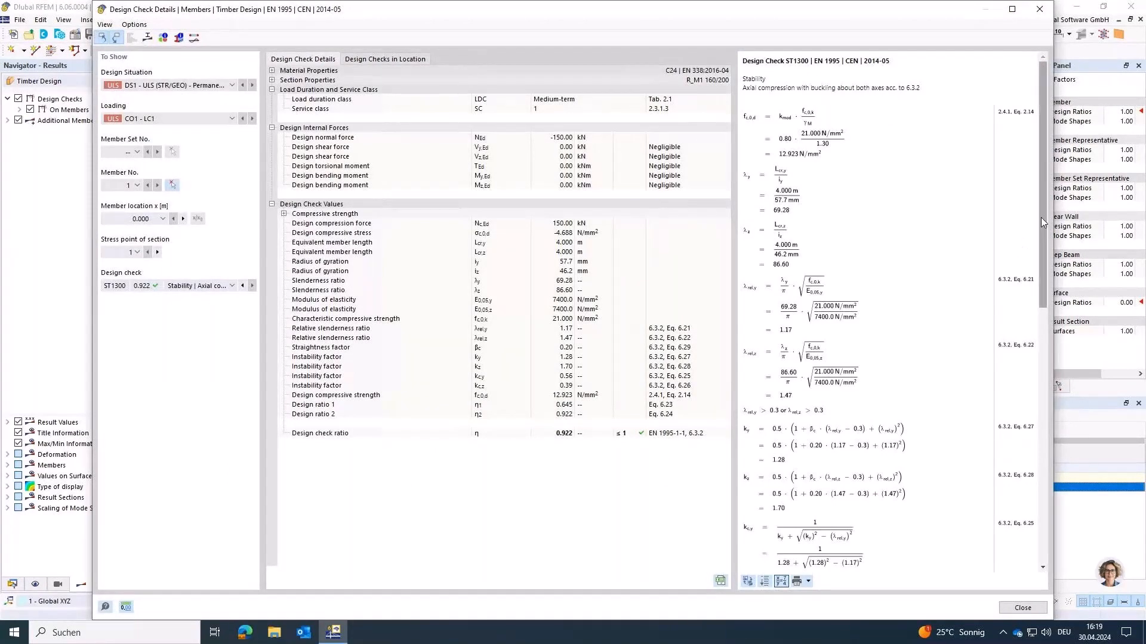
mouse_move(1043, 210)
mouse_down()
mouse_move(1036, 392)
mouse_move(1049, 478)
mouse_move(1044, 214)
mouse_up()
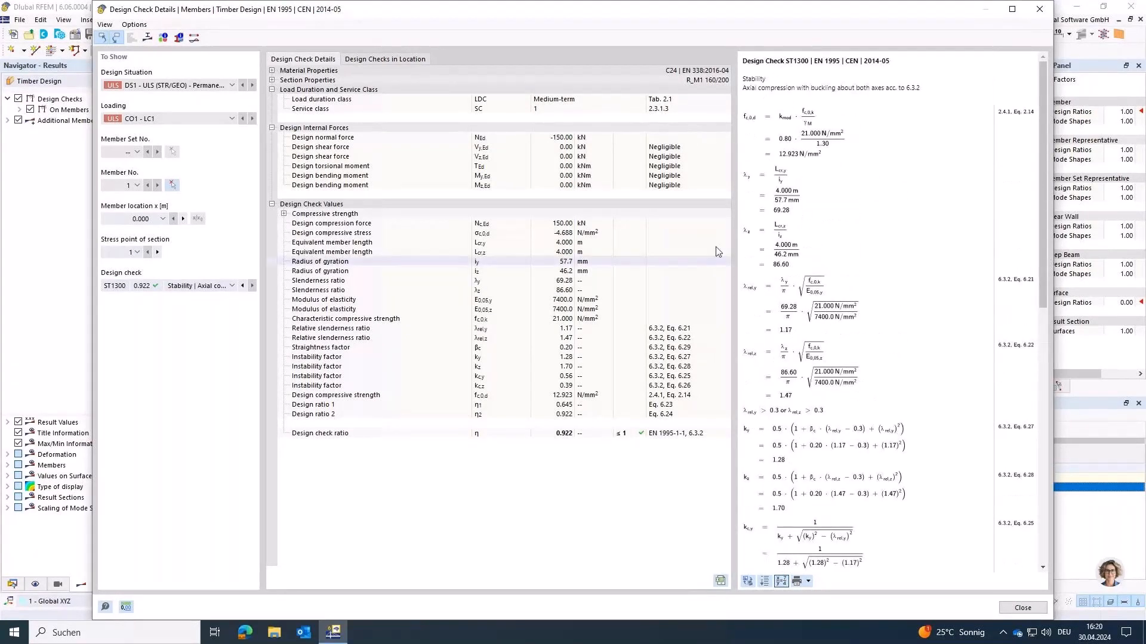
click(366, 281)
click(366, 290)
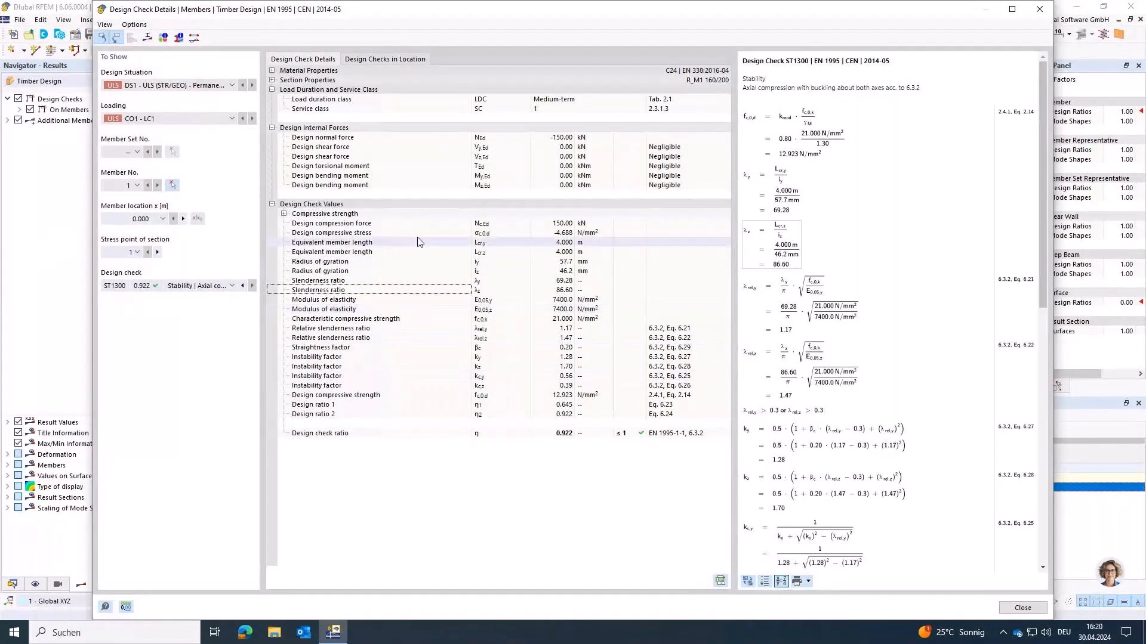
click(370, 253)
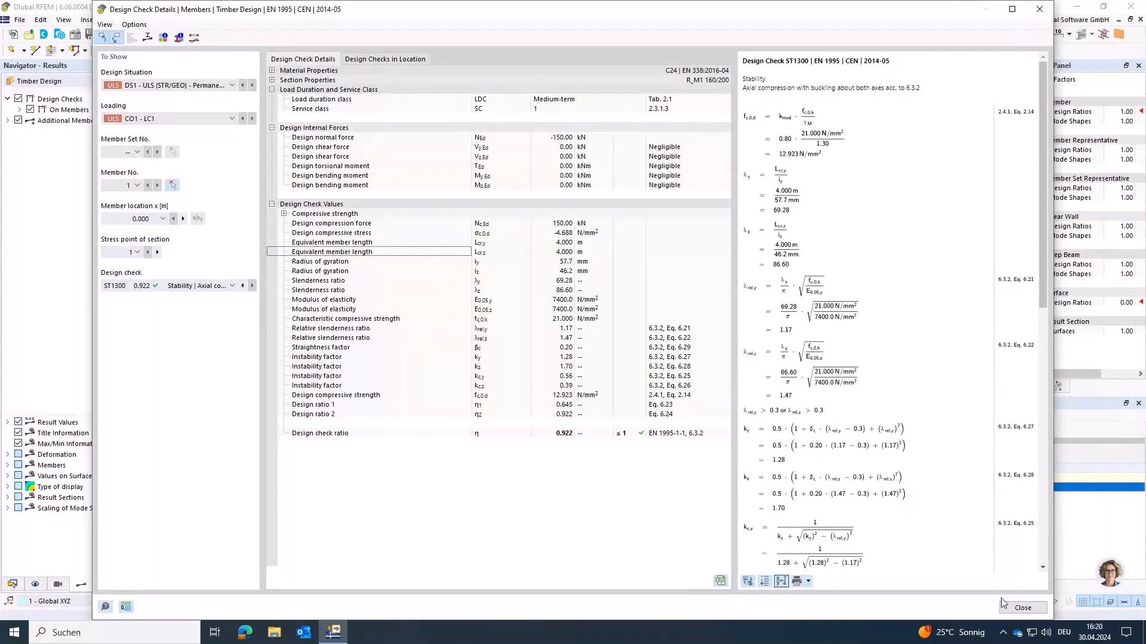
click(1022, 608)
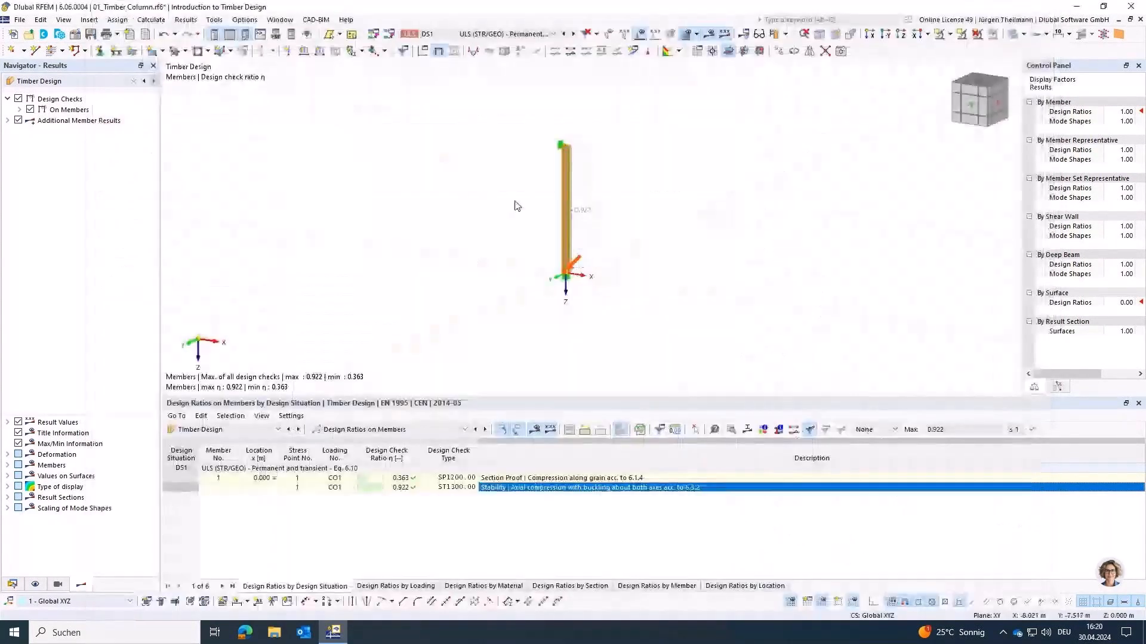
- Examine the column's effective length settings, comparing its nodal supports and axes with the reference diagrams for the buckling factor k
double_click(563, 206)
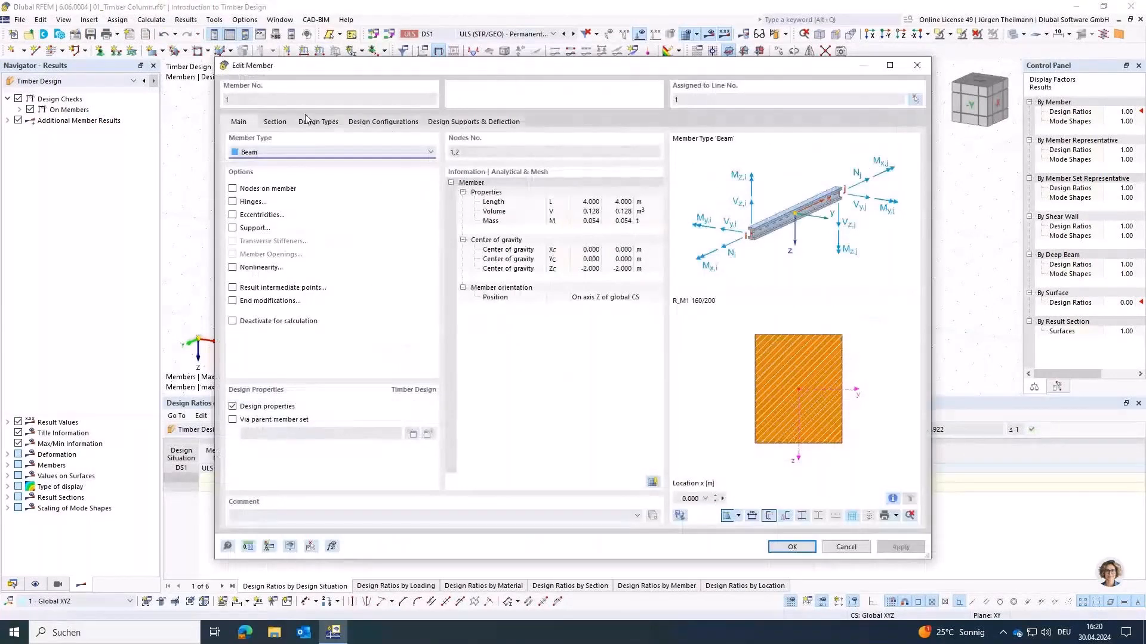
click(323, 122)
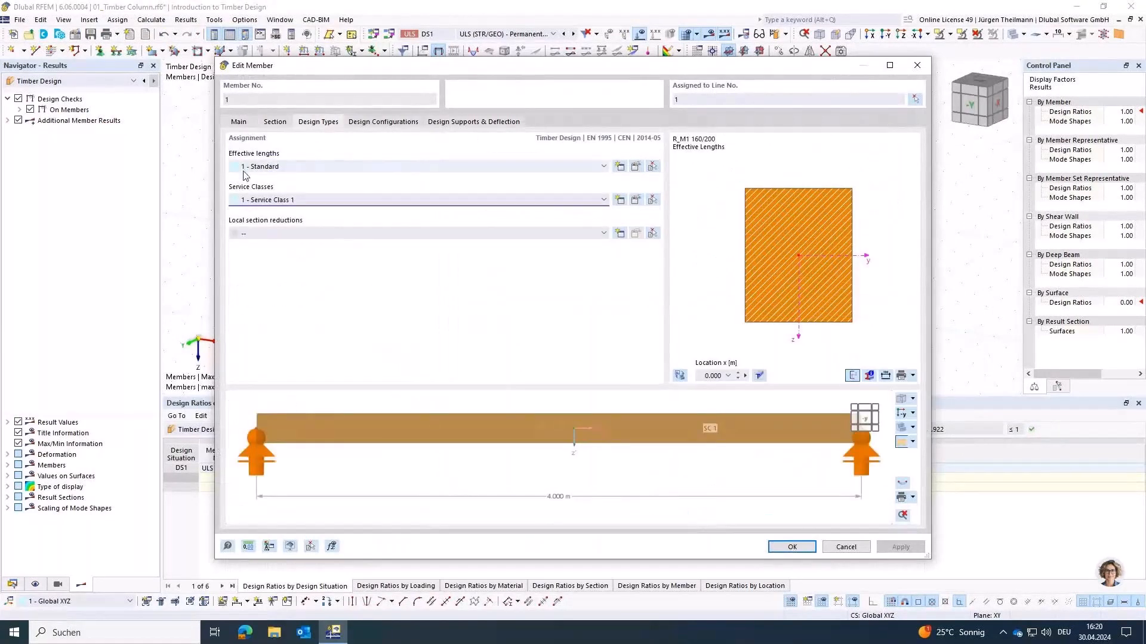
click(637, 166)
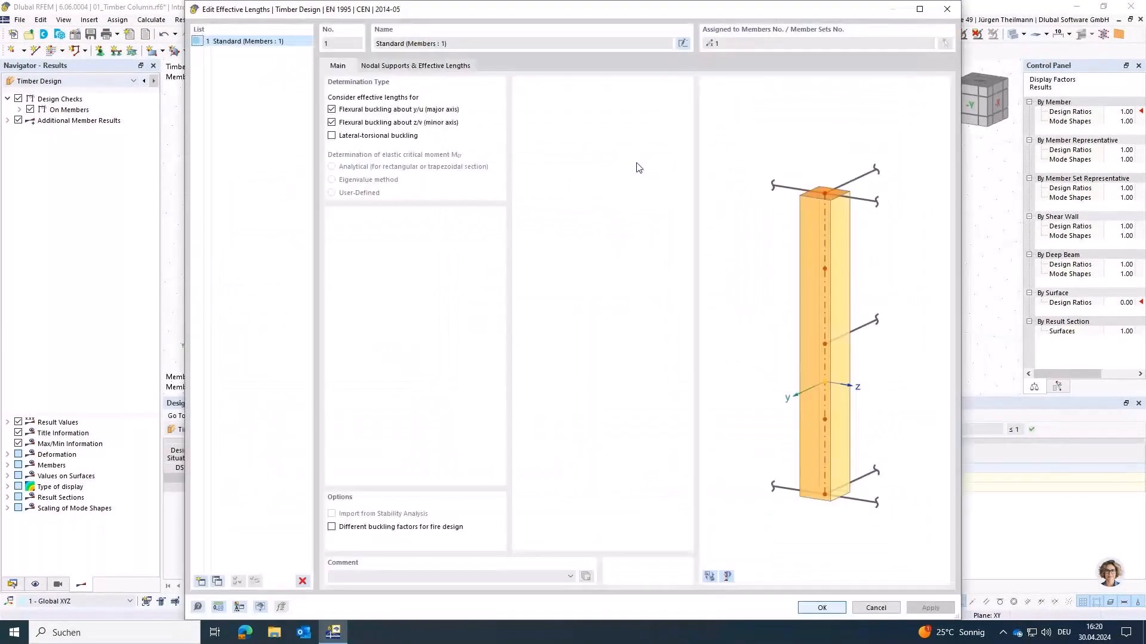
click(388, 66)
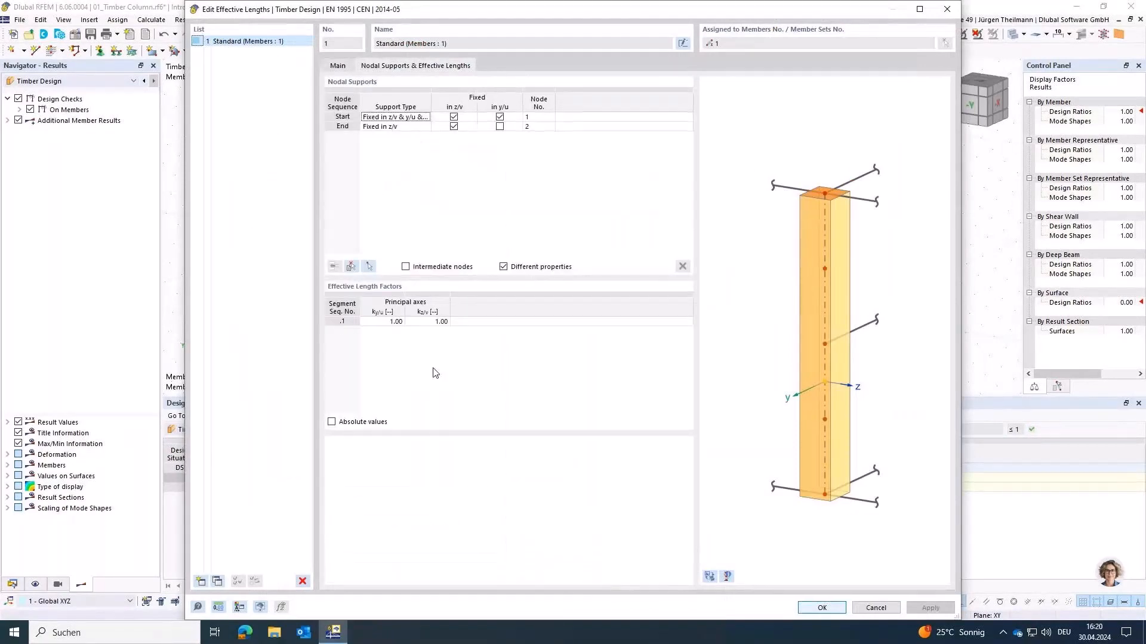
click(709, 576)
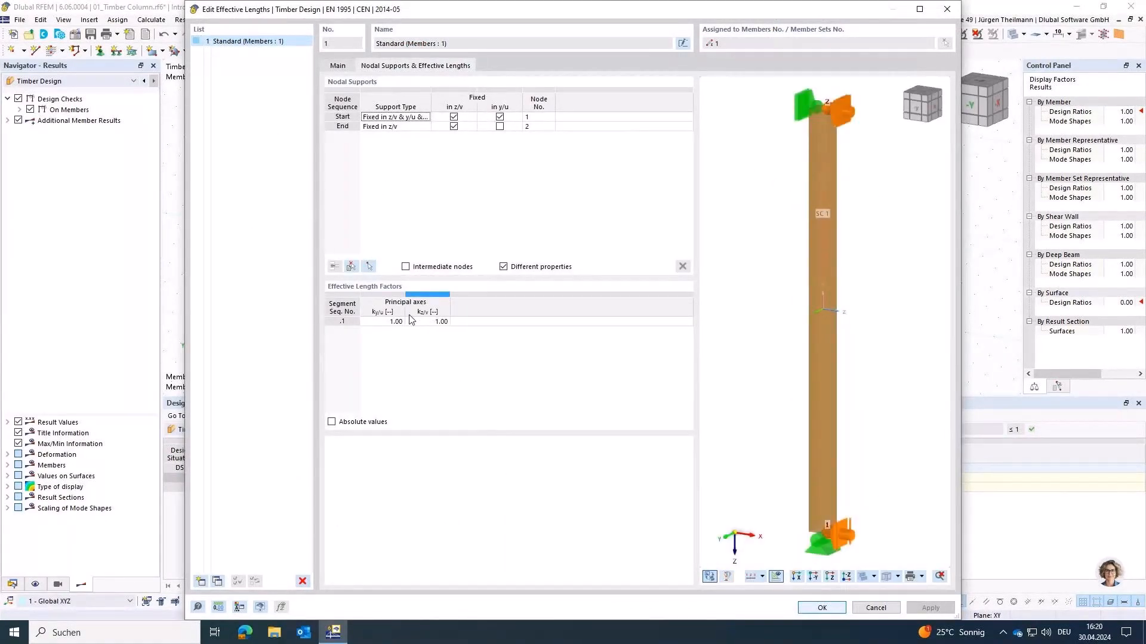
click(709, 576)
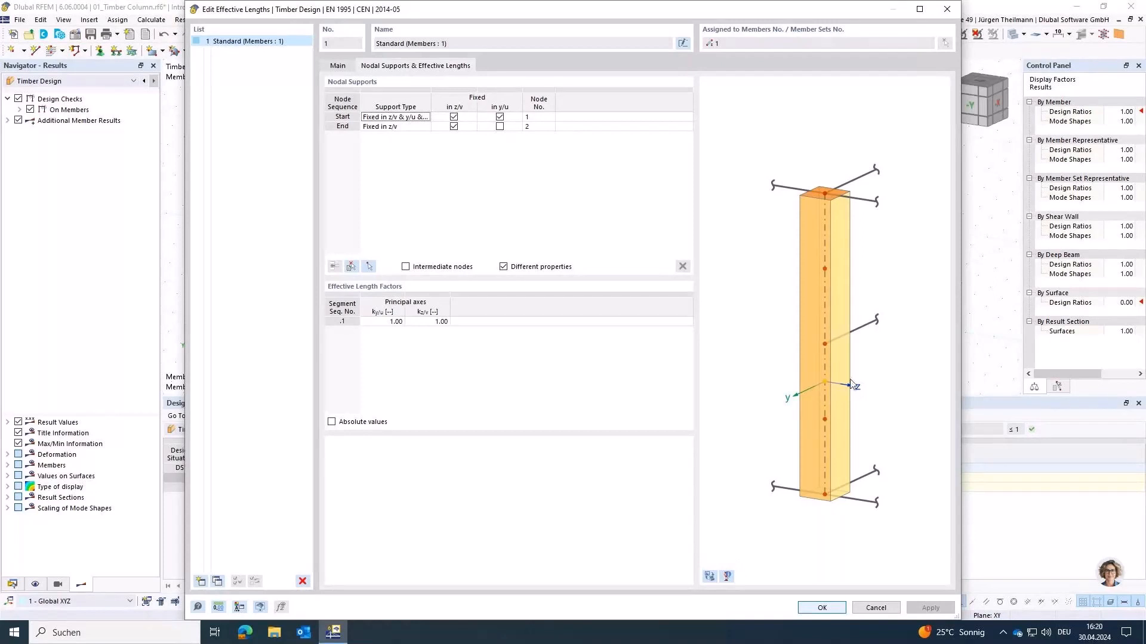
click(727, 577)
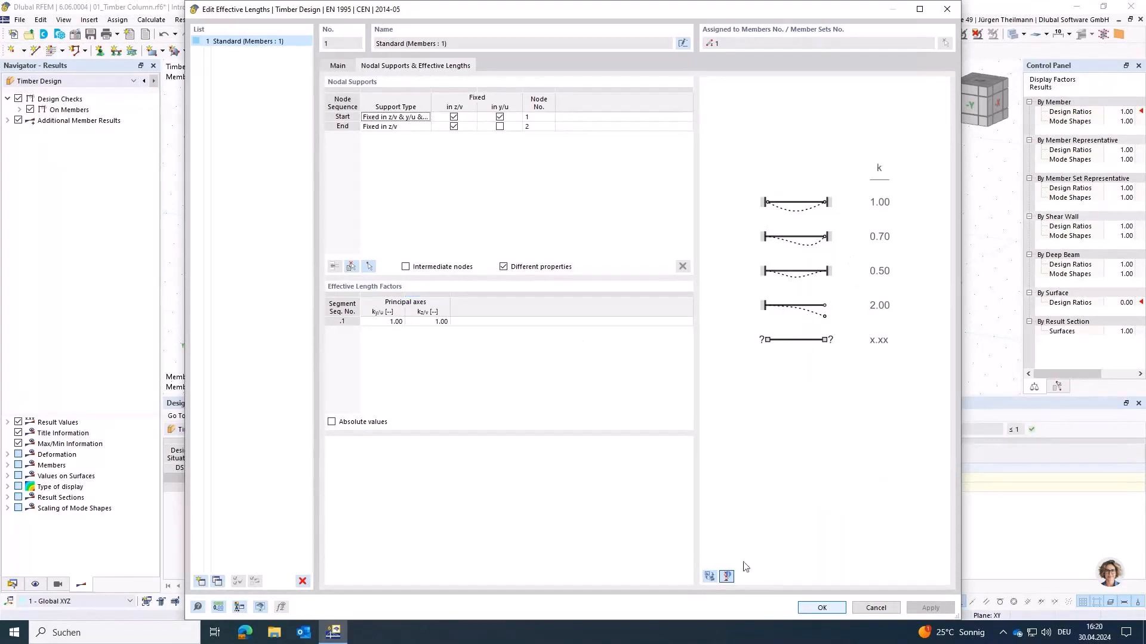
click(709, 577)
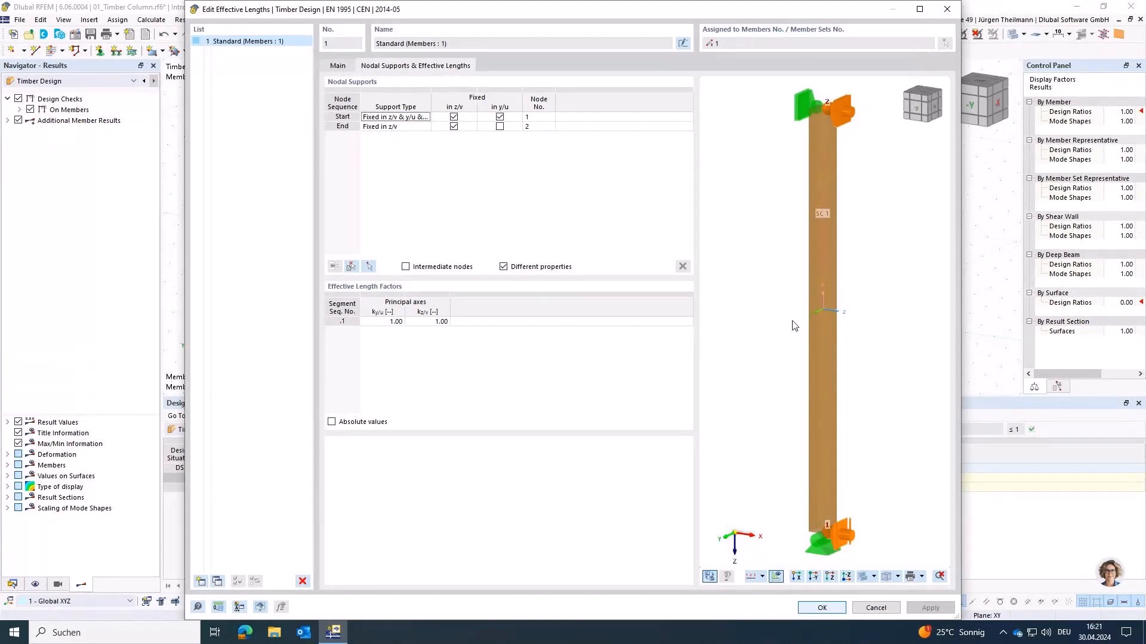
- Set the column's effective length factor about the z/v axis to 2.00 and accept the member changes, allowing the old design results to be deleted
click(420, 323)
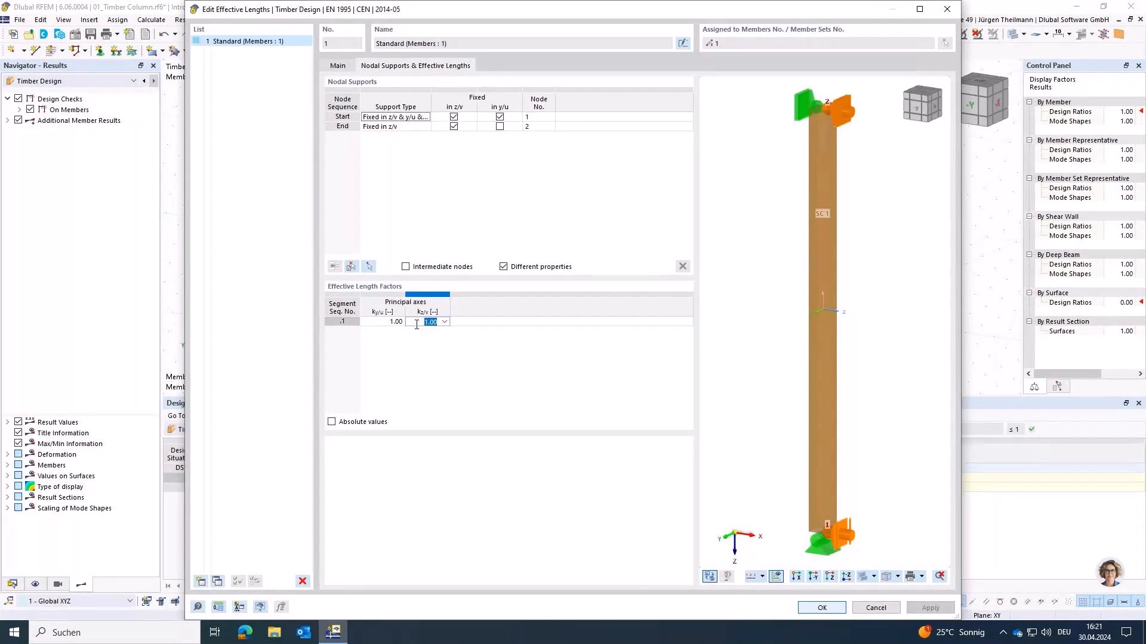
text(2)
key(Return)
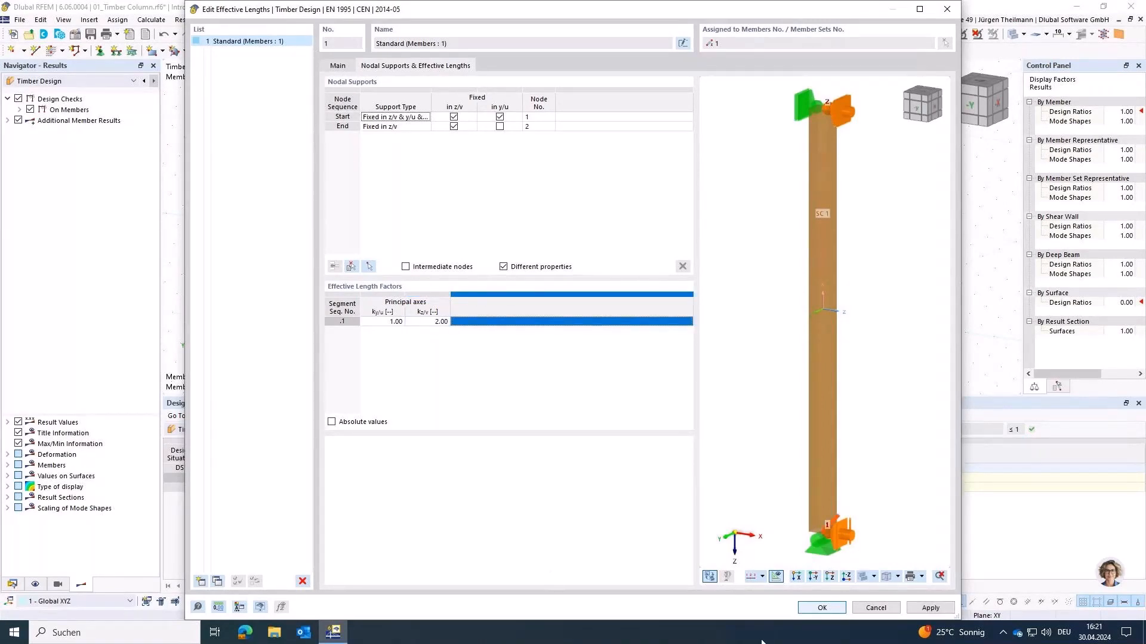
click(806, 608)
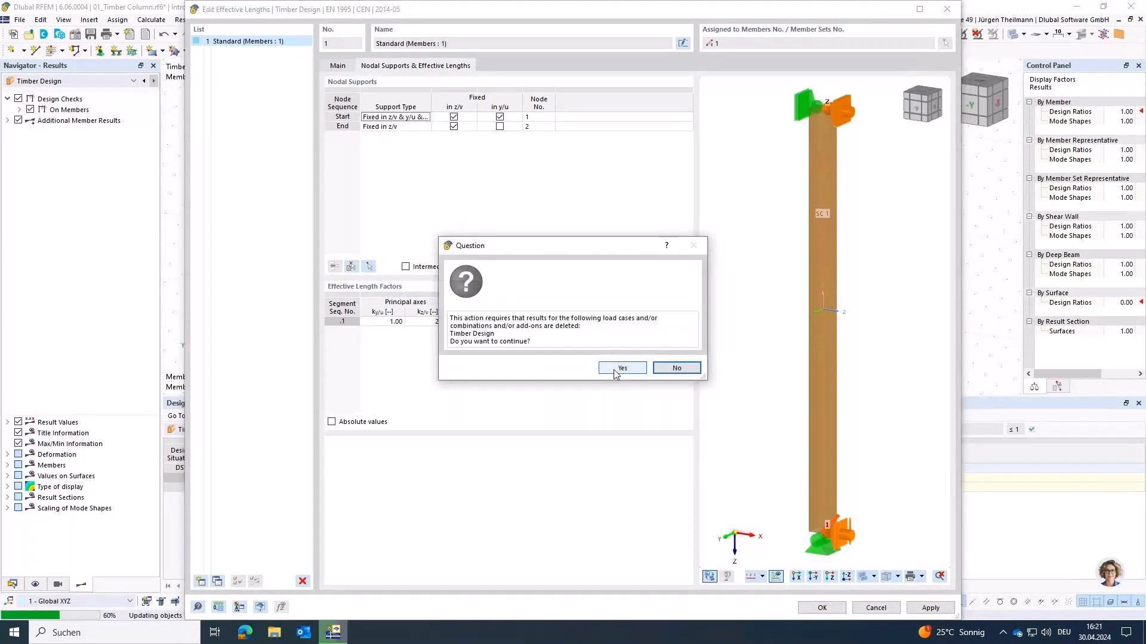
click(623, 369)
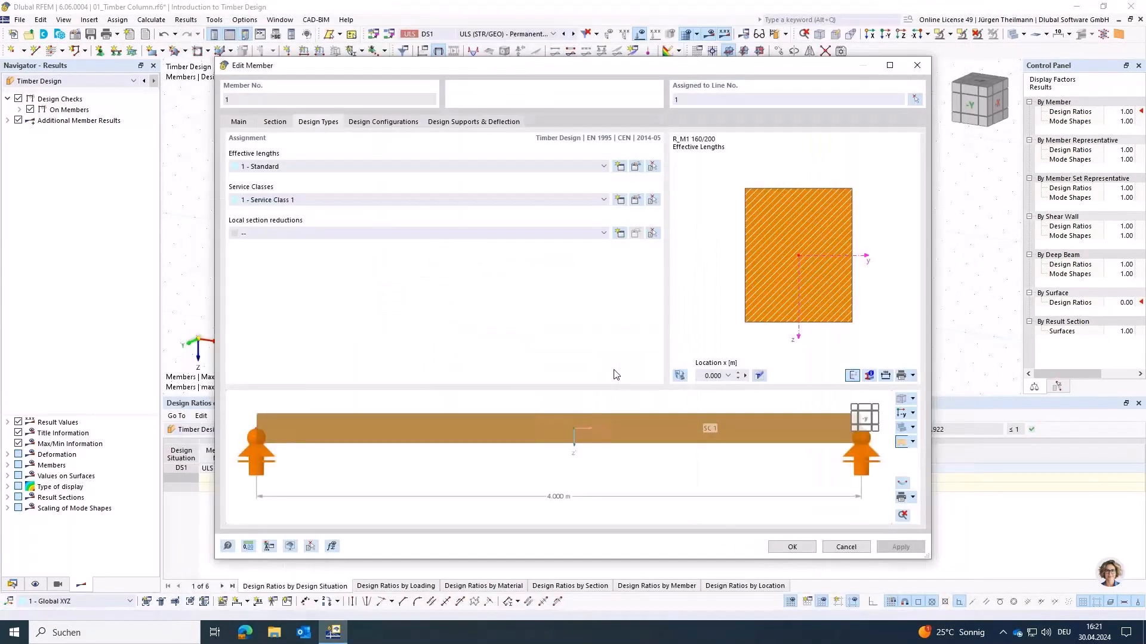
click(793, 547)
- Recalculate the Timber Design and inspect the resulting design check ratio on the column
click(758, 33)
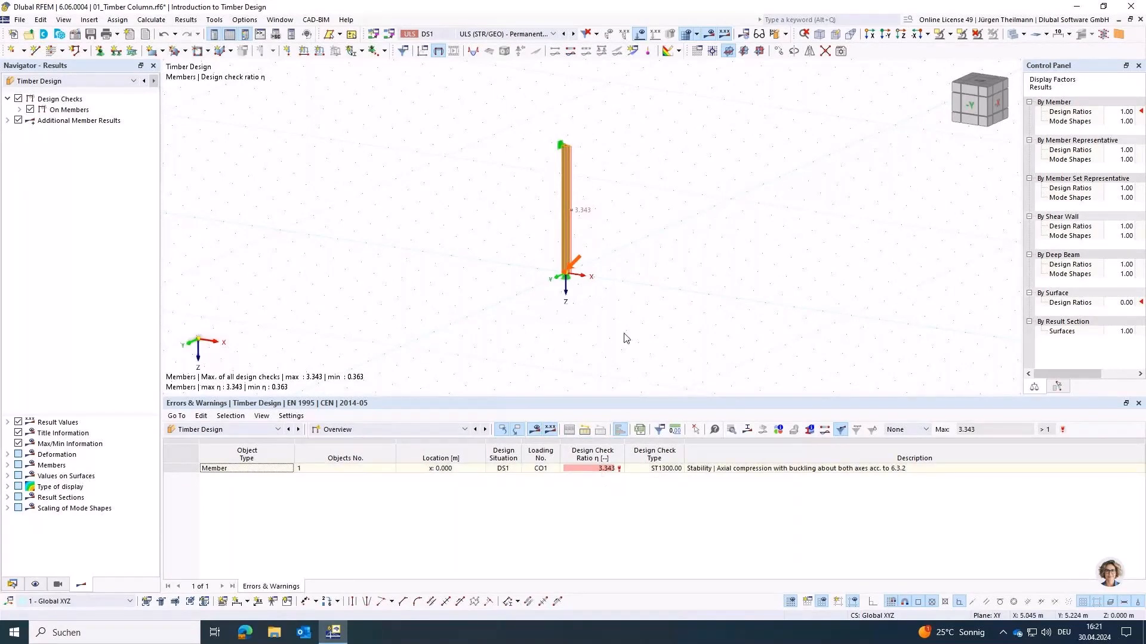
scroll(619, 250, up, 2)
middle_drag(632, 310, 674, 372)
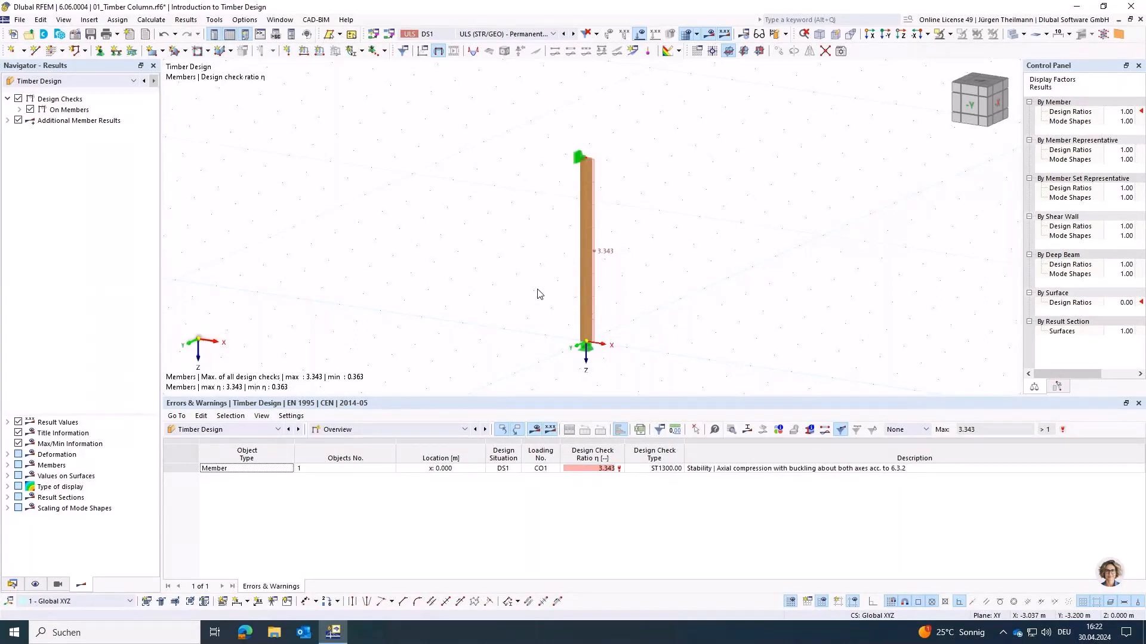
- Enable stiffness reduction with coefficient 1/(1+kdef) acc. to DIN EN 1995-1-1 in the Default ultimate configuration and accept deleting the design results
click(463, 429)
click(460, 441)
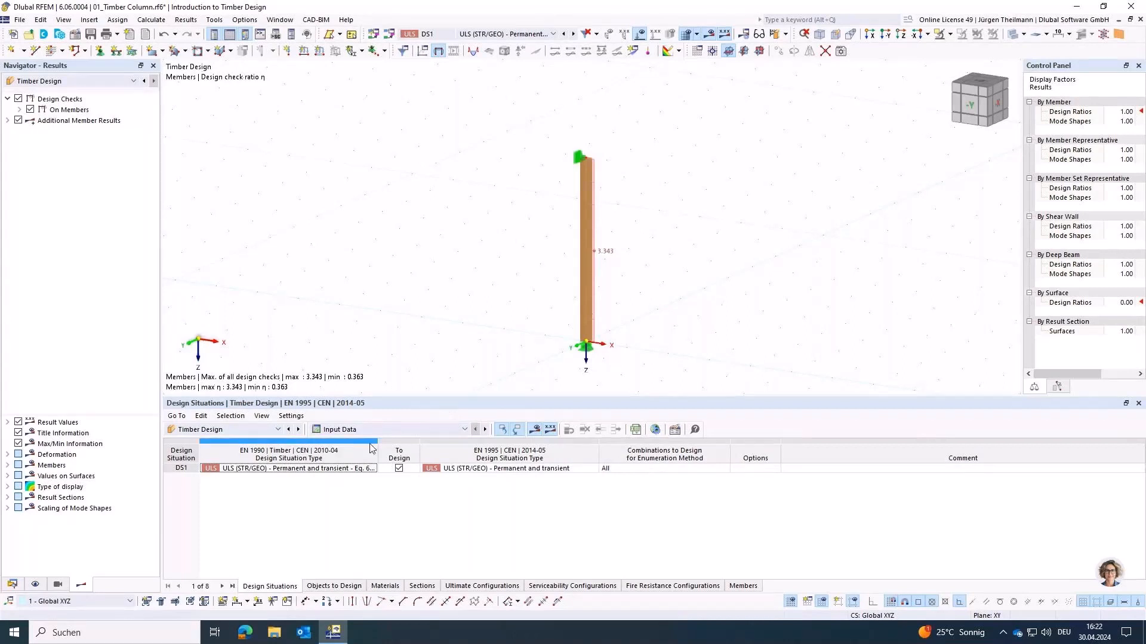
click(15, 586)
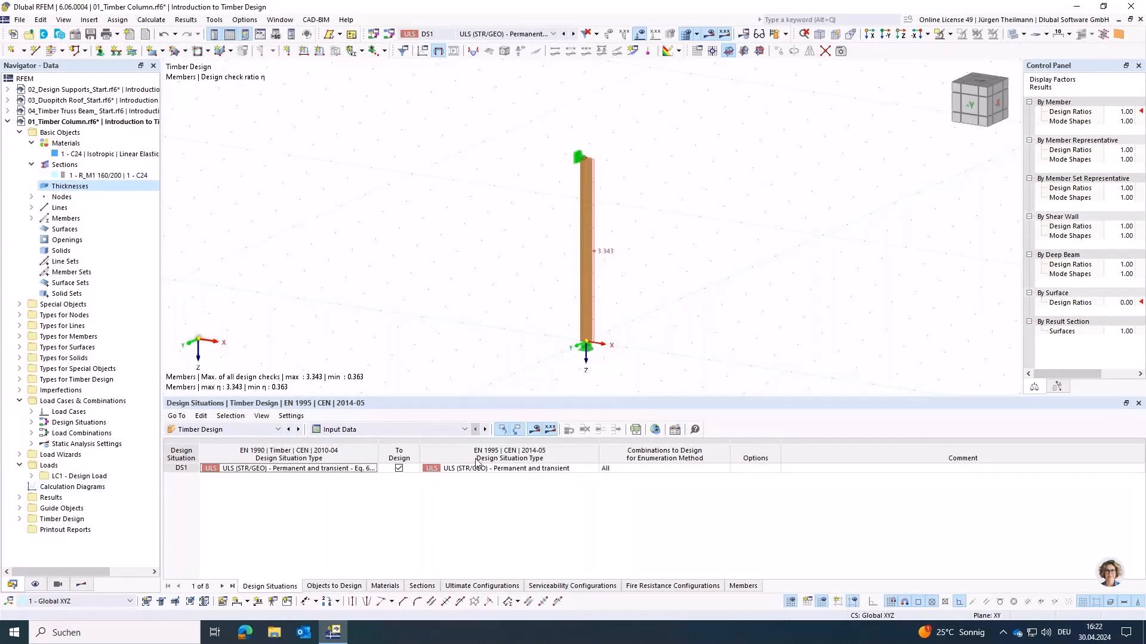
click(475, 586)
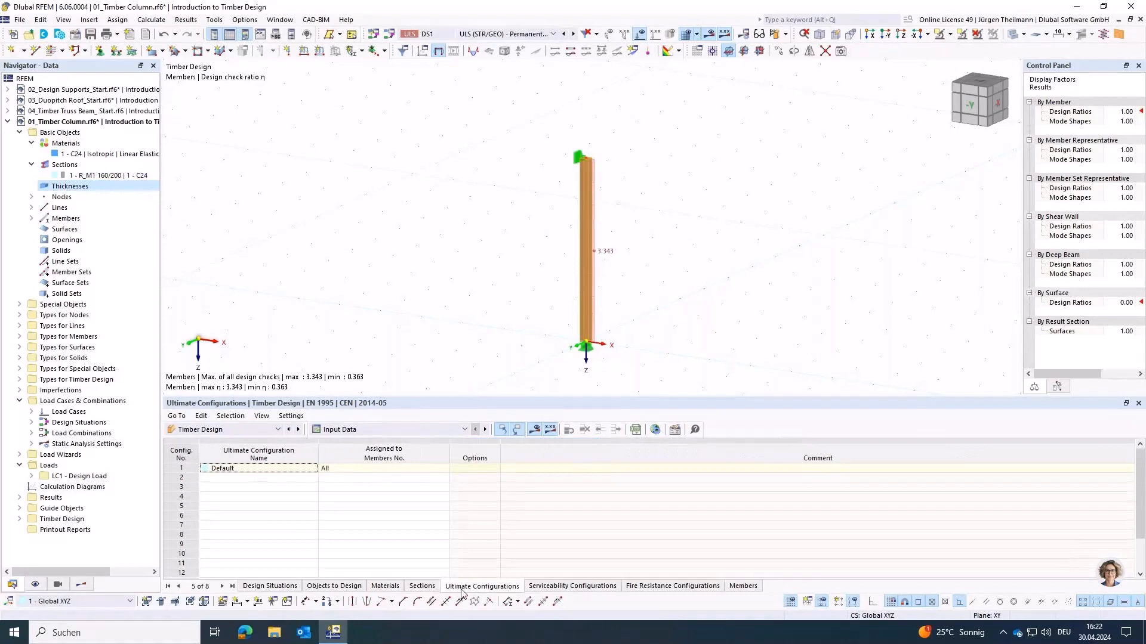
click(184, 470)
double_click(184, 471)
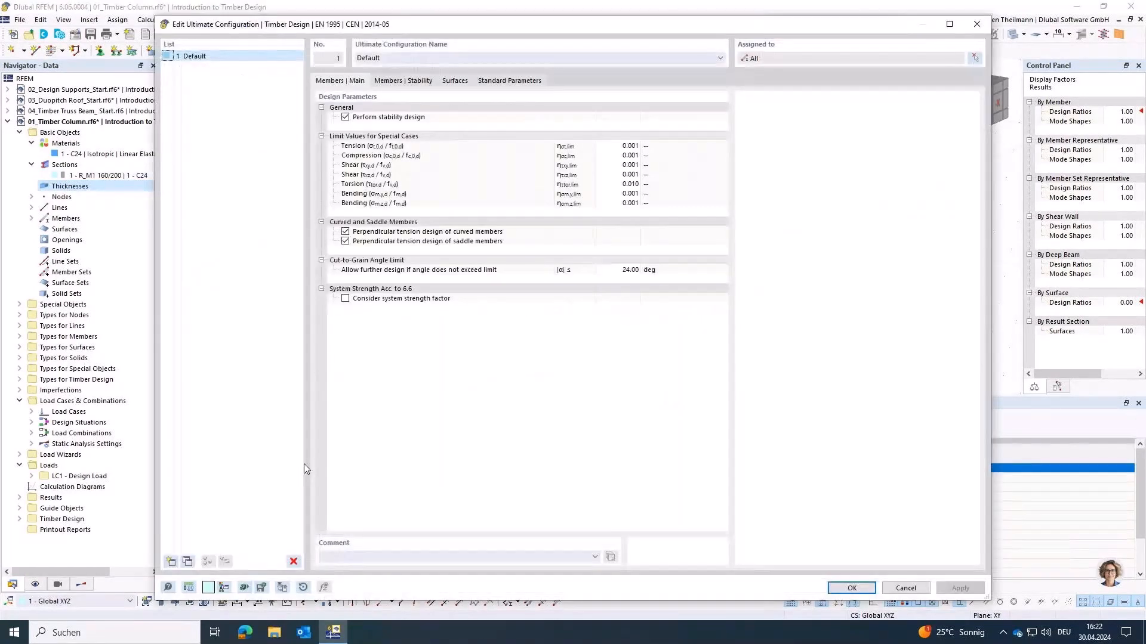
click(417, 82)
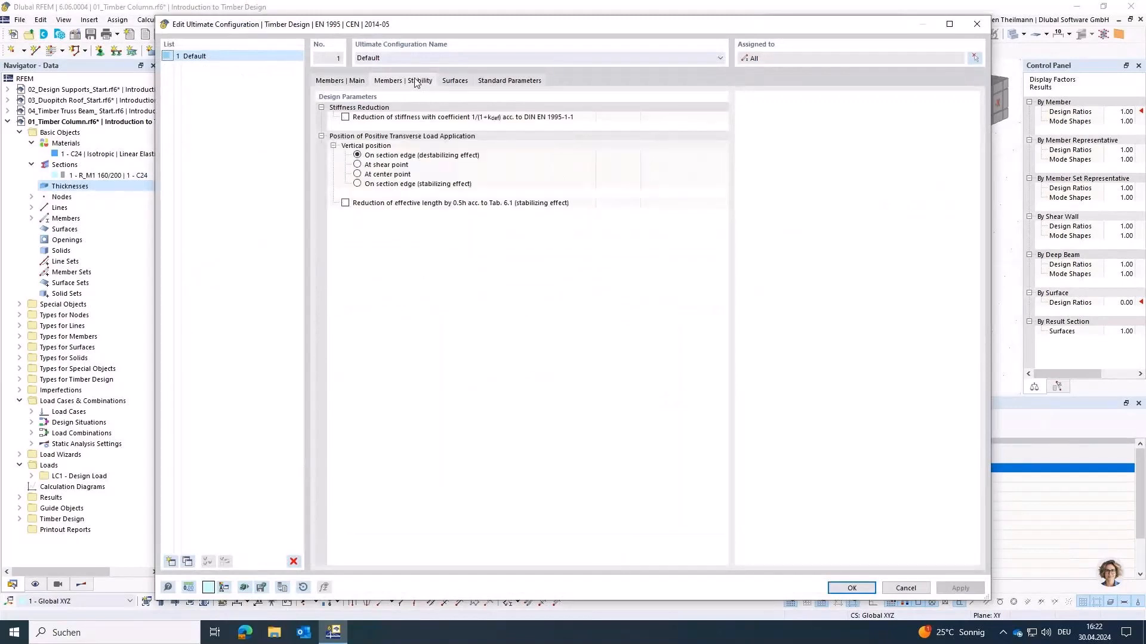
click(346, 118)
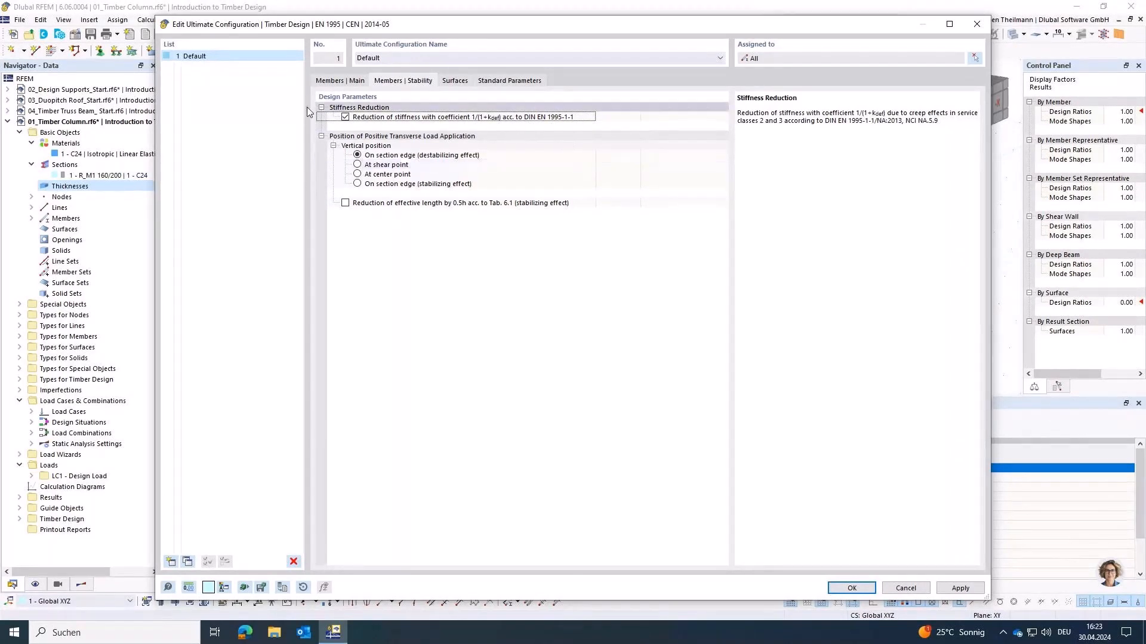
click(848, 591)
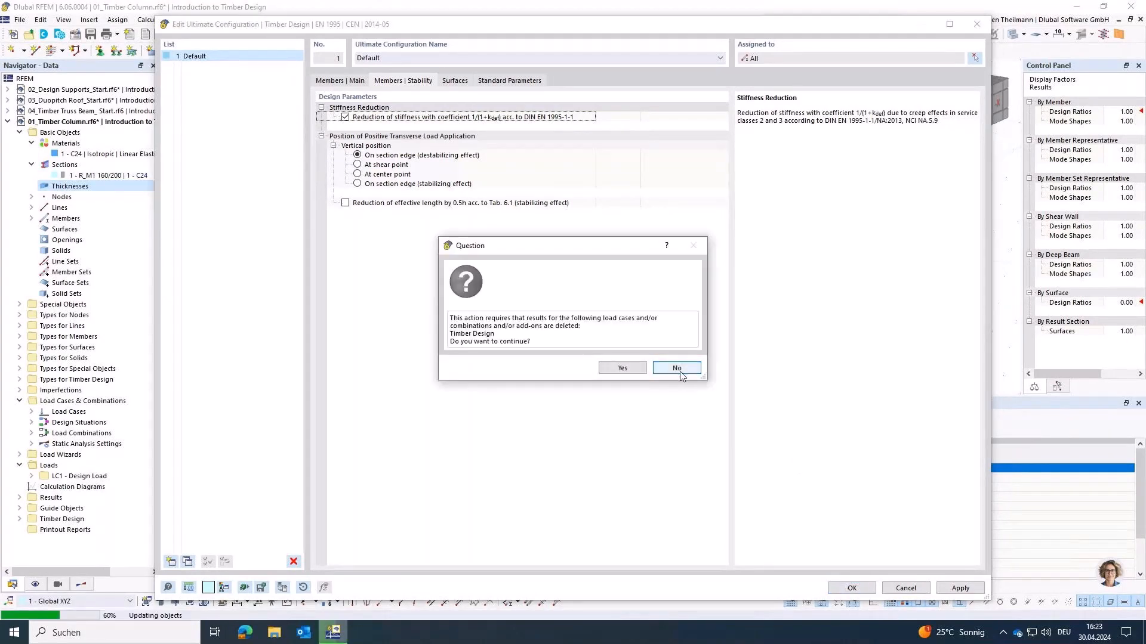
click(630, 371)
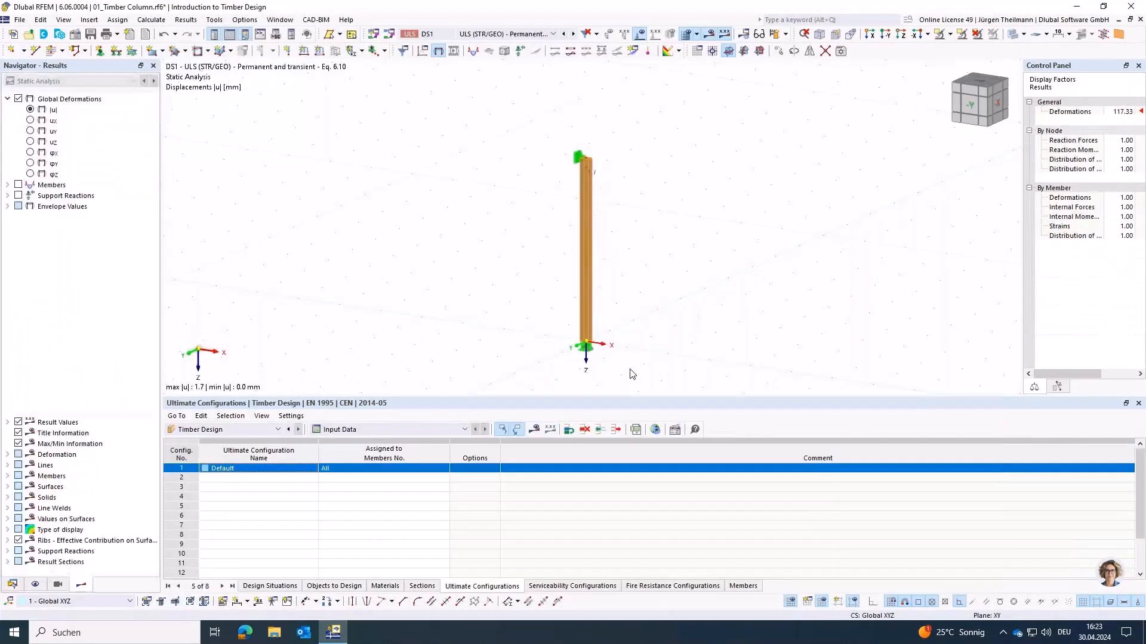
- Save the timber column model and switch to the model 02_Design Supports_Start.rf6
click(90, 36)
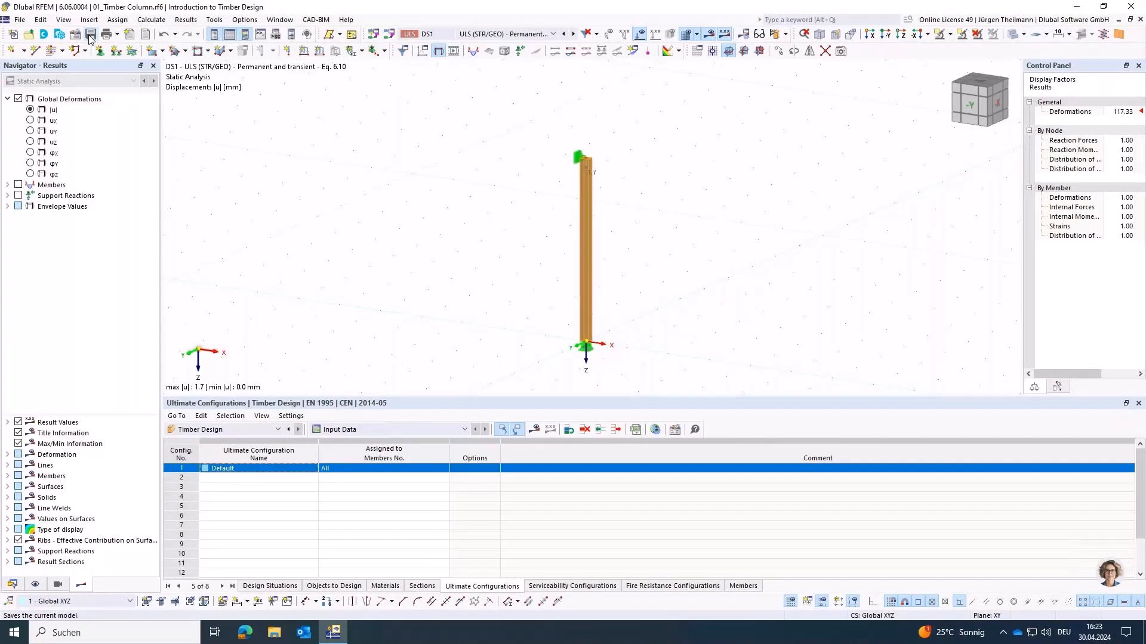
click(12, 585)
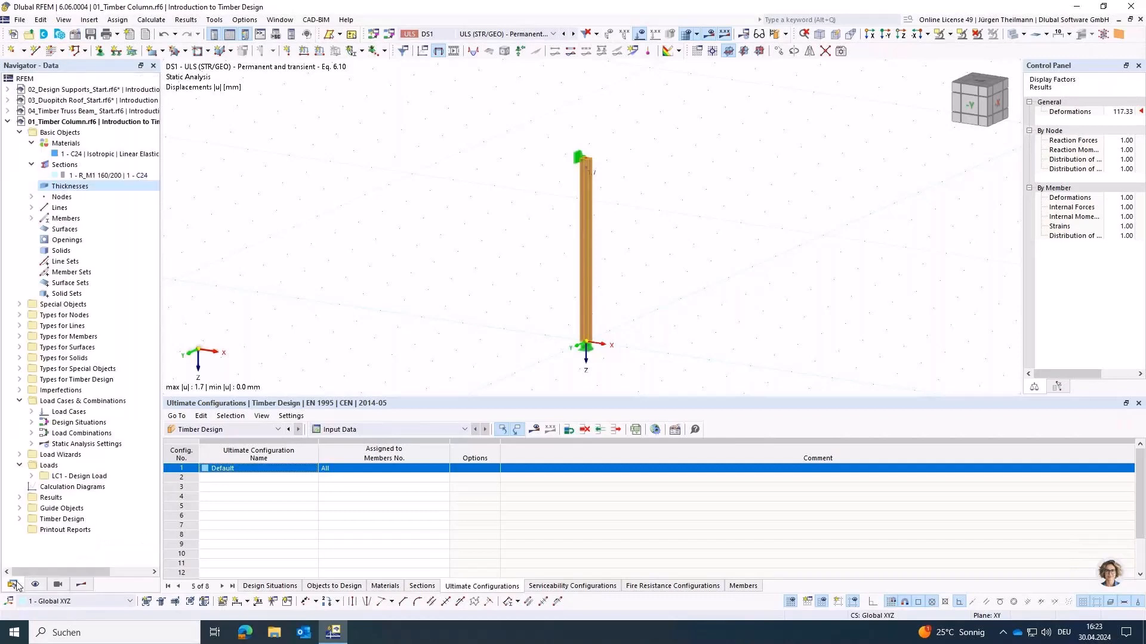
double_click(63, 89)
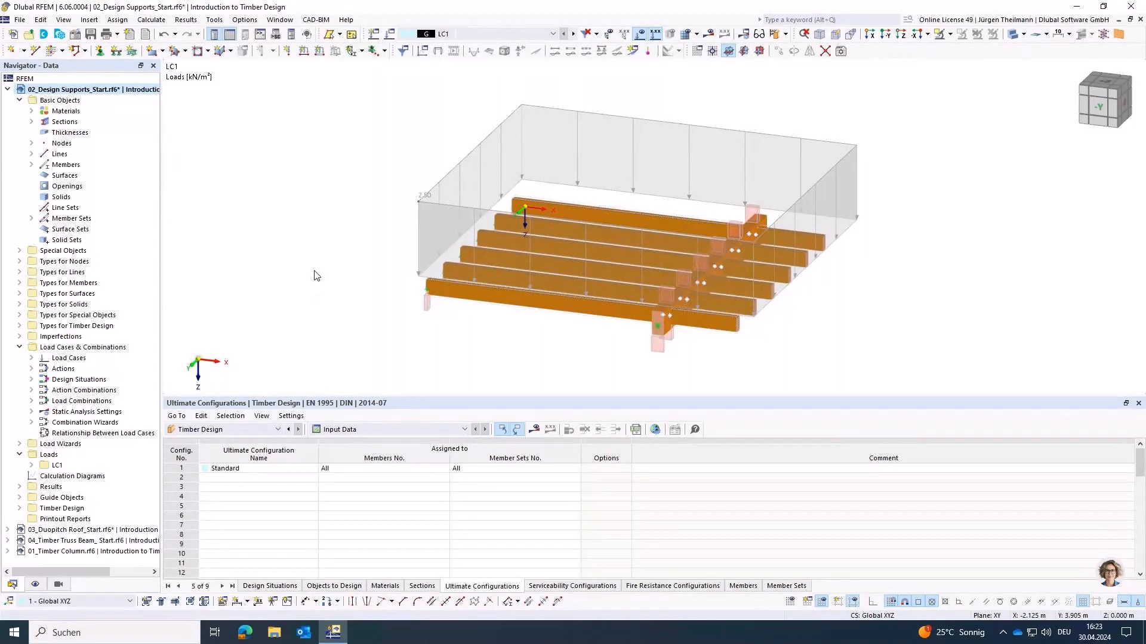
- Examine the parallel beams, the cross beam and their supports from several sides, and hide the loads
ctrl+middle_drag(569, 336, 559, 338)
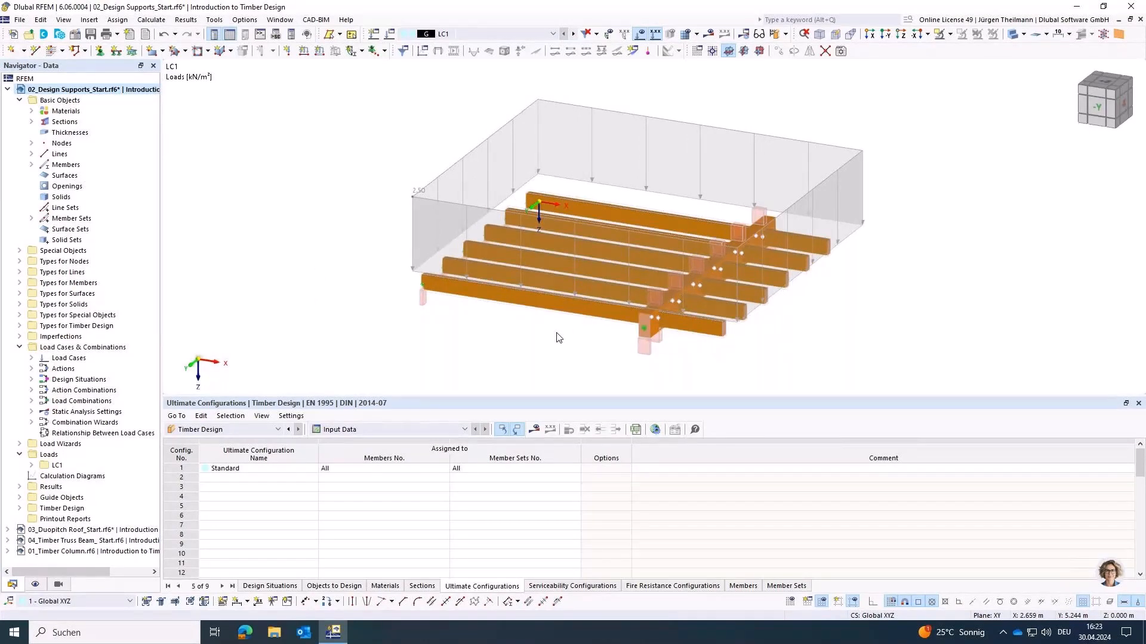
scroll(559, 338, down, 2)
ctrl+middle_drag(649, 375, 599, 347)
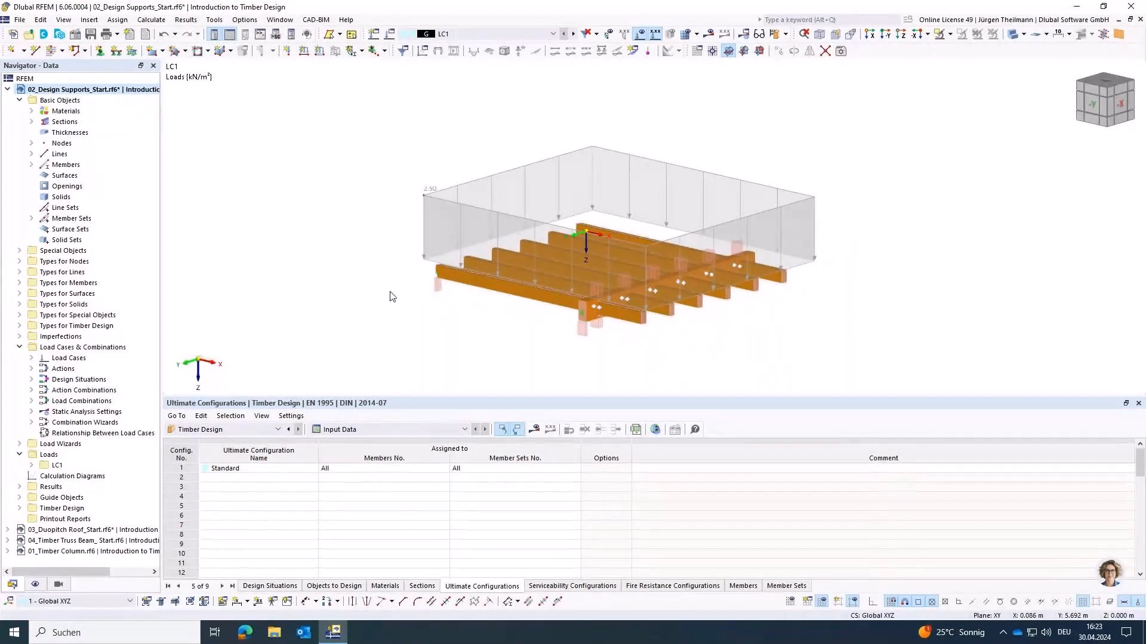
ctrl+middle_drag(401, 297, 539, 354)
scroll(540, 354, up, 5)
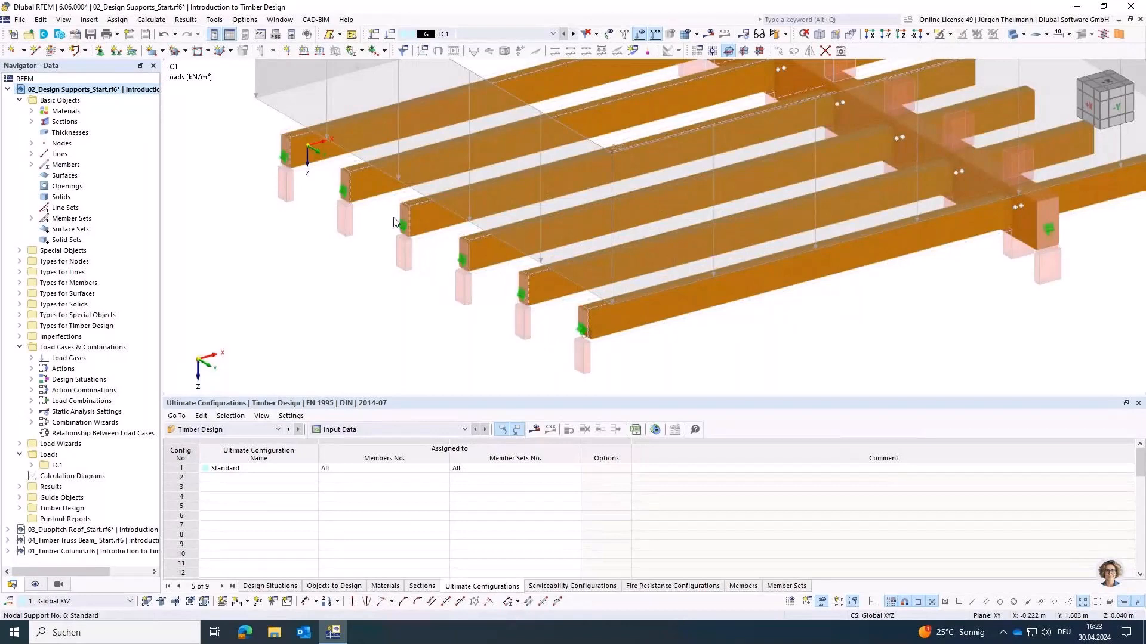
middle_drag(922, 318, 600, 327)
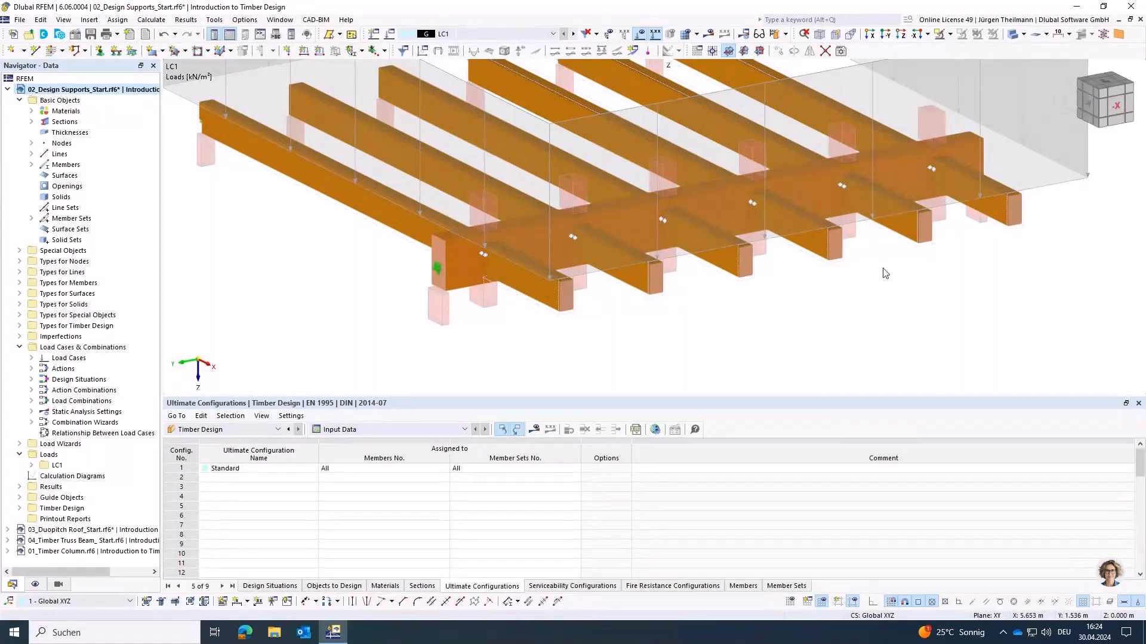
ctrl+middle_drag(337, 311, 387, 320)
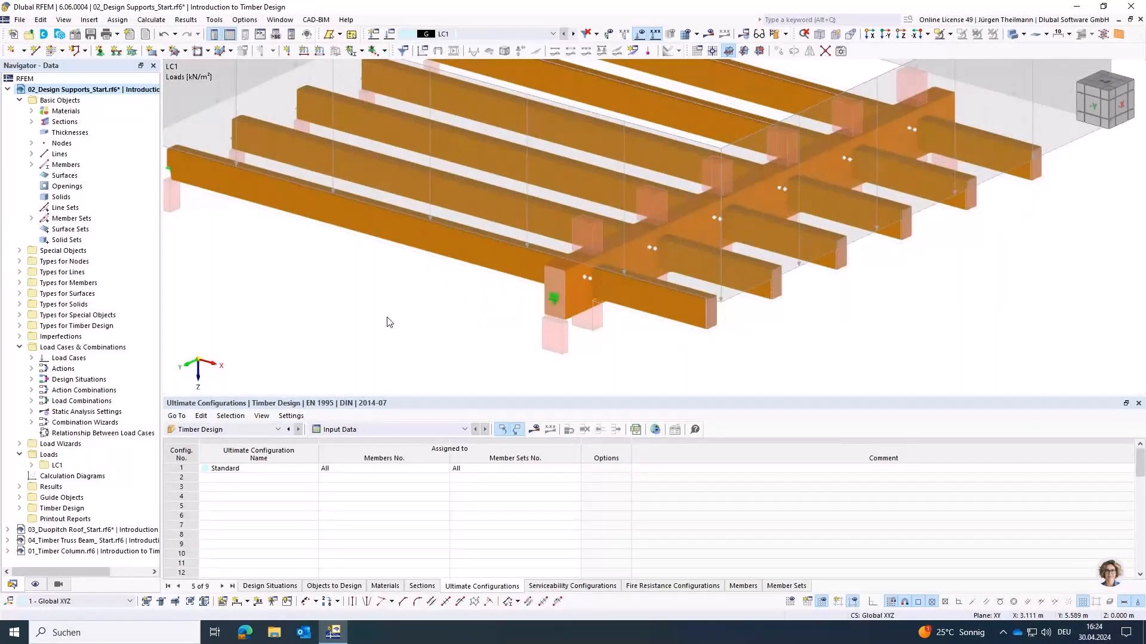
scroll(481, 238, down, 3)
click(639, 34)
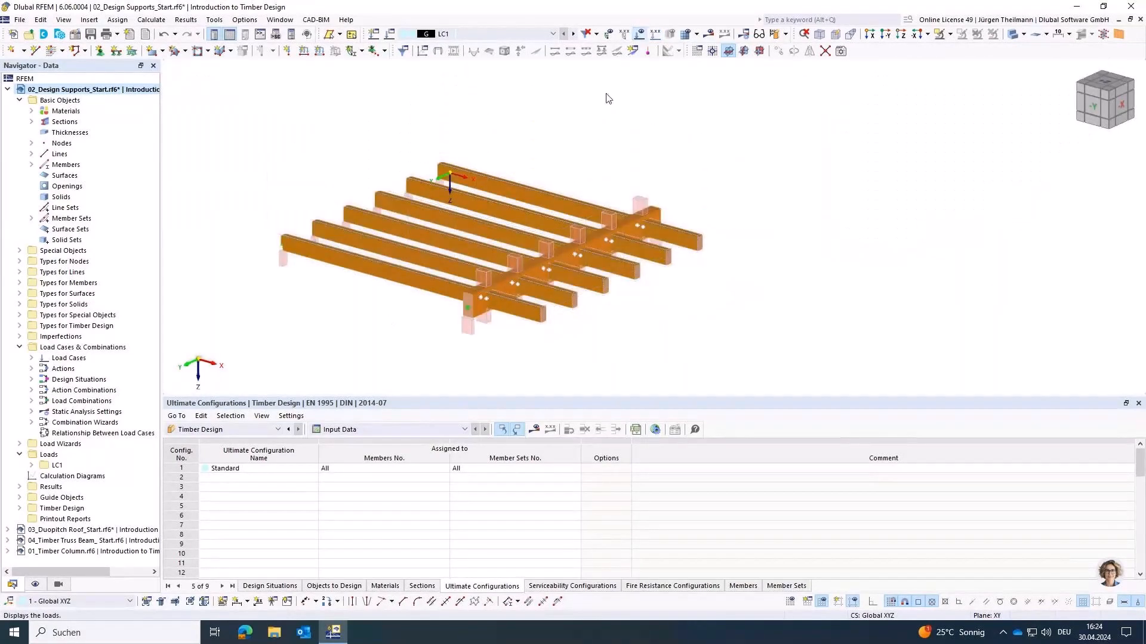
- Open the design supports and deflection settings of the cross beam and compare them with the supports shown in the model
middle_drag(500, 284, 507, 286)
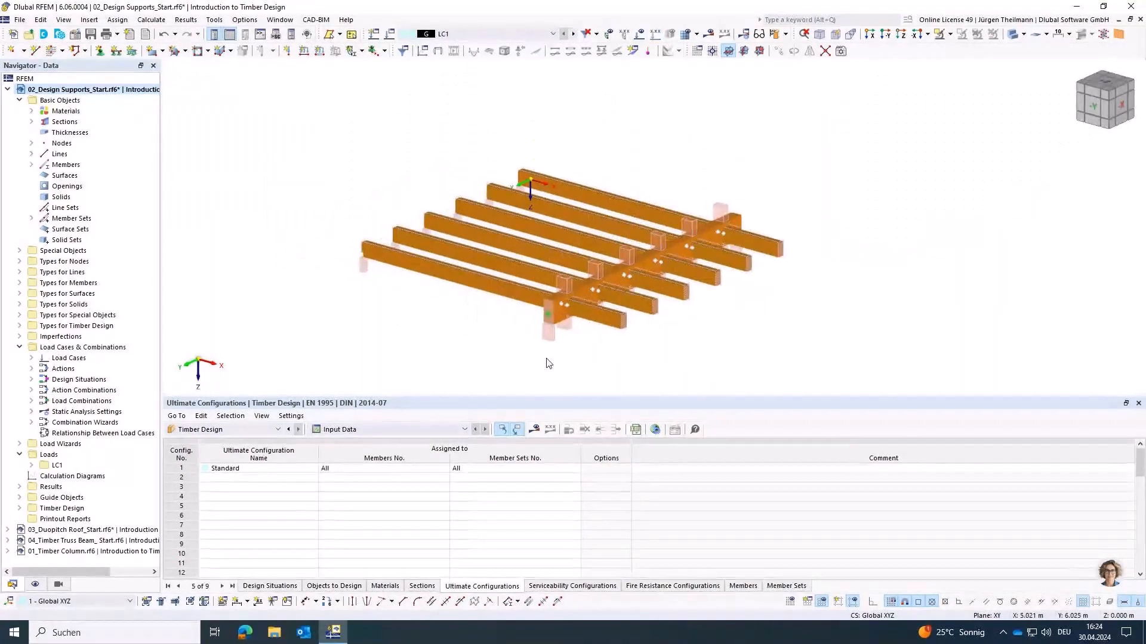
scroll(547, 359, up, 1)
scroll(549, 363, up, 2)
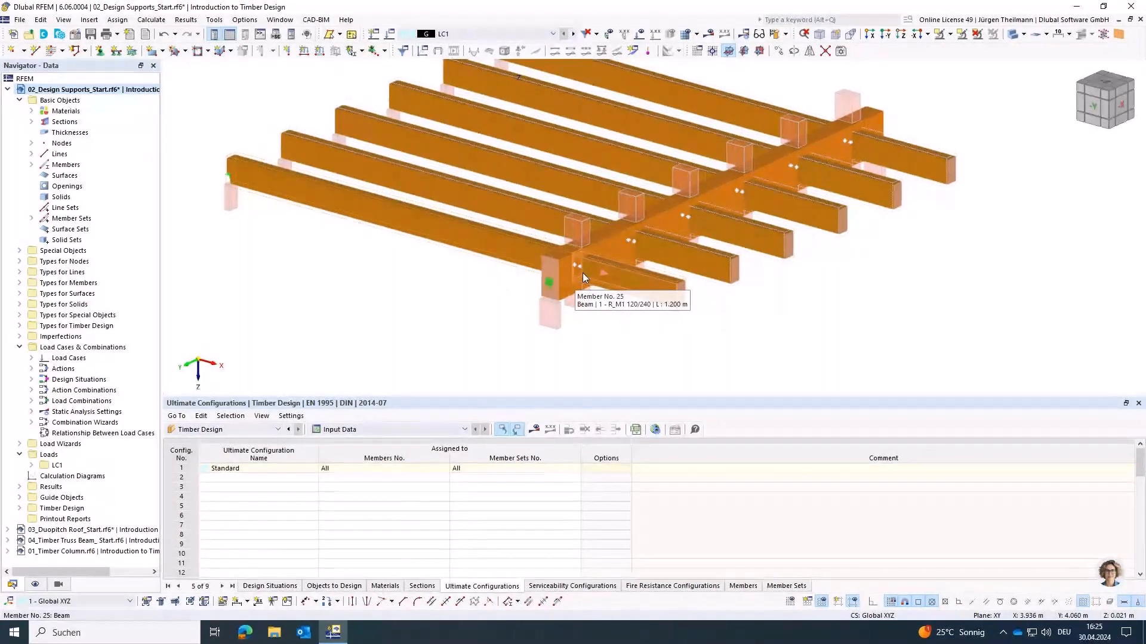
double_click(602, 238)
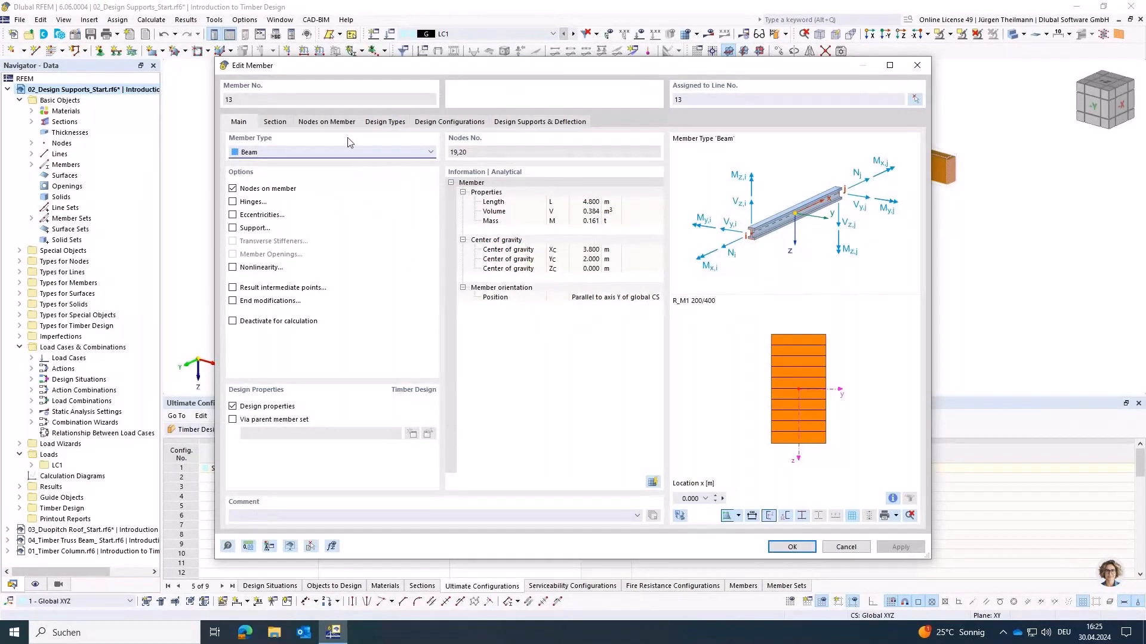
click(520, 123)
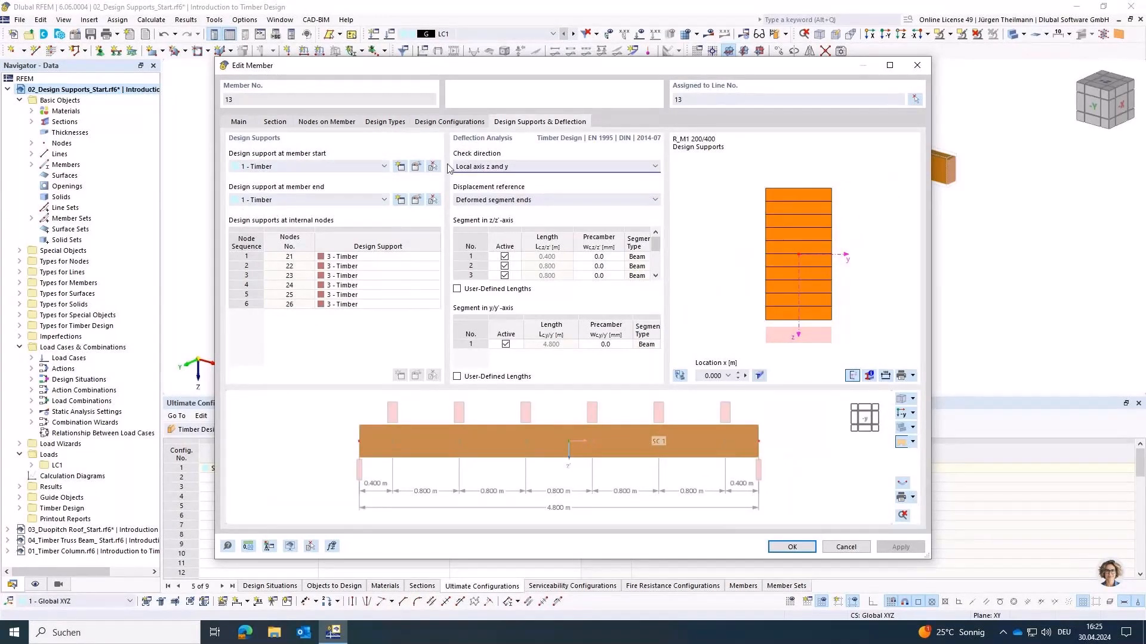
drag(499, 65, 500, 396)
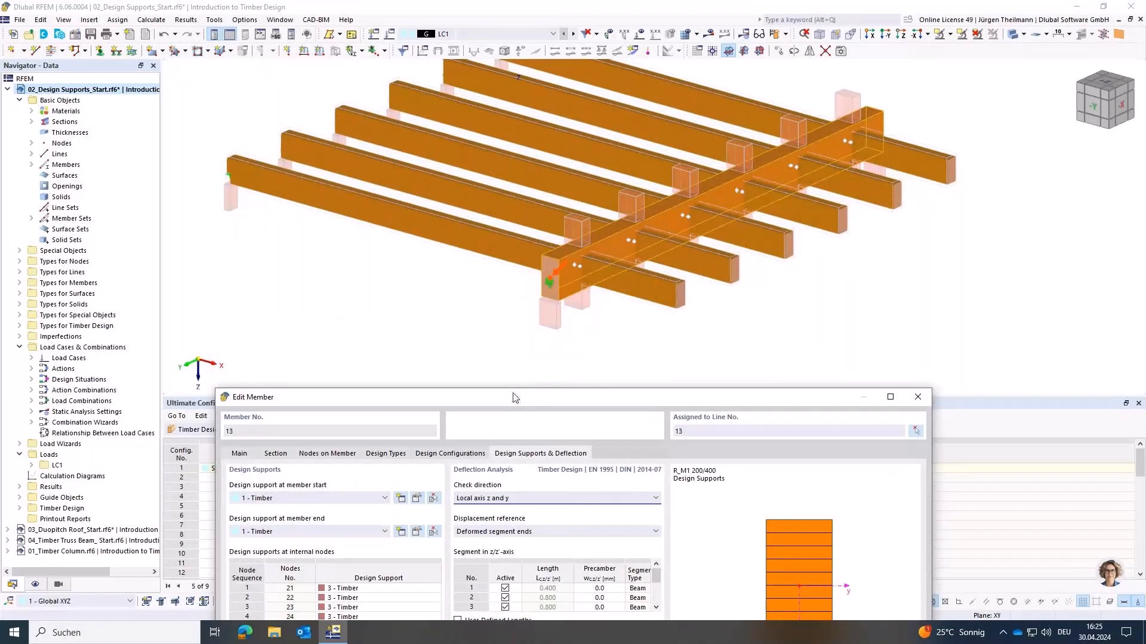
drag(515, 397, 595, 186)
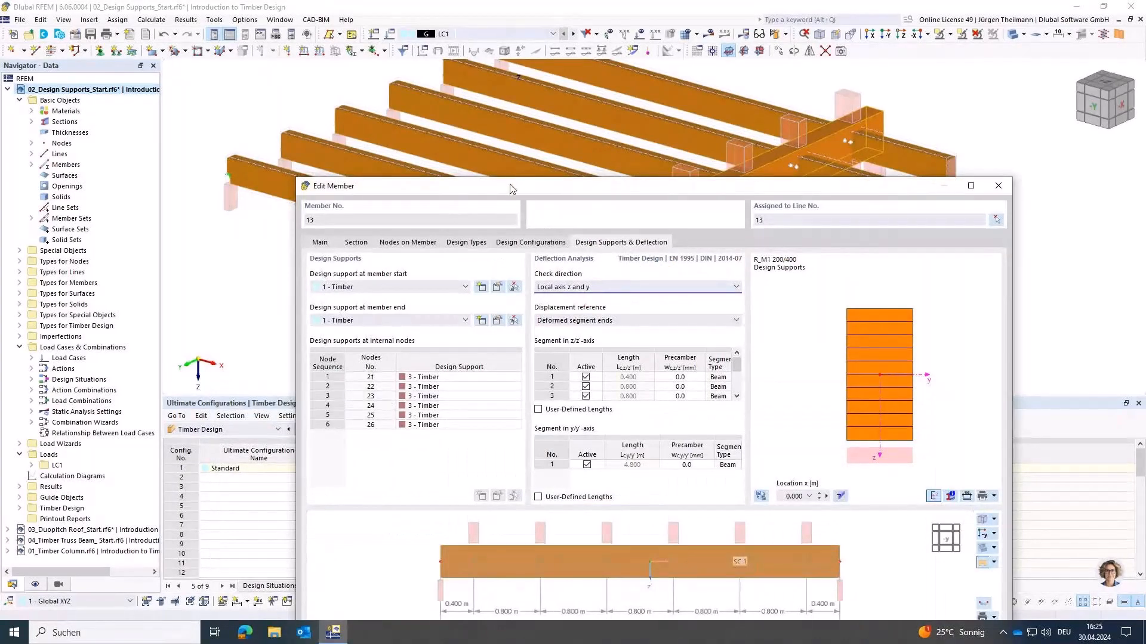
drag(511, 189, 459, 101)
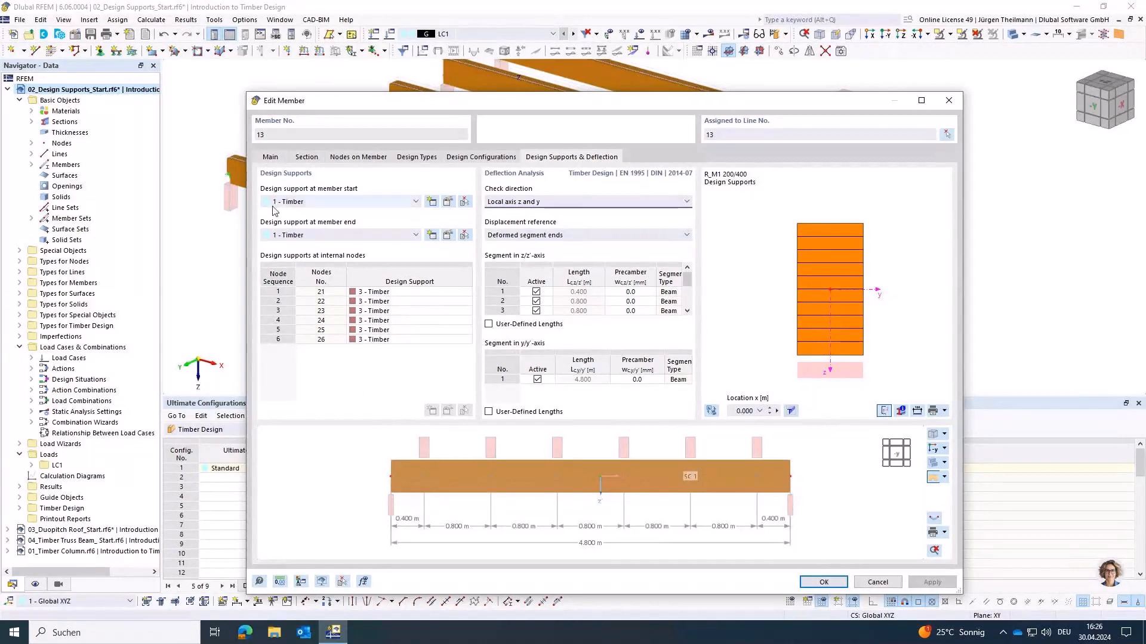
- Review the design support at the cross beam's start, including its section-based support width and the options for the compression factor perpendicular to grain
click(448, 203)
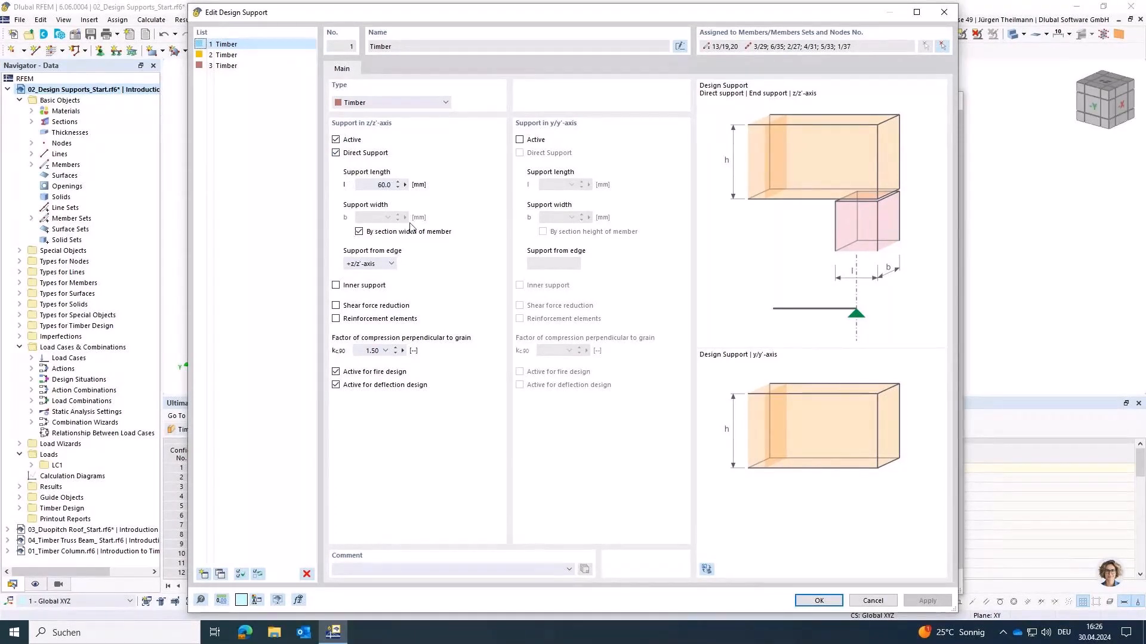
click(359, 232)
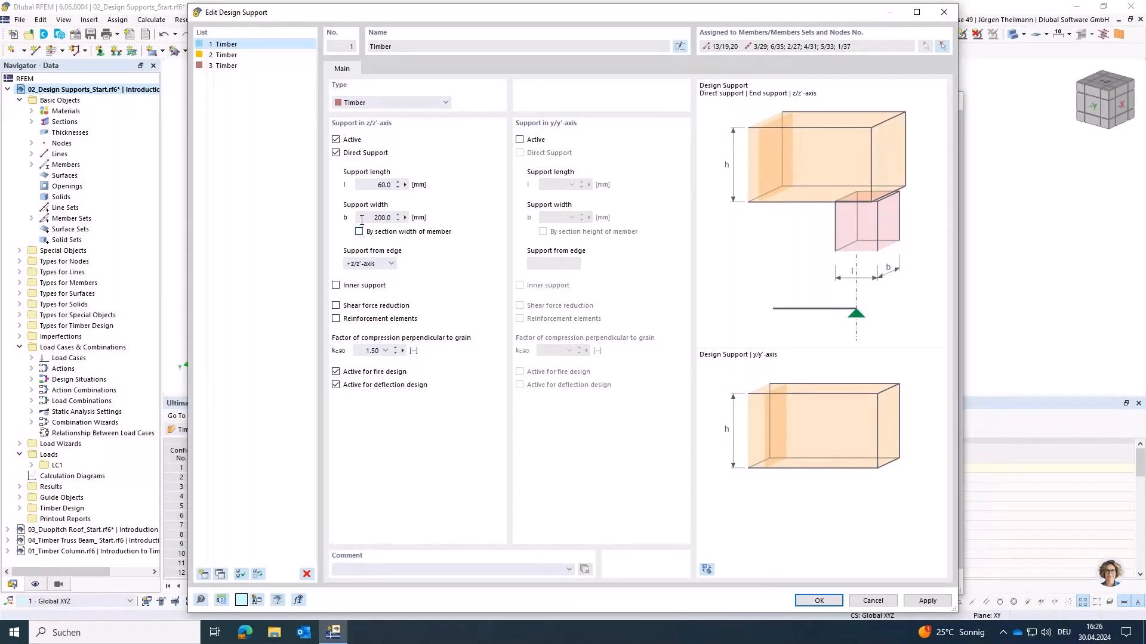
drag(375, 219, 425, 225)
click(359, 232)
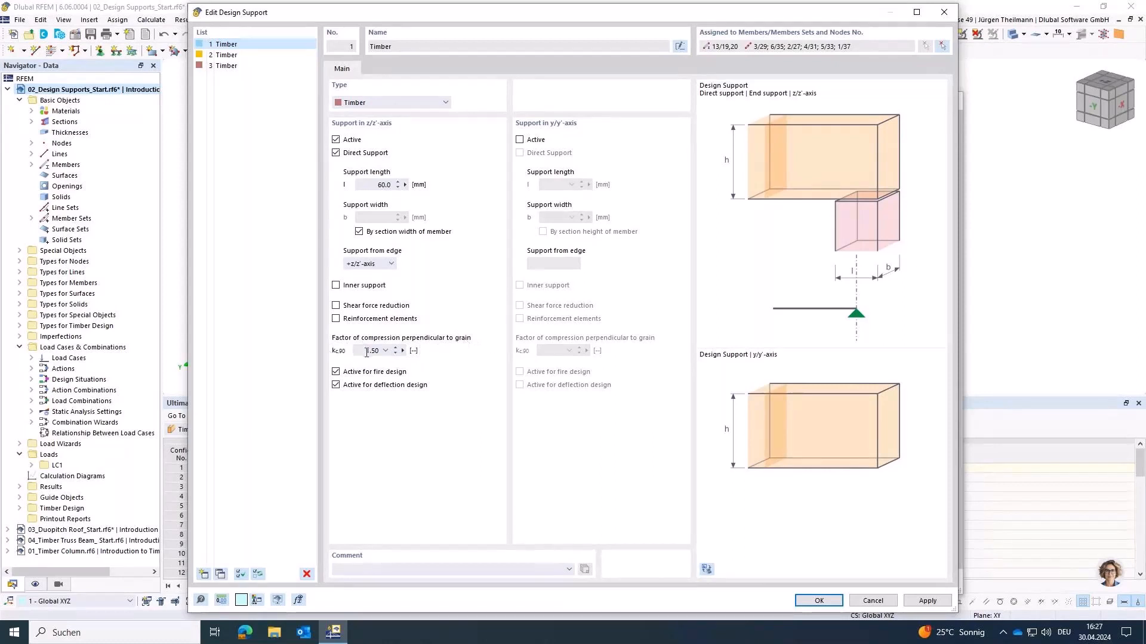
click(387, 351)
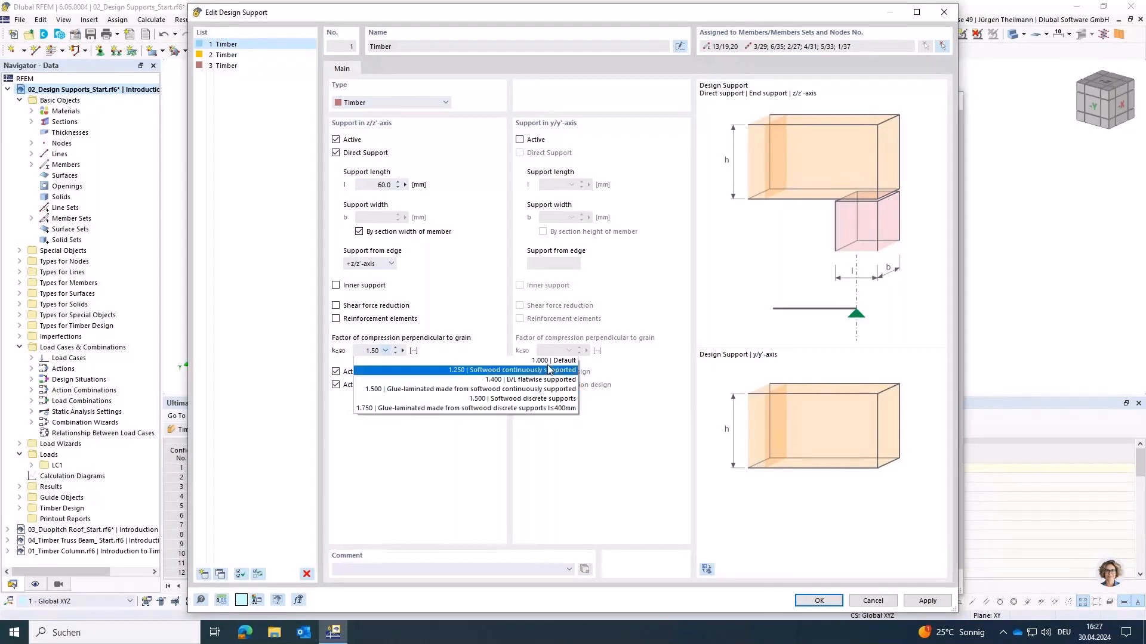
click(385, 352)
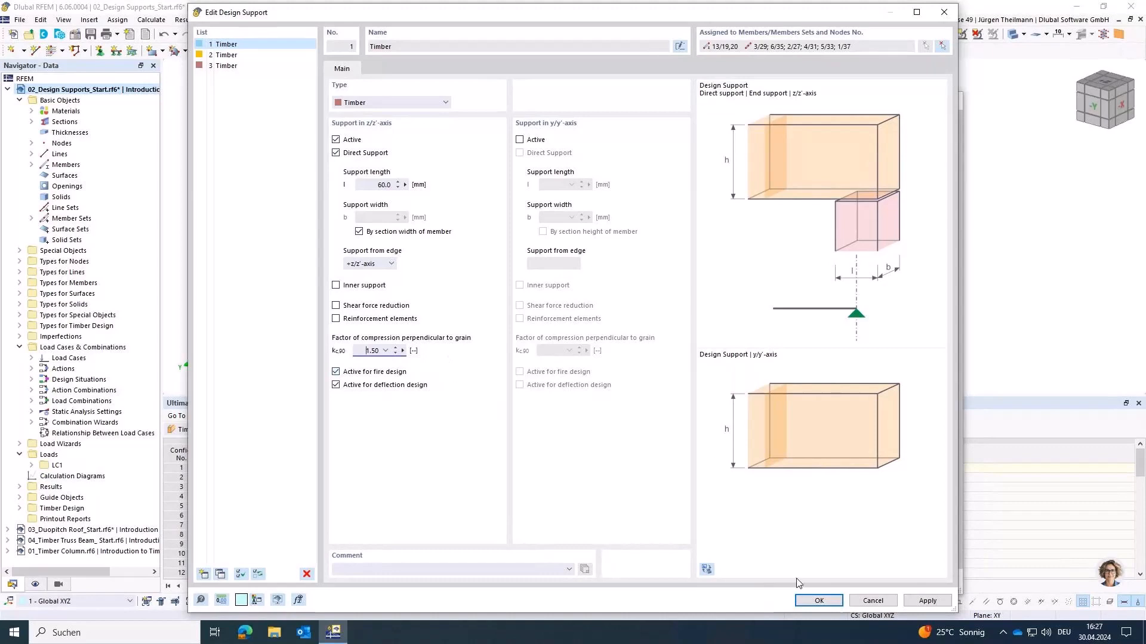
click(816, 601)
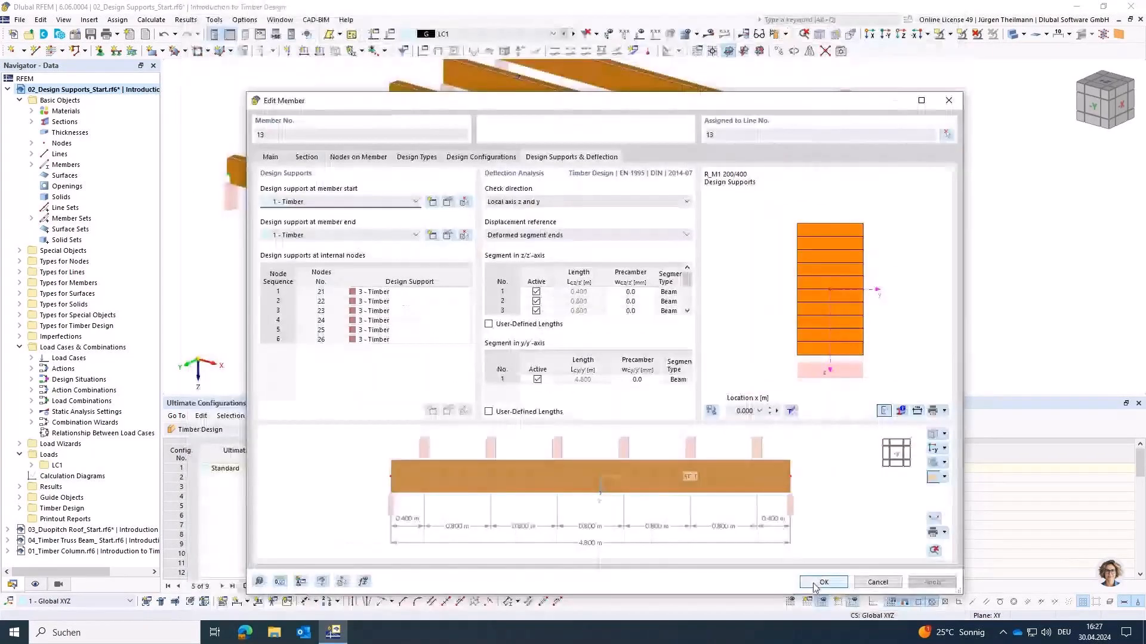
click(816, 584)
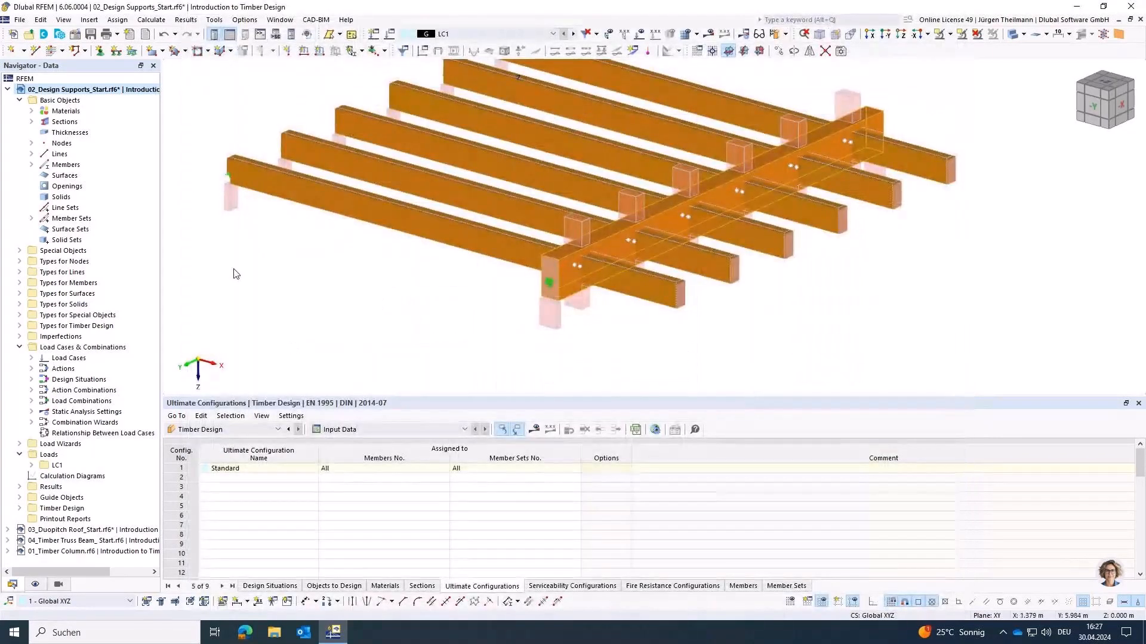
- Remove the local section reduction from the member set 24,25 | Continuous Members
double_click(249, 199)
click(361, 111)
click(339, 222)
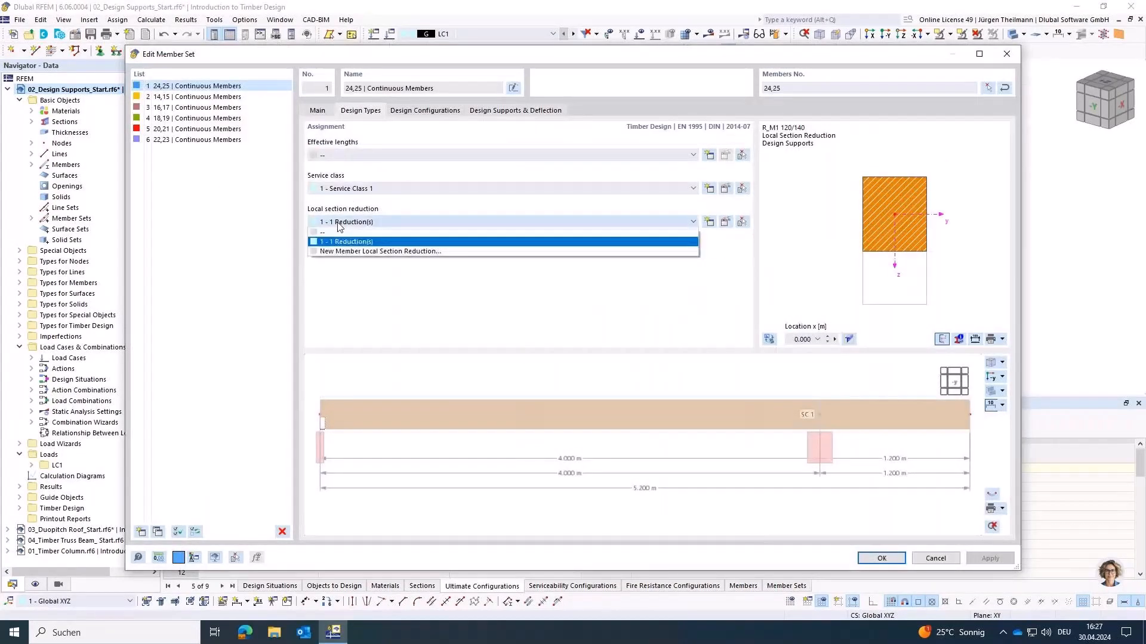
click(336, 232)
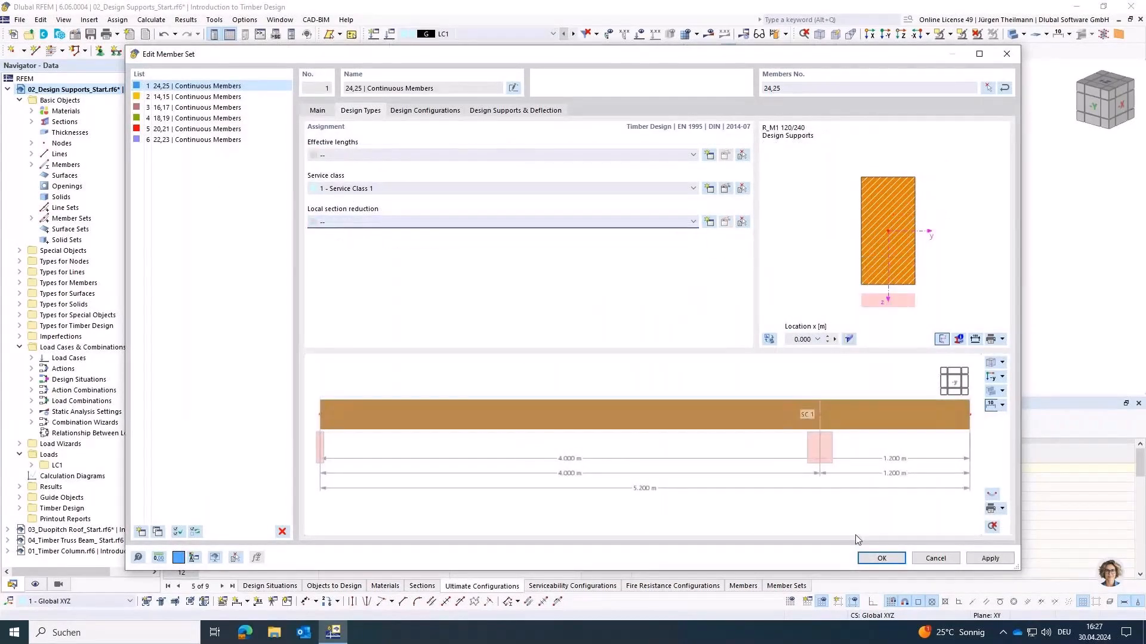
click(882, 558)
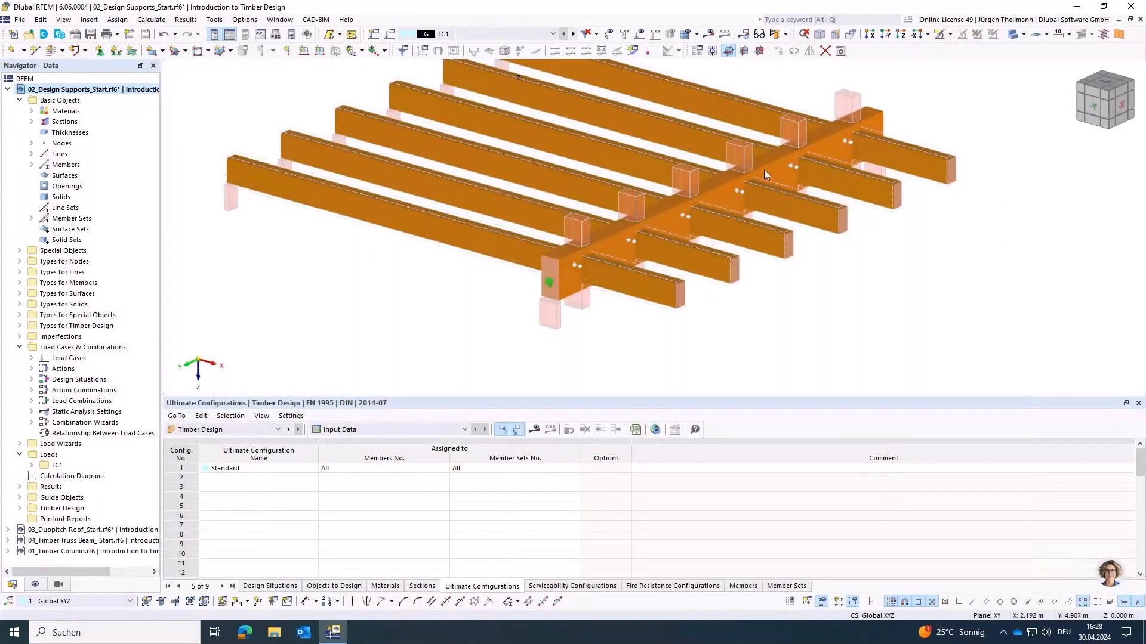
- Calculate the Timber Design and examine the check details for compression perpendicular to grain at the cross beam's design support
click(776, 34)
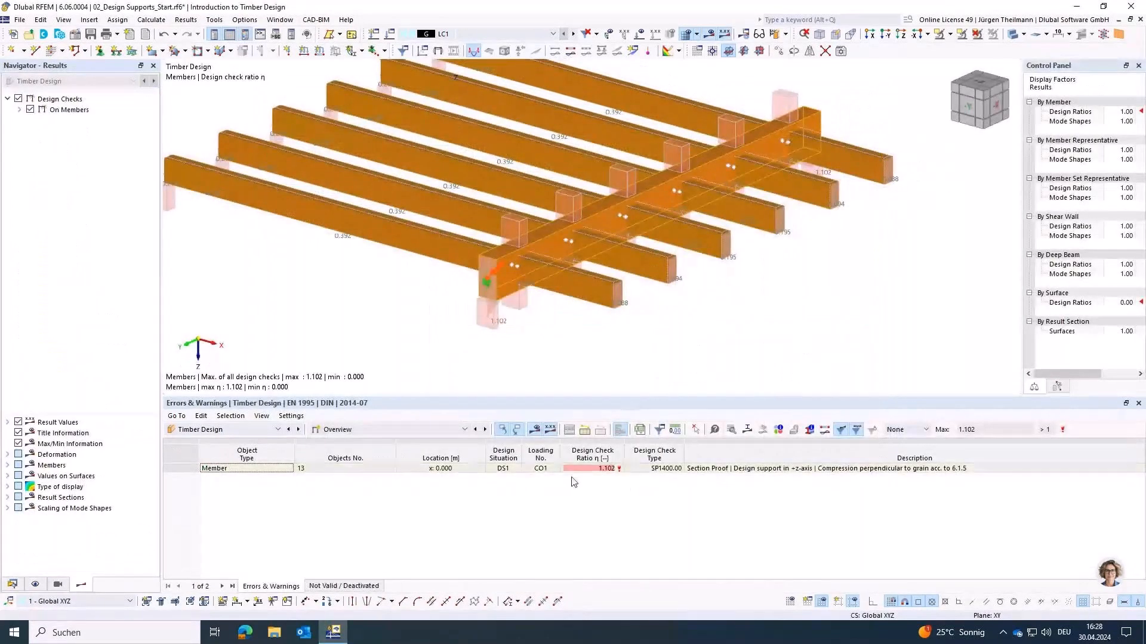
click(737, 471)
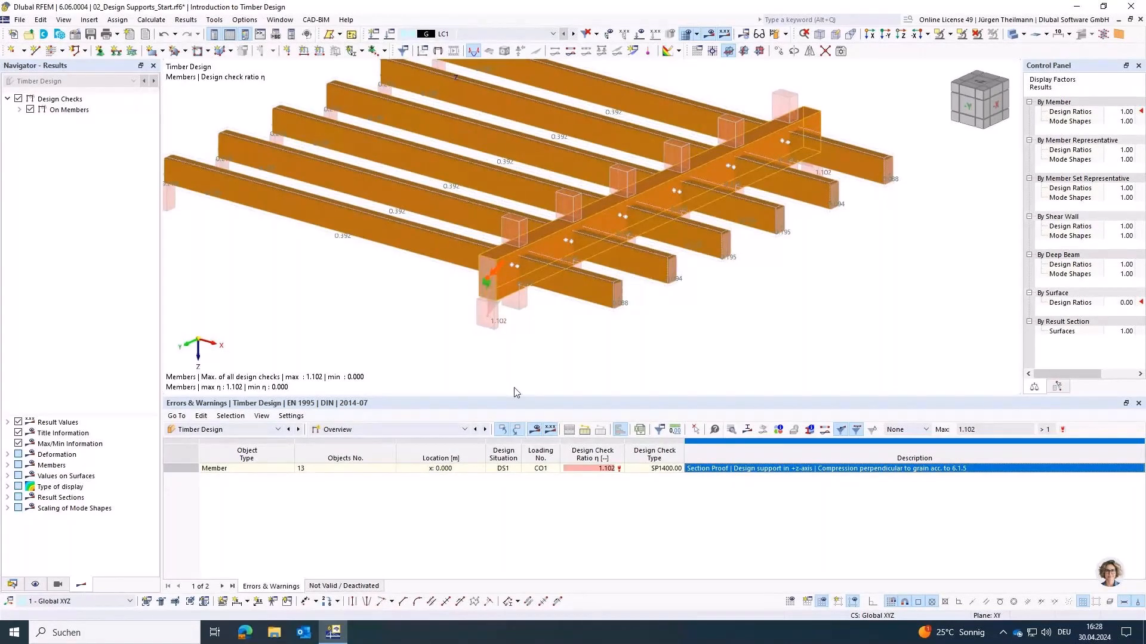
scroll(472, 299, up, 3)
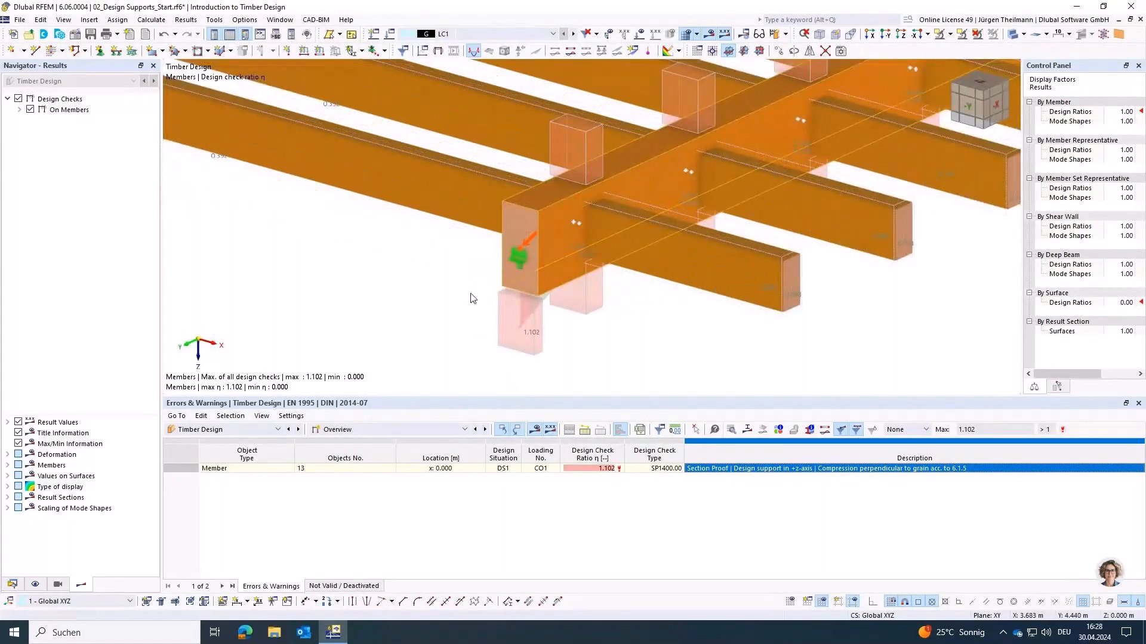
double_click(748, 471)
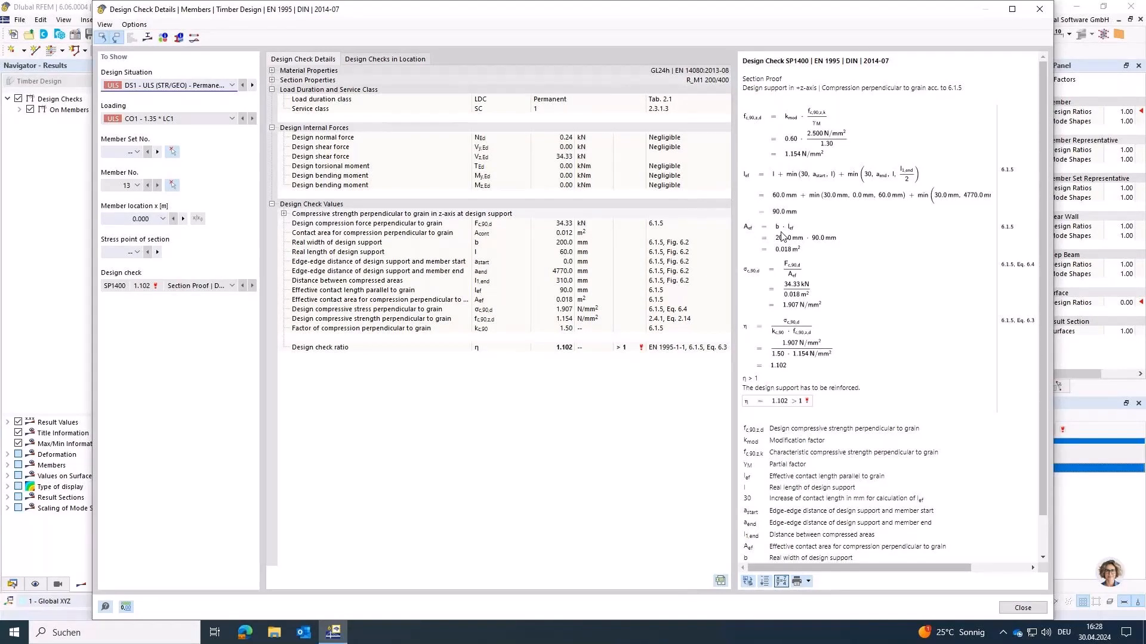
click(1023, 608)
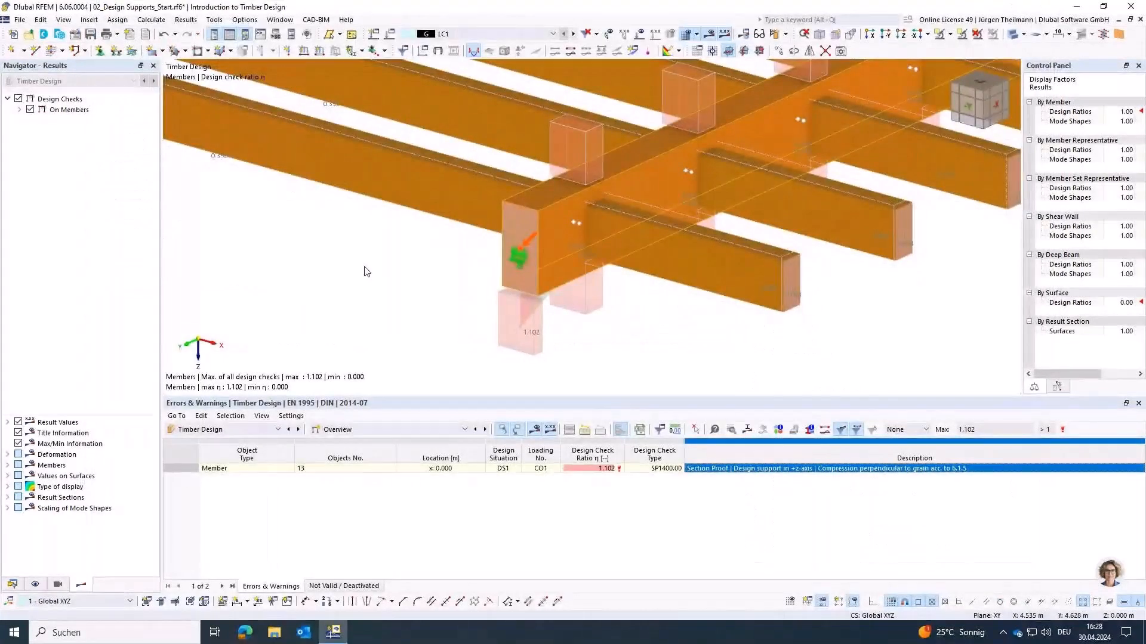
- Set the support length of the cross beam's end design support to 80 mm, accept deleting the results and recalculate
double_click(510, 339)
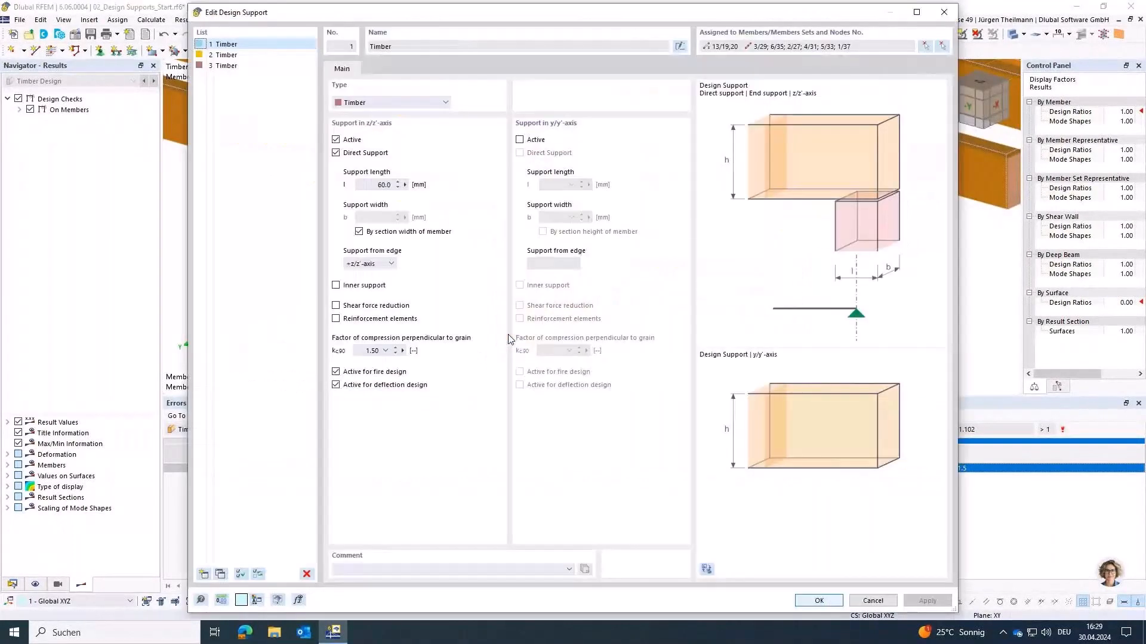
double_click(374, 184)
text(80)
key(Tab)
click(819, 601)
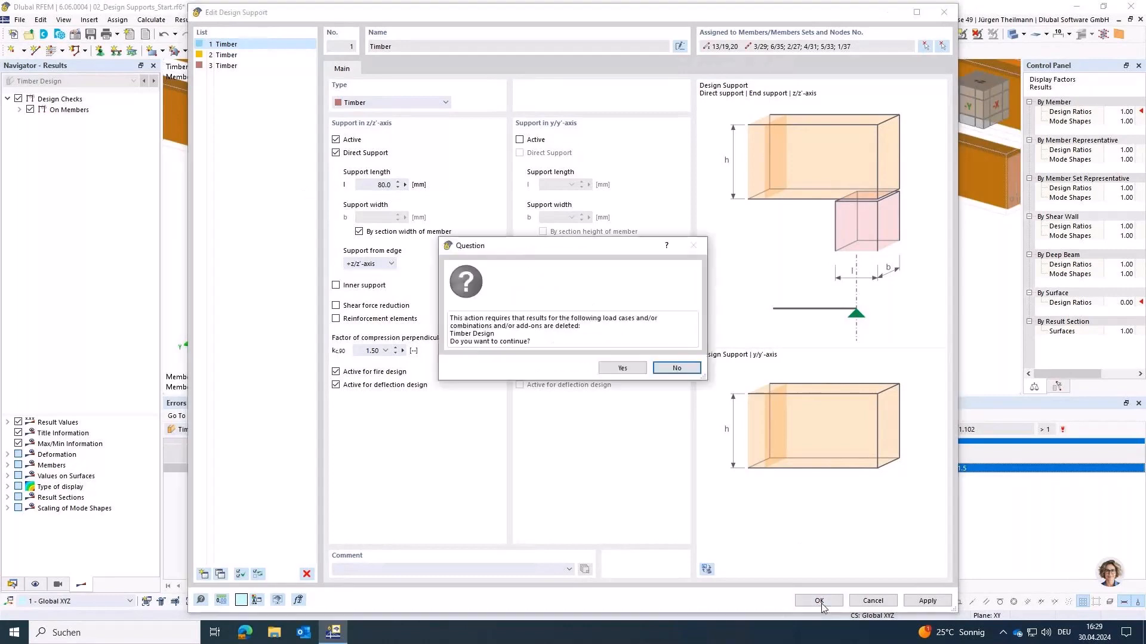
click(623, 368)
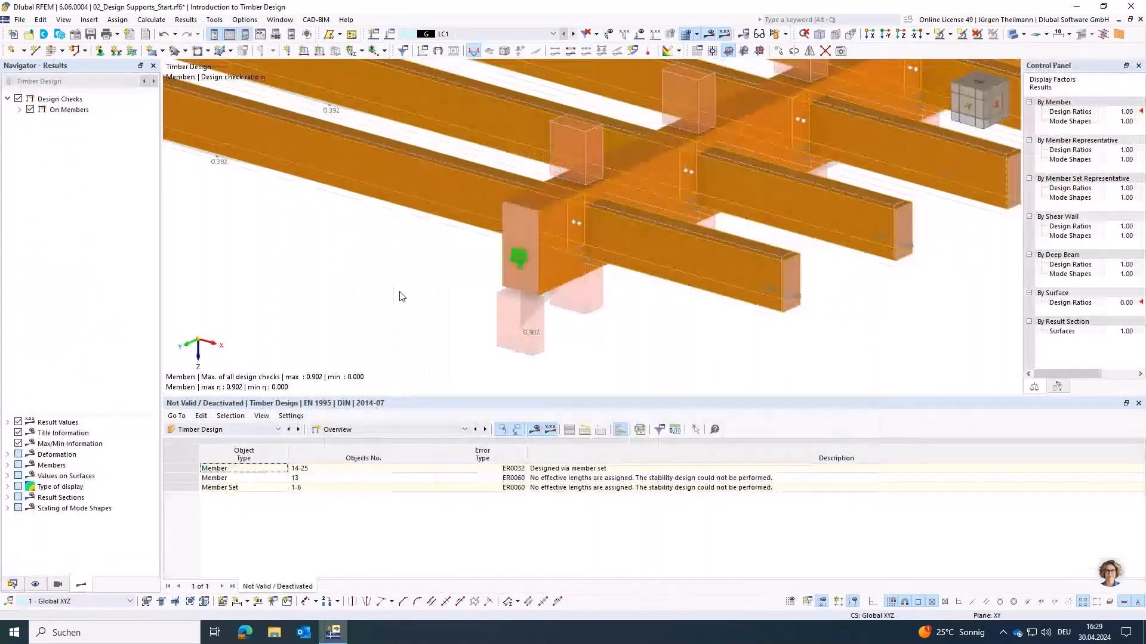
- Examine the design ratios on members for the cross beam's support in +z-axis, compression perpendicular to grain
click(486, 429)
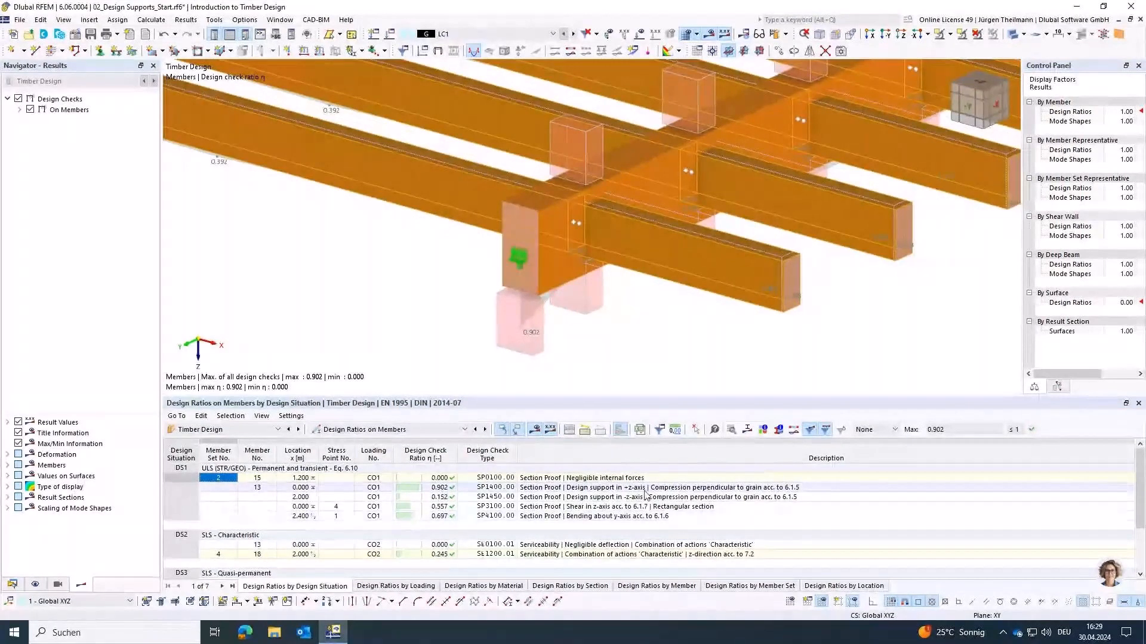
click(709, 489)
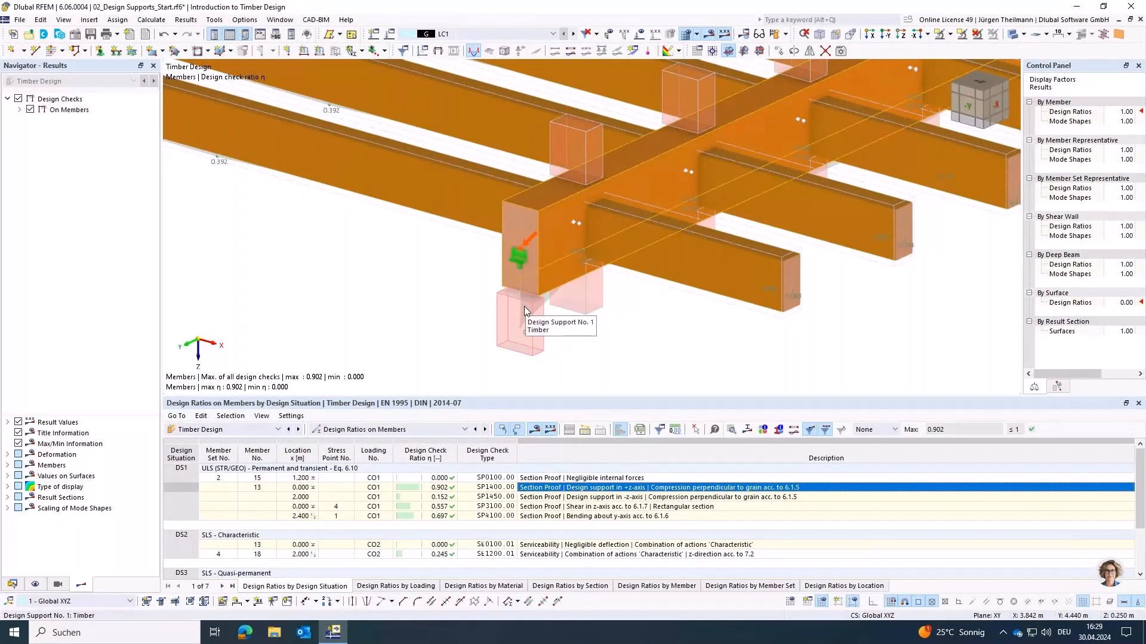
scroll(367, 251, down, 5)
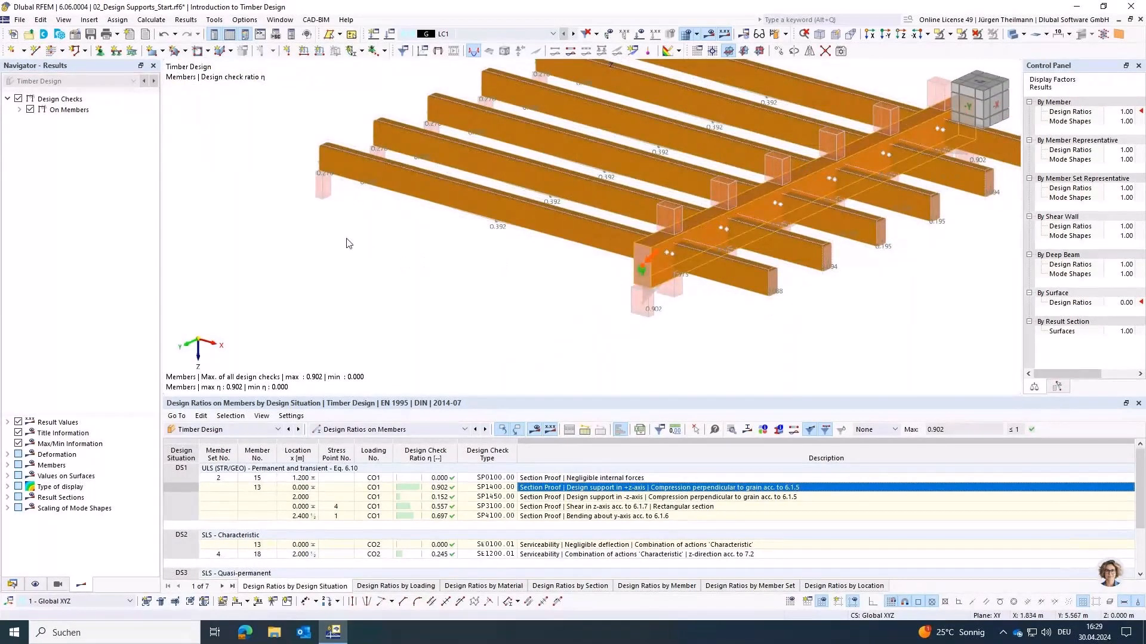
middle_drag(348, 244, 345, 292)
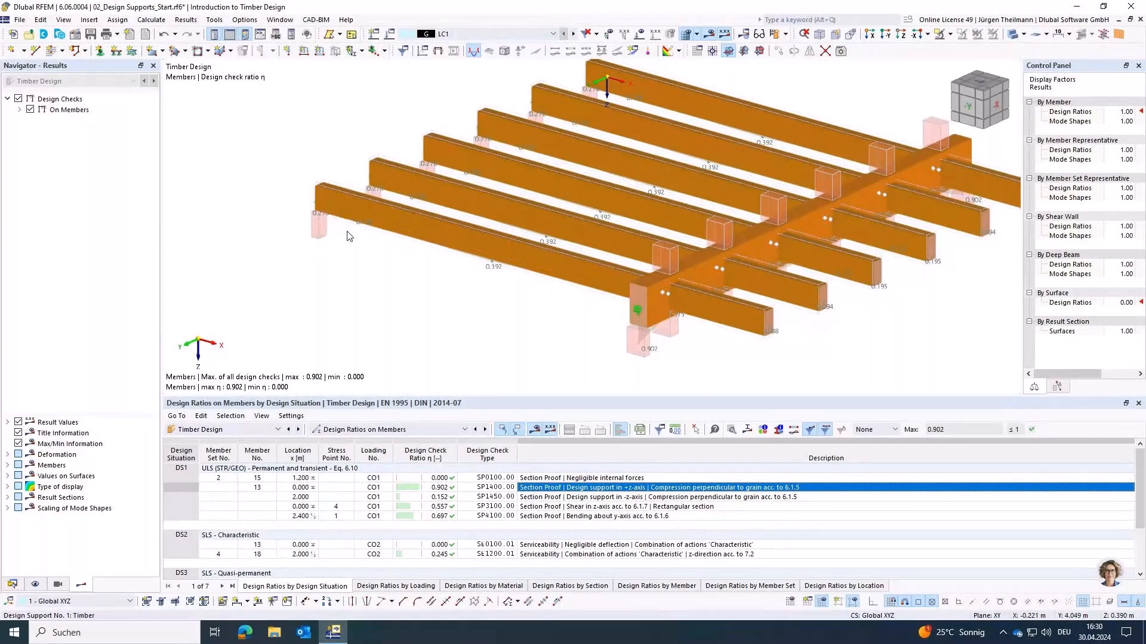
- Create a new local section reduction of type Start Notch for the parent member set 24,25 of the outer beam
double_click(445, 238)
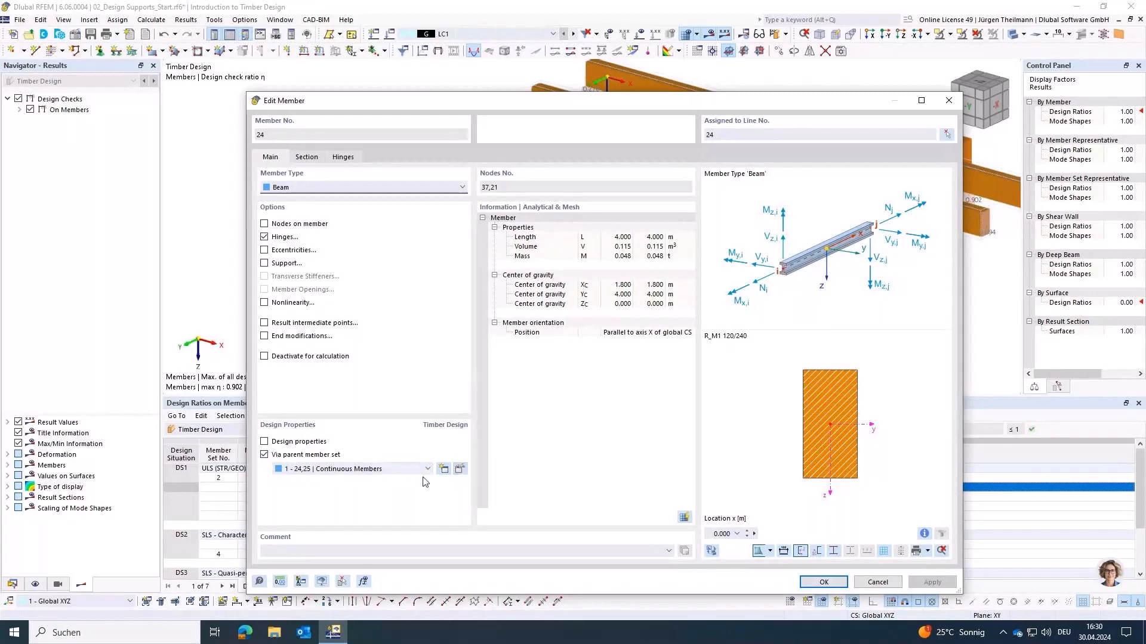
click(460, 470)
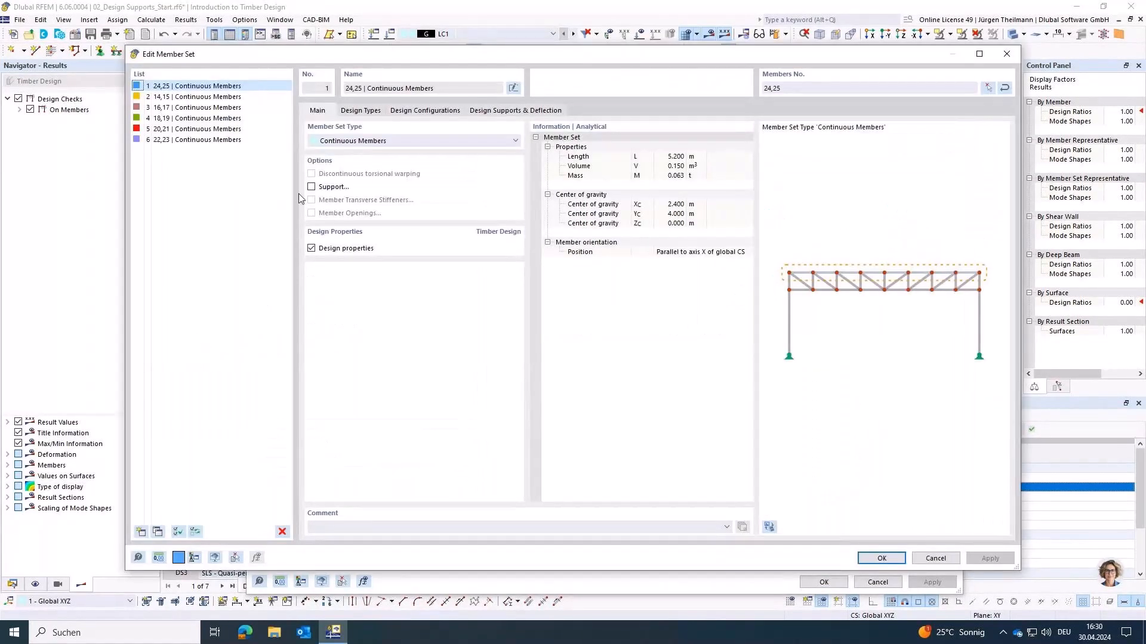
click(360, 111)
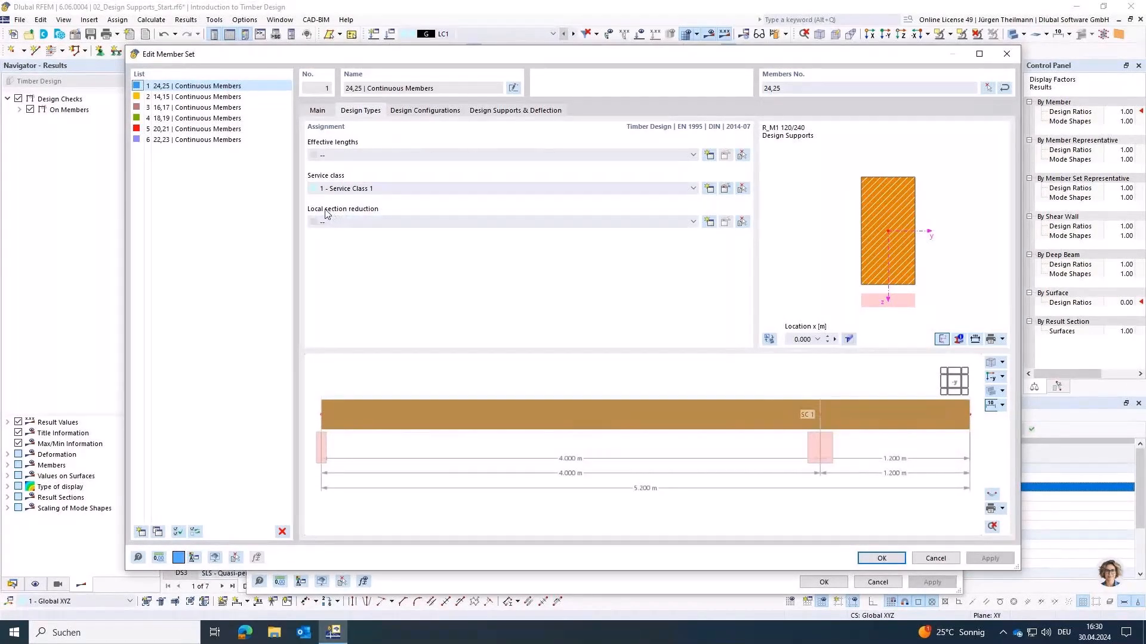
click(708, 221)
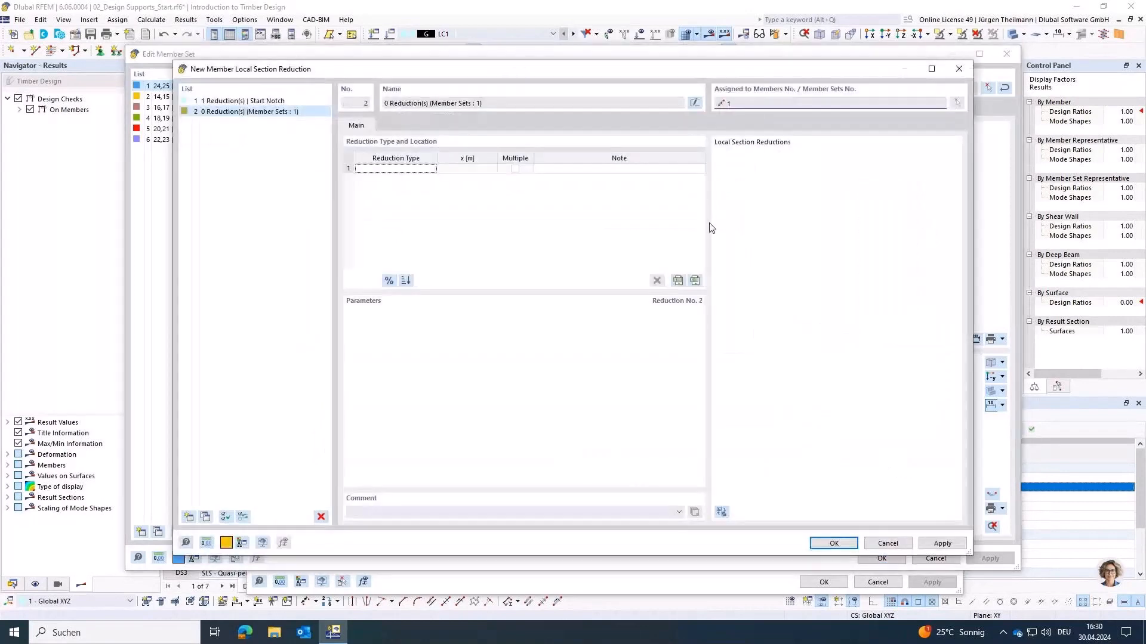
click(422, 170)
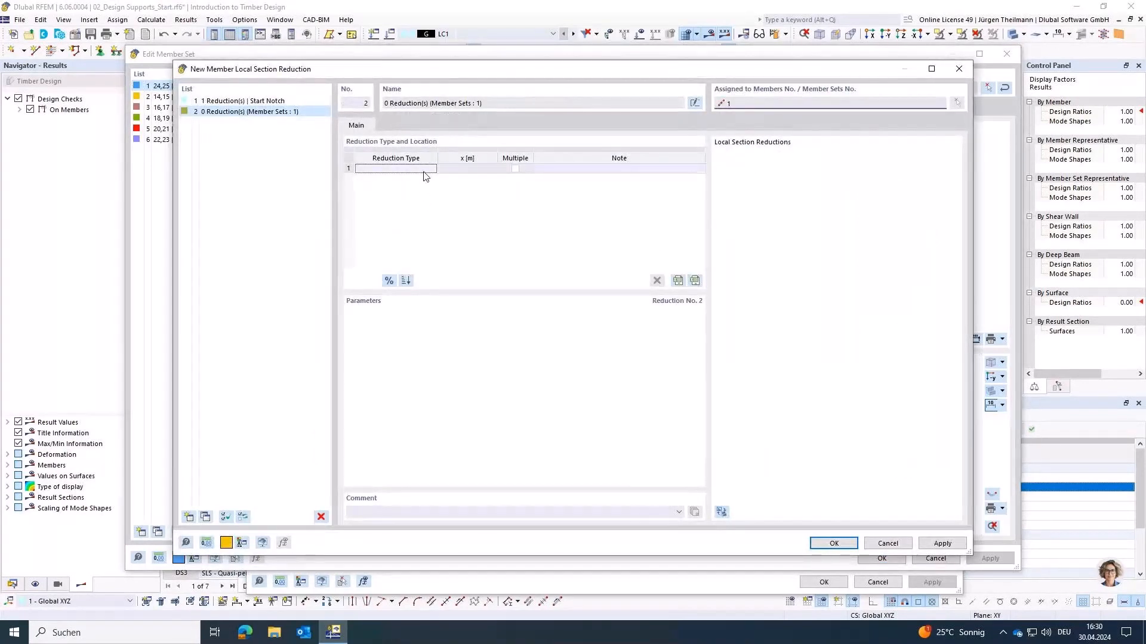
click(432, 169)
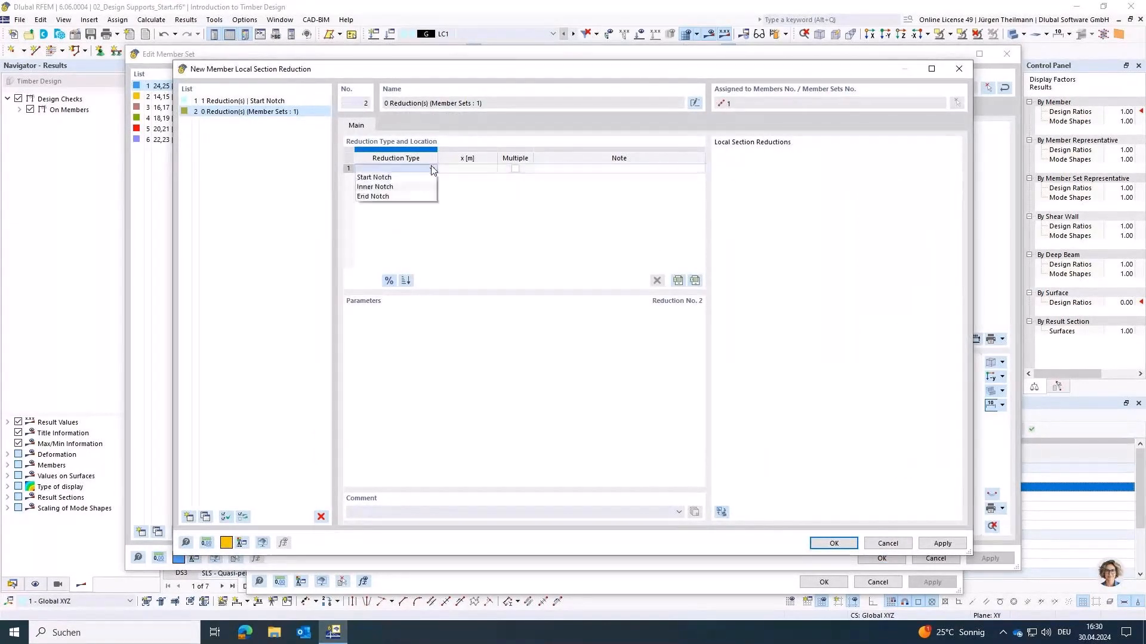
click(400, 180)
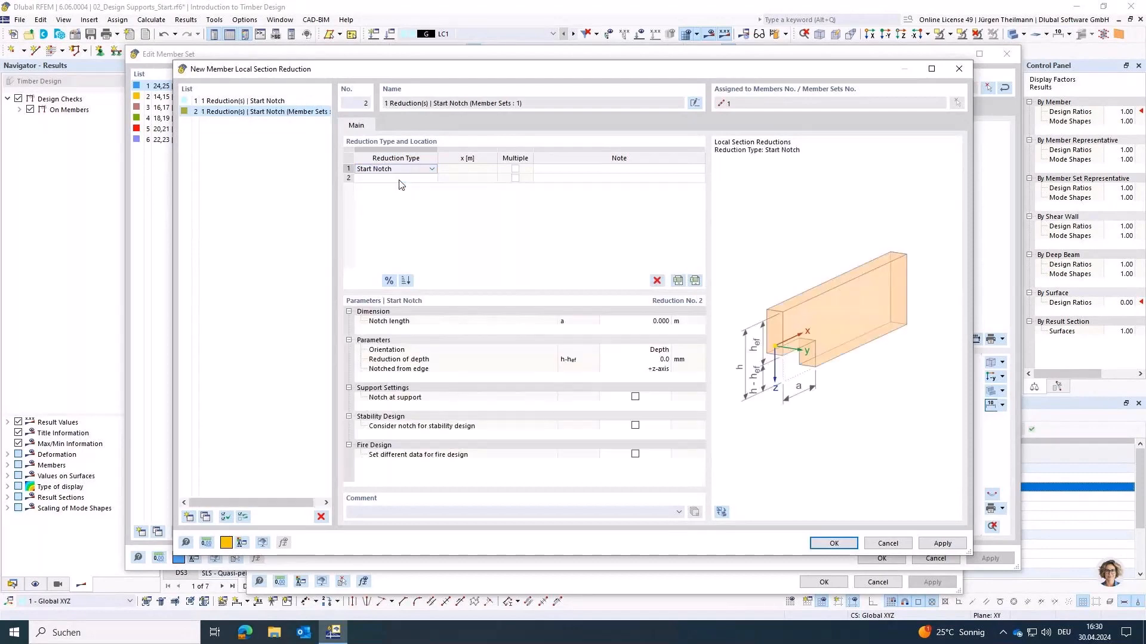
- Preview the Inner Notch and End Notch reduction types and return the reduction to Start Notch
click(402, 170)
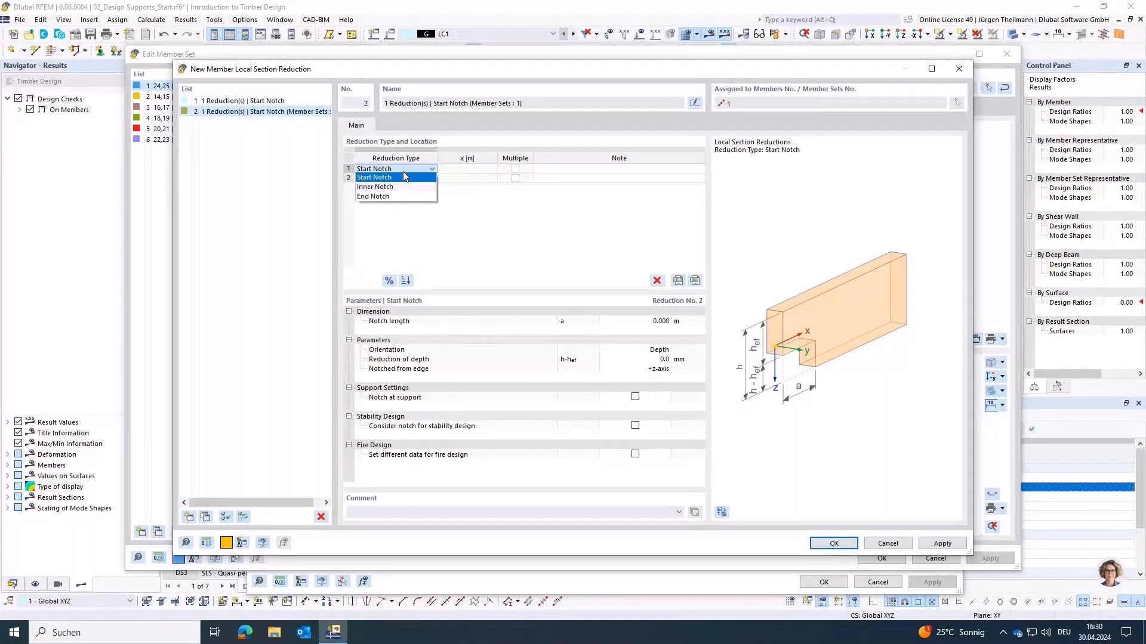
click(404, 189)
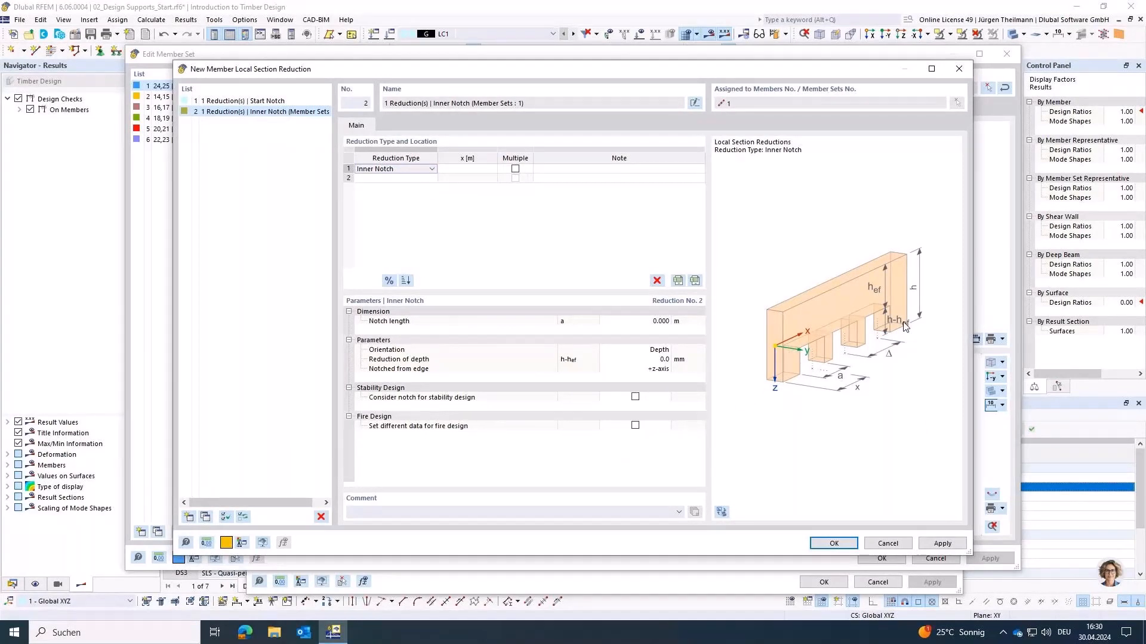
click(404, 169)
click(407, 190)
click(407, 170)
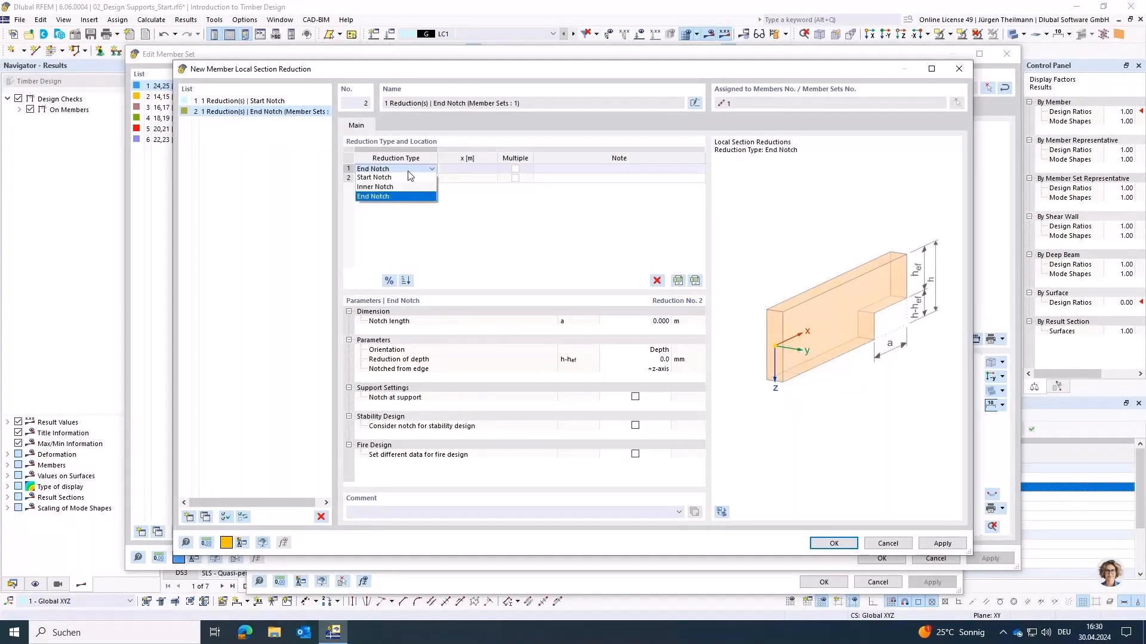
click(411, 178)
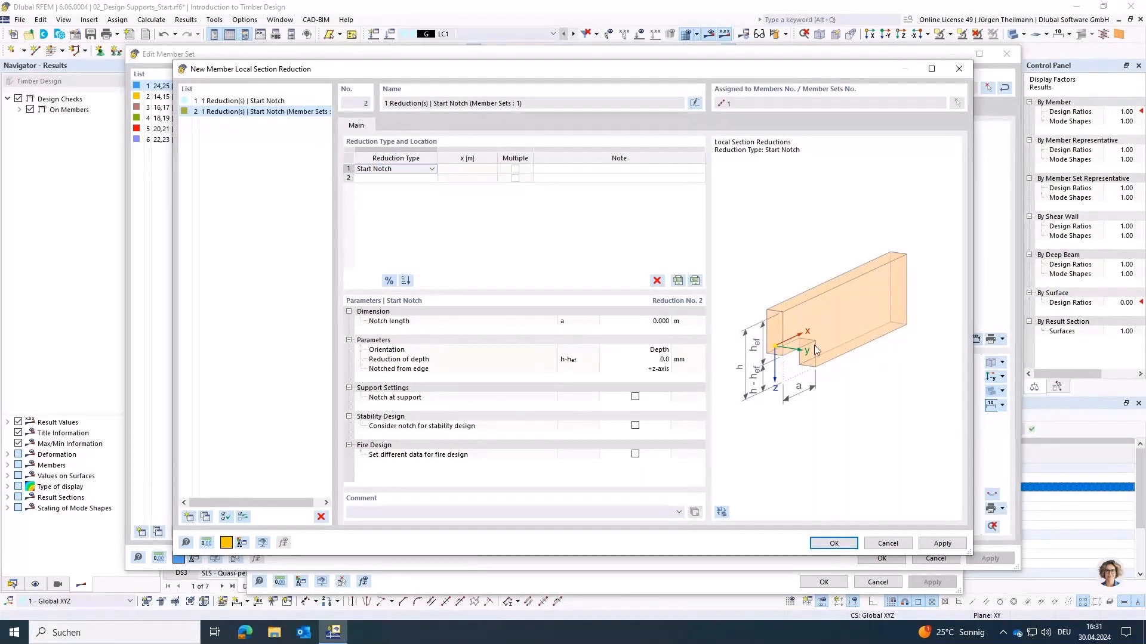
- Set the start notch's length to 0.040 m and its reduction of depth to 100 mm
click(638, 319)
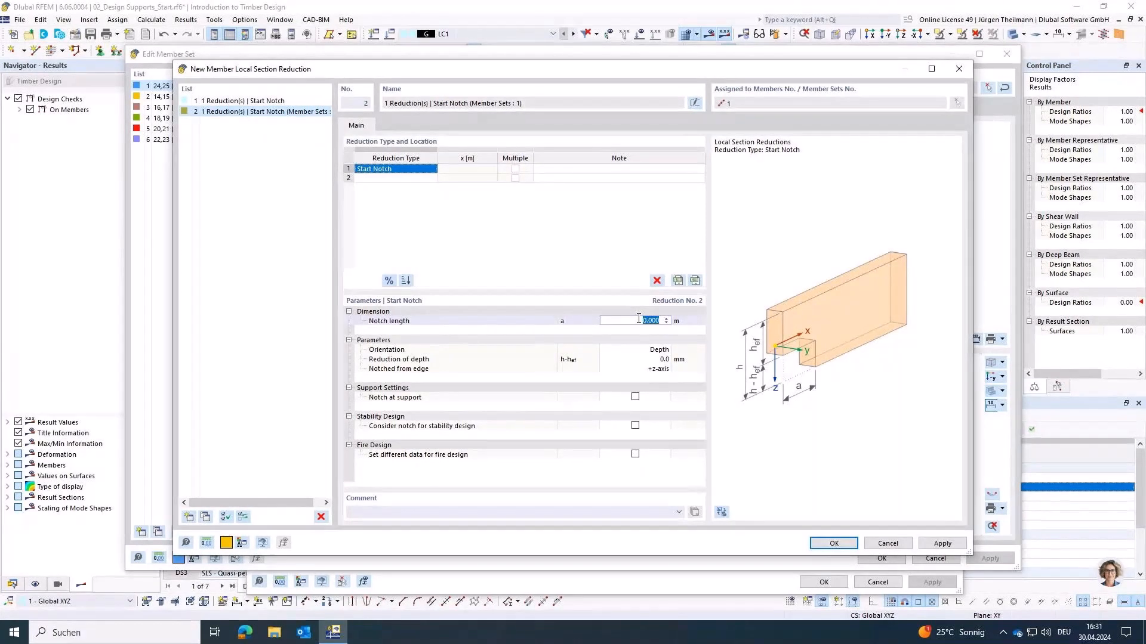
text(0.04)
key(Return)
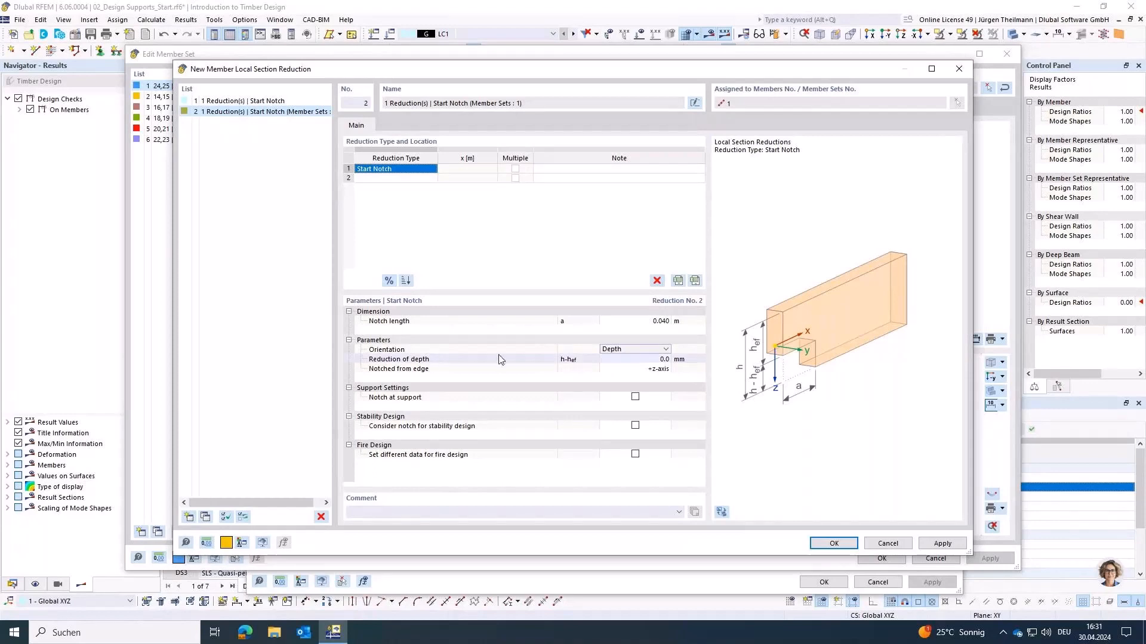
click(577, 360)
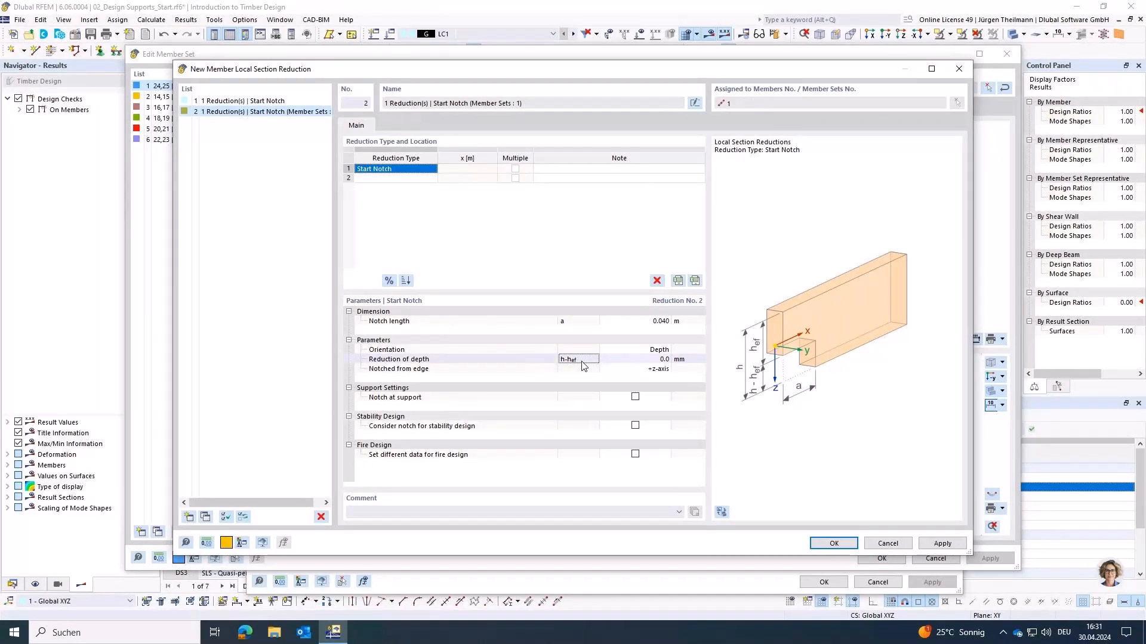
click(620, 360)
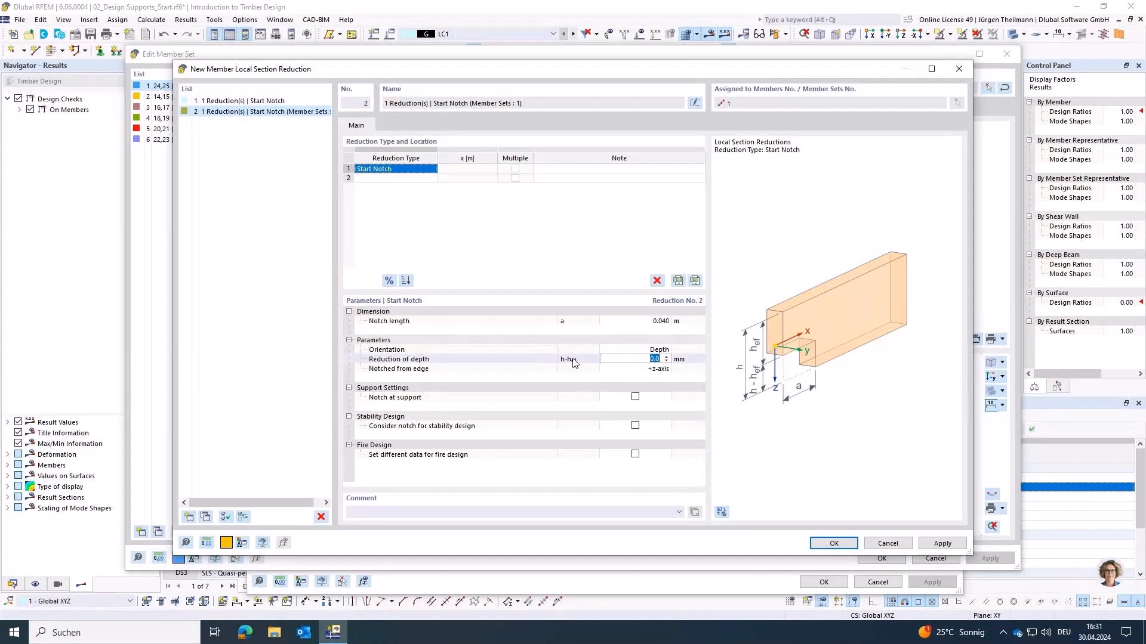
text(100)
key(Tab)
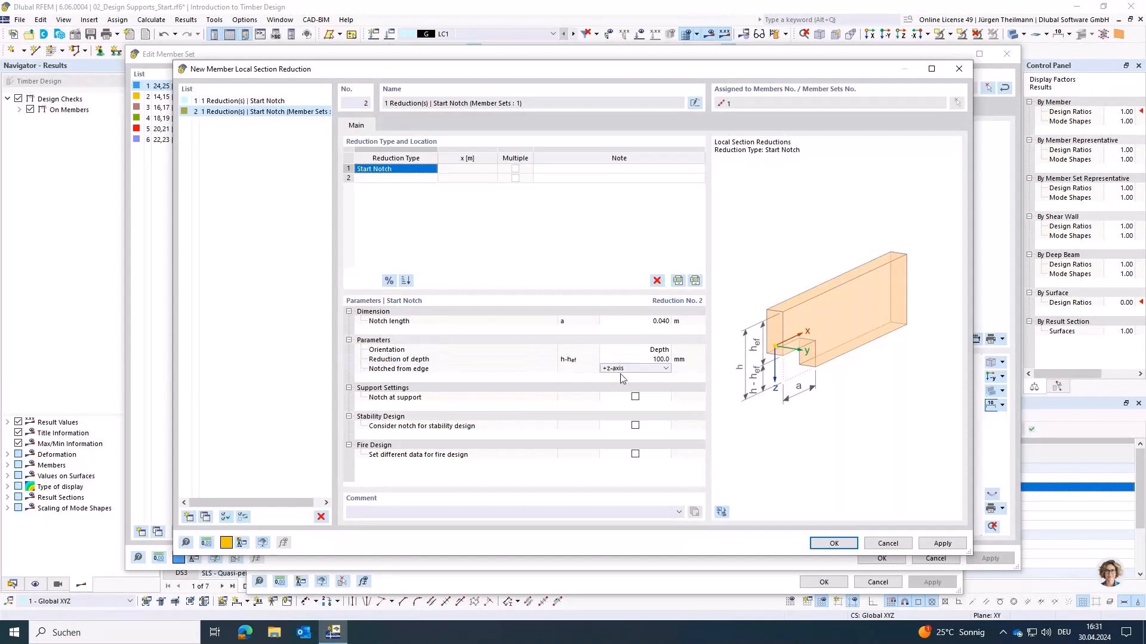
- Preview the notch from the -z-axis edge and set the notched edge back to +z-axis
click(664, 369)
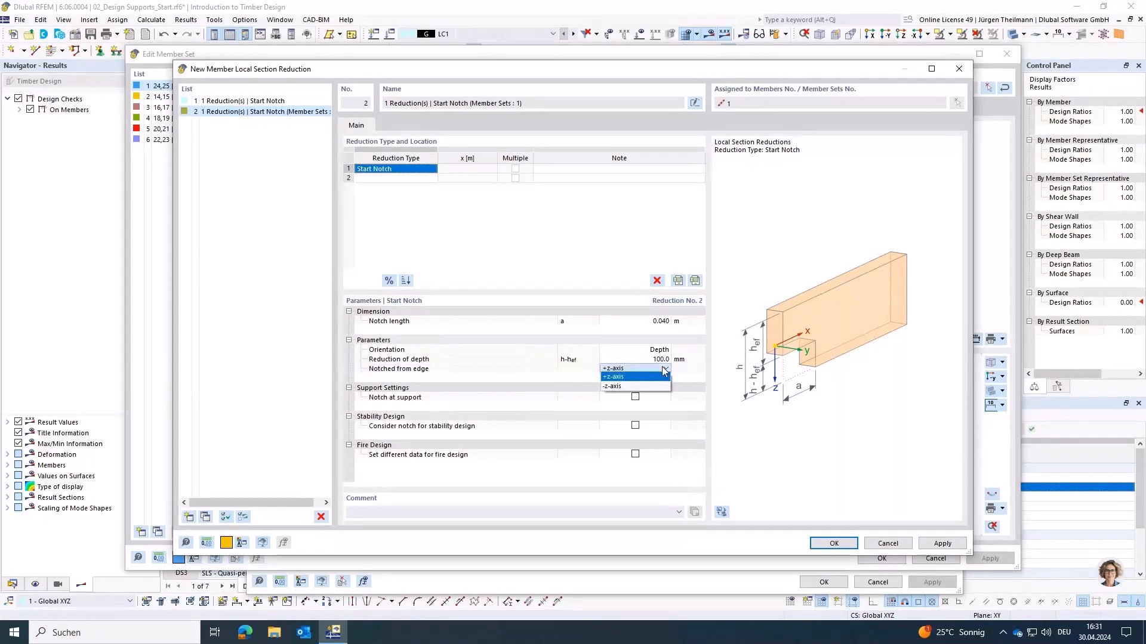
click(611, 387)
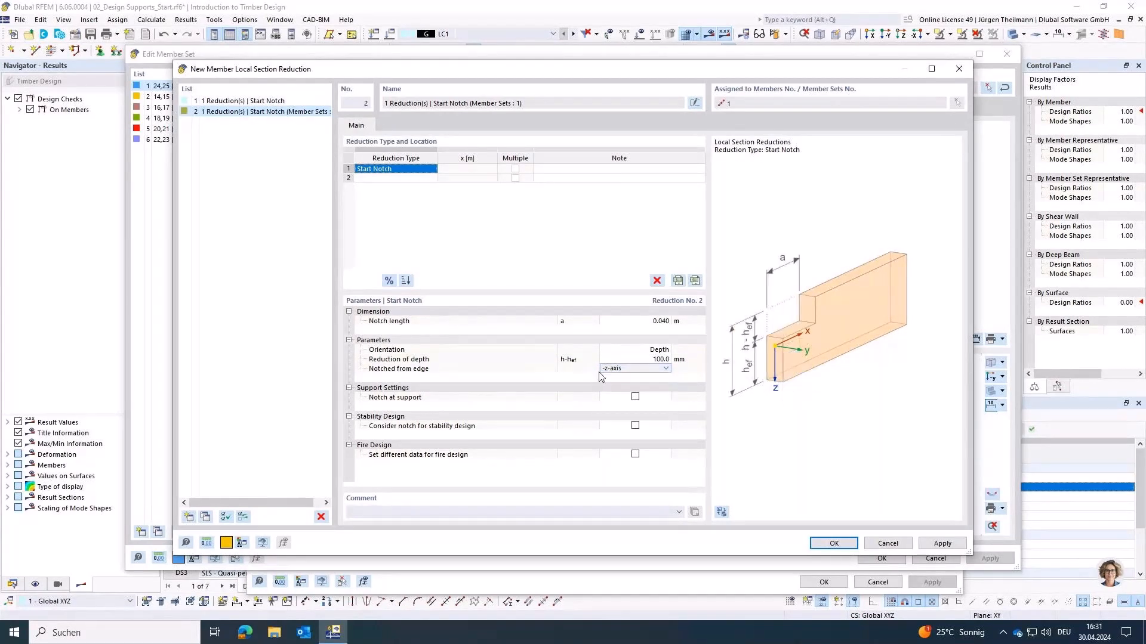
click(635, 369)
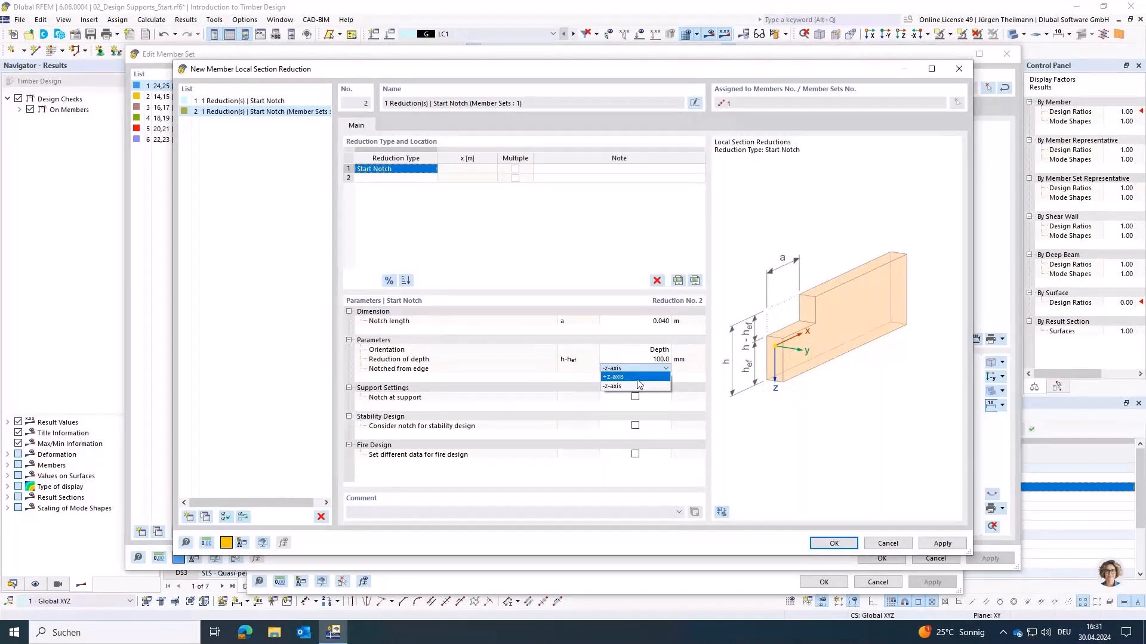
click(636, 380)
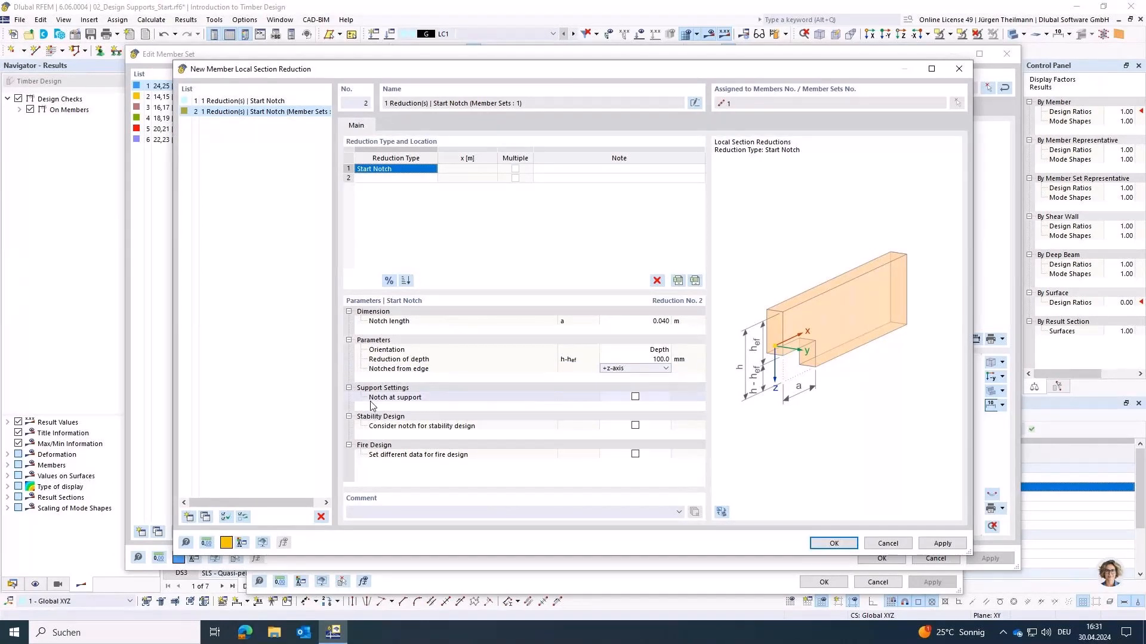
- Define the notch as a notch at support, accept deleting the Timber Design results and confirm the member changes
click(635, 397)
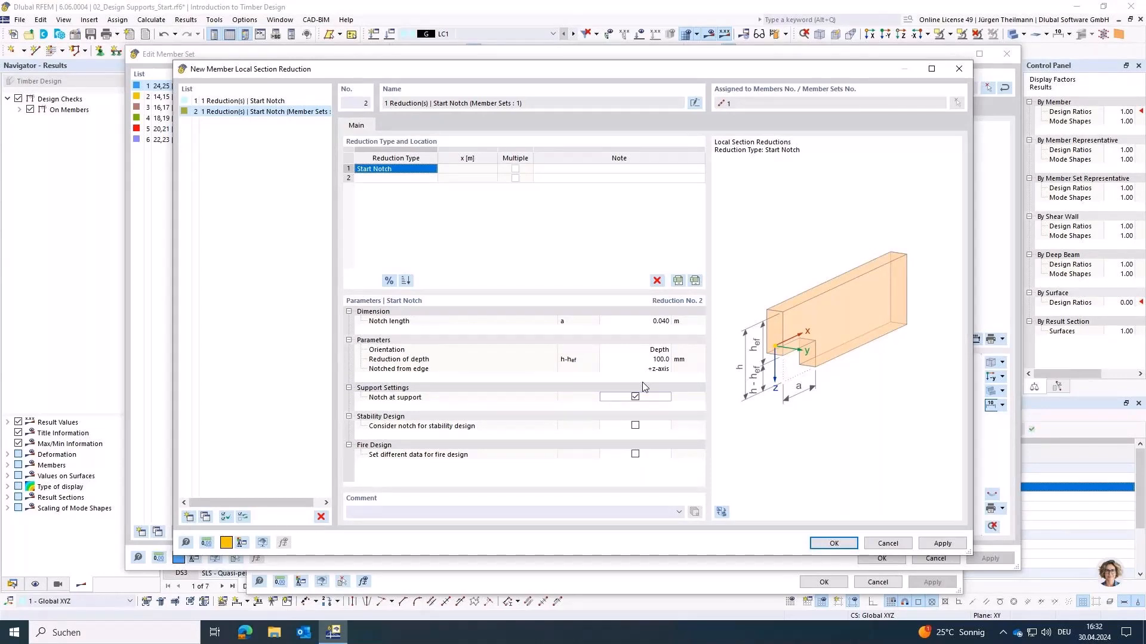
click(834, 543)
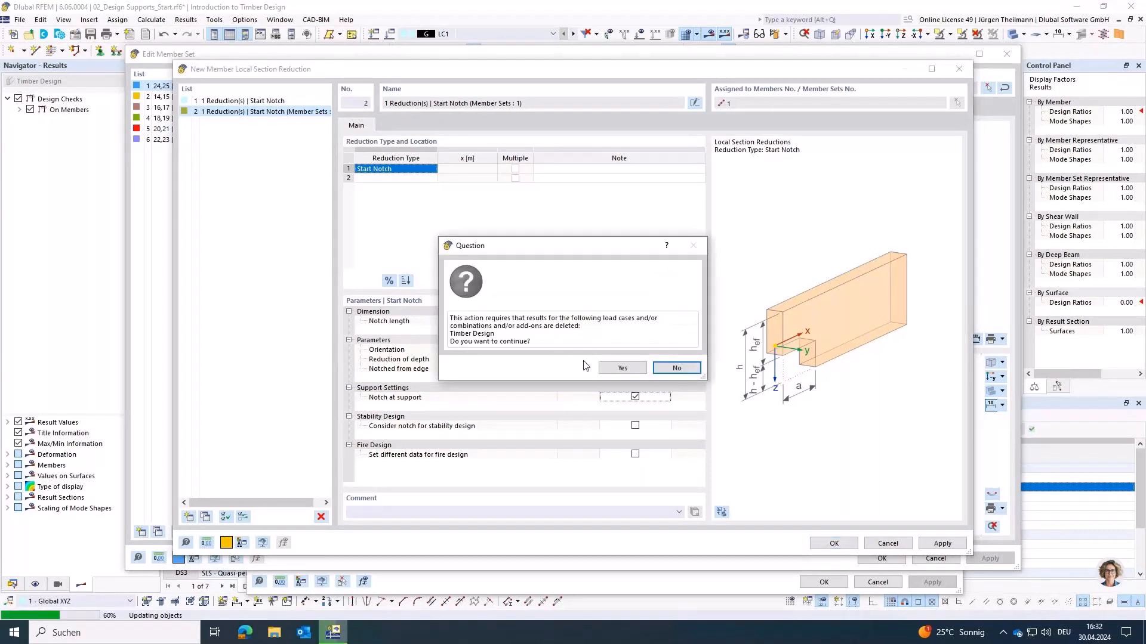
click(623, 368)
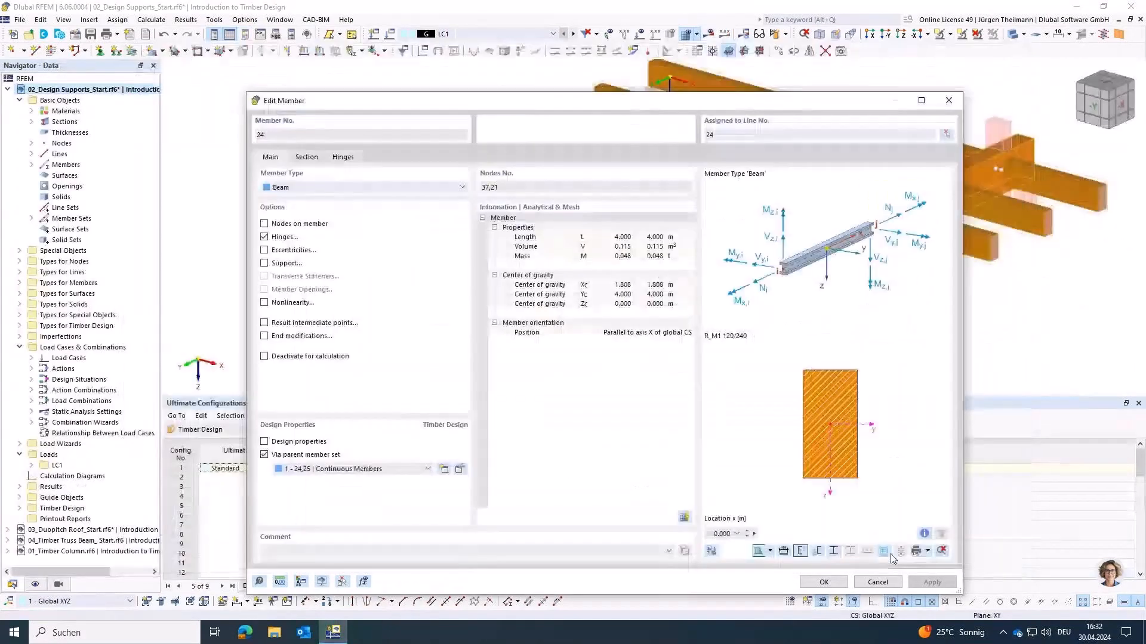
click(822, 582)
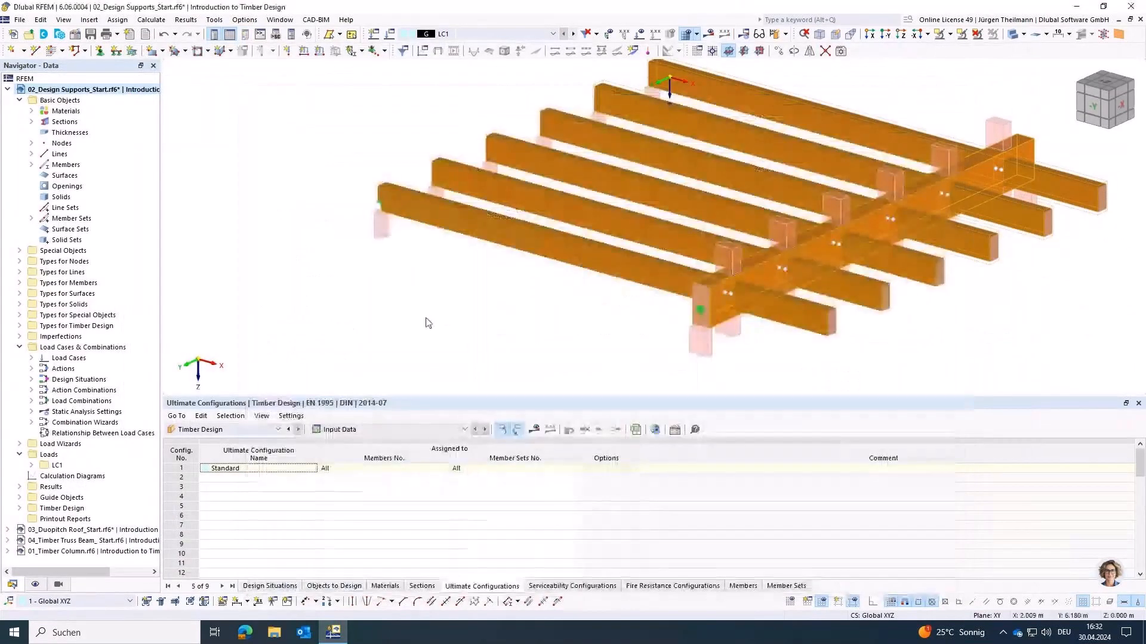
- Calculate the Timber Design and examine member 24's notch shear check and the error for member set 1's design support
scroll(397, 205, up, 6)
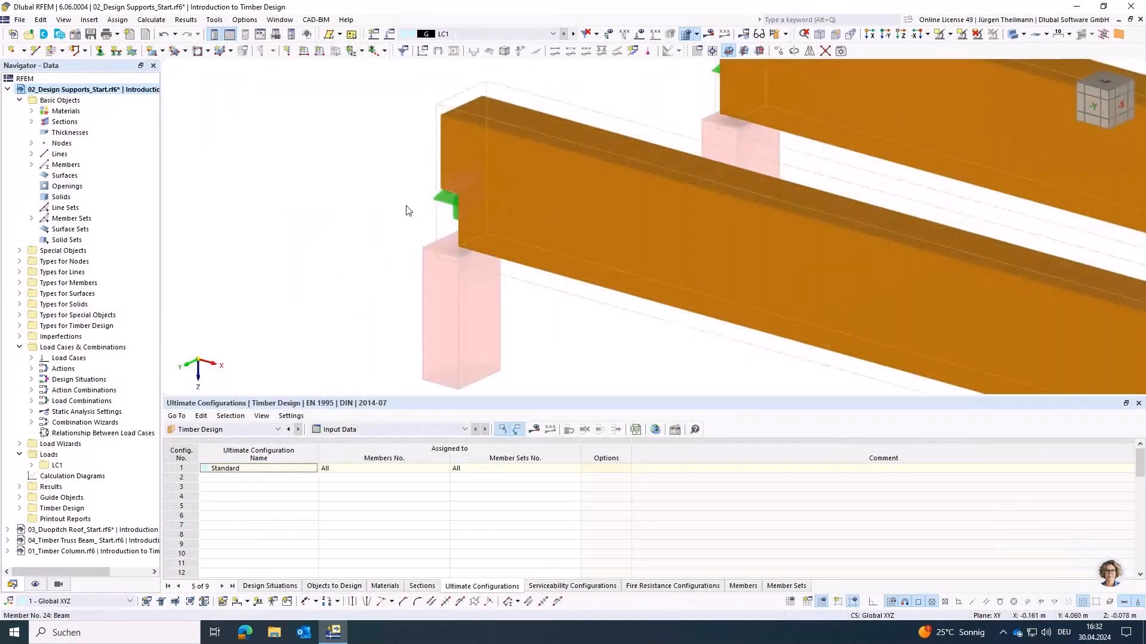
scroll(420, 242, down, 8)
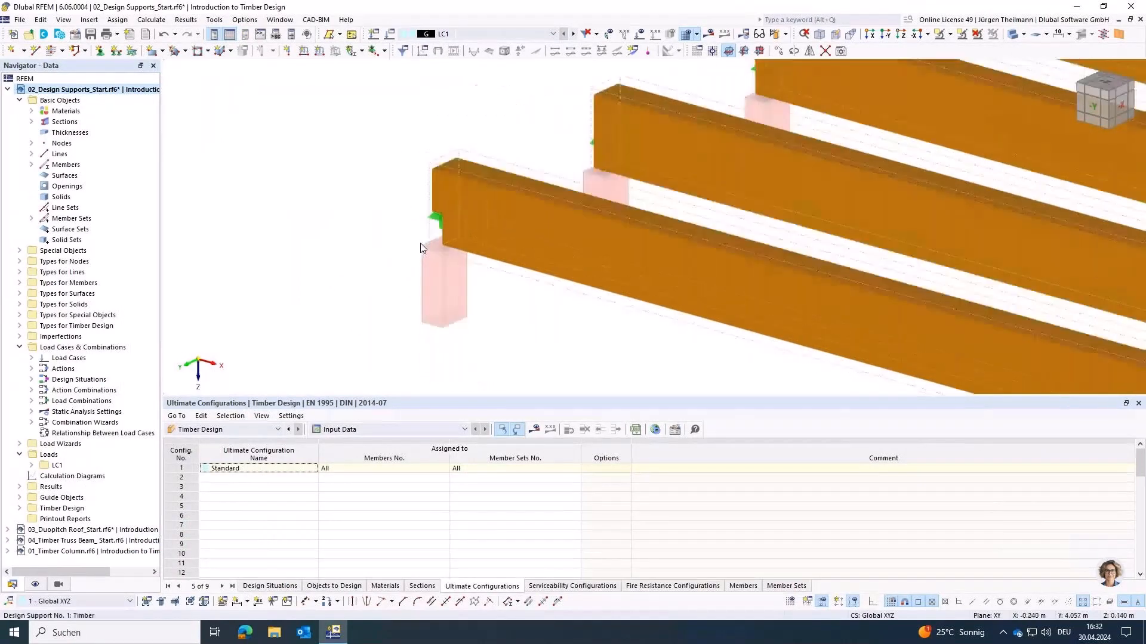
click(779, 36)
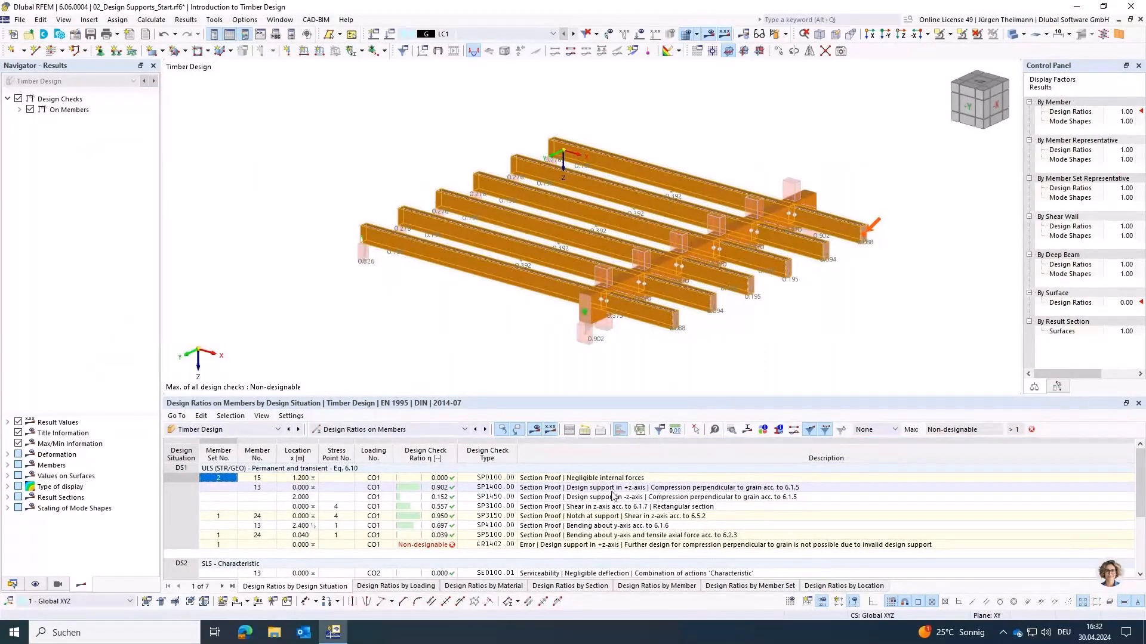
click(545, 517)
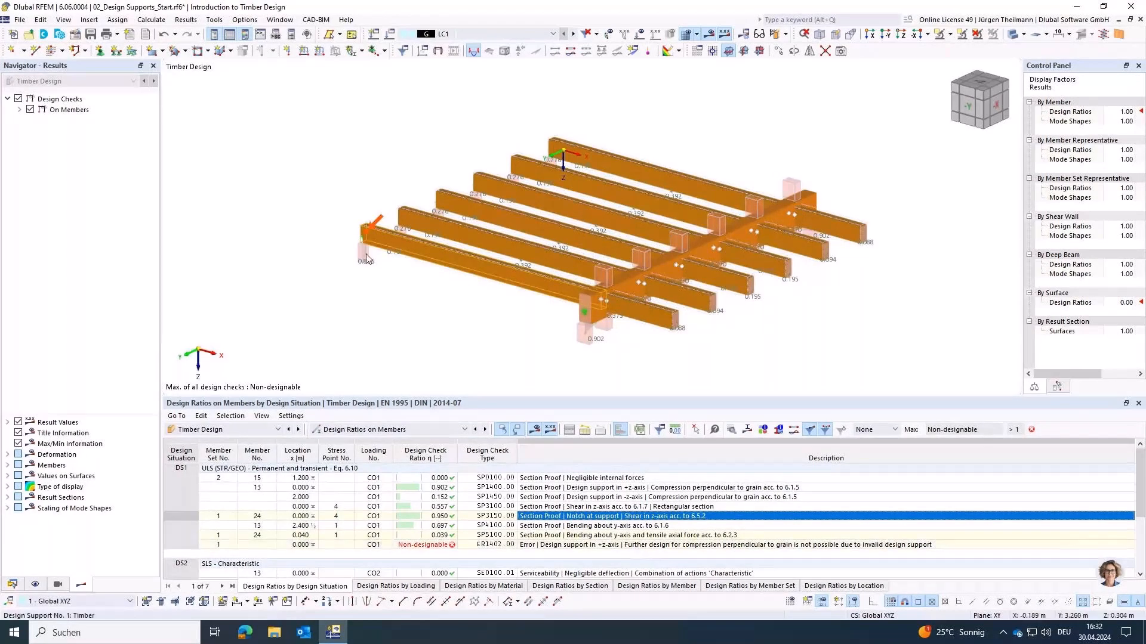
click(833, 546)
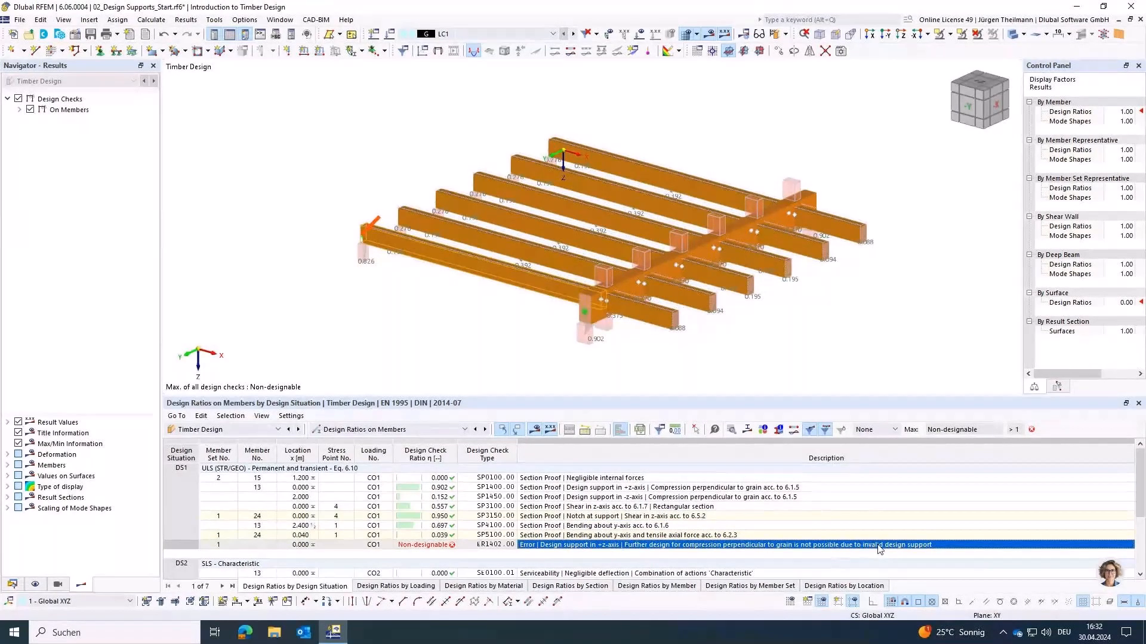
click(546, 517)
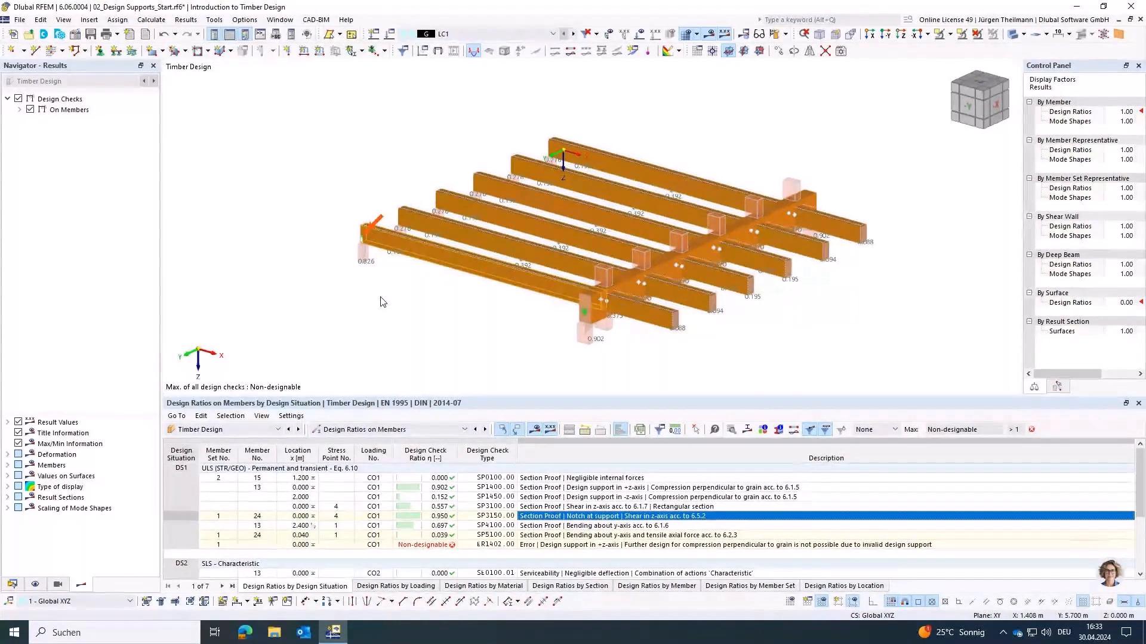
- Collapse the 02_Design Supports_Start model's data tree and switch to the model 03_Duopitch Roof_Start.rf6
click(12, 584)
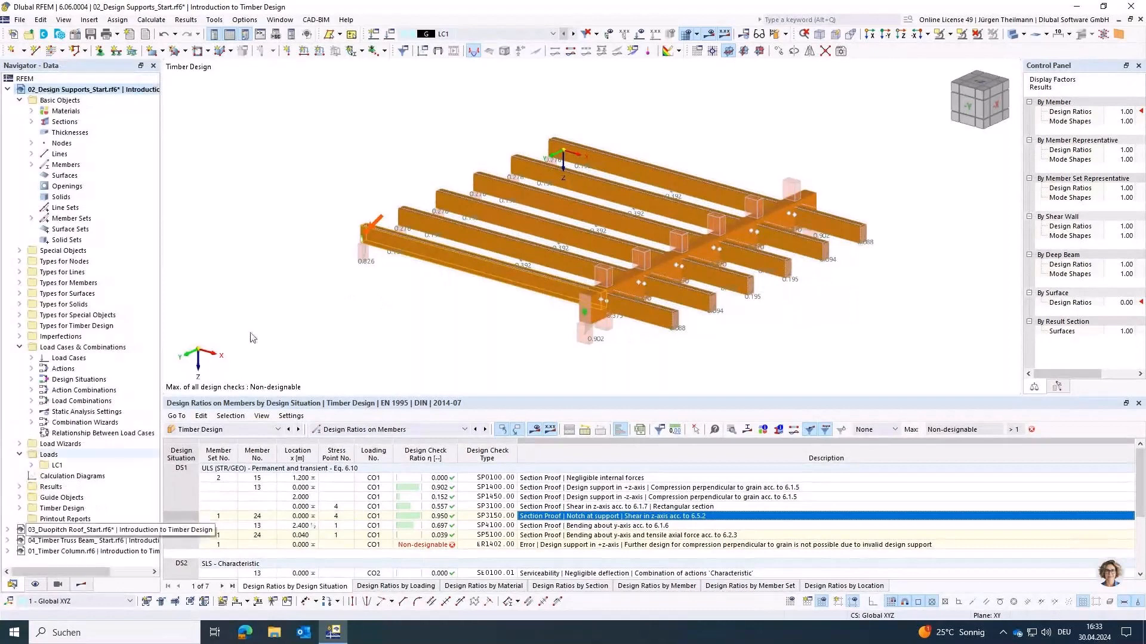
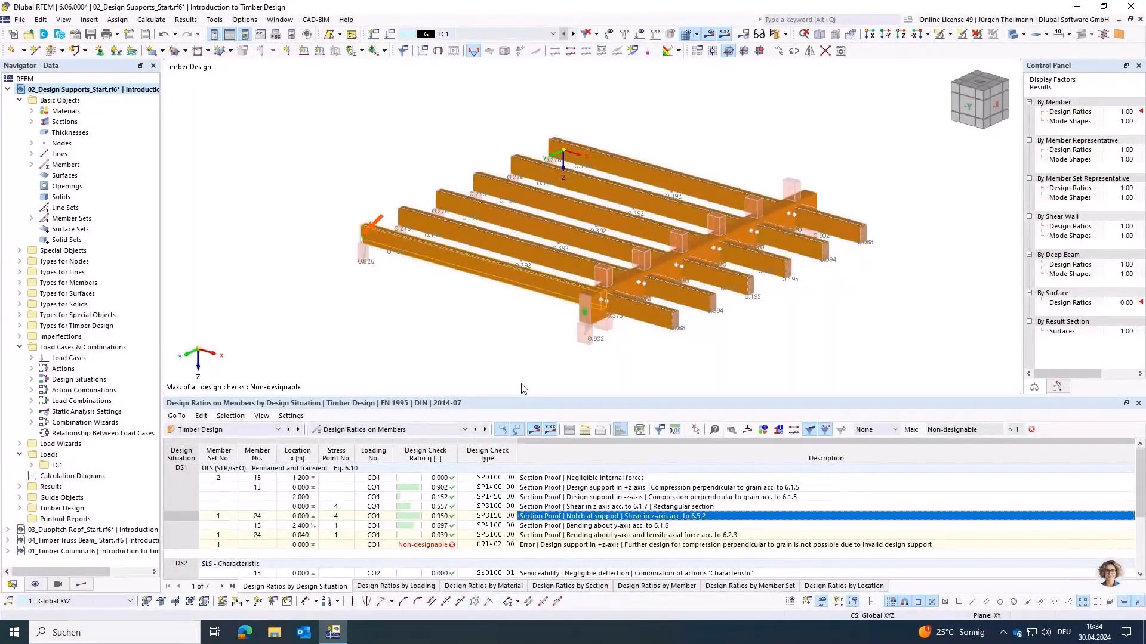
click(8, 90)
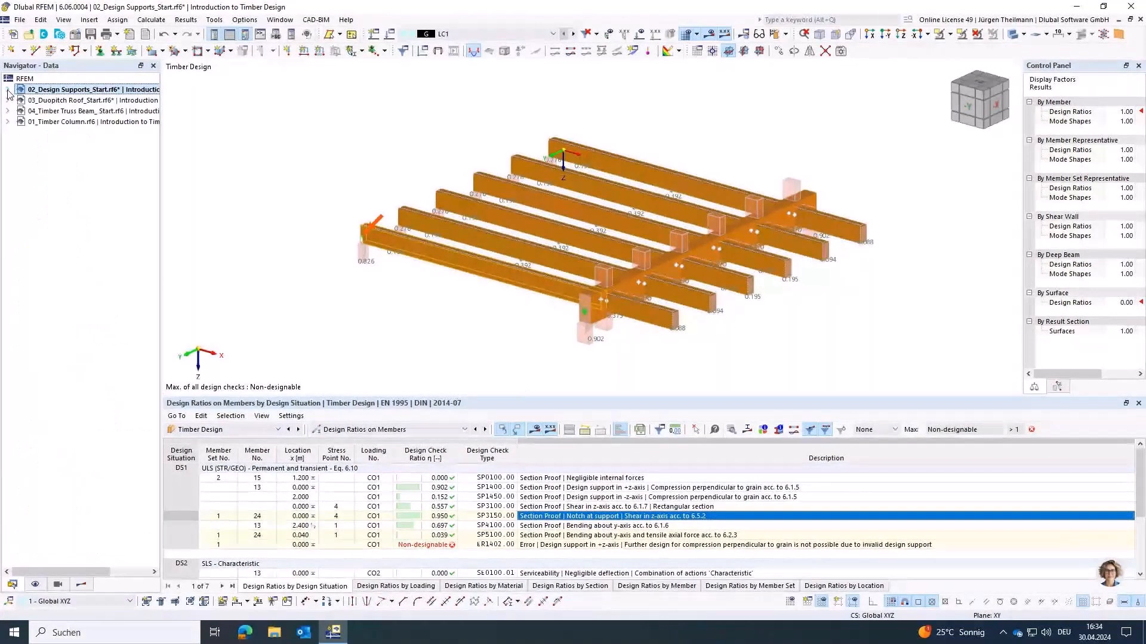
click(59, 102)
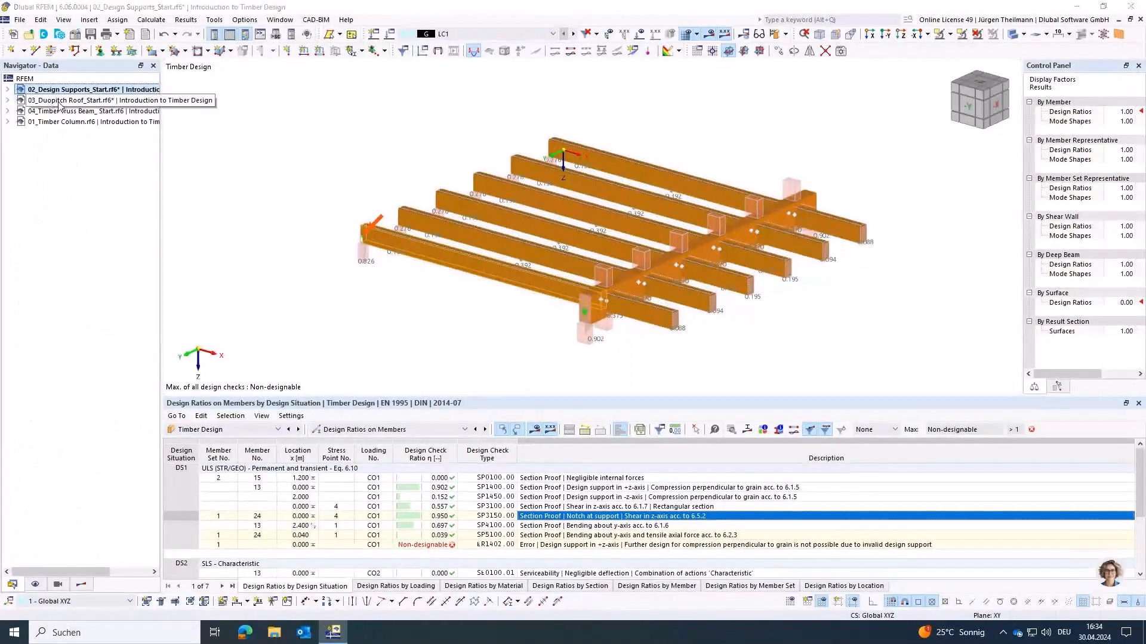
click(60, 102)
double_click(60, 106)
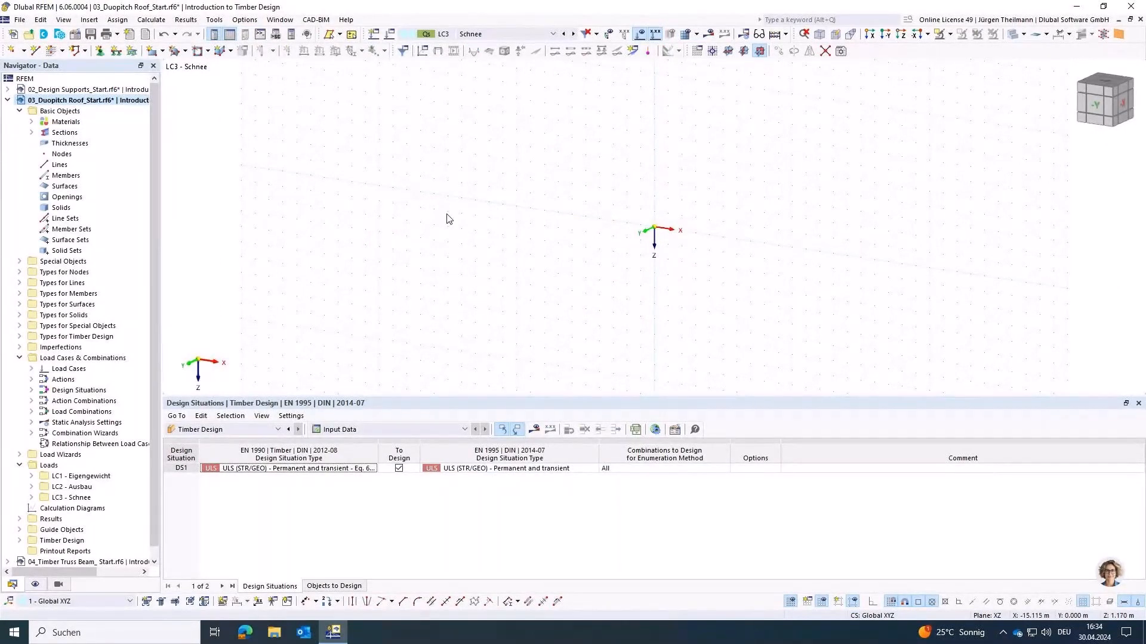
- Examine the duopitch roof model's defined material, sections and list of load cases and combinations
click(31, 121)
click(31, 143)
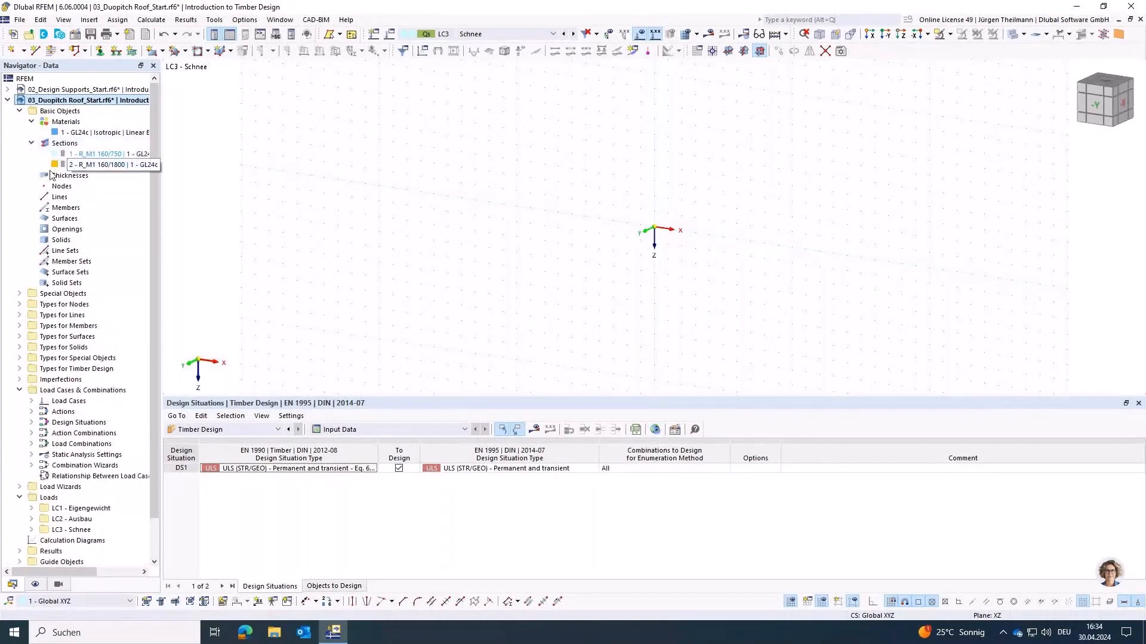
click(531, 34)
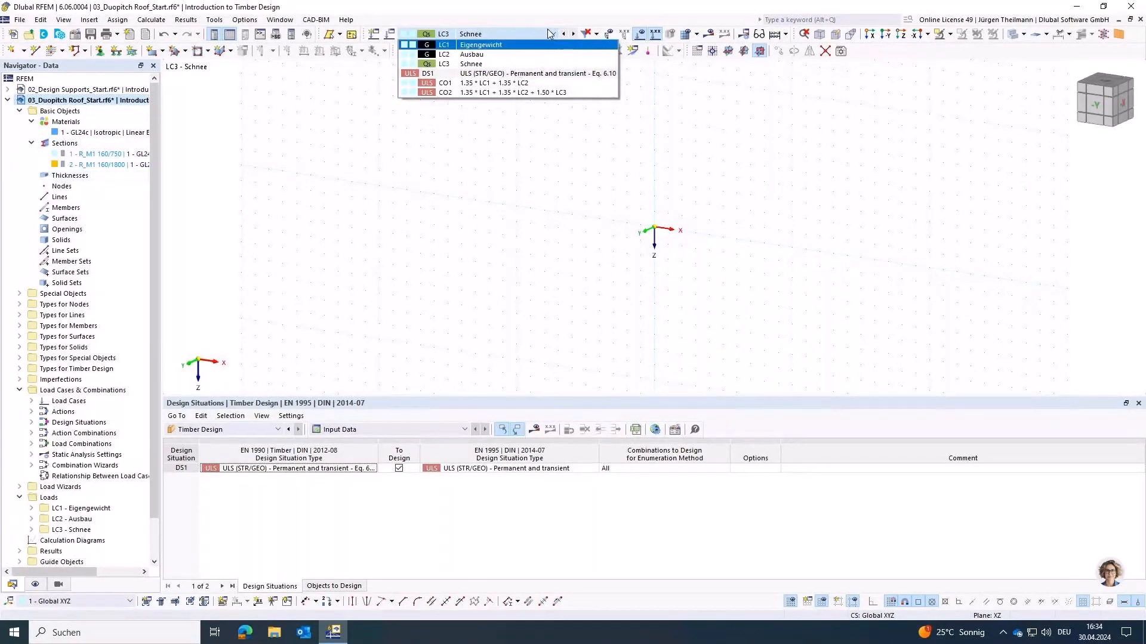
click(548, 34)
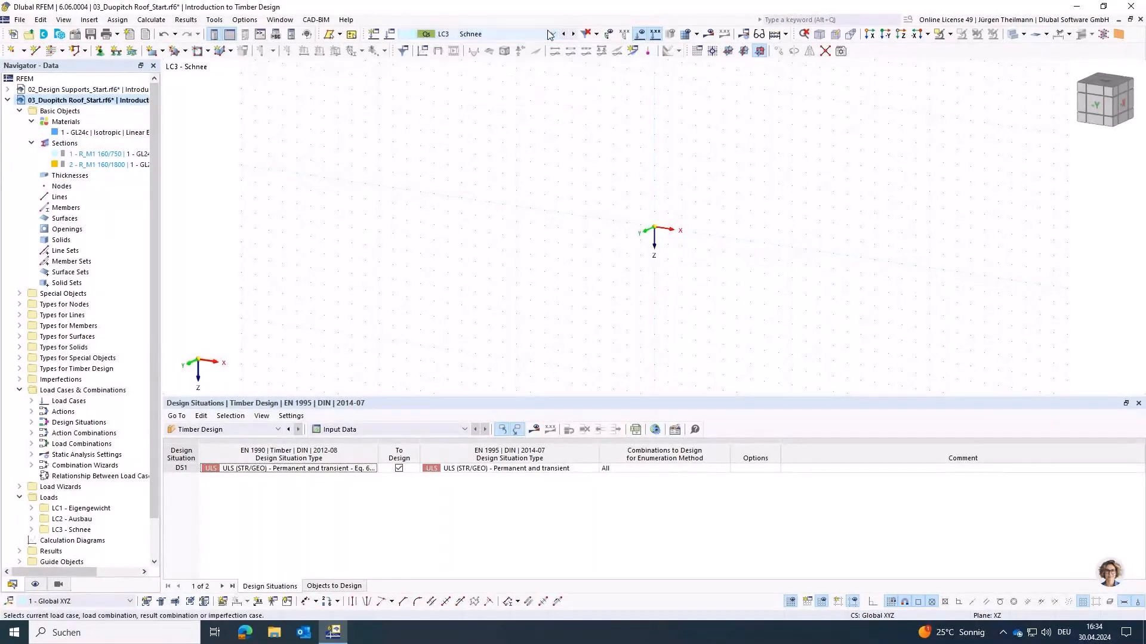
- Start a new single simple member of type Beam and bring up its section distribution settings
middle_drag(614, 314, 423, 292)
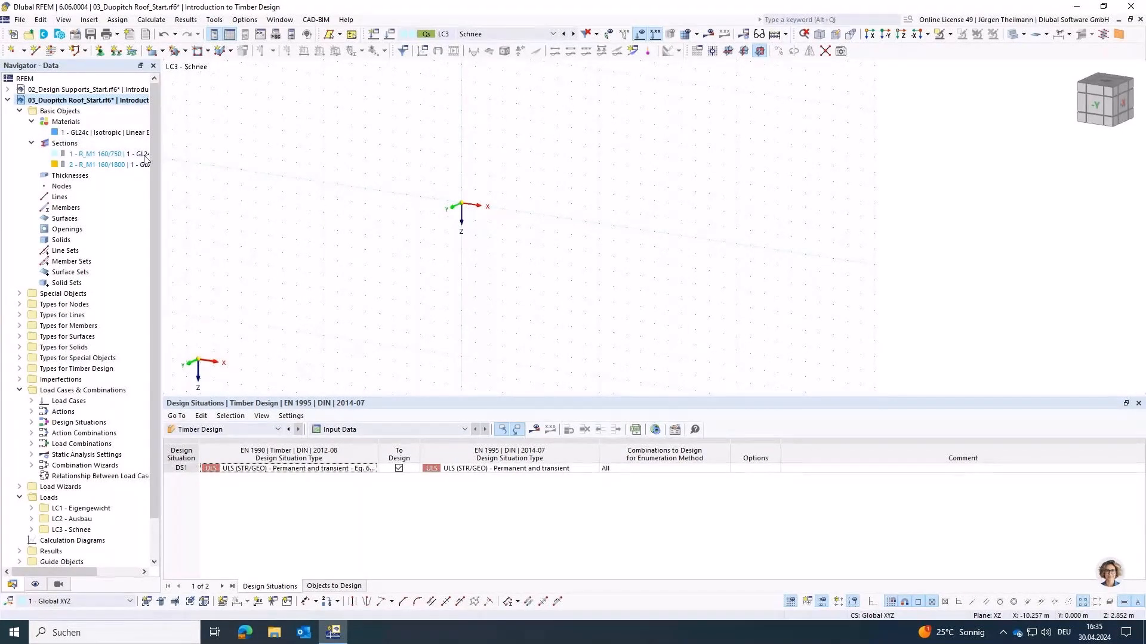
click(63, 51)
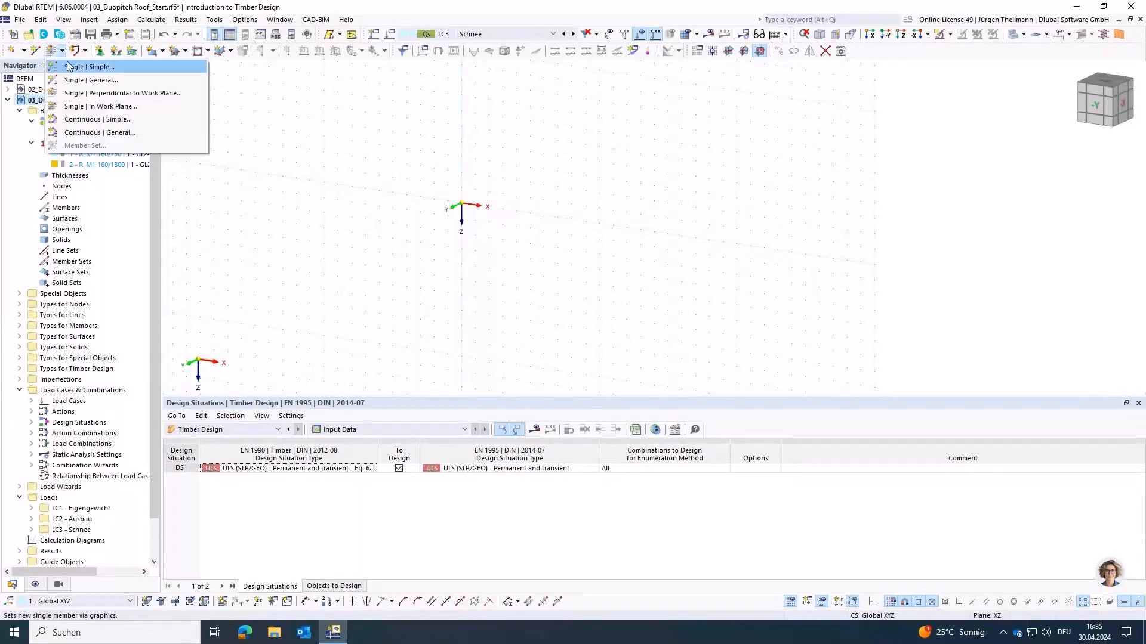
click(69, 73)
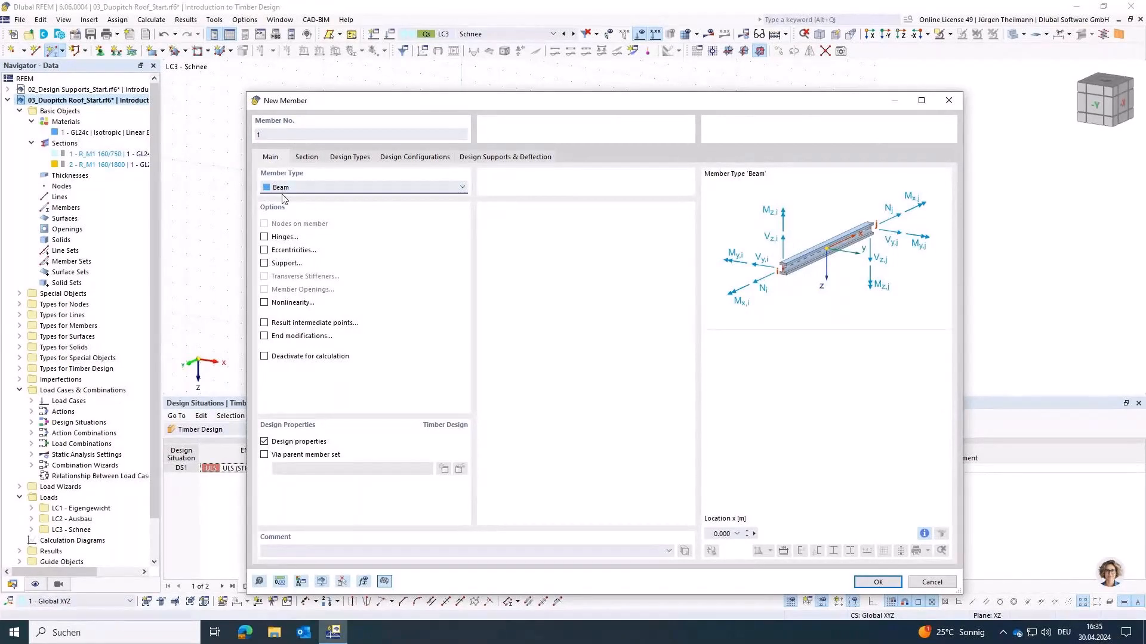
click(307, 157)
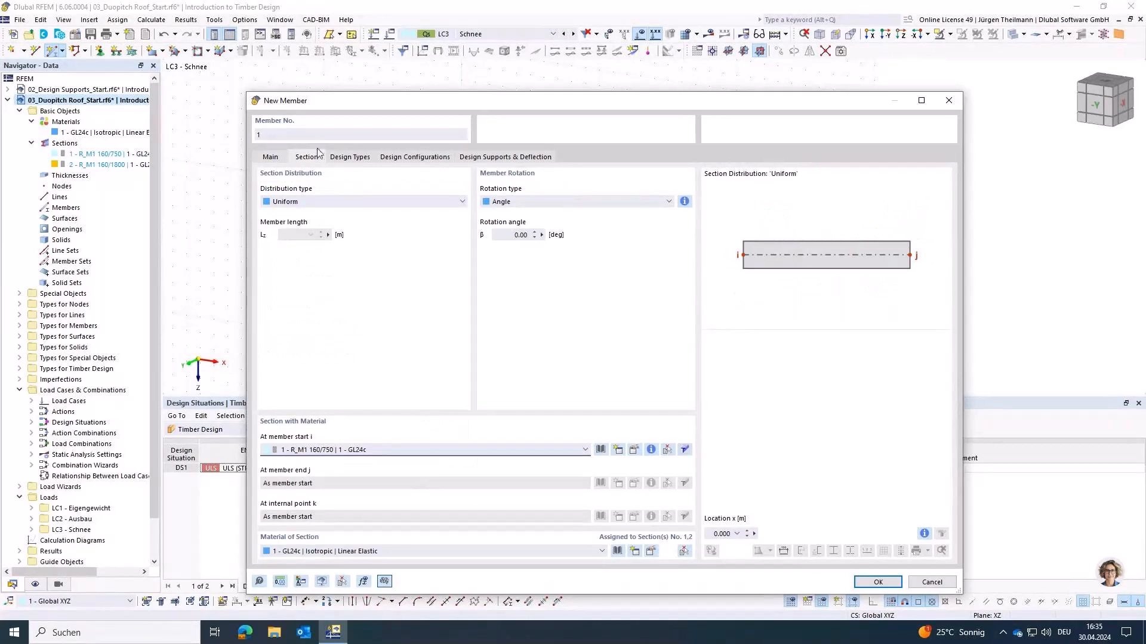
- Preview the Linear and Tapered at start of member section distributions for the new member
click(284, 202)
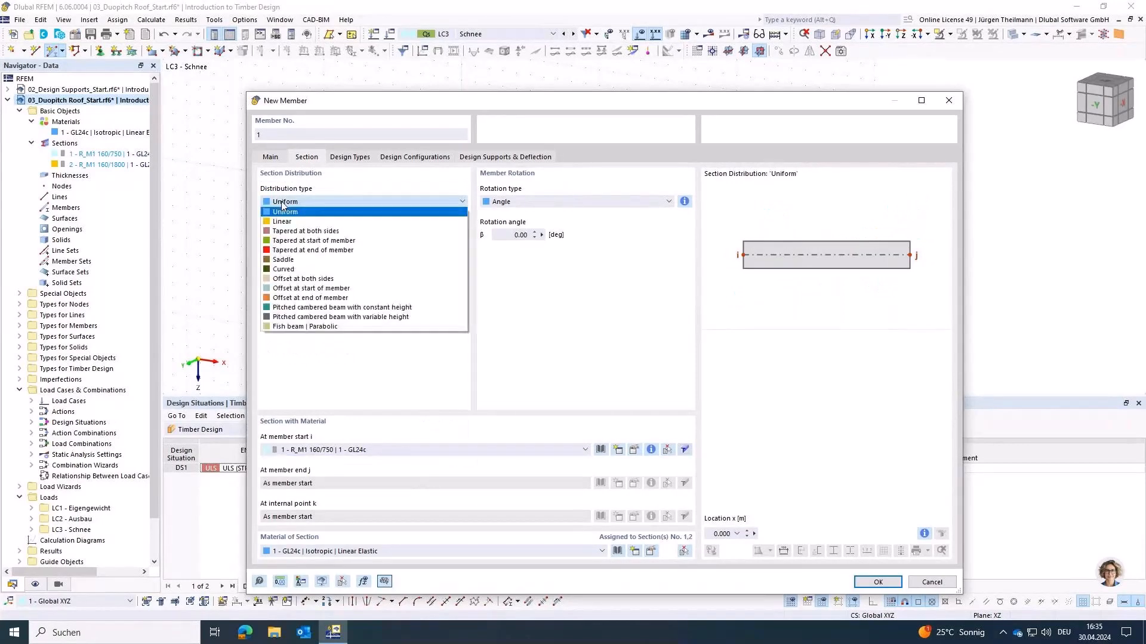
click(304, 222)
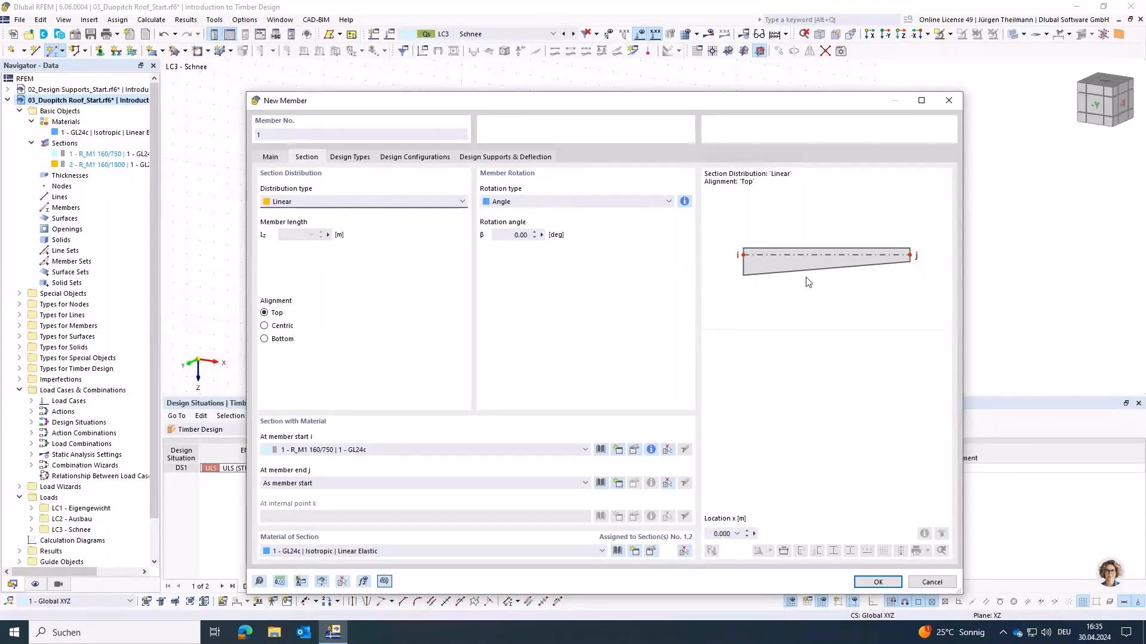
click(387, 203)
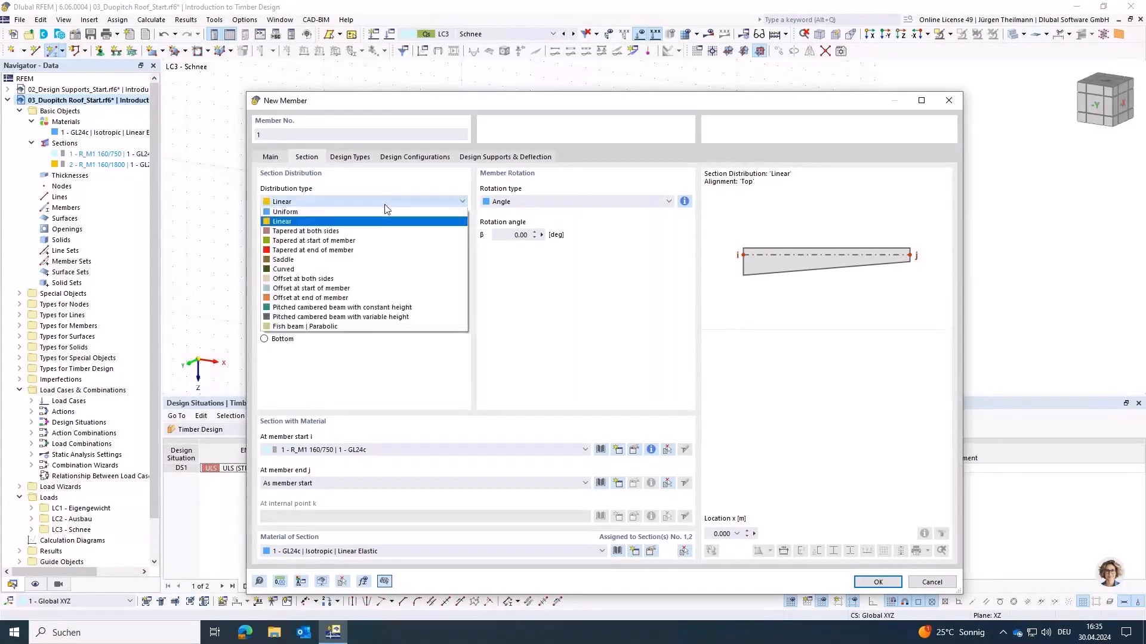
click(379, 241)
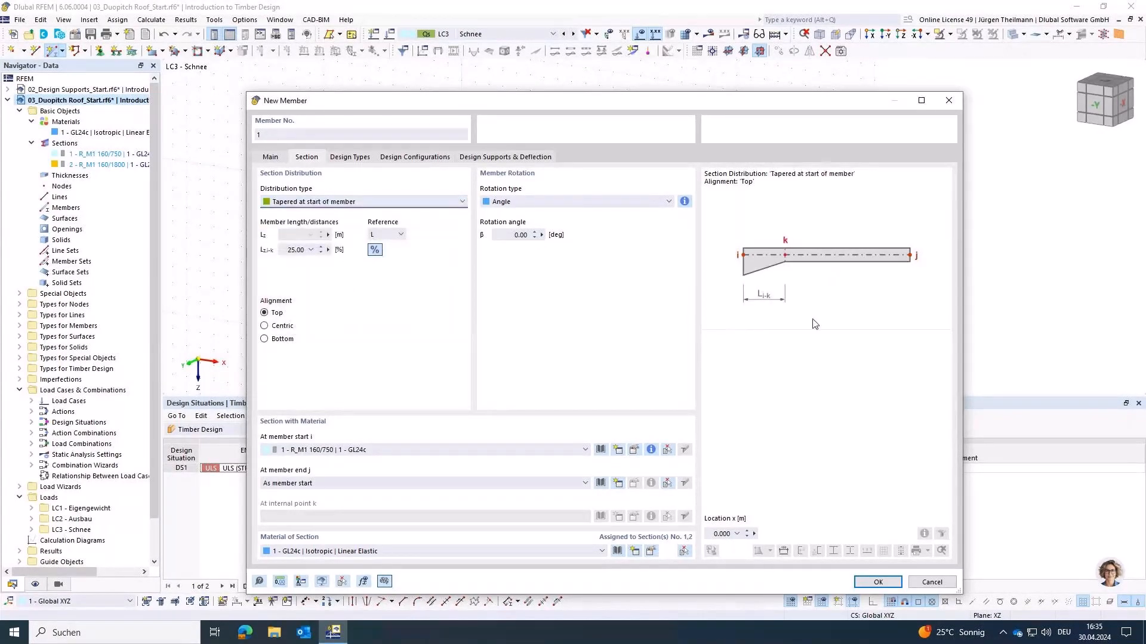
- Set the member's section distribution to Saddle, preview the Centric alignment and choose the Bottom alignment
click(418, 204)
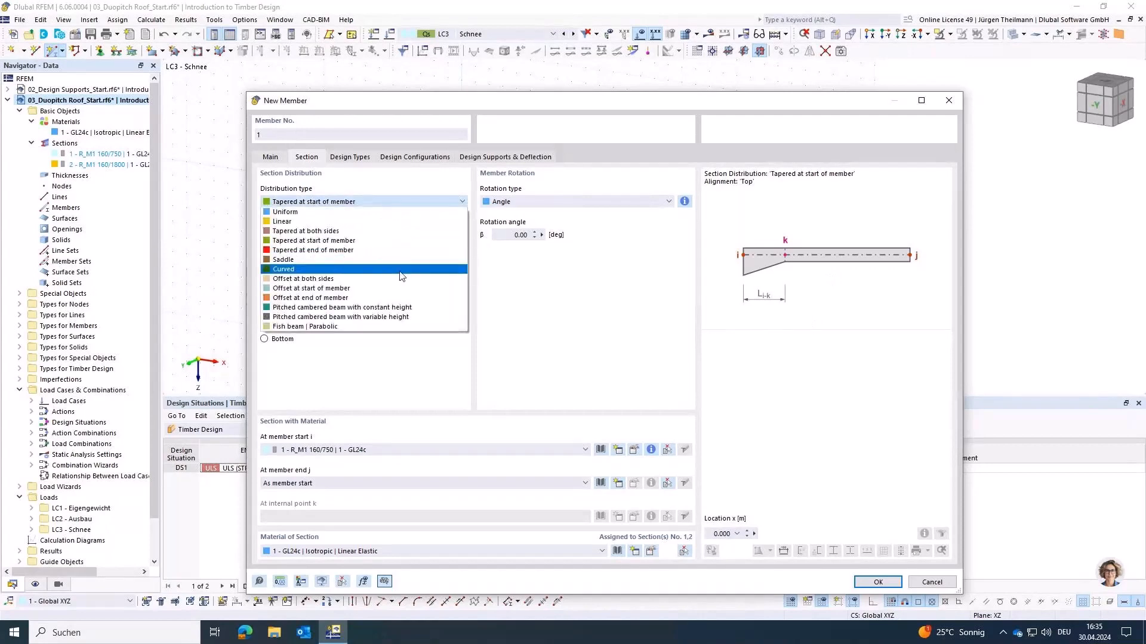
click(401, 260)
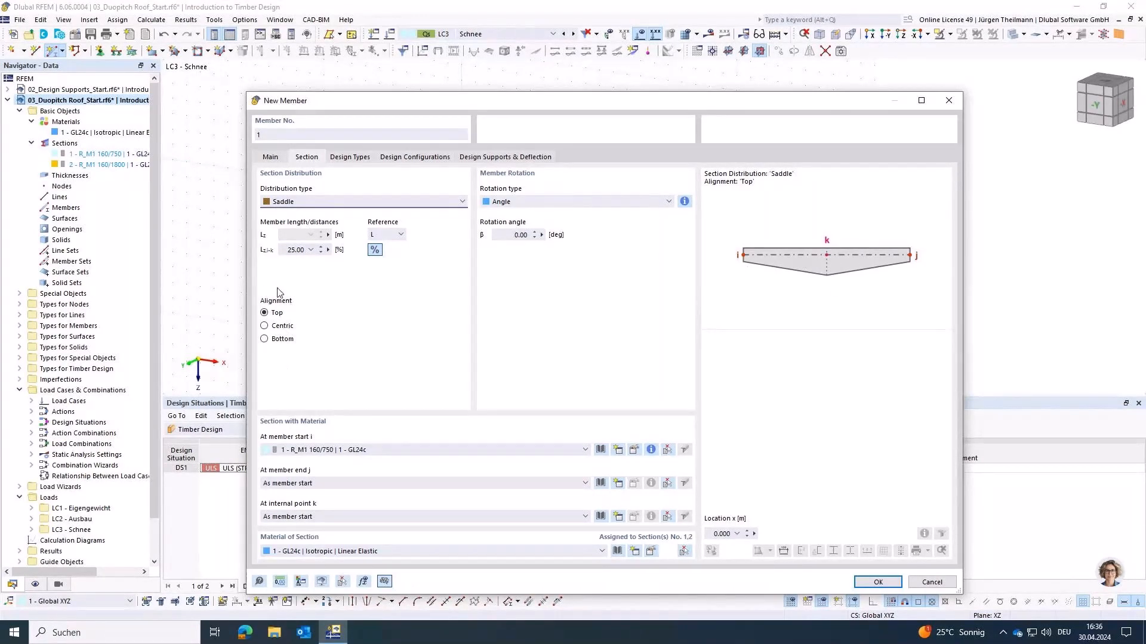
click(265, 326)
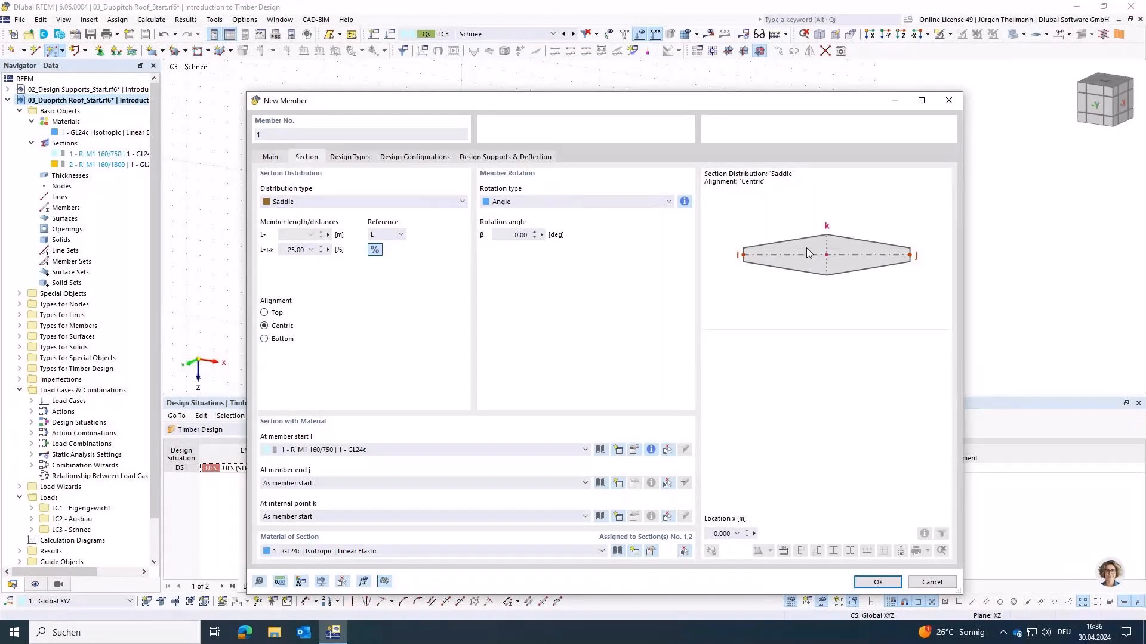
click(265, 339)
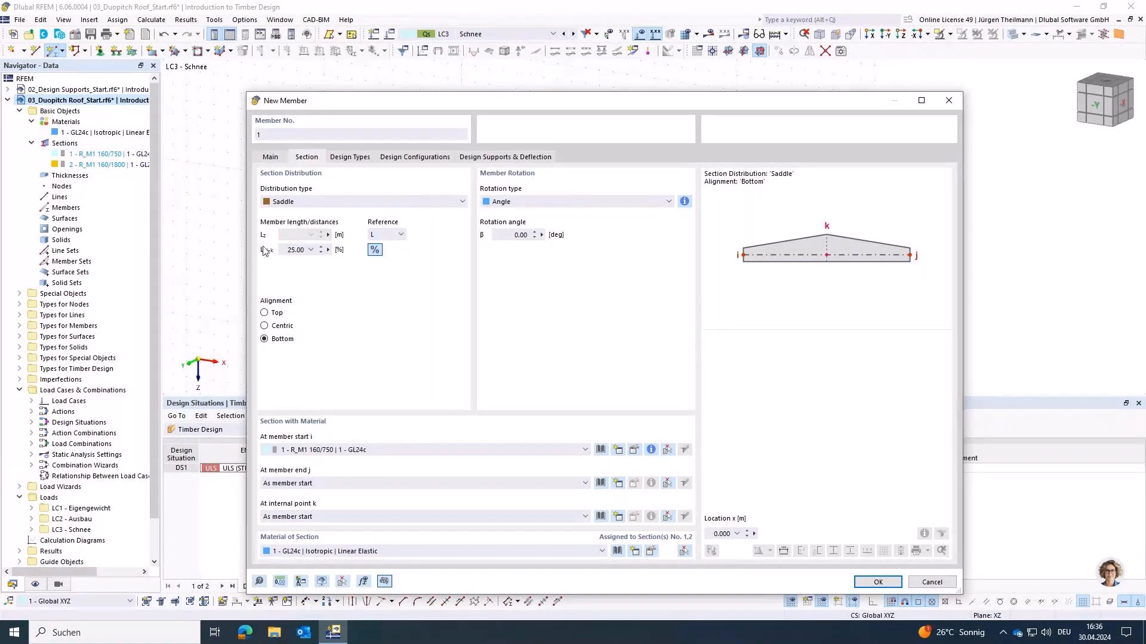
- Set the distance from member start to internal point k to 50 % and assign section 2 - R_M1 160/1800 there
click(285, 250)
key(Delete)
key(Delete)
text(50)
key(Tab)
click(312, 519)
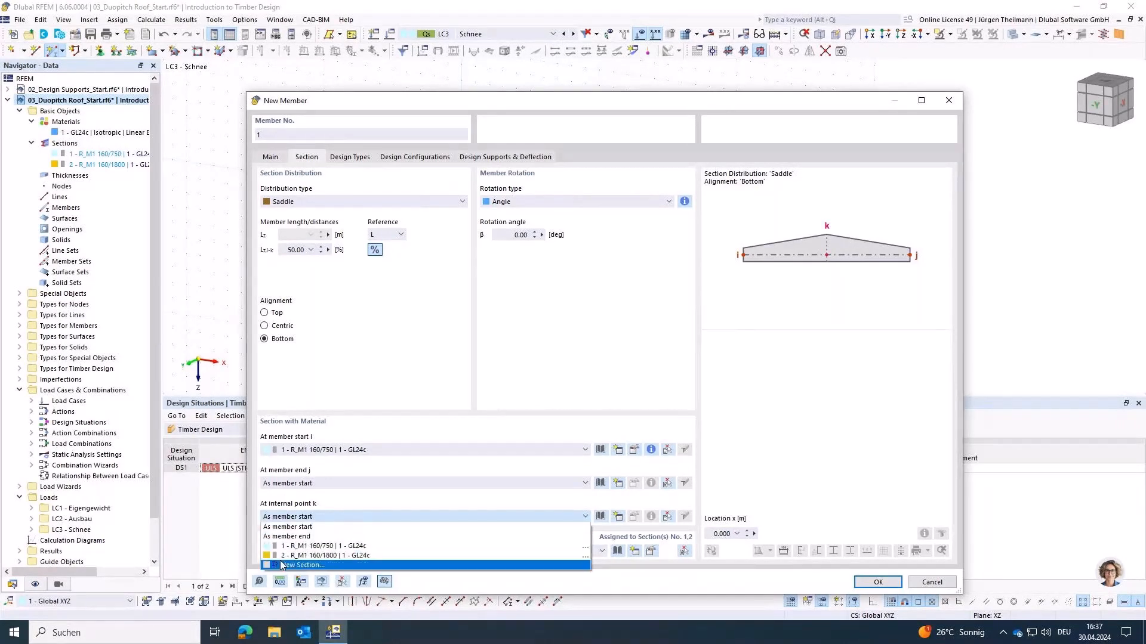
click(322, 556)
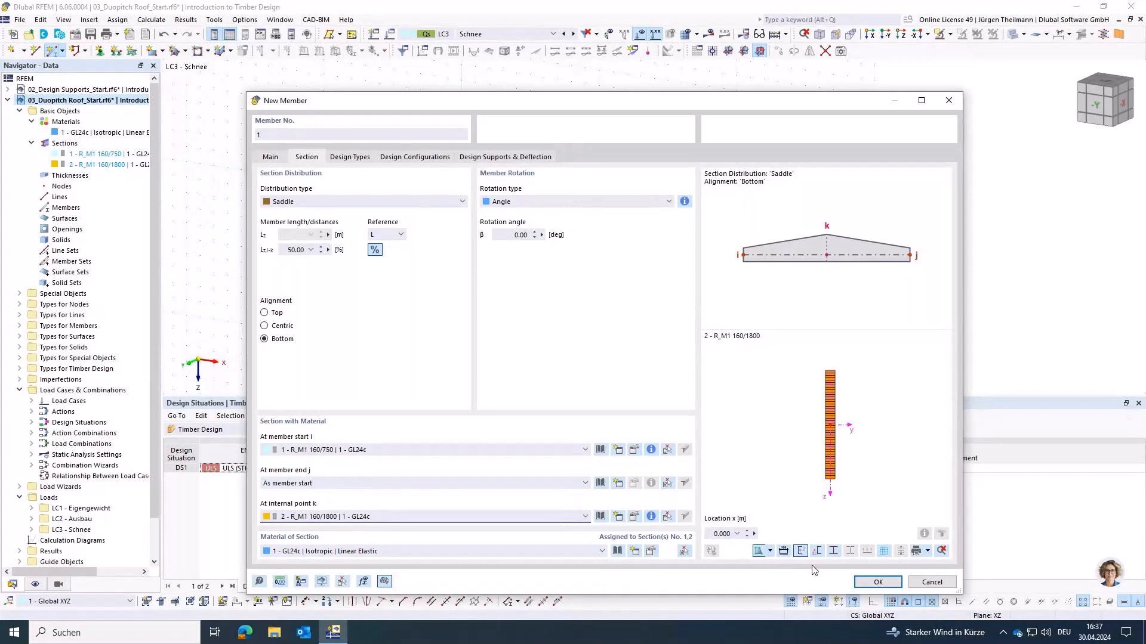
- Confirm the member settings and place the saddle beam from the origin to X 24.000 m, Y and Z 0.000 m
click(879, 583)
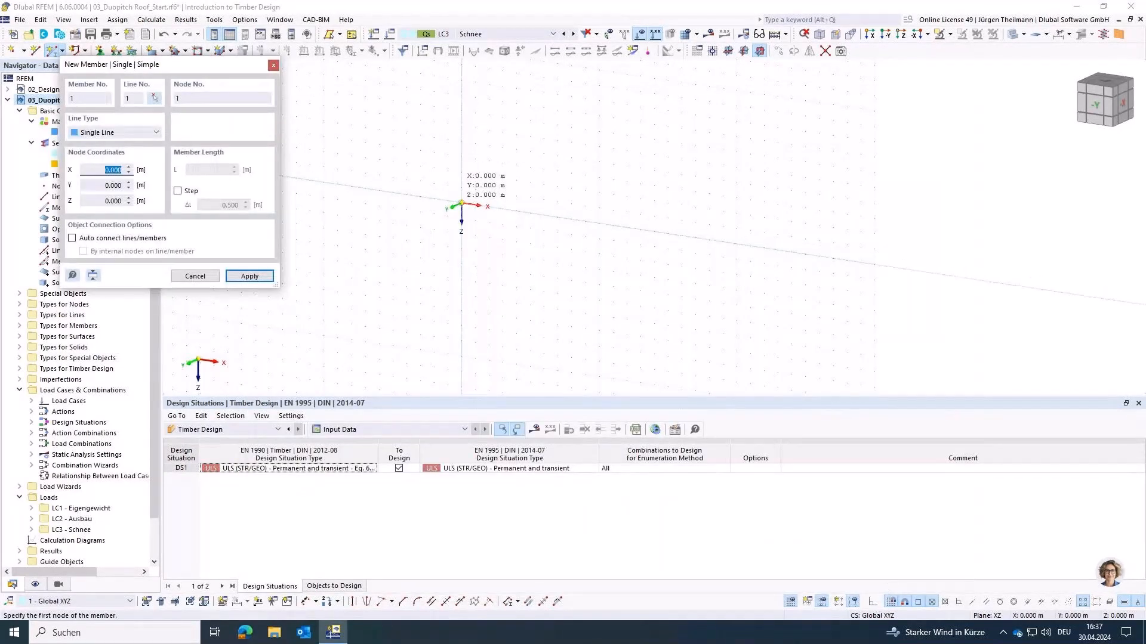
click(461, 204)
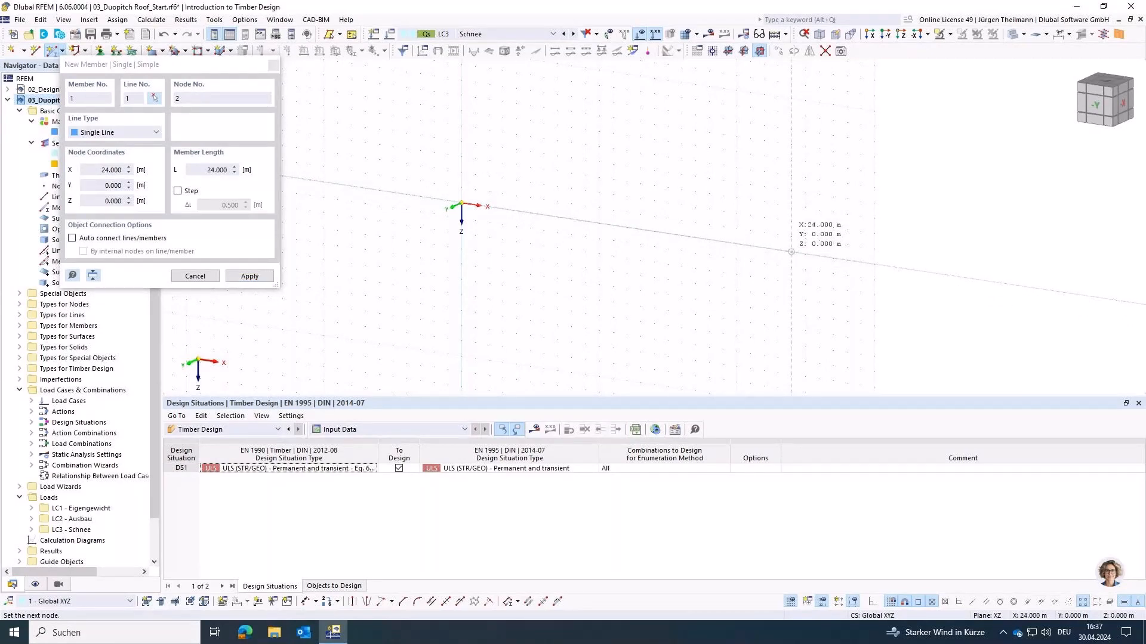
click(791, 252)
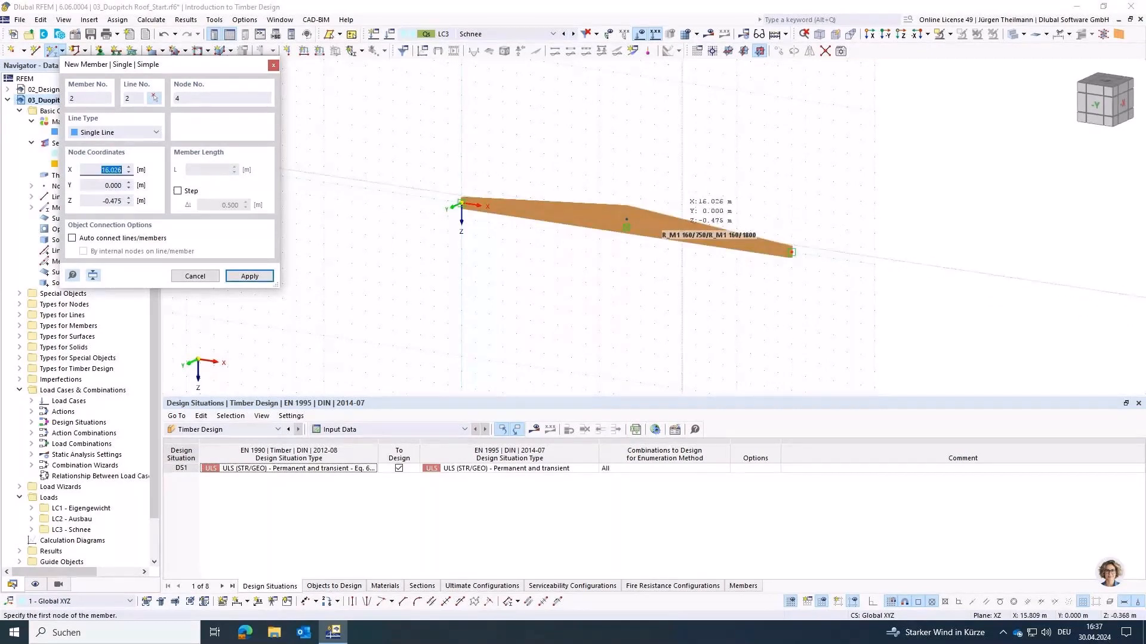
scroll(647, 247, up, 3)
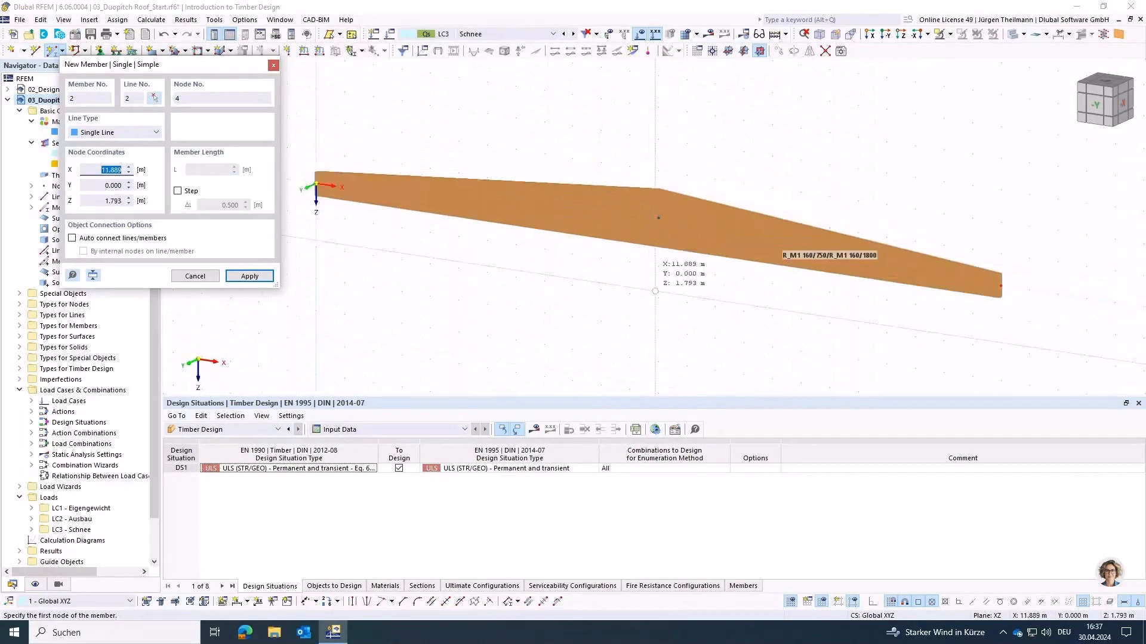
key(Escape)
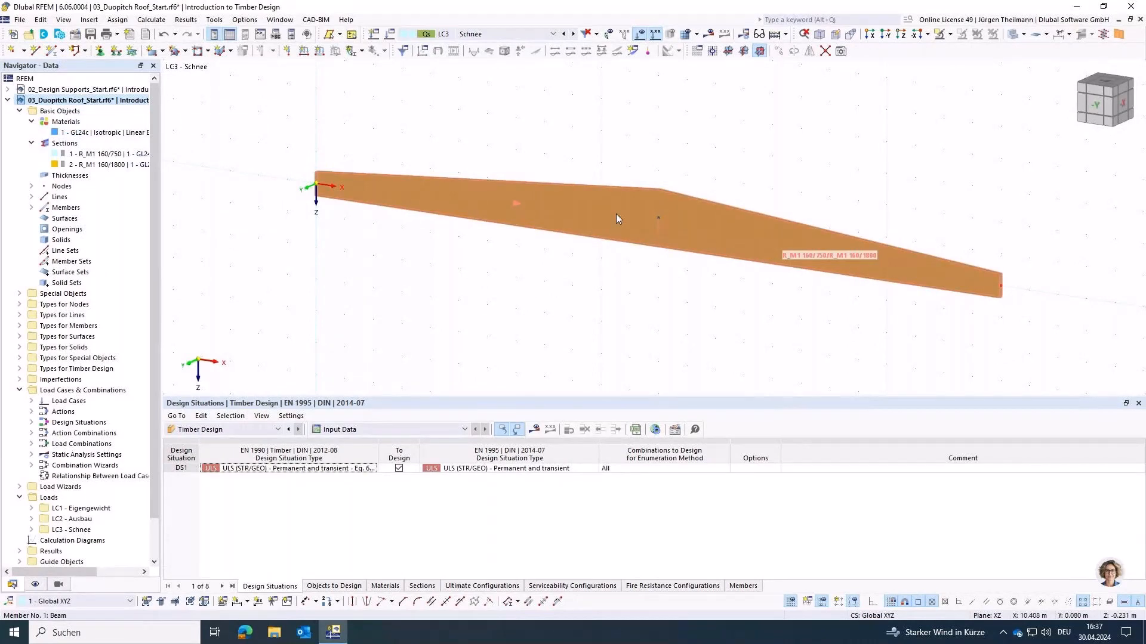
- Create five evenly spaced 'On Member' intermediate nodes on the saddle beam without dividing the member
mouse_move(554, 226)
right_click(582, 215)
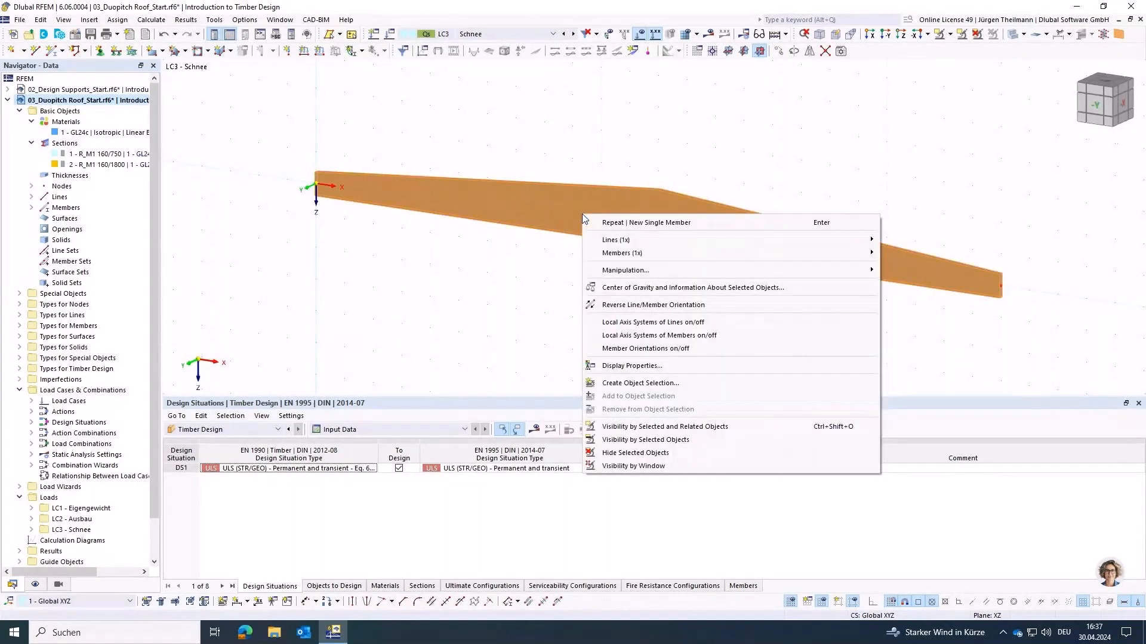
mouse_move(776, 253)
mouse_move(974, 357)
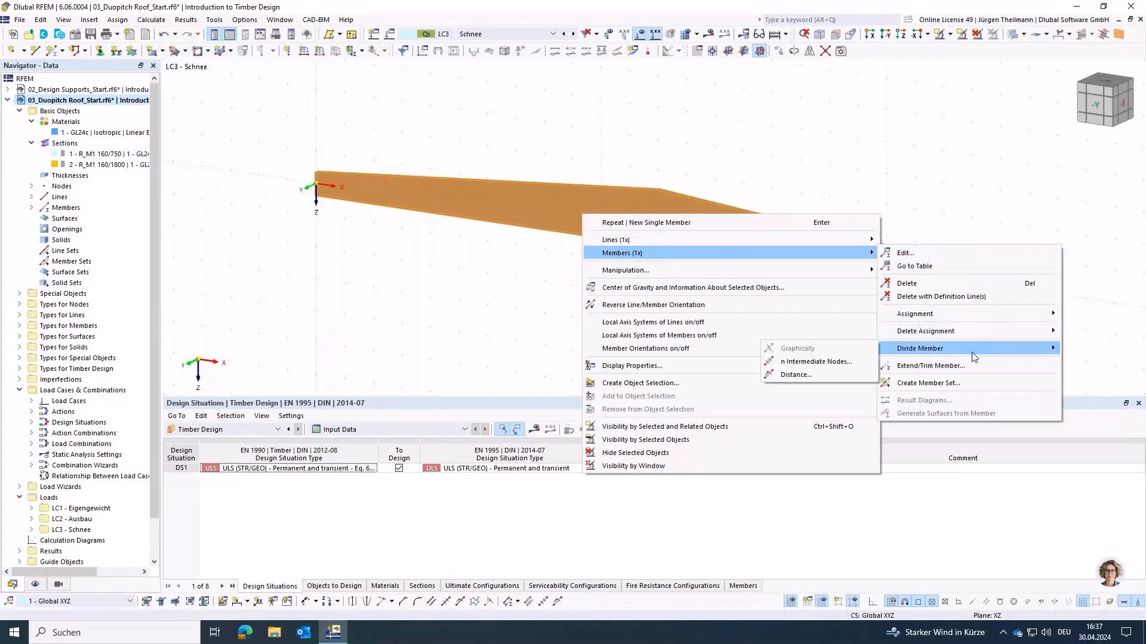
click(838, 362)
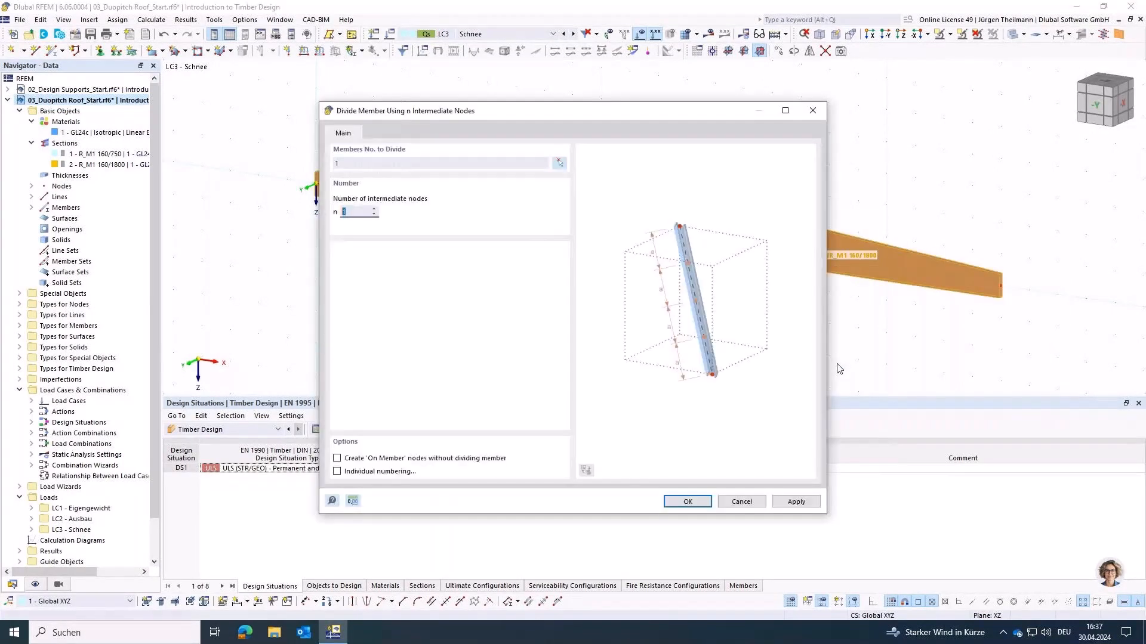
scroll(356, 212, up, 4)
click(337, 459)
click(688, 502)
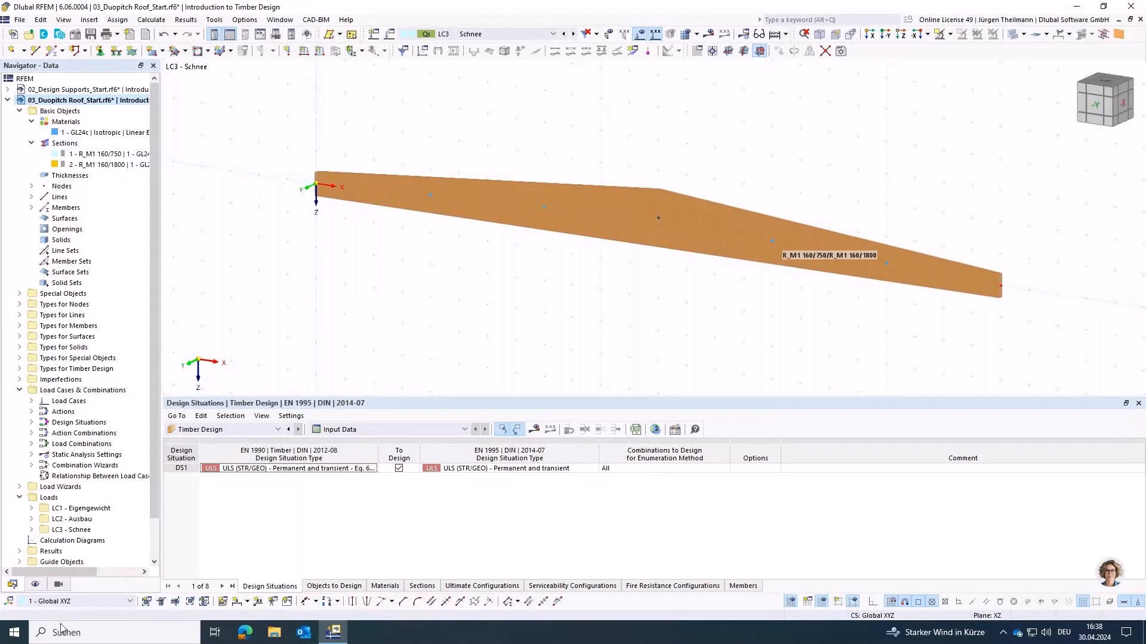
- Turn off the display of the section names on members
click(35, 584)
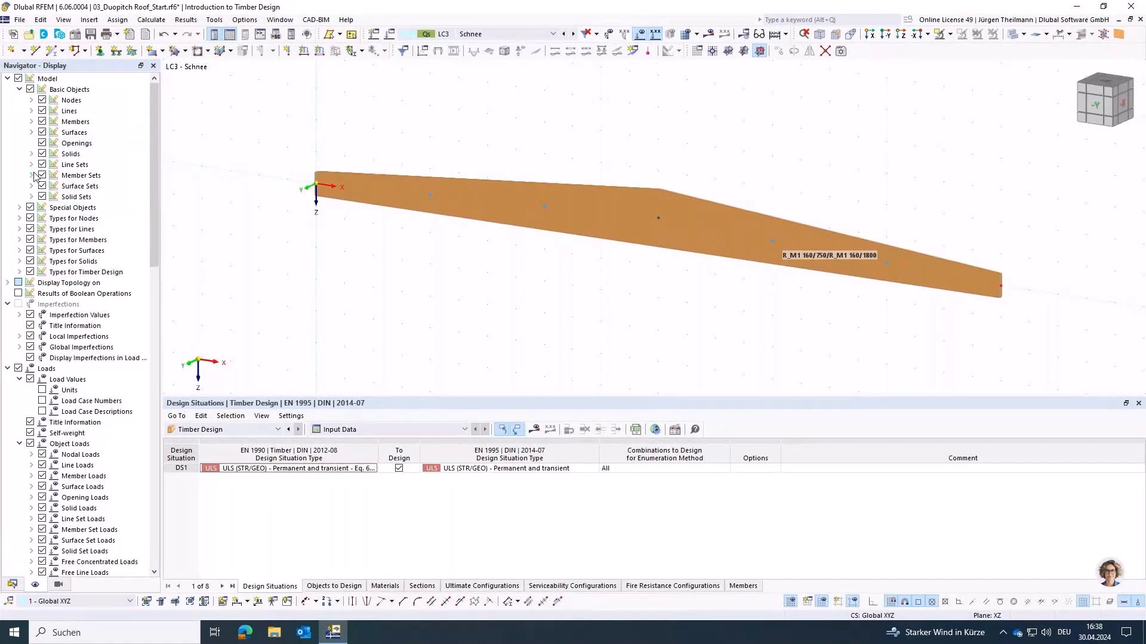
click(31, 122)
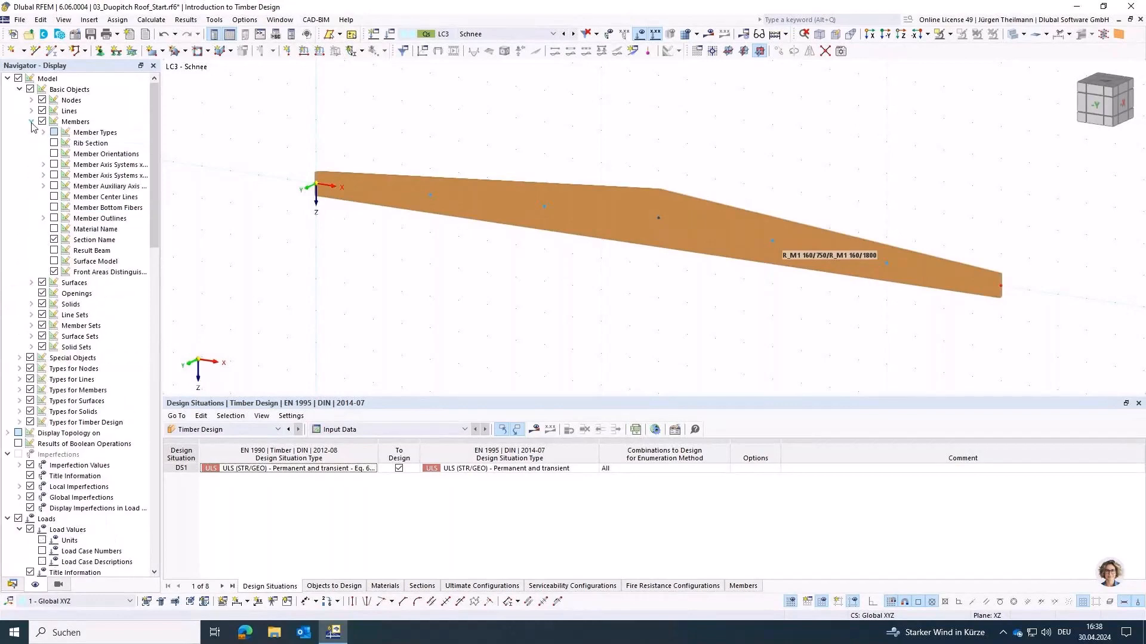
click(54, 240)
click(55, 239)
click(54, 240)
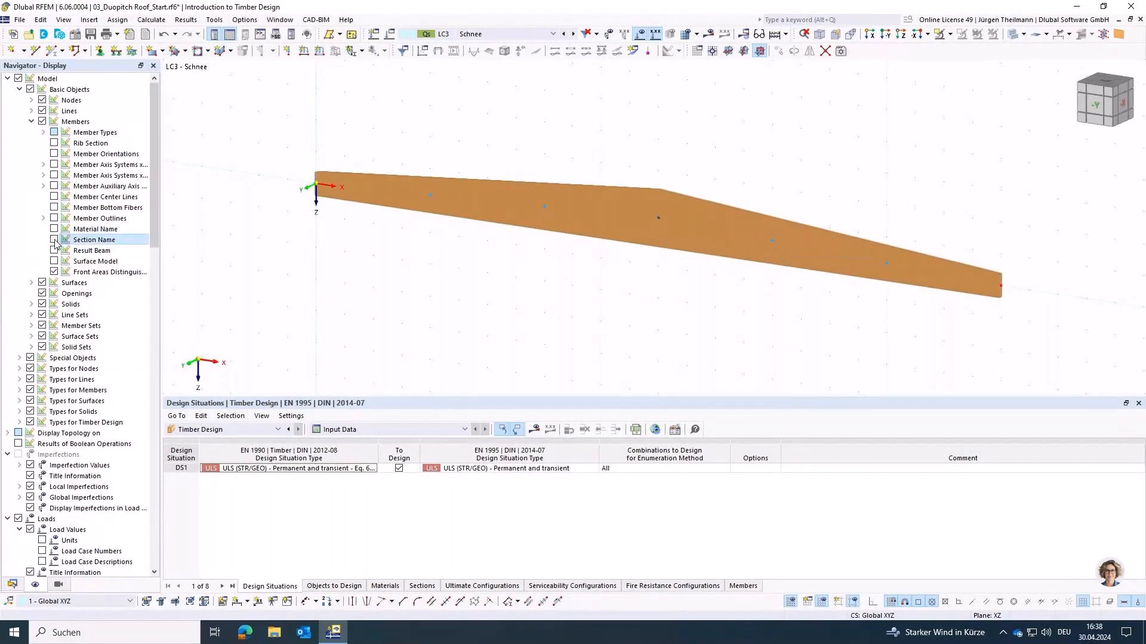
- Temporarily display the member's material name and section name labels in the model view and hide them again
click(54, 229)
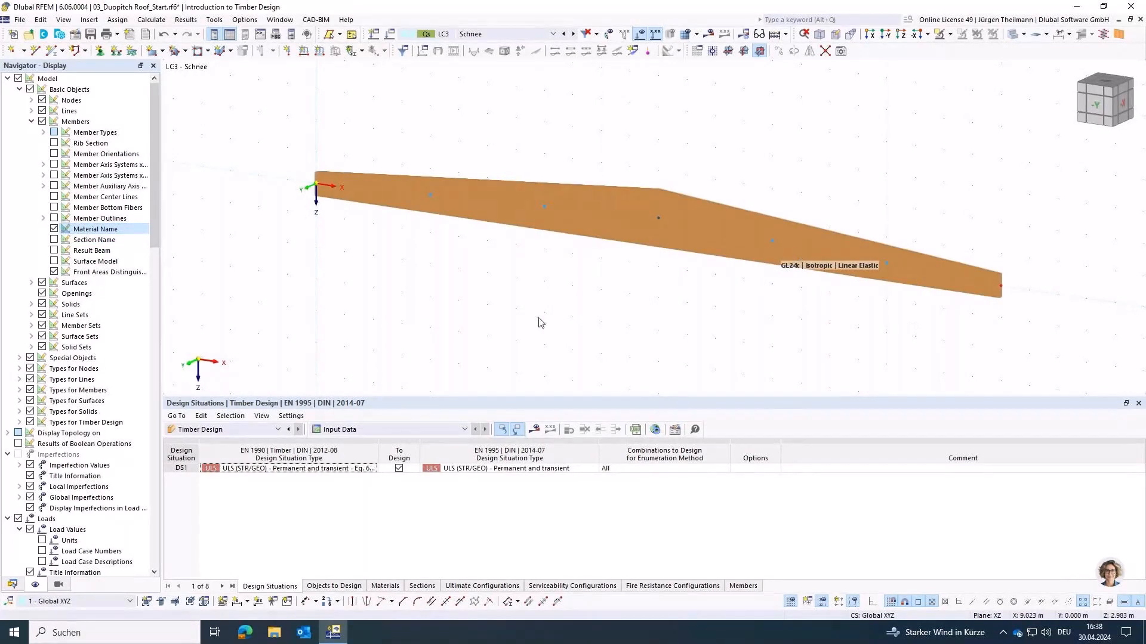
click(54, 239)
click(54, 228)
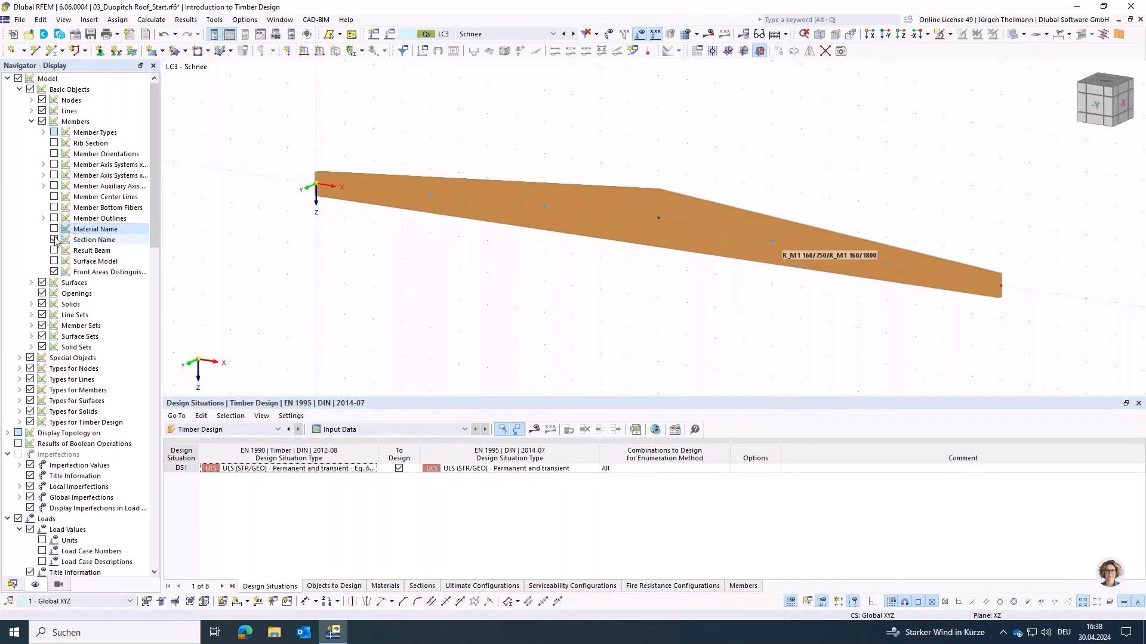
click(54, 240)
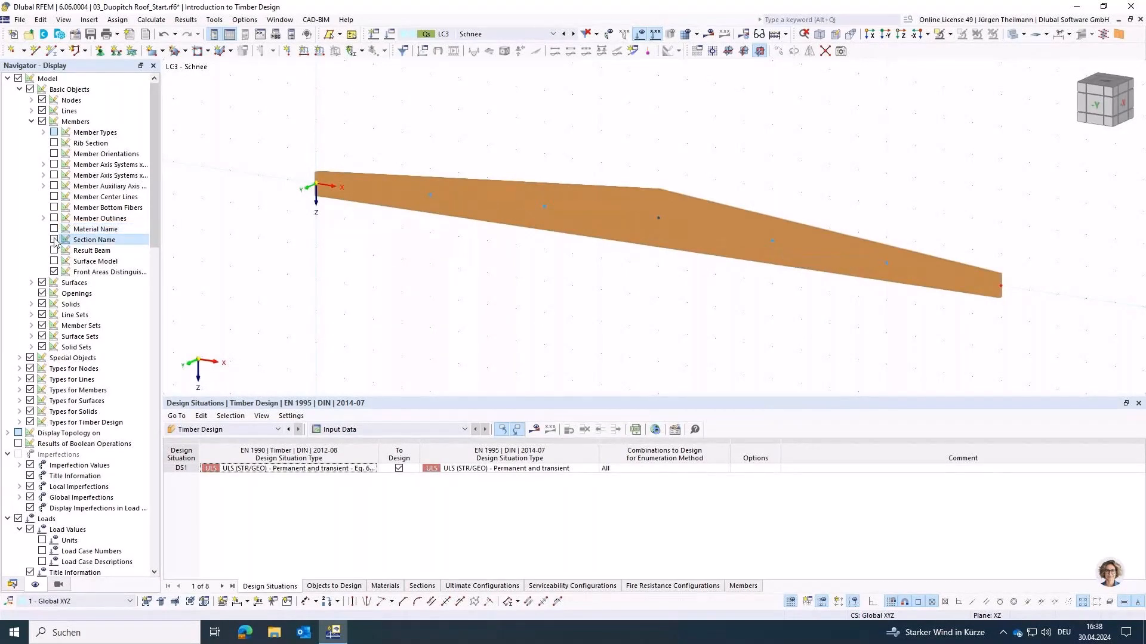
- Open the duopitch roof beam for editing and create a new effective lengths definition for its timber design
click(13, 584)
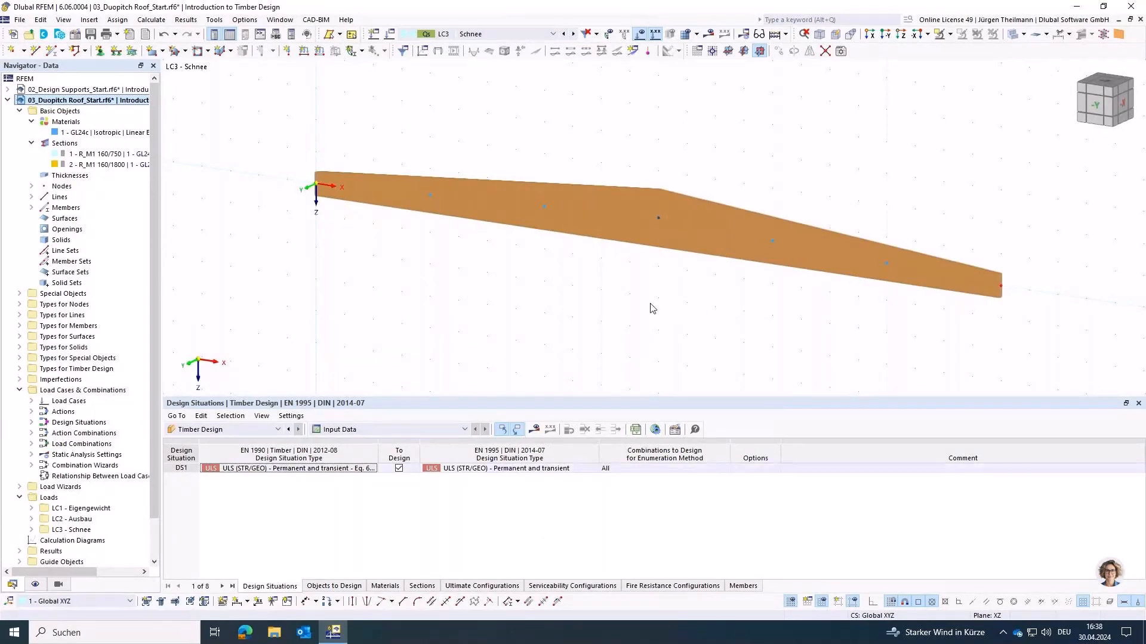
double_click(609, 213)
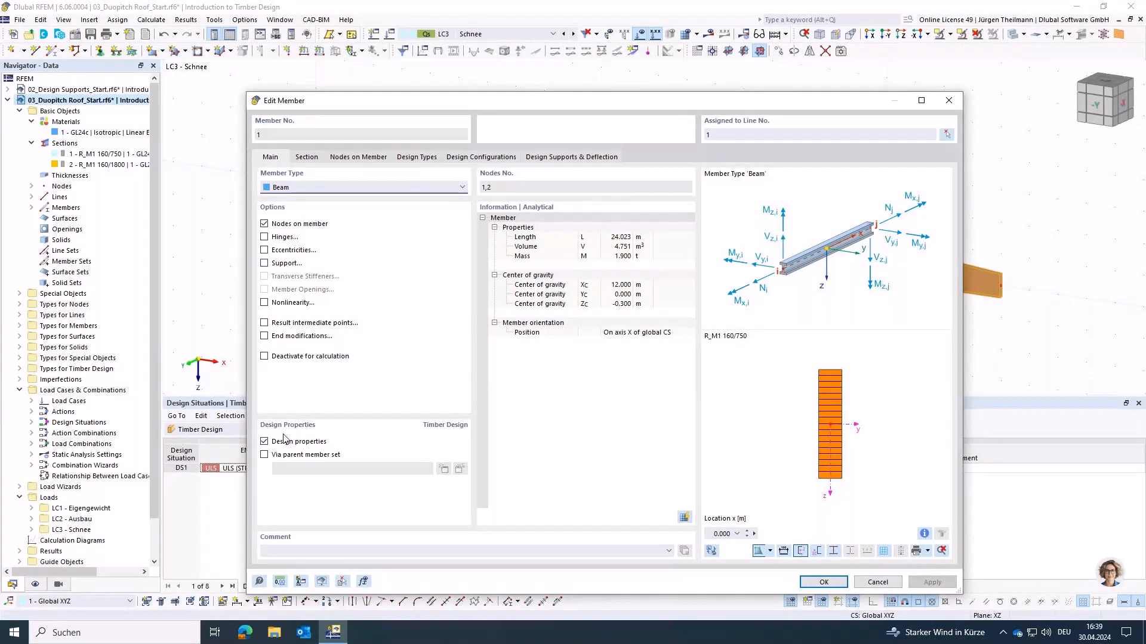
click(421, 159)
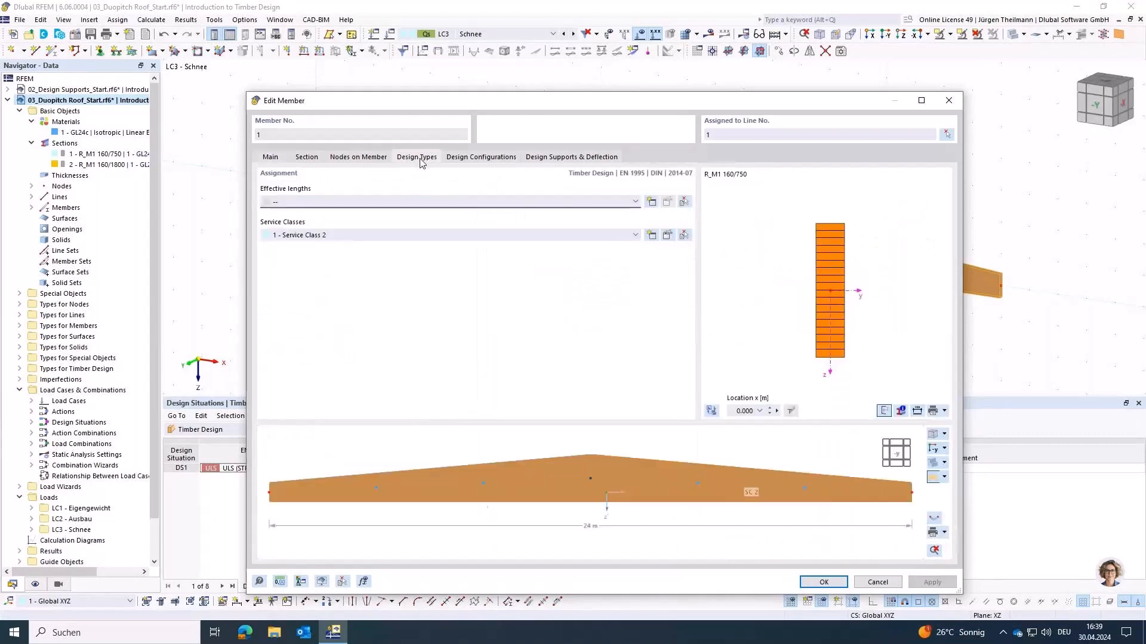
click(651, 202)
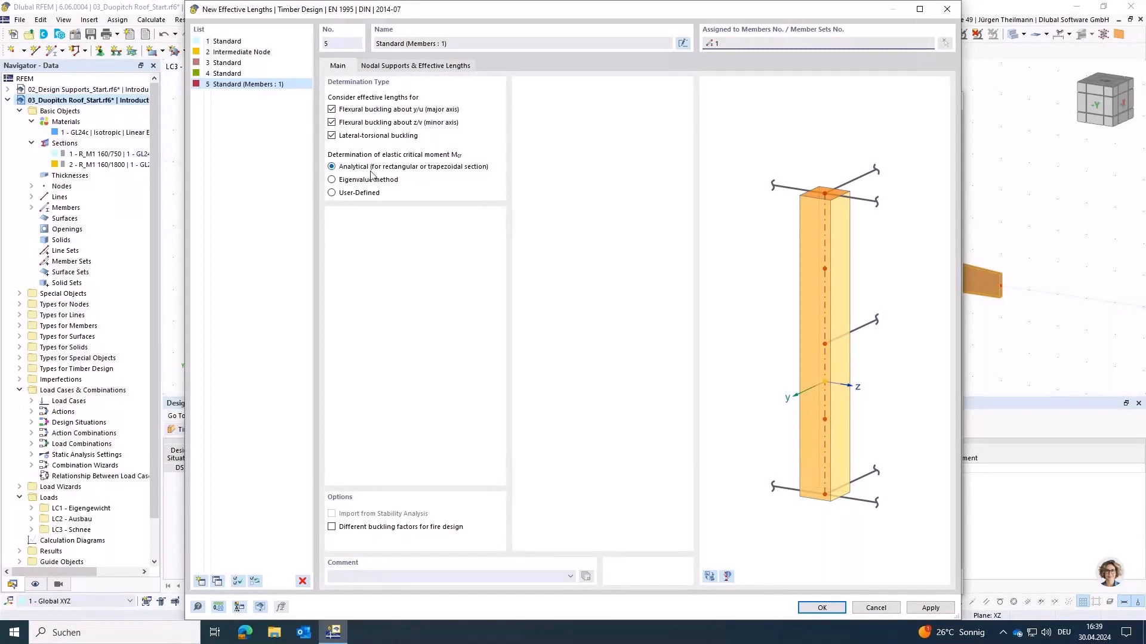
- Try the User-Defined option for the elastic critical moment, inspect its critical moment entry, and switch back to Analytical
click(331, 193)
click(449, 67)
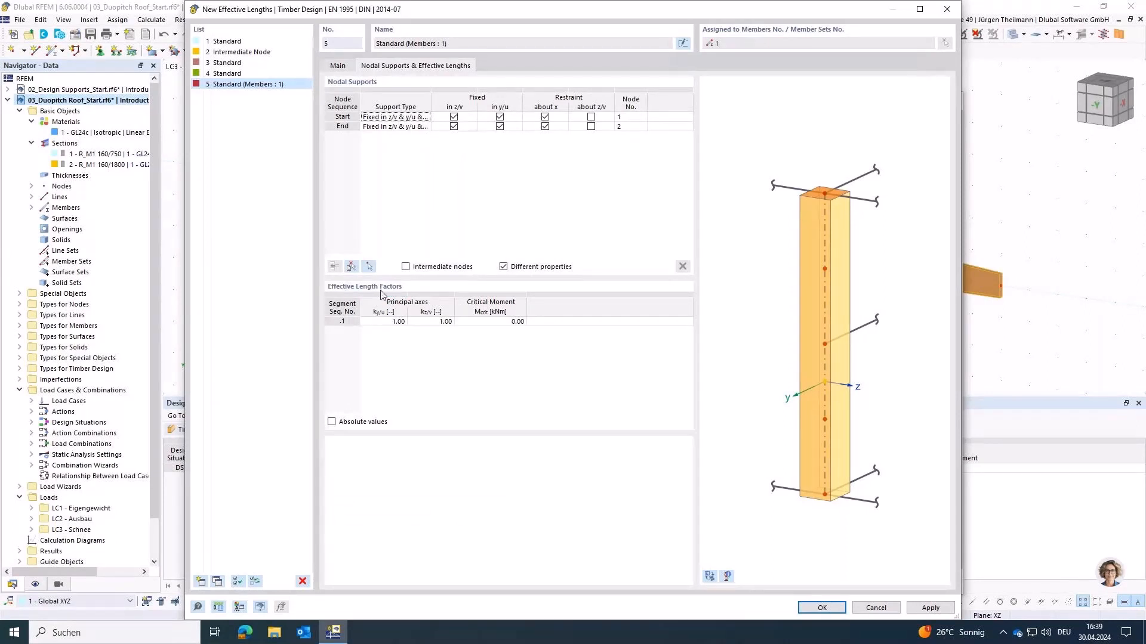
click(506, 322)
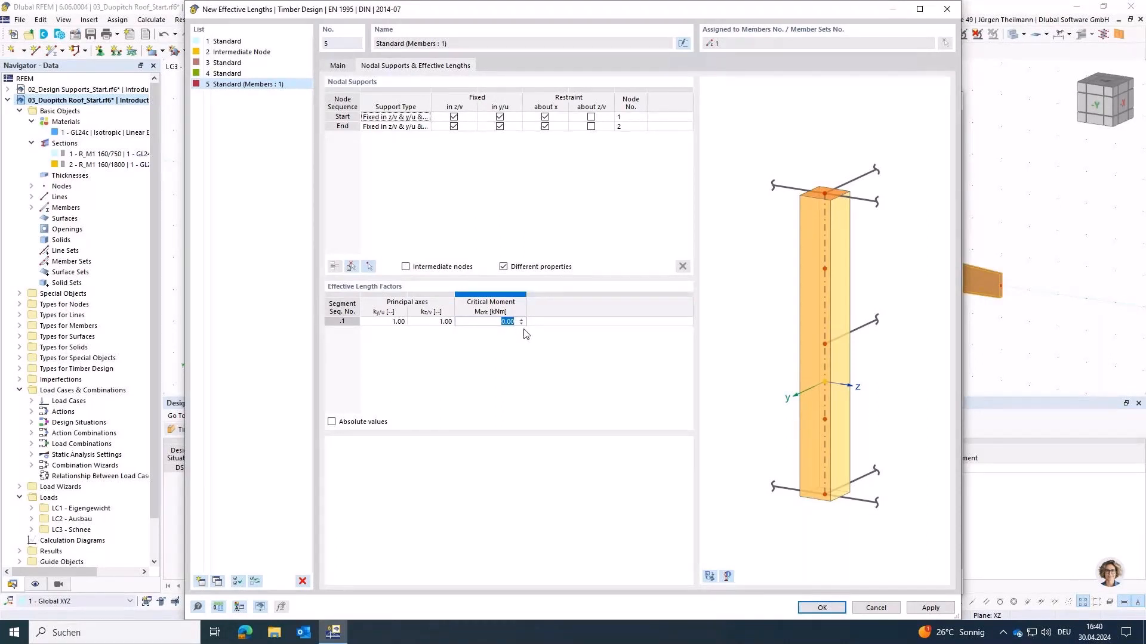
click(332, 69)
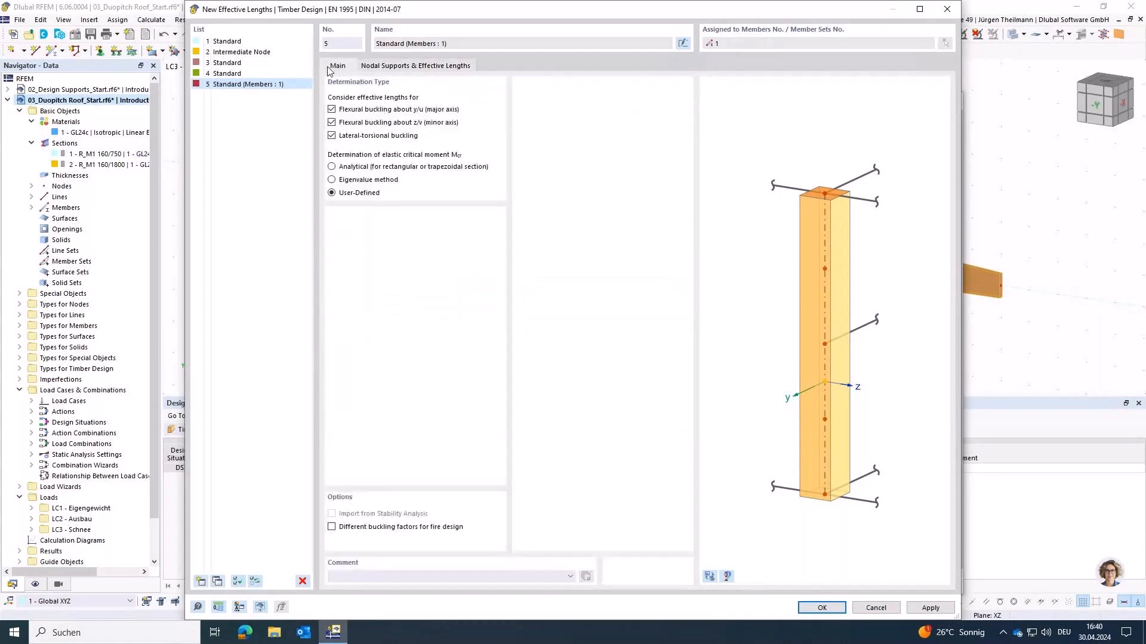
click(332, 167)
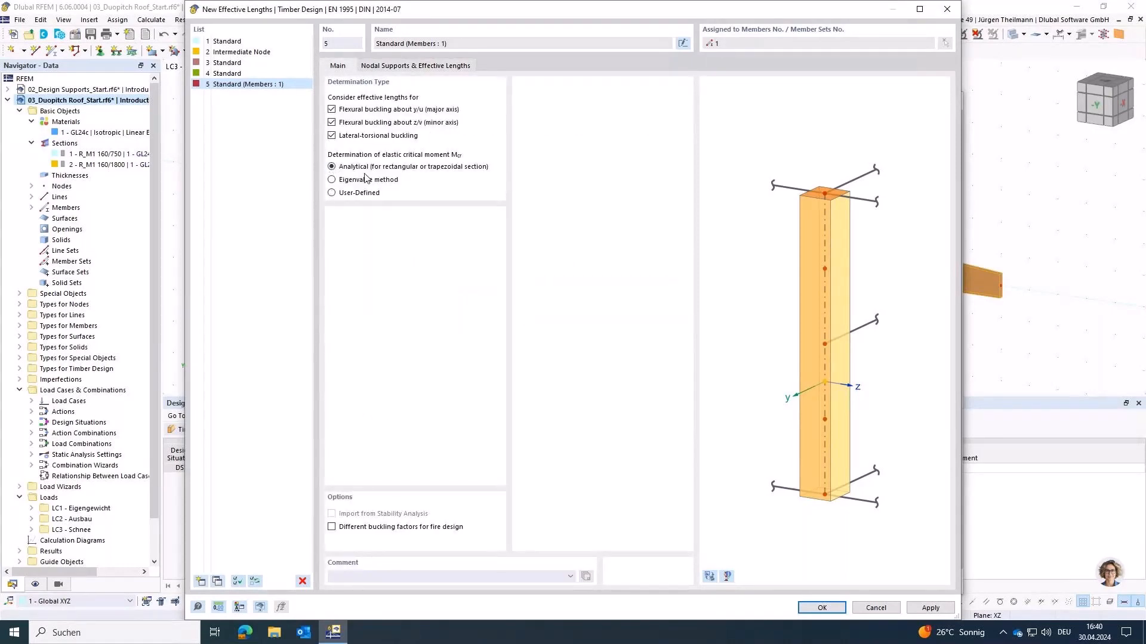
- Show the actual model in the effective lengths preview and examine the beam's start support and the nodes along it
click(418, 67)
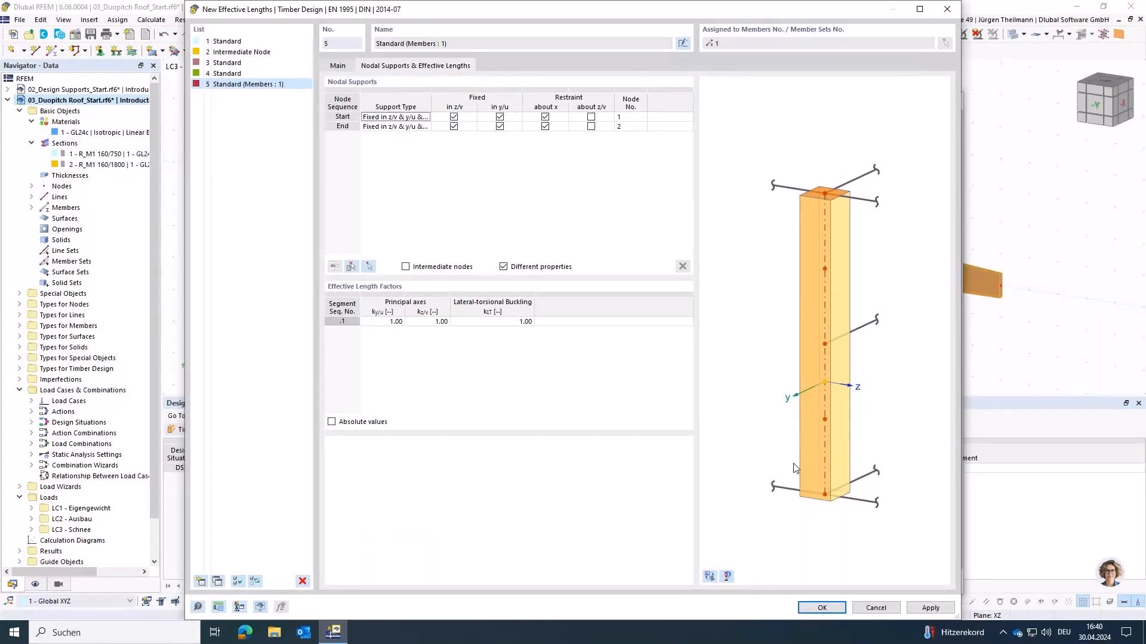
click(710, 577)
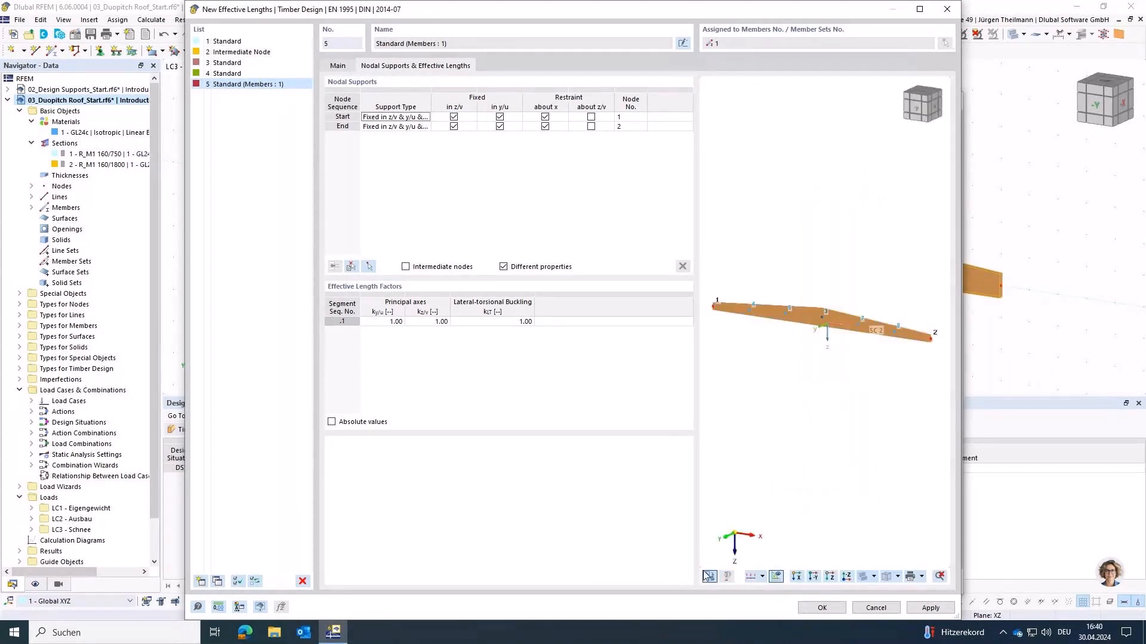
scroll(738, 312, up, 2)
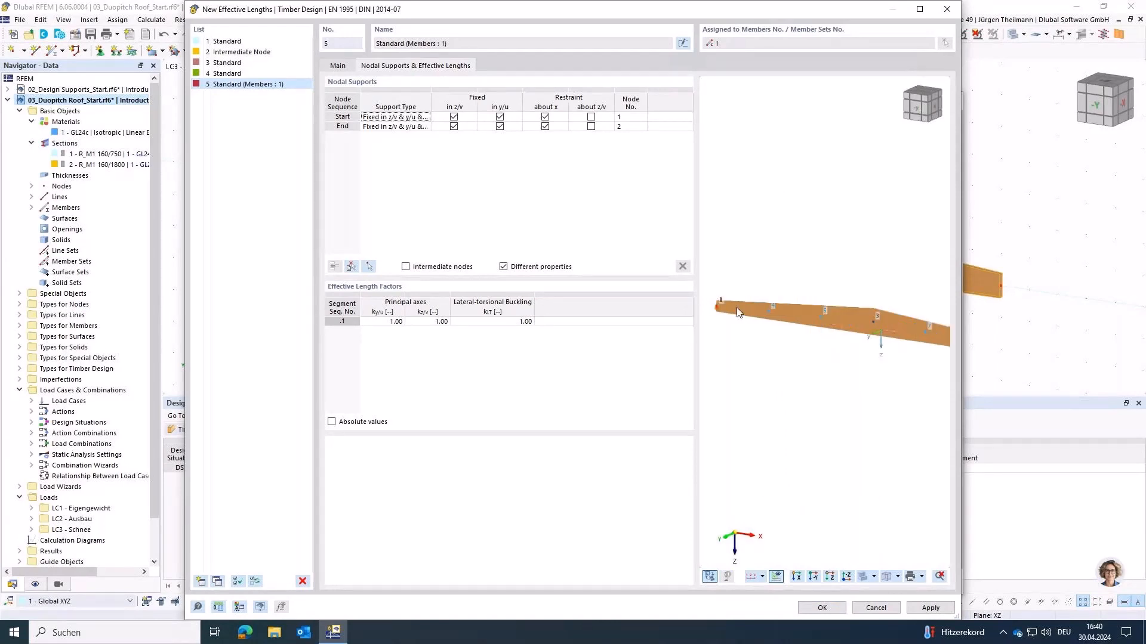
scroll(738, 312, up, 1)
middle_drag(742, 320, 824, 327)
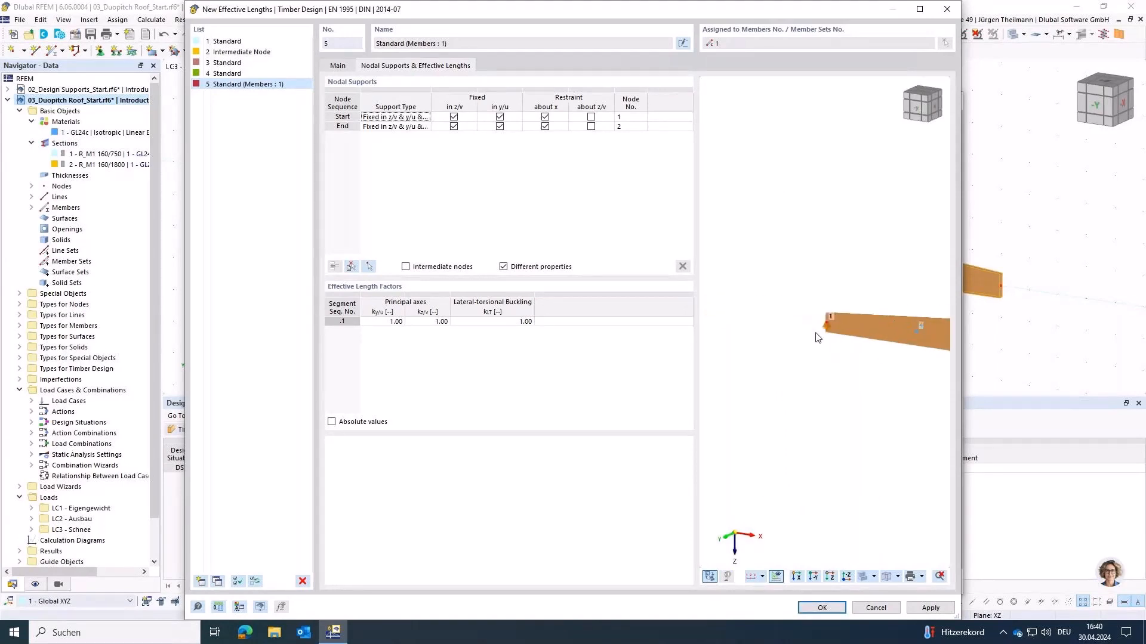
scroll(817, 338, up, 4)
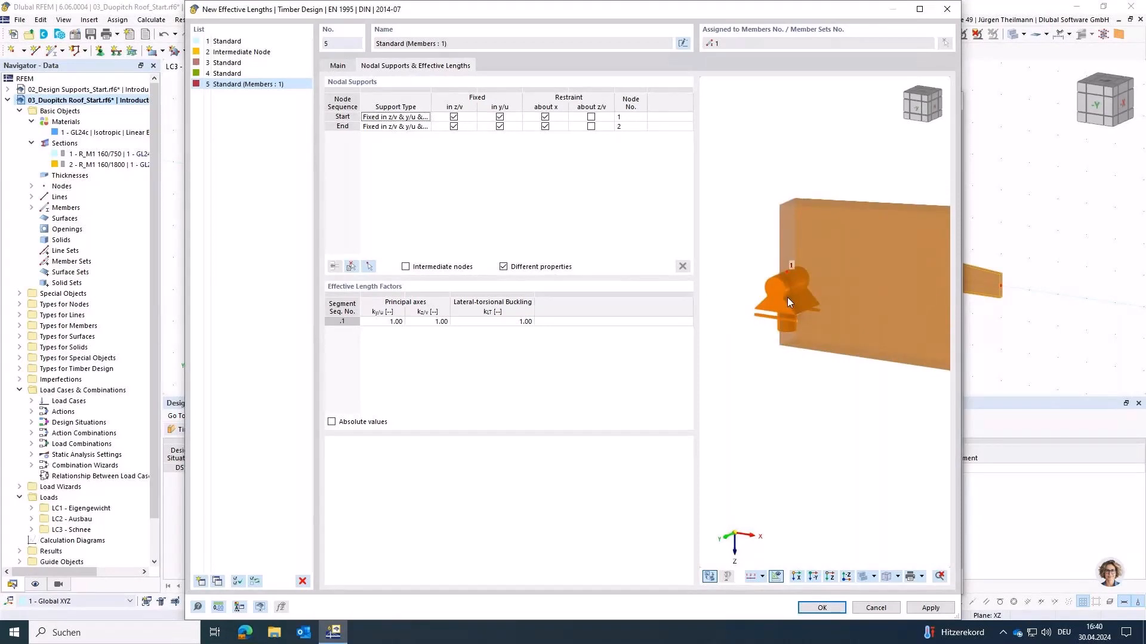
scroll(786, 297, down, 3)
middle_drag(862, 384, 774, 347)
scroll(774, 347, down, 2)
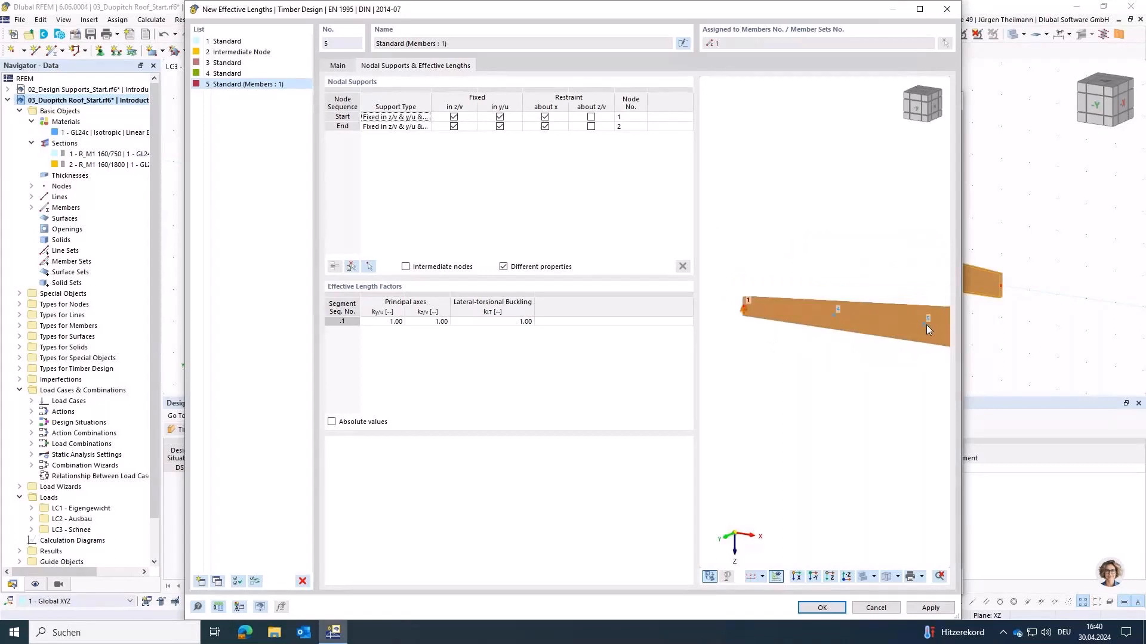
scroll(901, 401, down, 2)
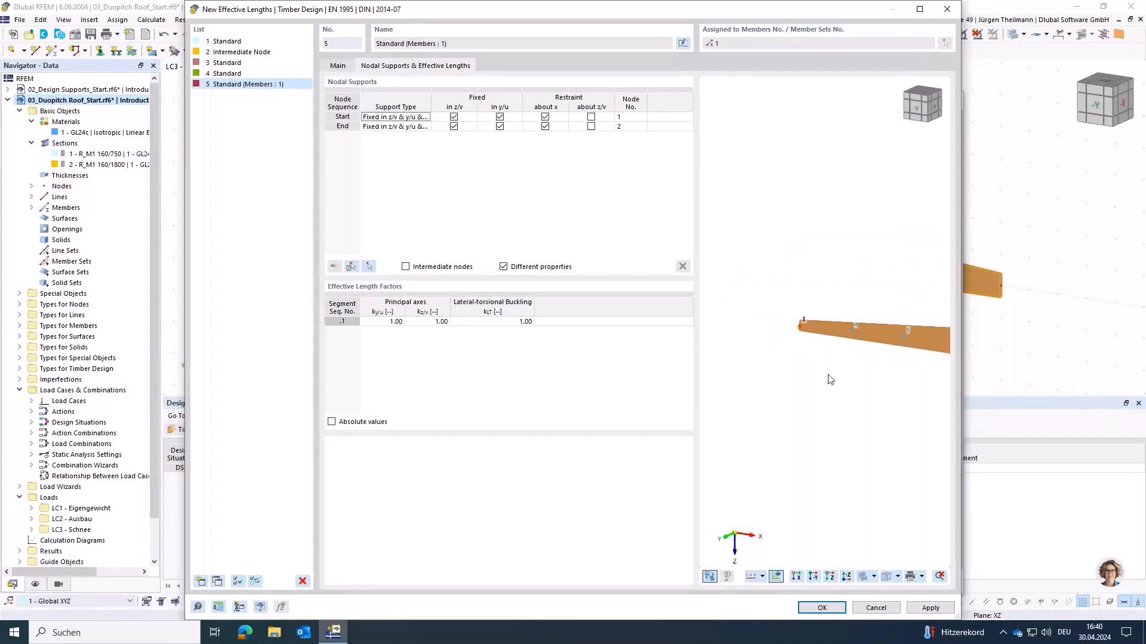
middle_drag(830, 380, 711, 356)
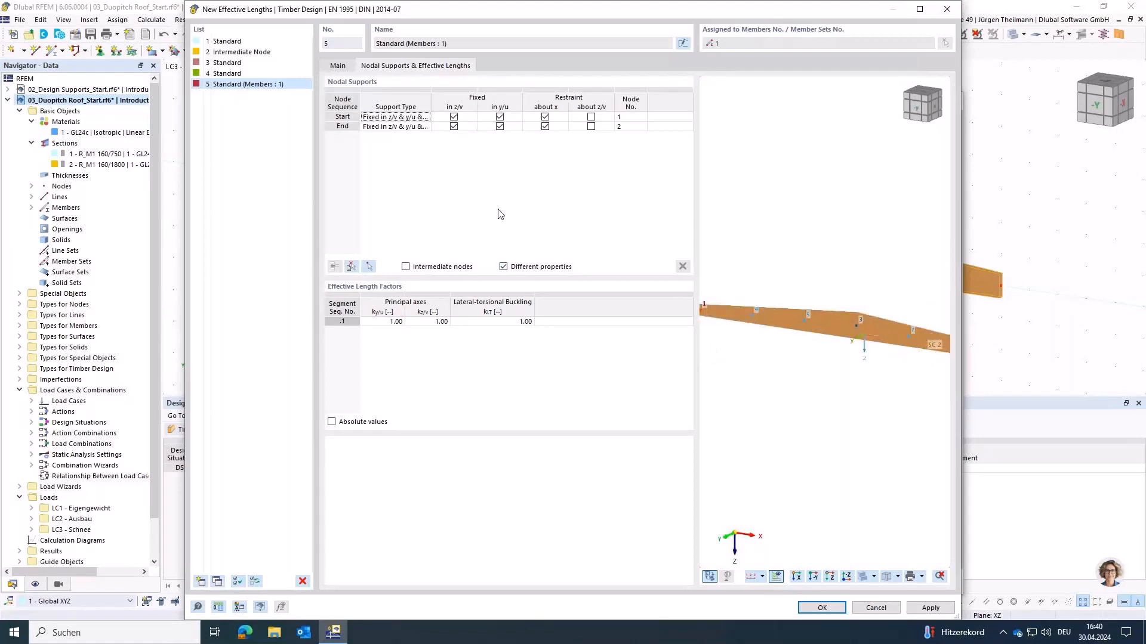
- Enable intermediate nodes for the nodal supports and import them from member 1 in the model
click(405, 267)
click(351, 269)
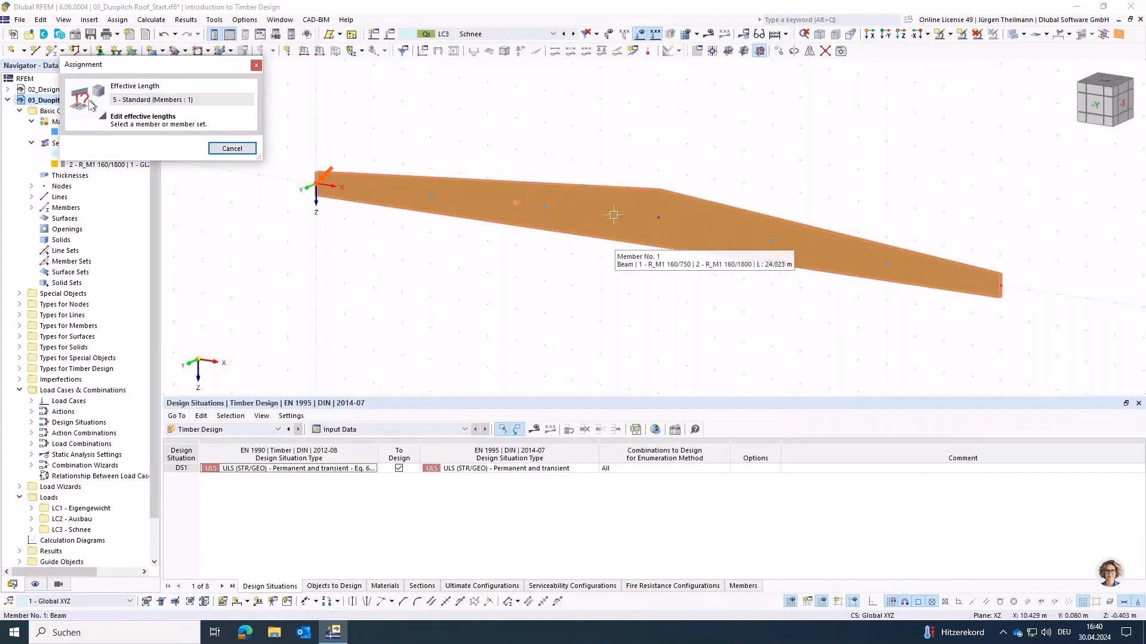
click(596, 231)
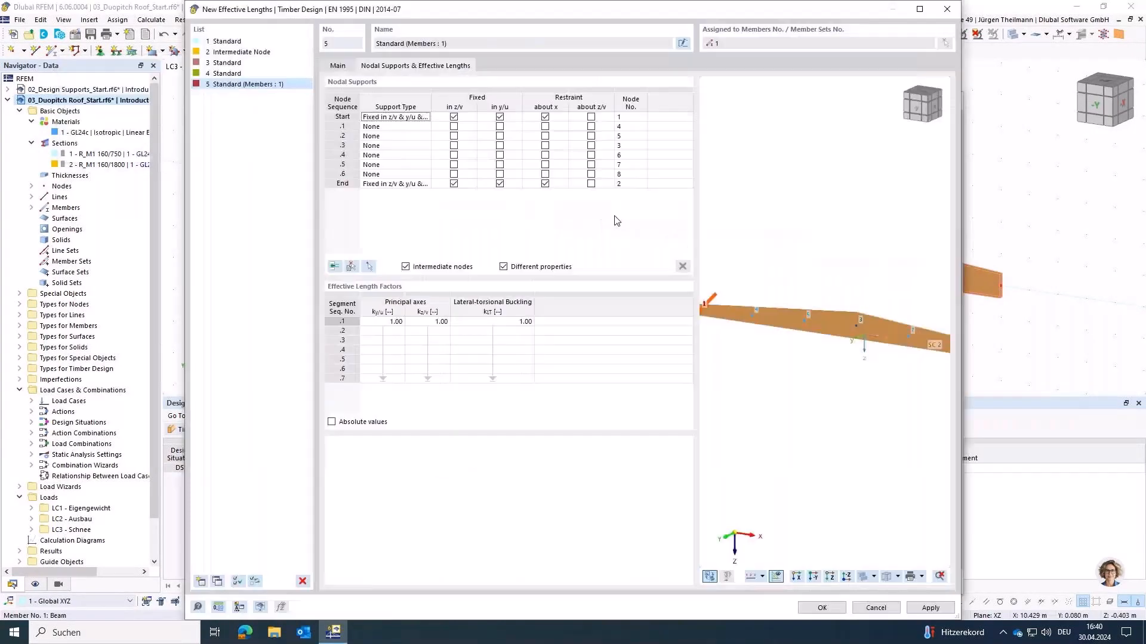
- Highlight intermediate nodes .1 to .4 one after another to locate them on the beam
click(515, 129)
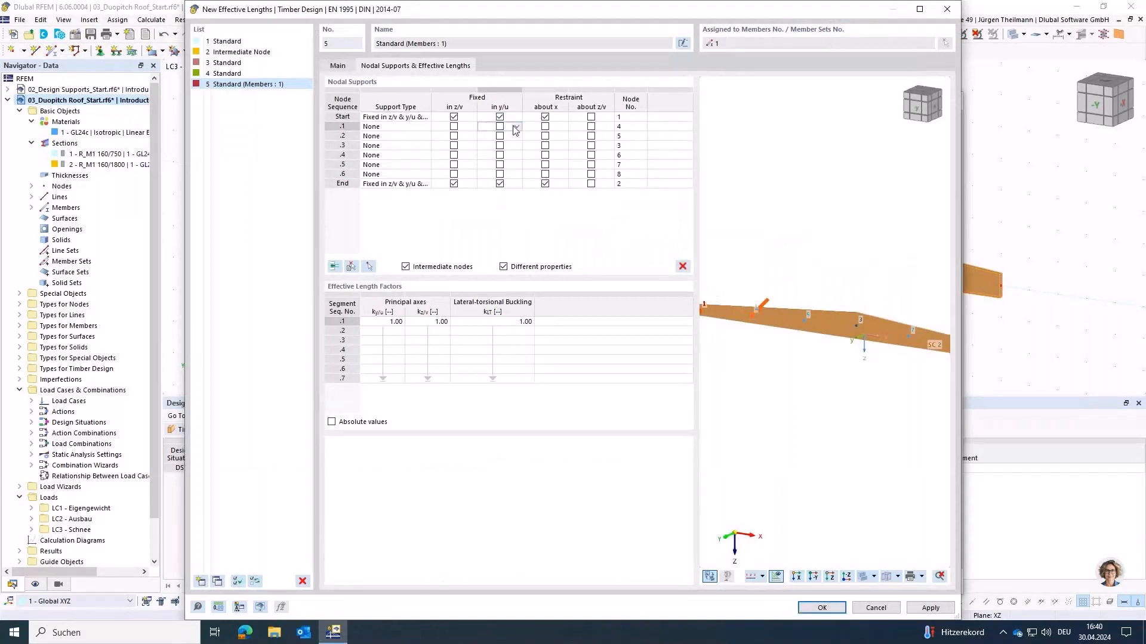
click(342, 128)
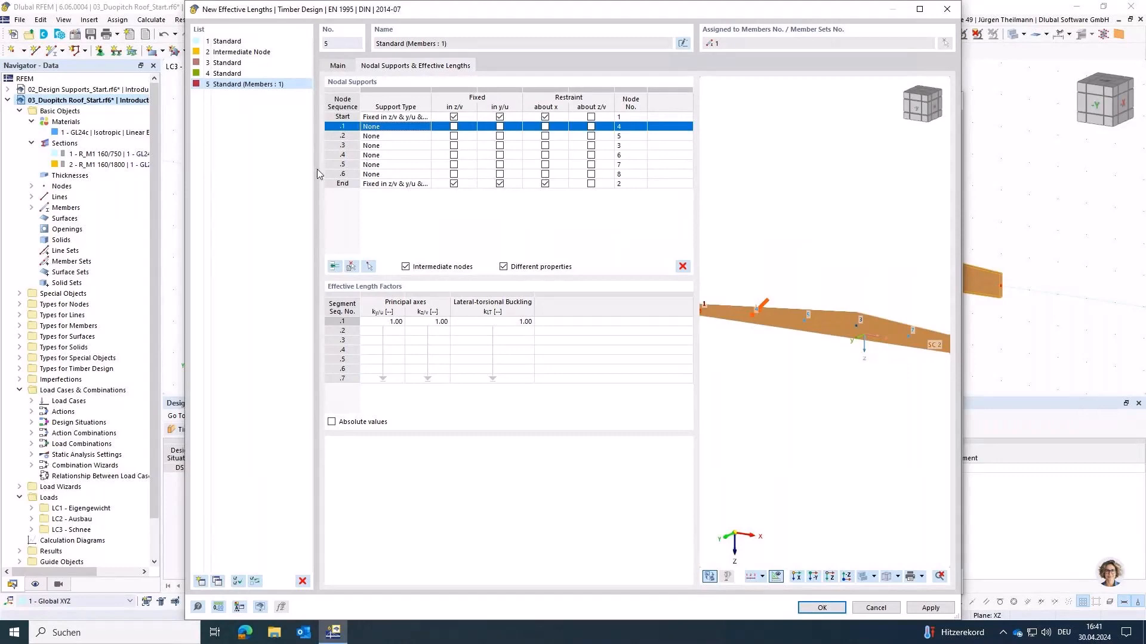
click(340, 136)
click(336, 143)
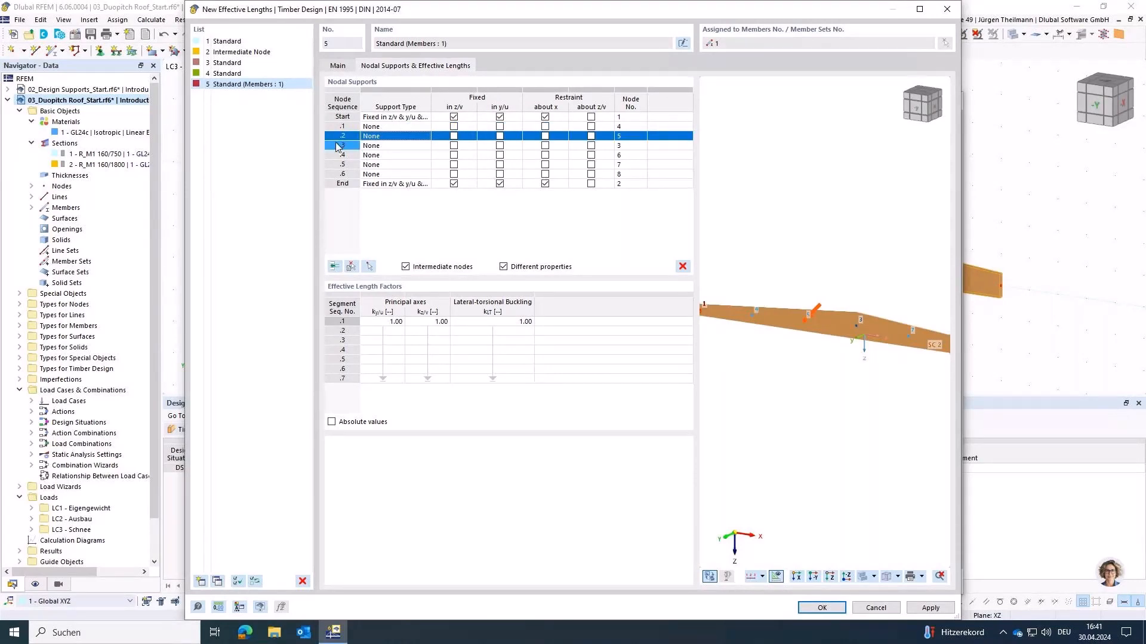
click(338, 146)
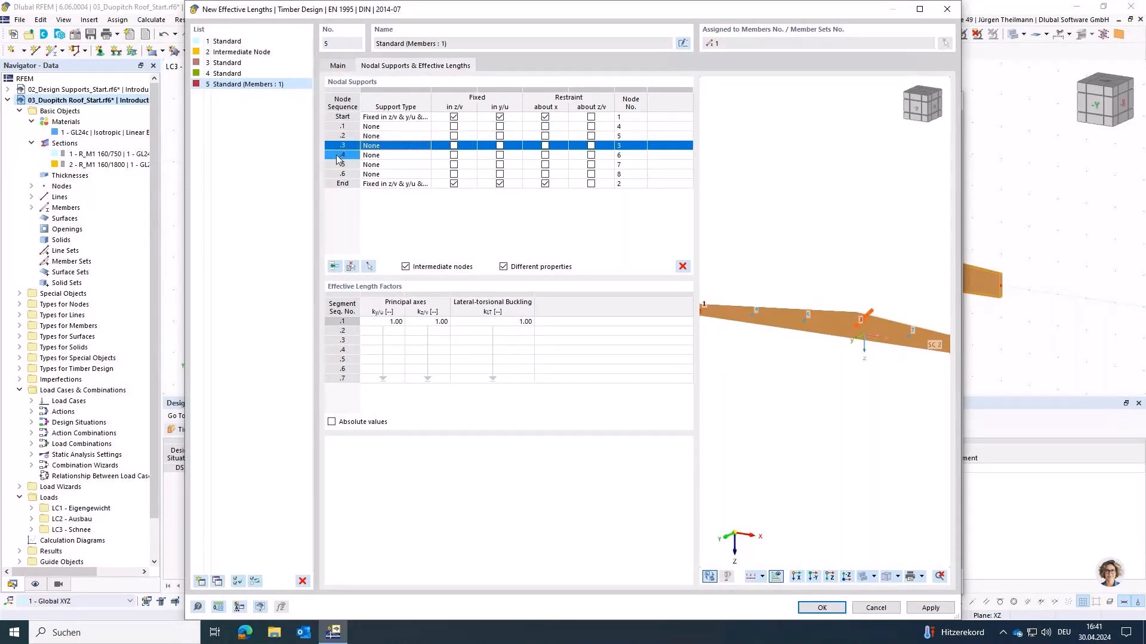
click(338, 157)
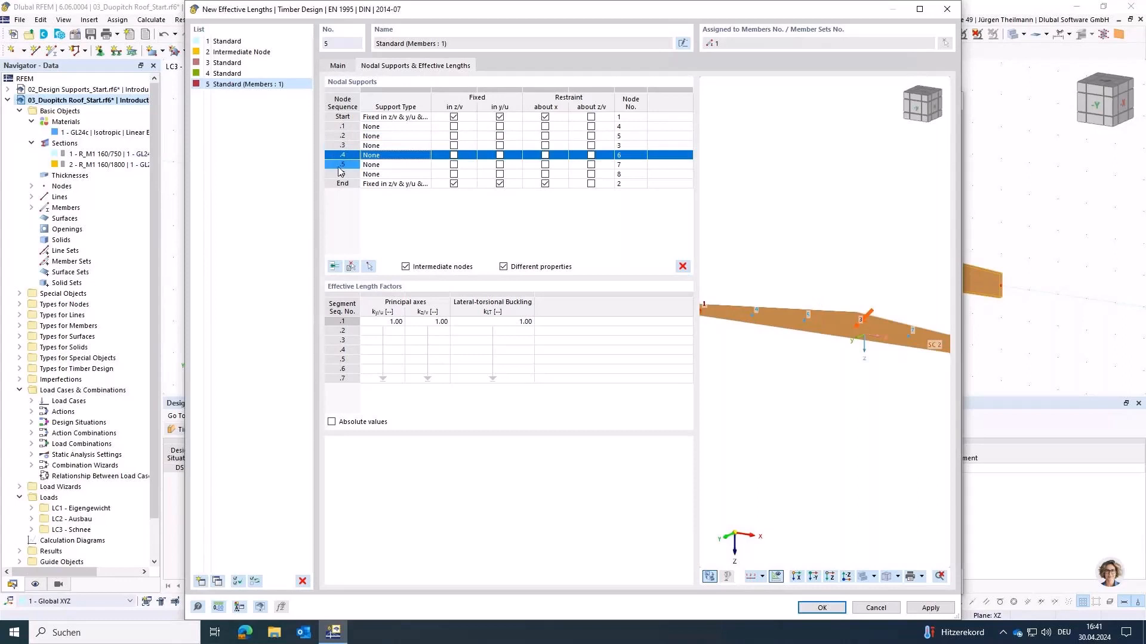
- Fix intermediate nodes .1 to .6 in y/u, one node at a time
click(516, 129)
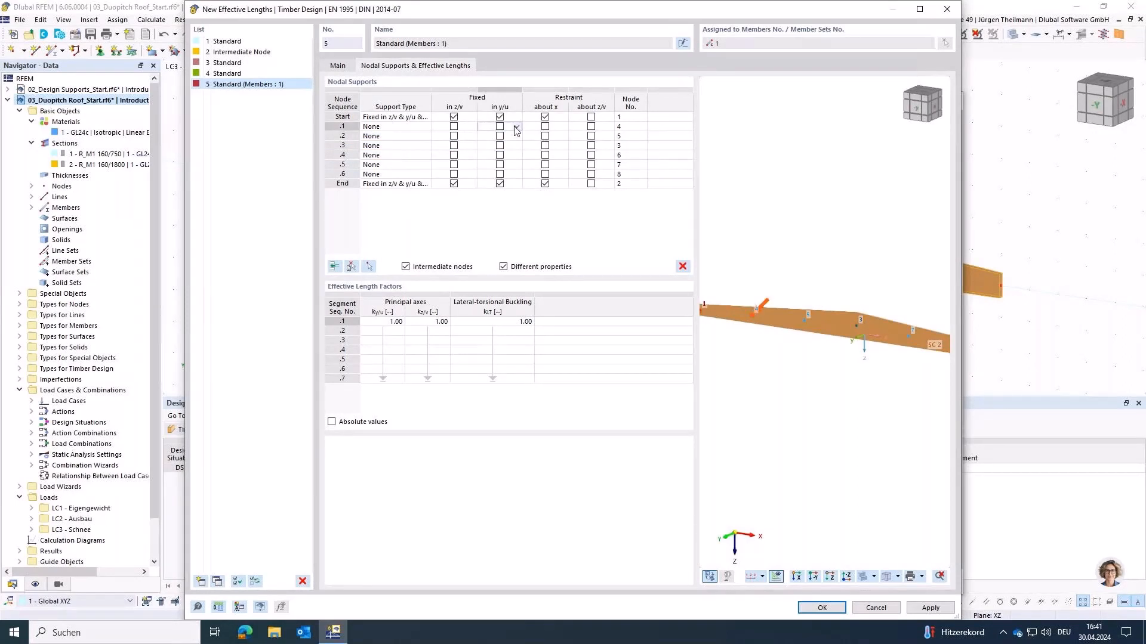
click(500, 127)
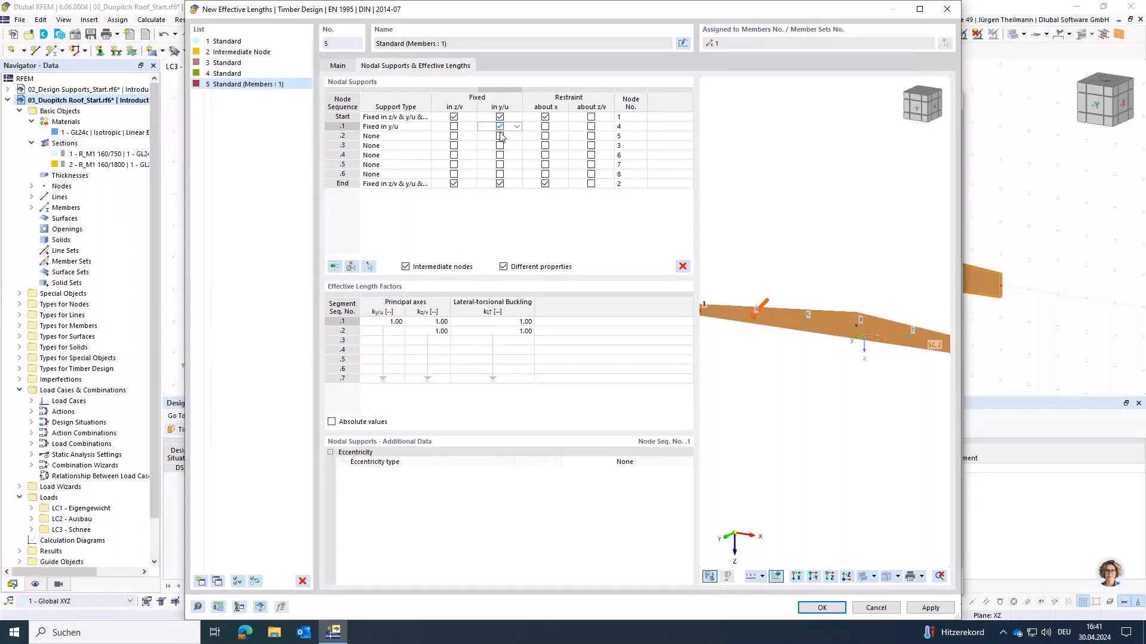
click(500, 136)
click(500, 145)
click(501, 155)
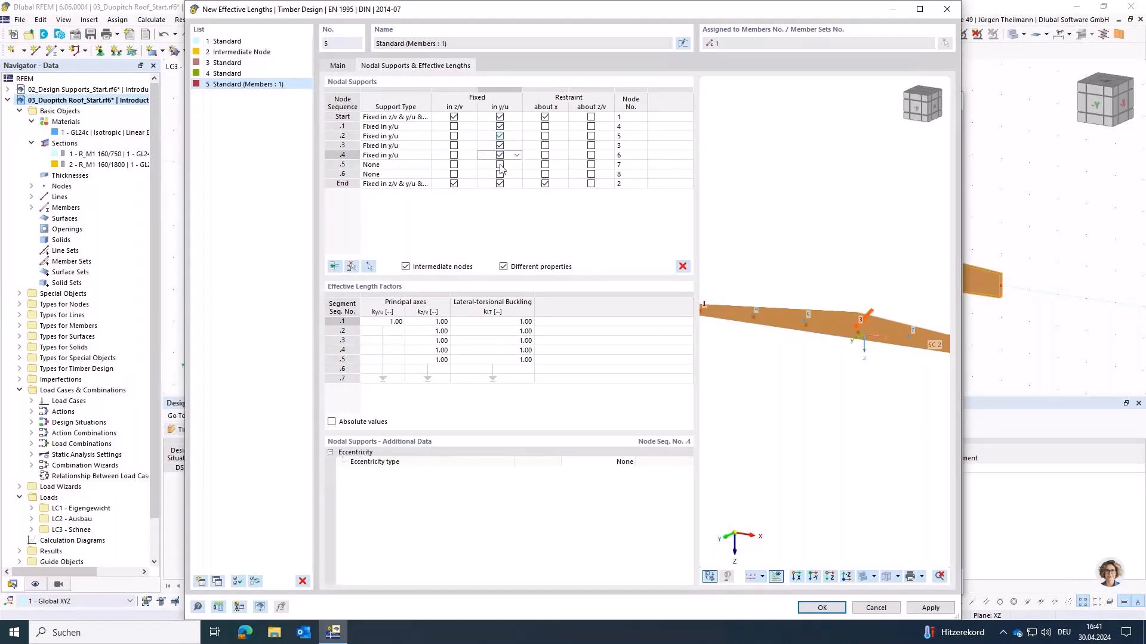
click(500, 166)
click(500, 174)
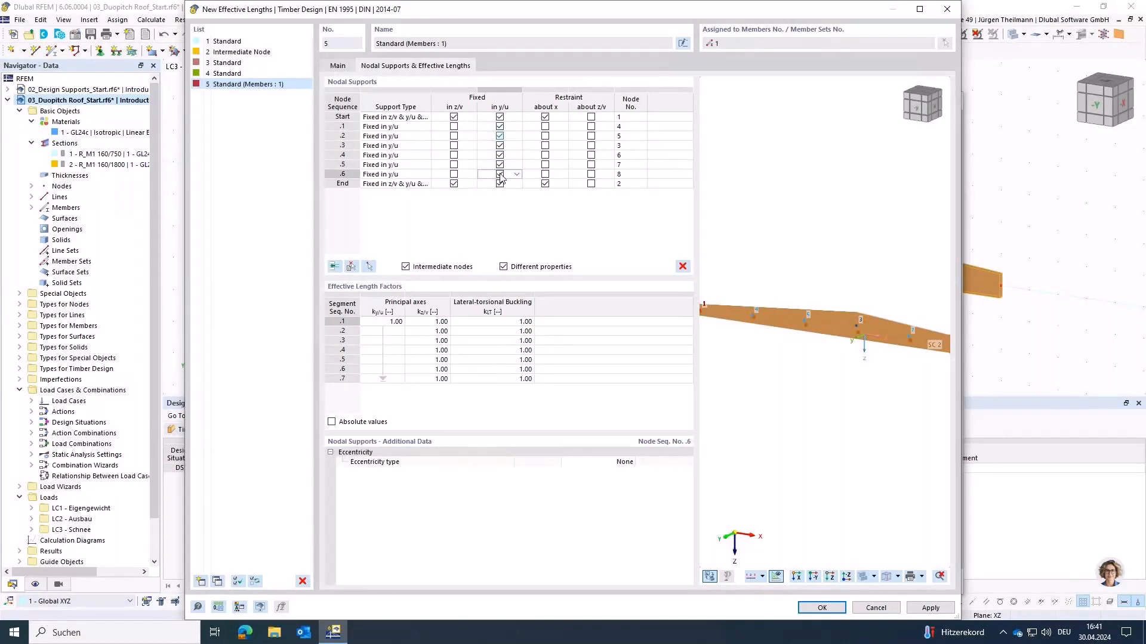
- Select the y/u fixity of intermediate nodes .1 to .6 together, clear it for all, and enable it again
click(489, 128)
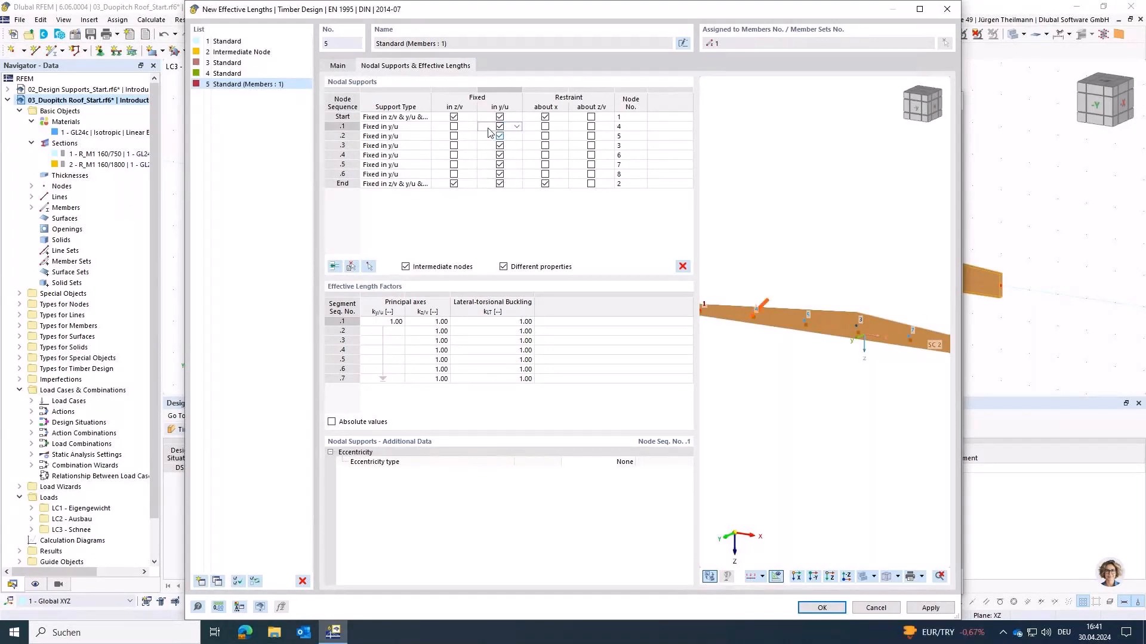
shift+click(486, 177)
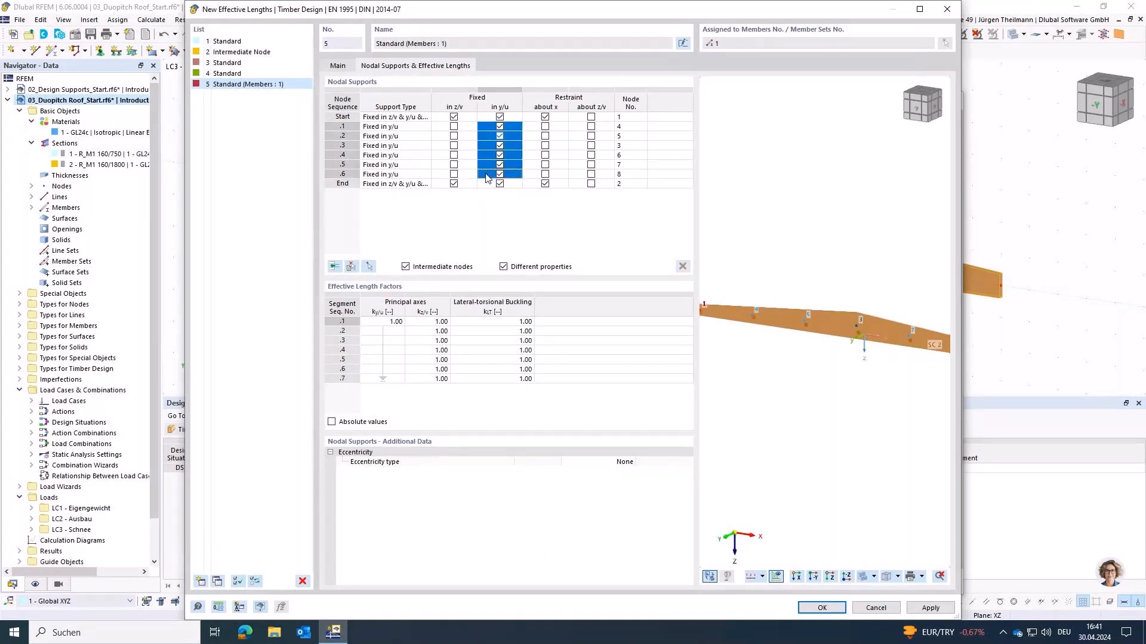
click(500, 127)
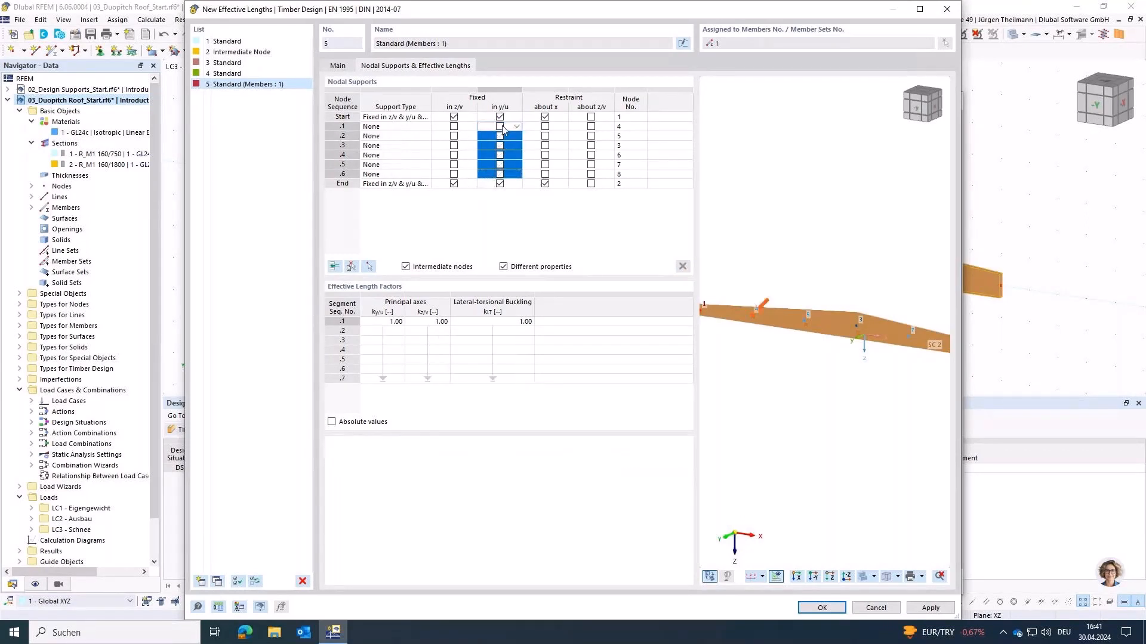
click(501, 127)
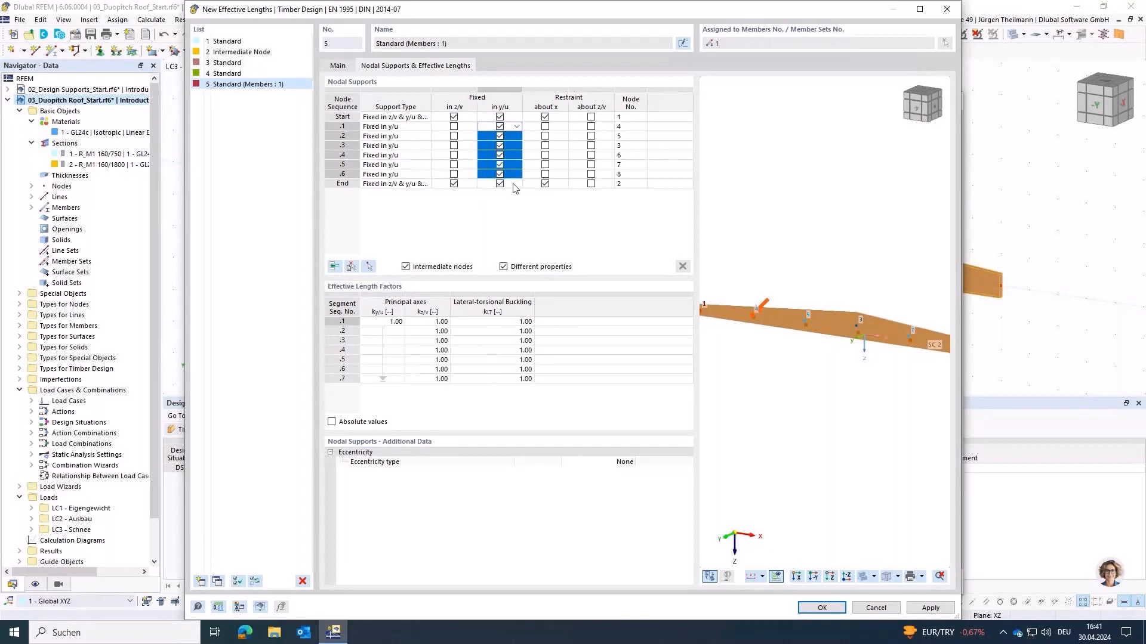
click(537, 247)
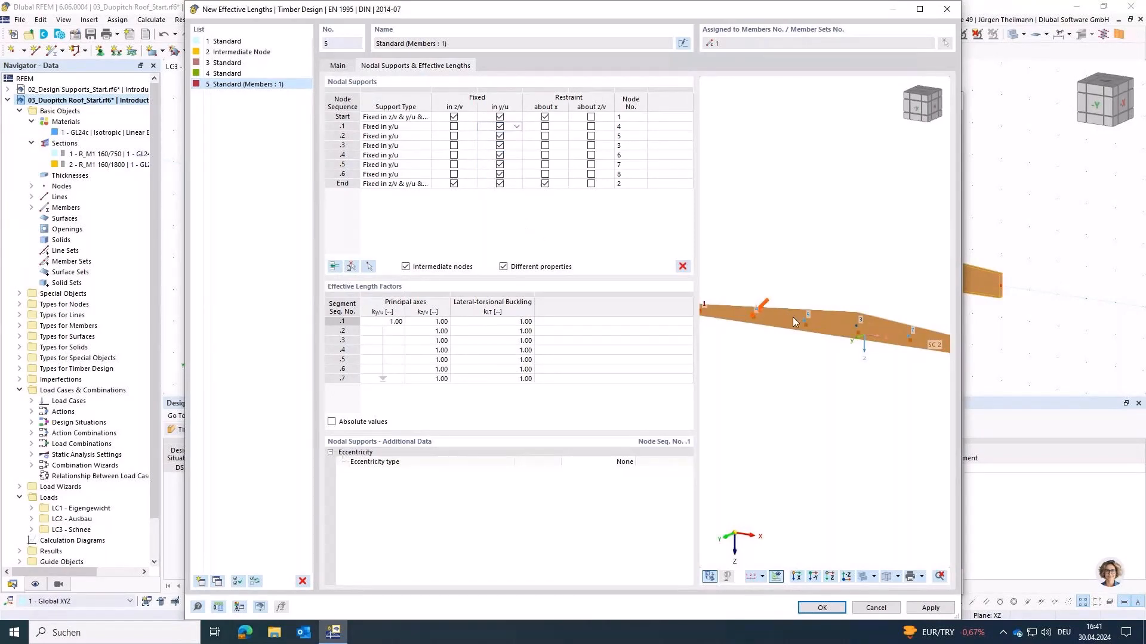
- Keep the eccentricity type of intermediate node .1 at None, then accept the new effective lengths and the changes to member 1
scroll(795, 324, down, 1)
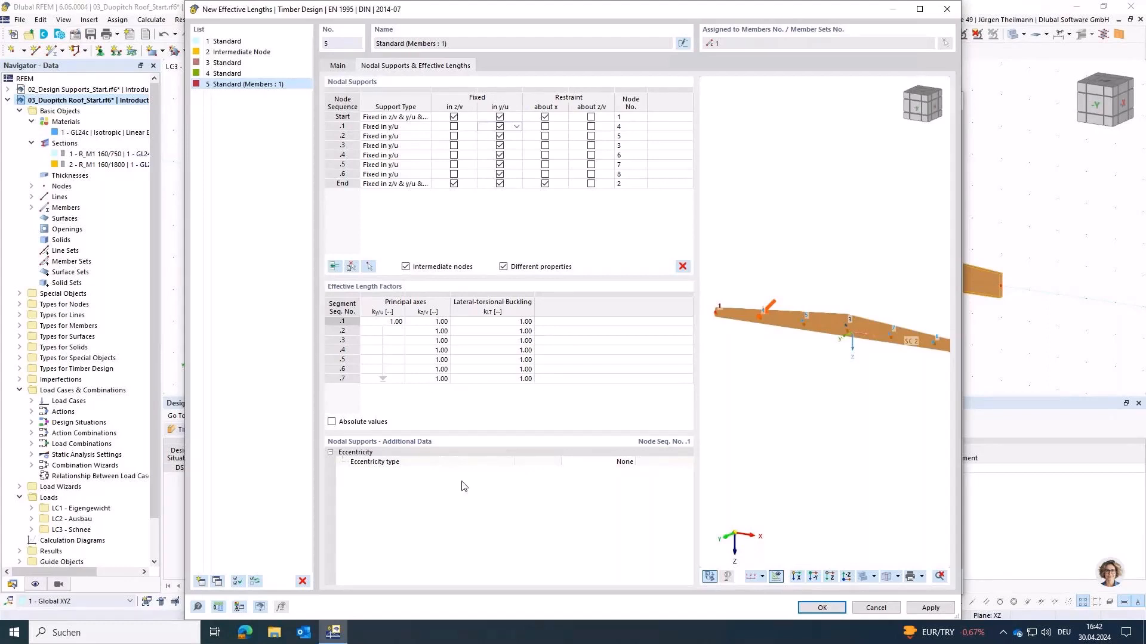
click(603, 462)
click(620, 462)
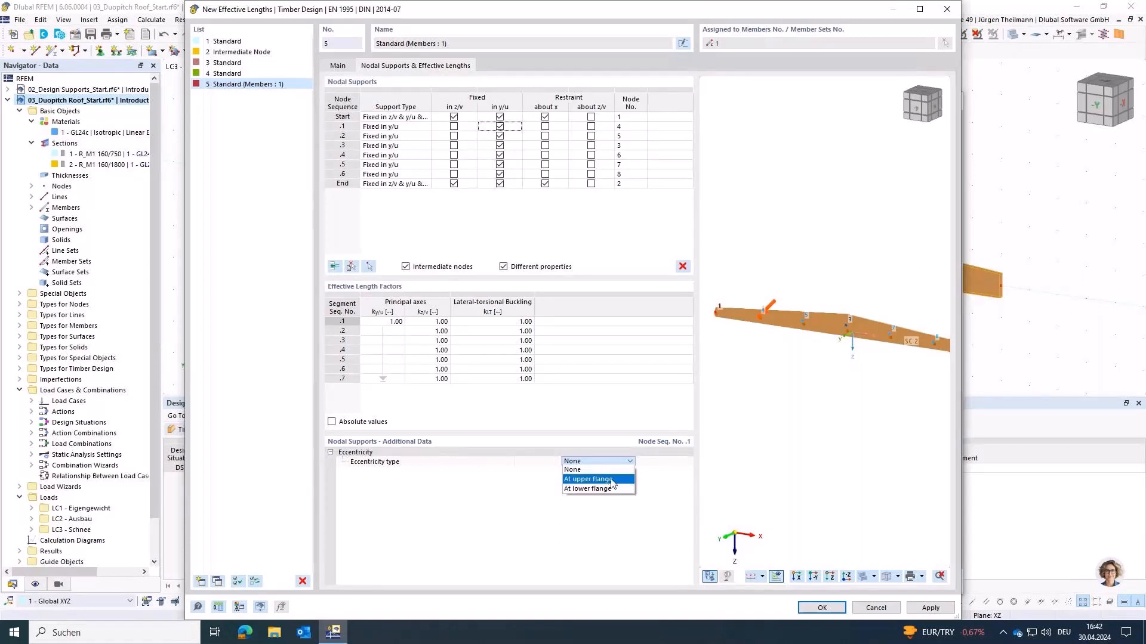
click(623, 471)
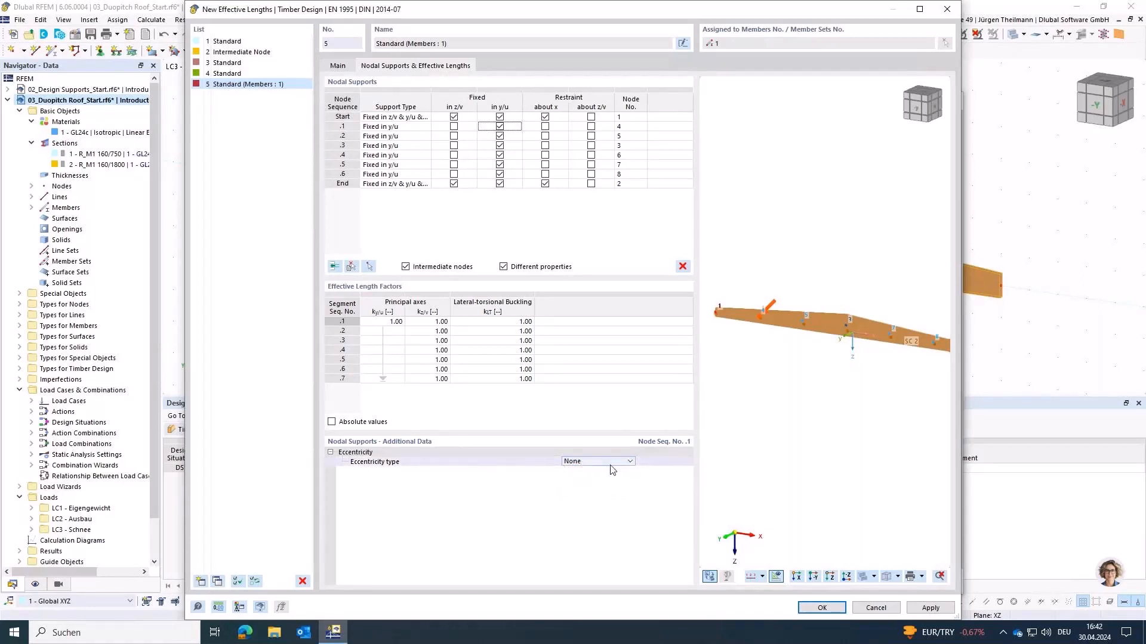
click(823, 608)
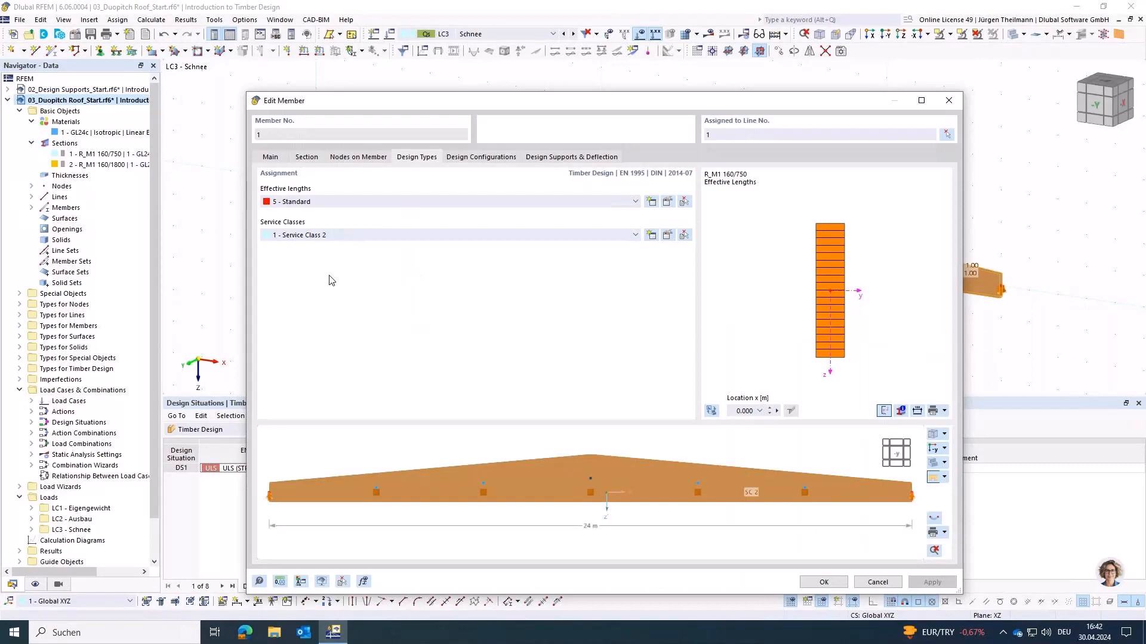
click(824, 583)
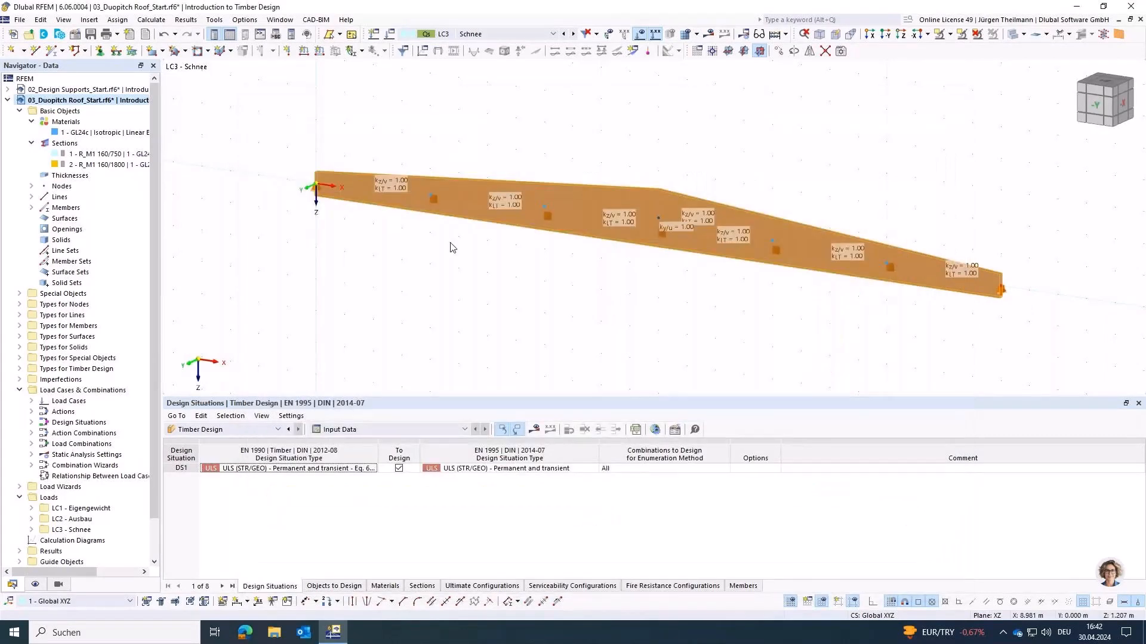
- Try to run the timber design calculation and abort it at the plausibility check
middle_drag(624, 308, 572, 286)
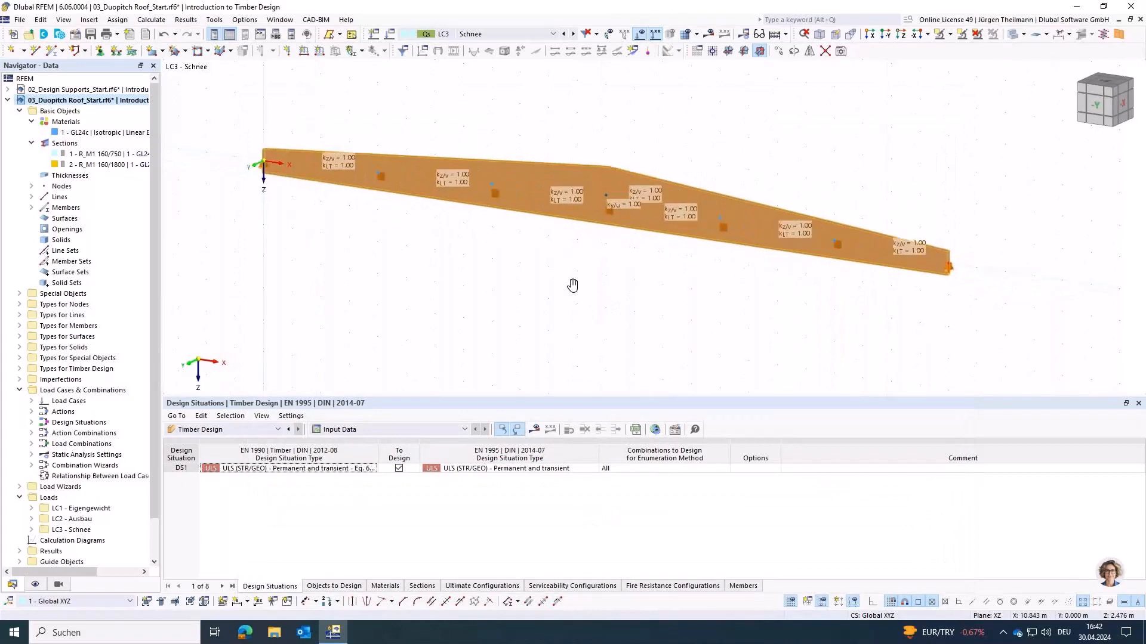
click(535, 430)
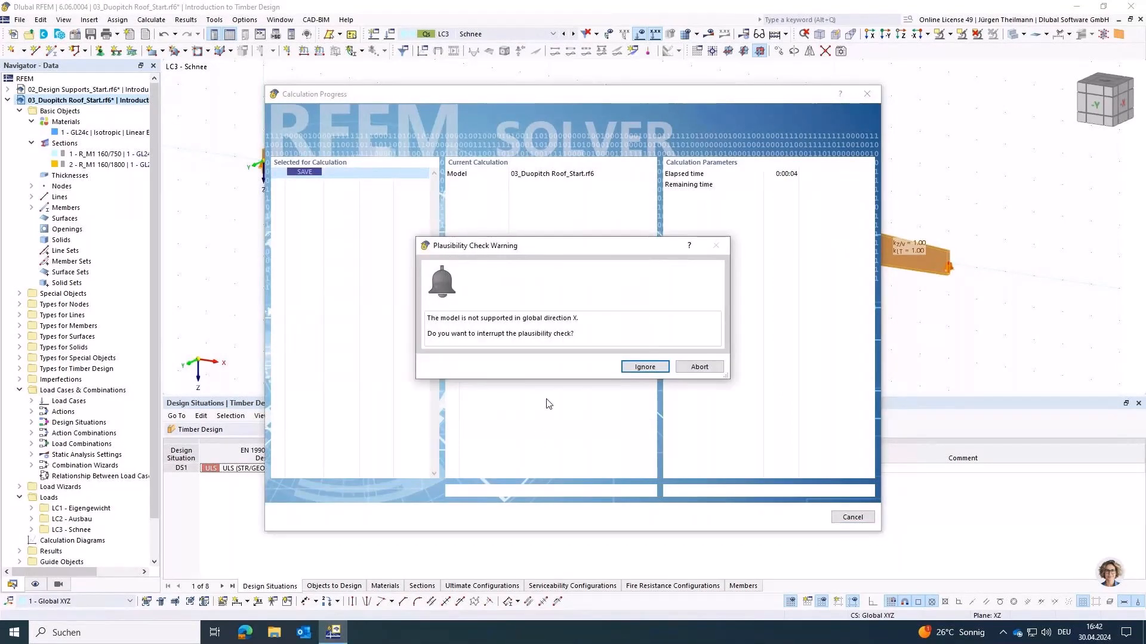
click(697, 367)
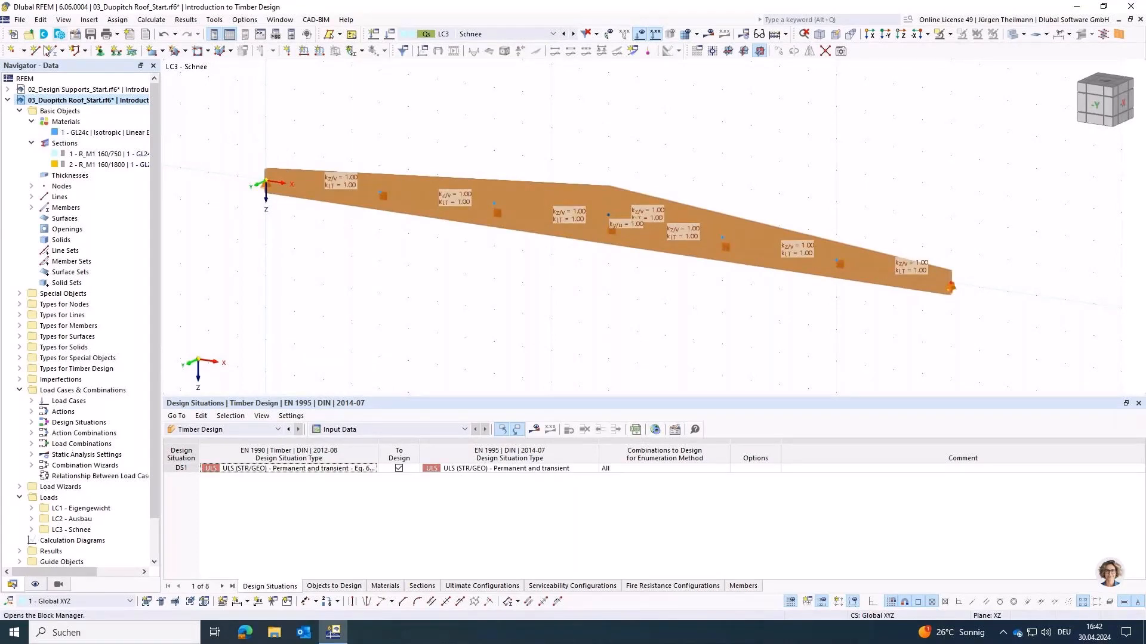
- Assign nodal support type 1 to node 1 at the start of the beam
click(100, 51)
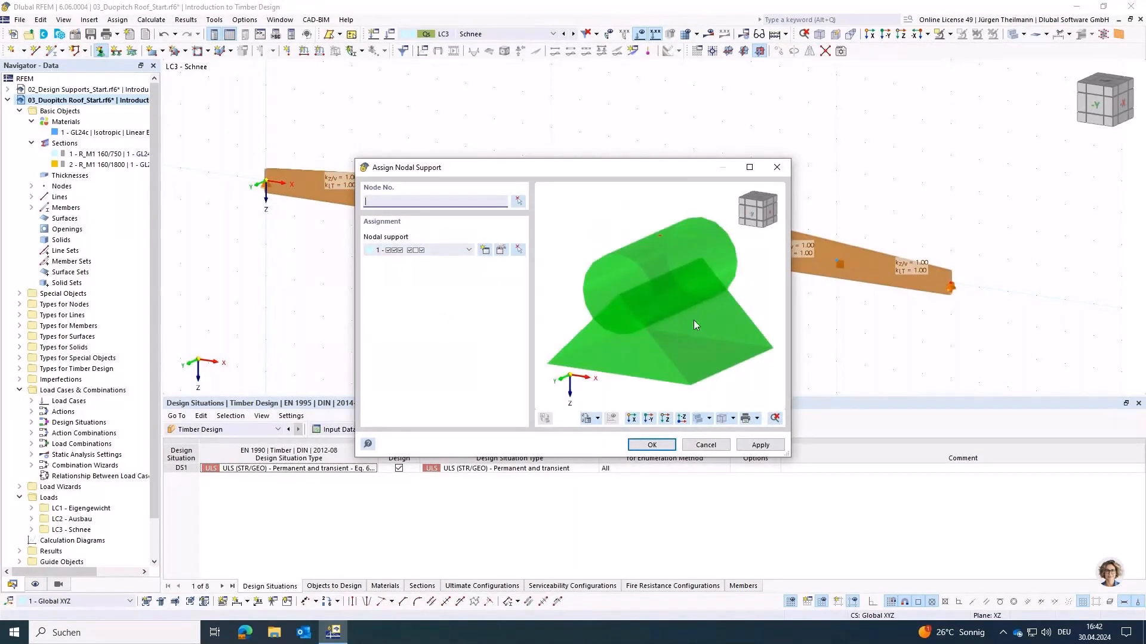
click(518, 203)
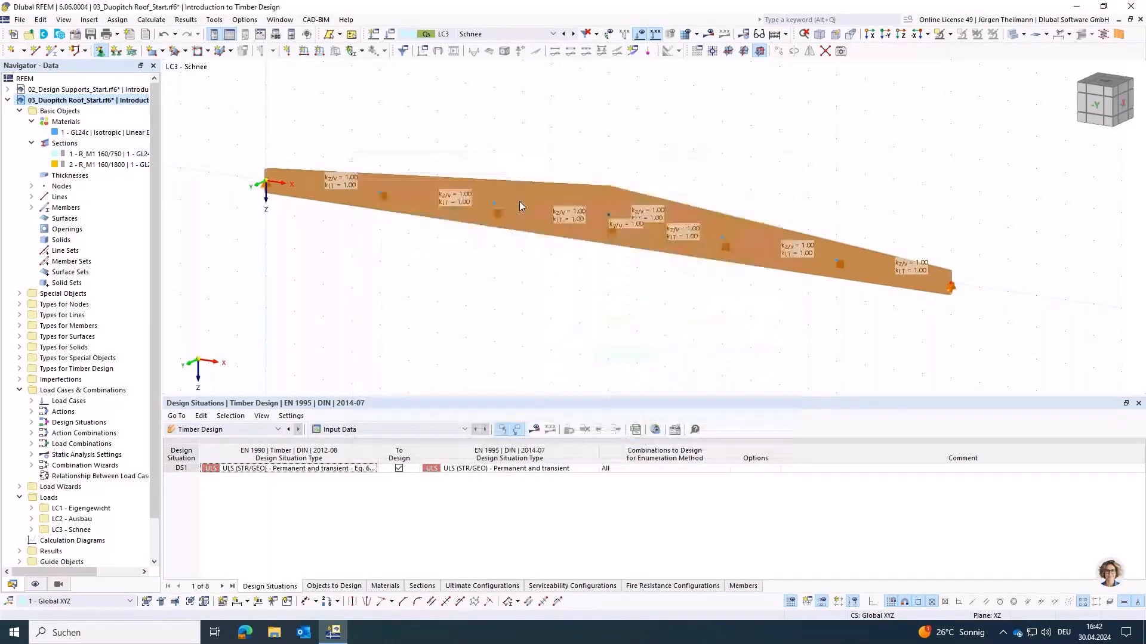
drag(218, 235, 327, 148)
key(Return)
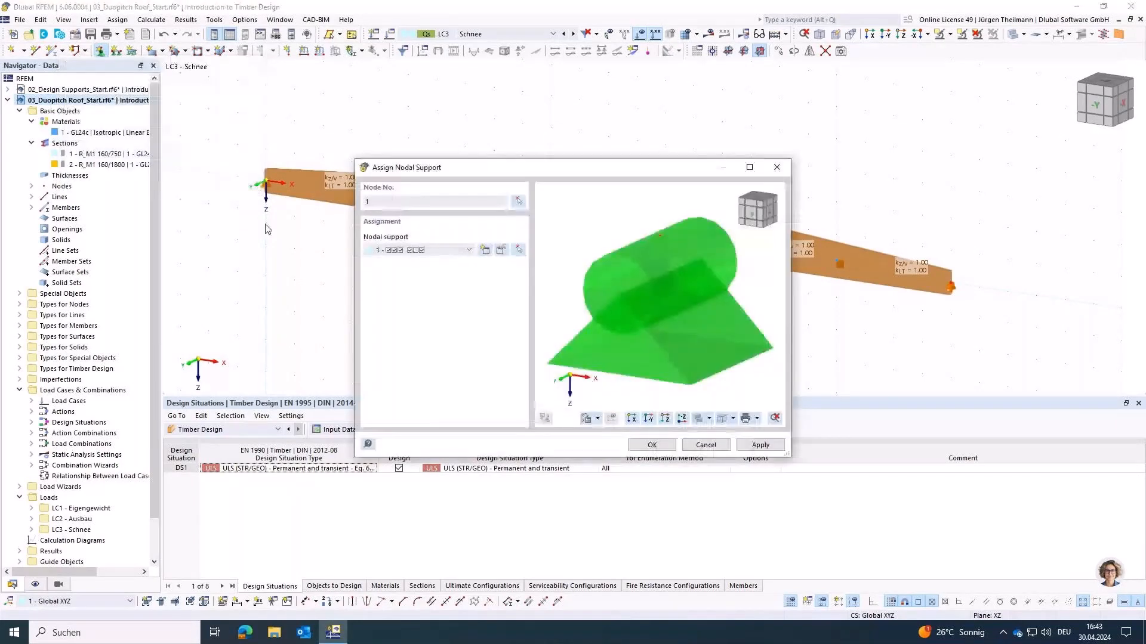
click(759, 445)
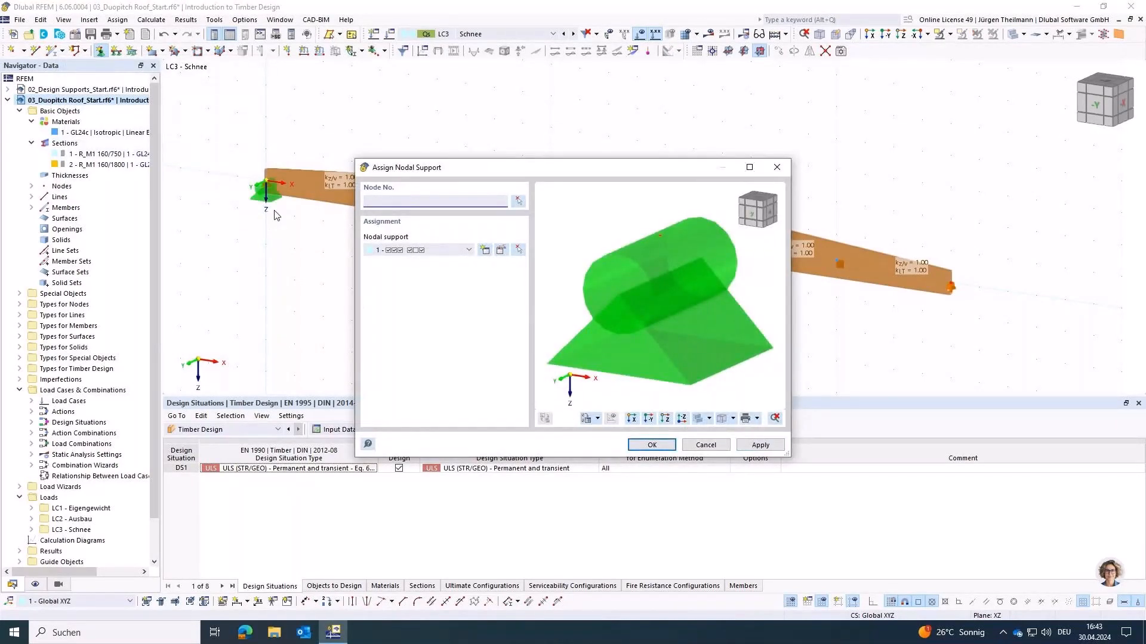
- Assign nodal support type 4 to node 2 at the end of the beam
click(468, 250)
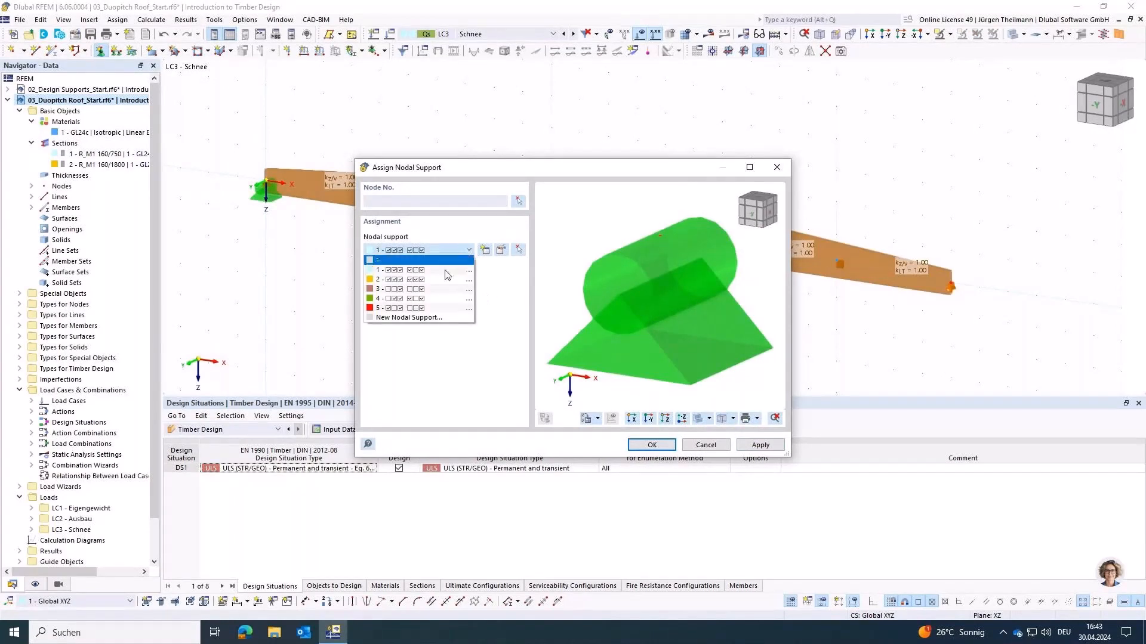
click(448, 298)
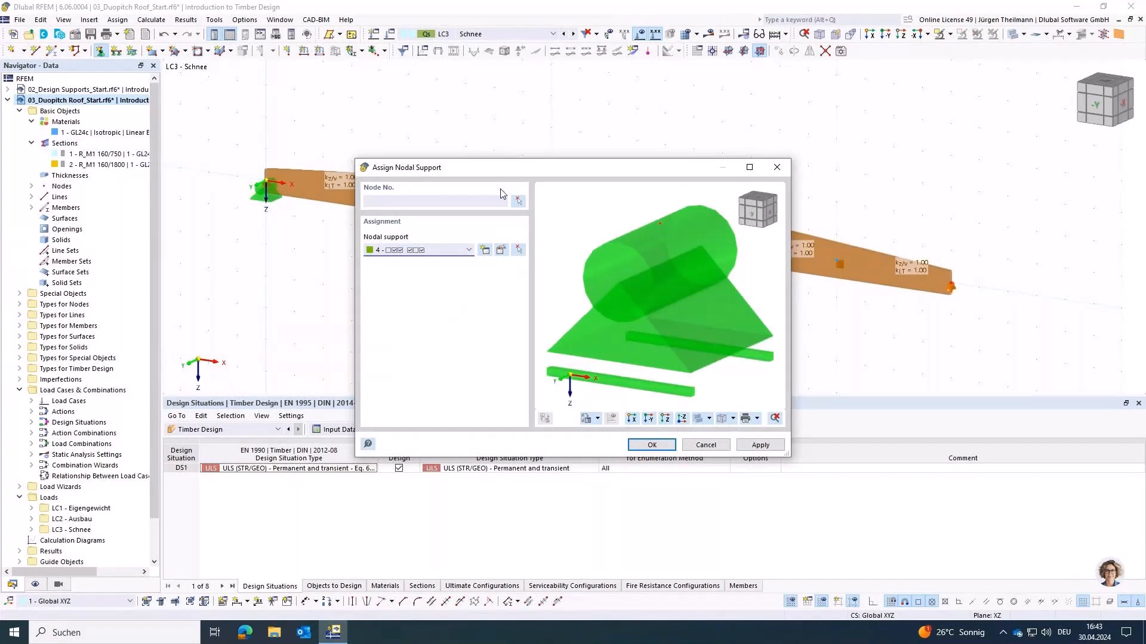
click(519, 200)
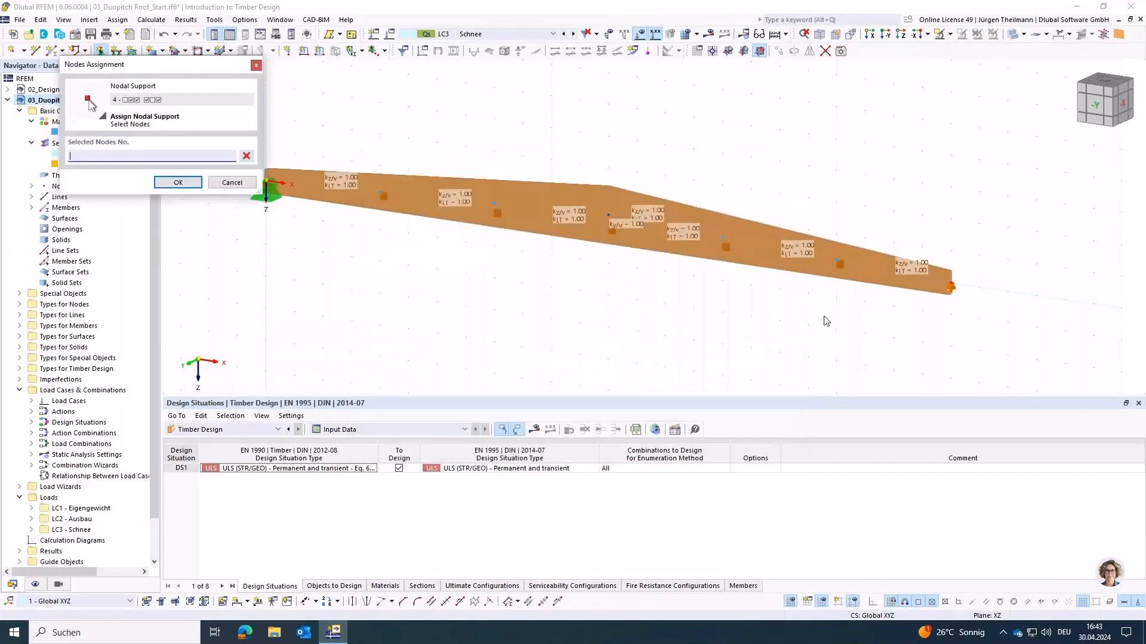
text(2)
click(178, 182)
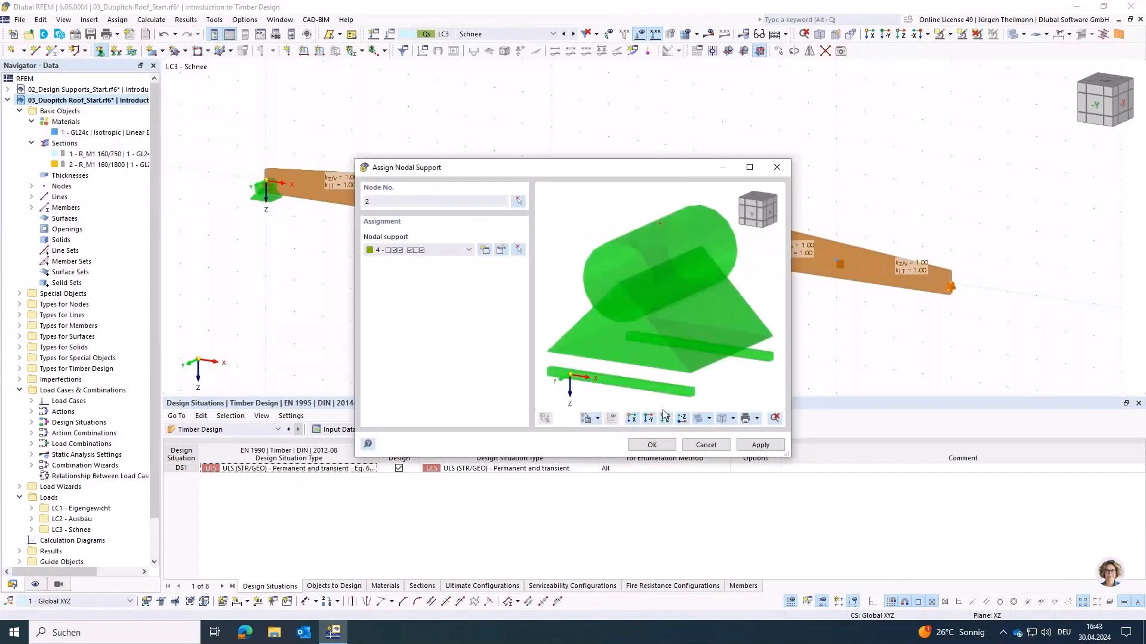
click(642, 452)
- Retry the timber design calculation, abort it at the plausibility check, and display the table of structure nodes
click(536, 431)
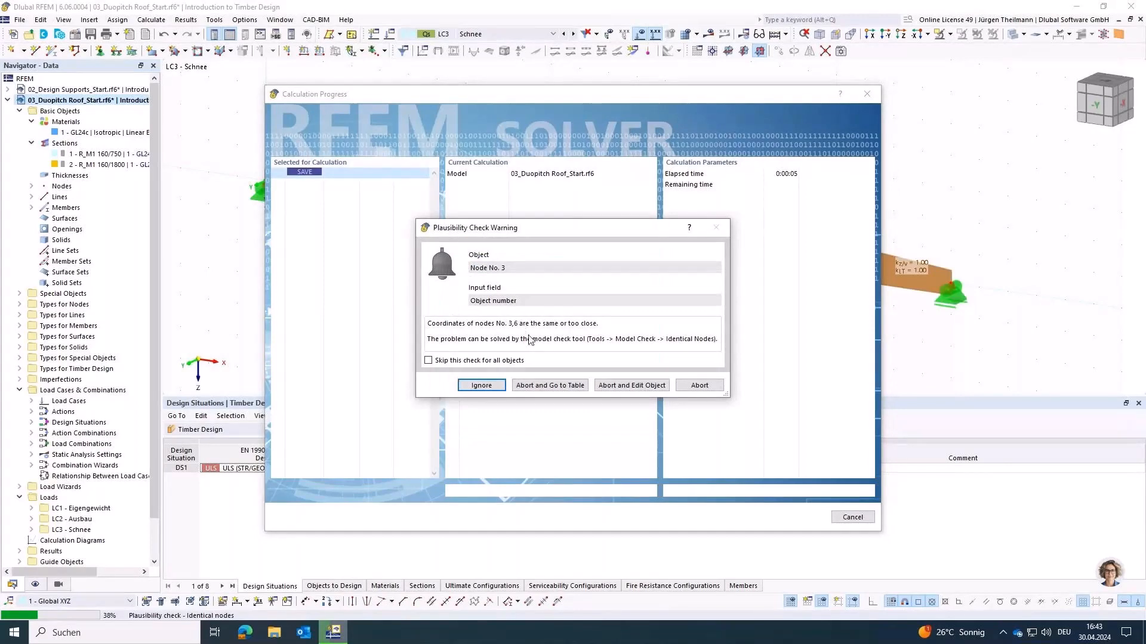
click(700, 385)
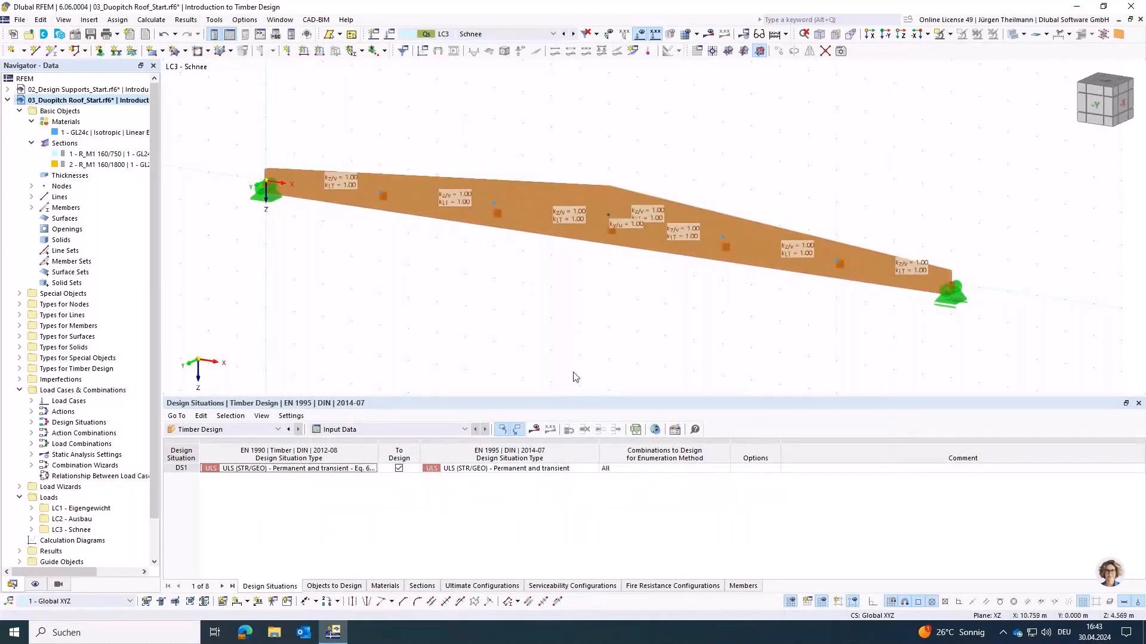
click(253, 429)
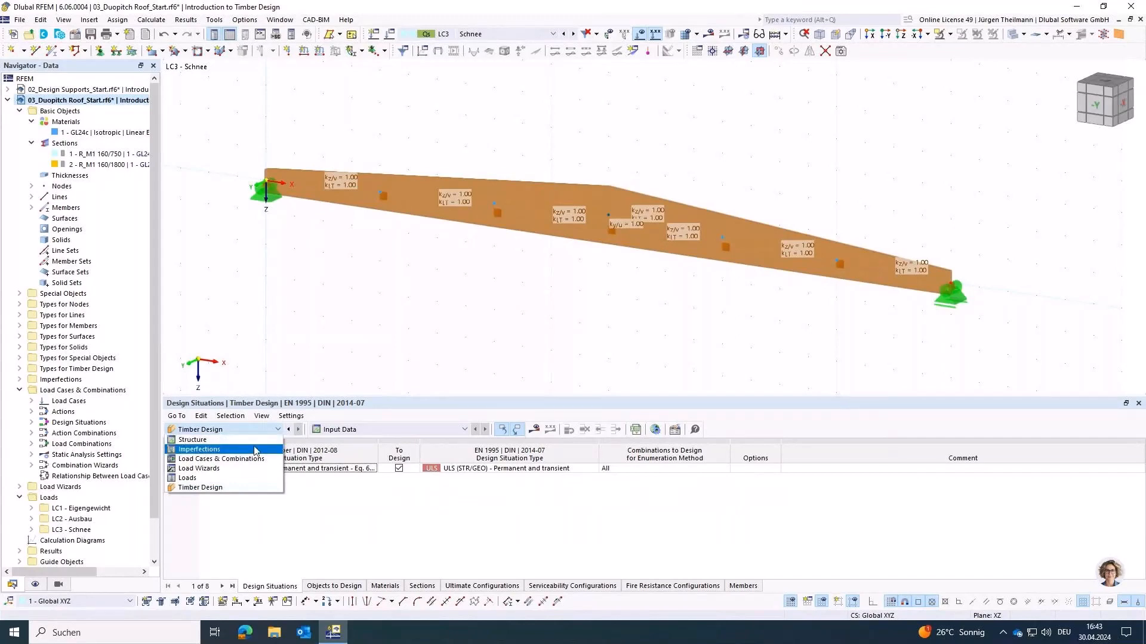
click(256, 441)
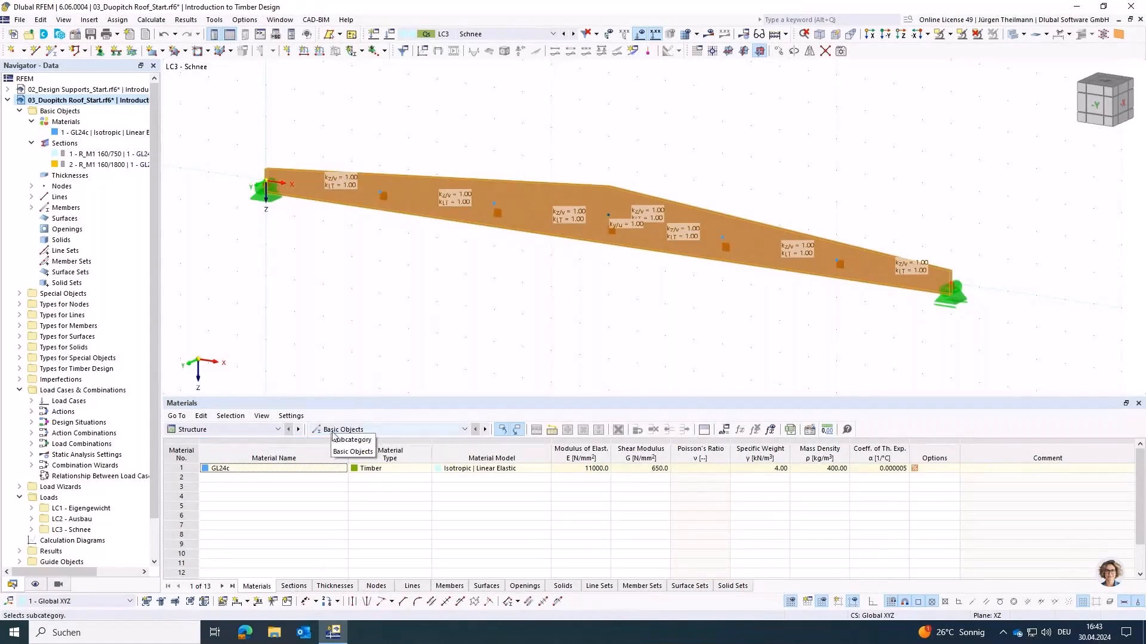
click(376, 586)
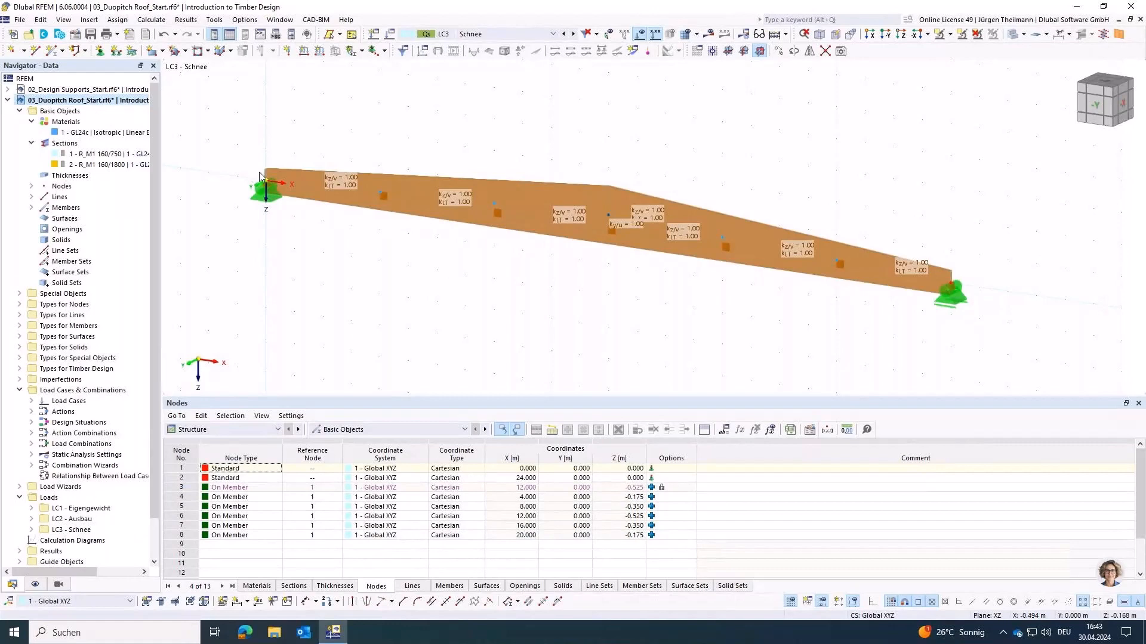
- Compare the coordinates and options of nodes 3 to 8 on the member, checking nodes 3 and 6 for duplication
click(953, 296)
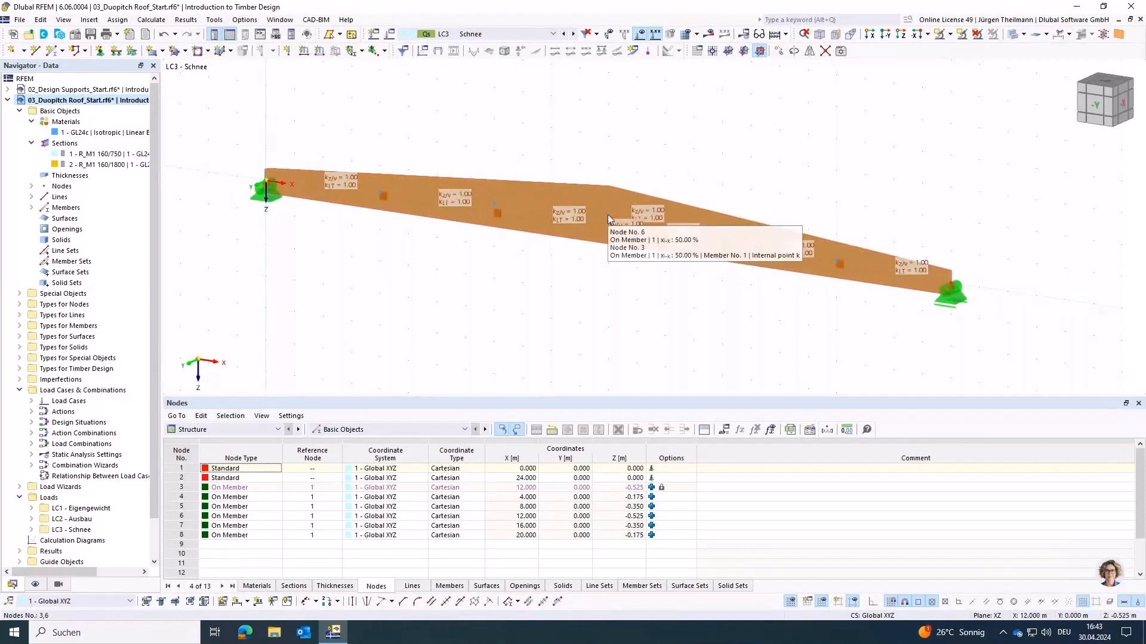
click(178, 488)
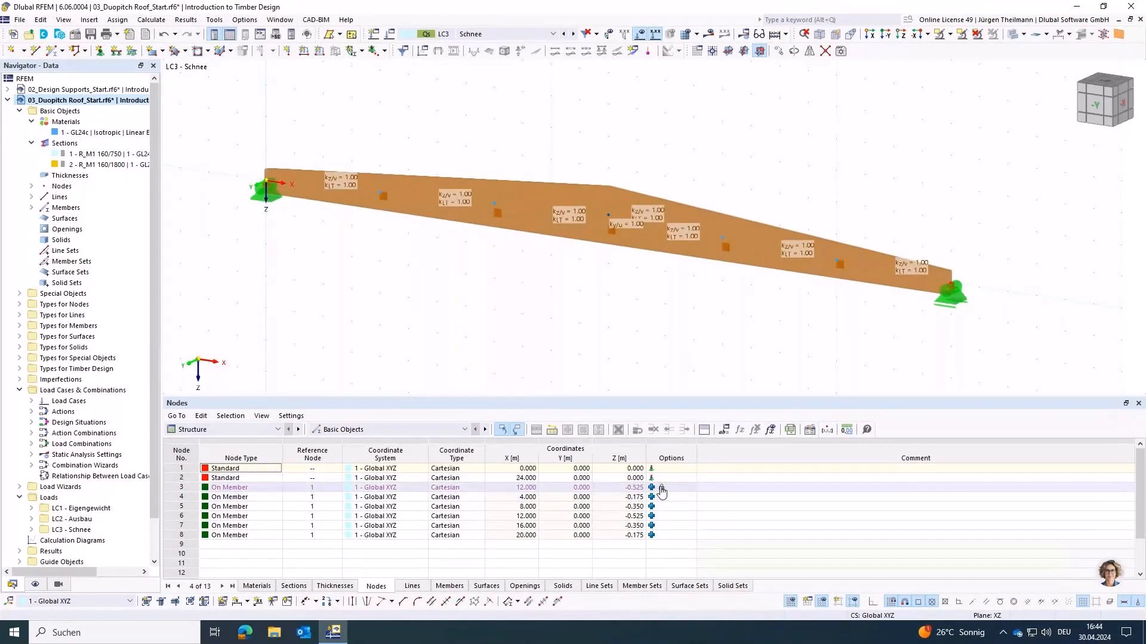
click(184, 489)
click(182, 497)
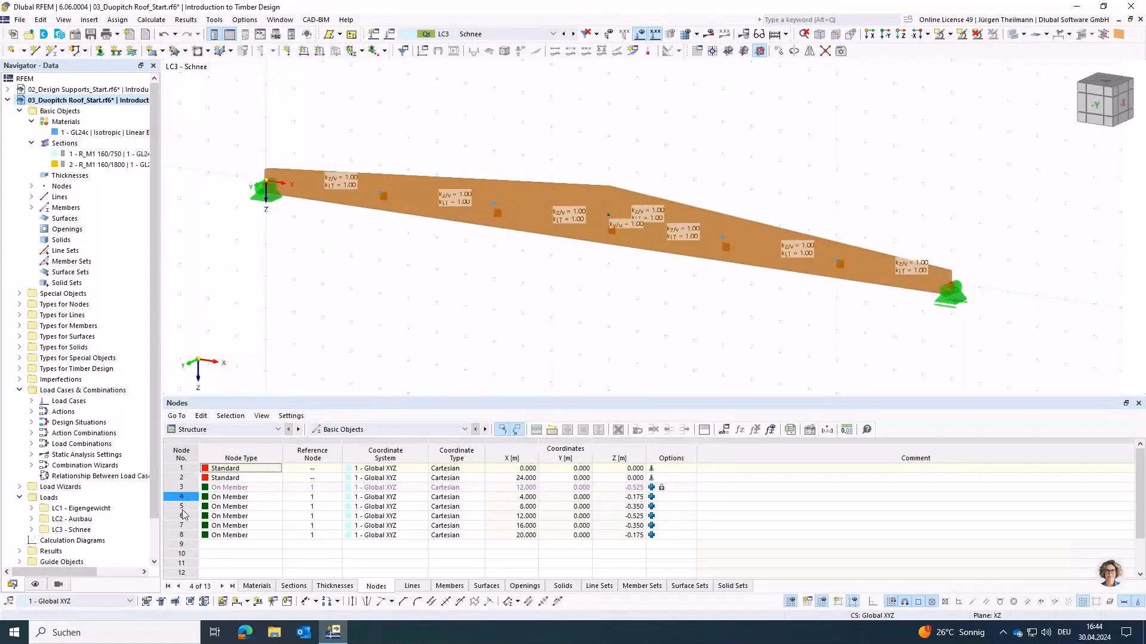
click(182, 516)
click(184, 535)
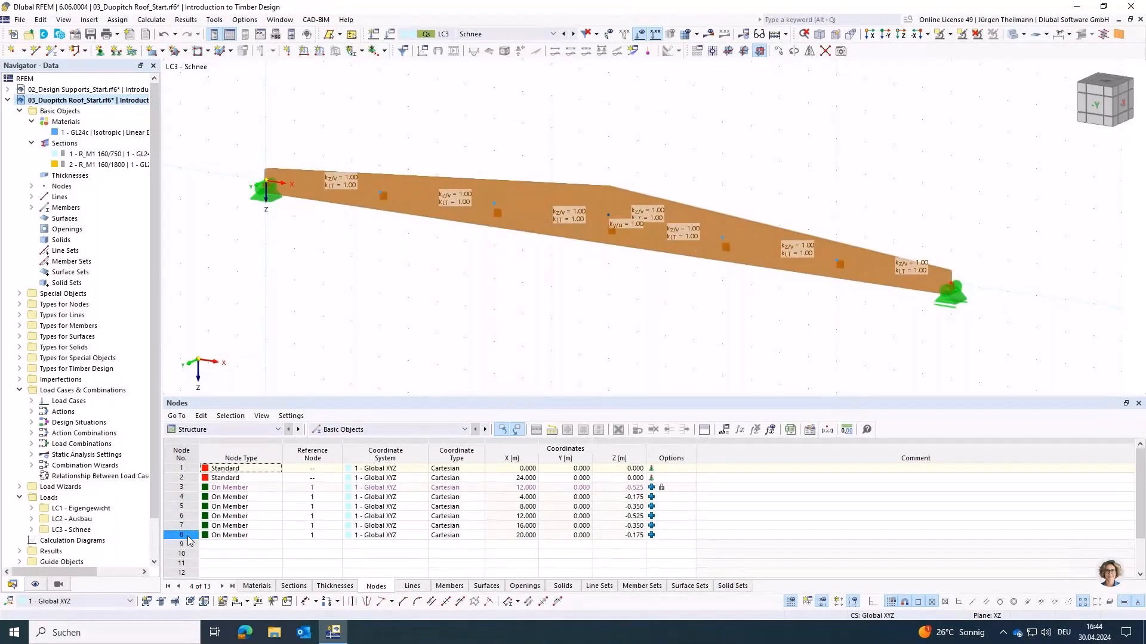
click(179, 516)
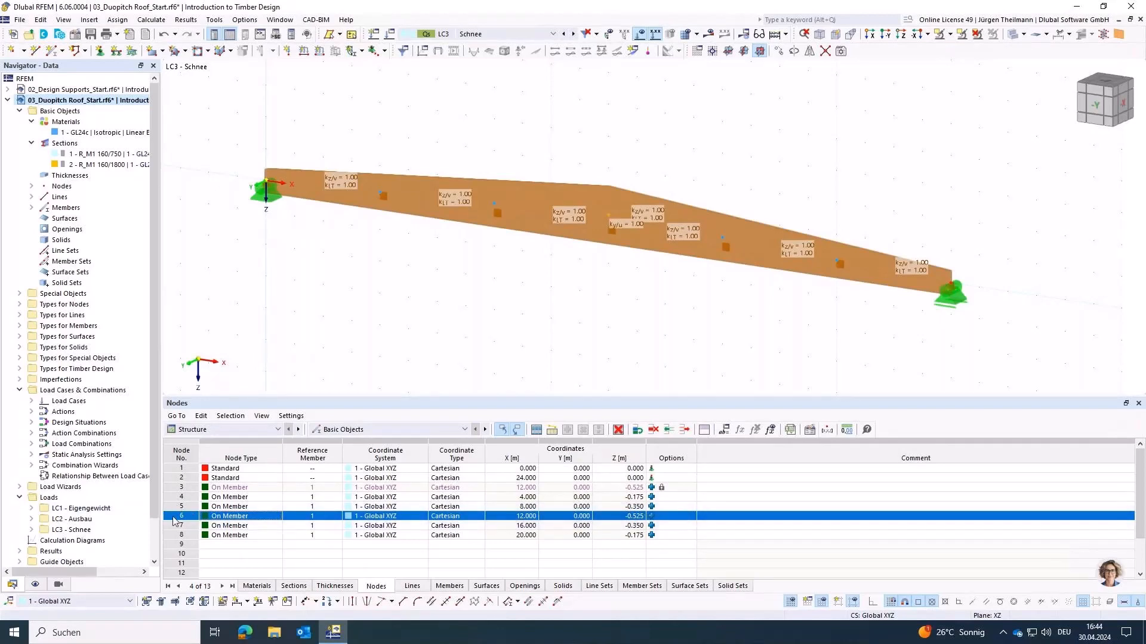
- Check the model for identical nodes and unite the group 3,6, deleting the unused node
click(213, 20)
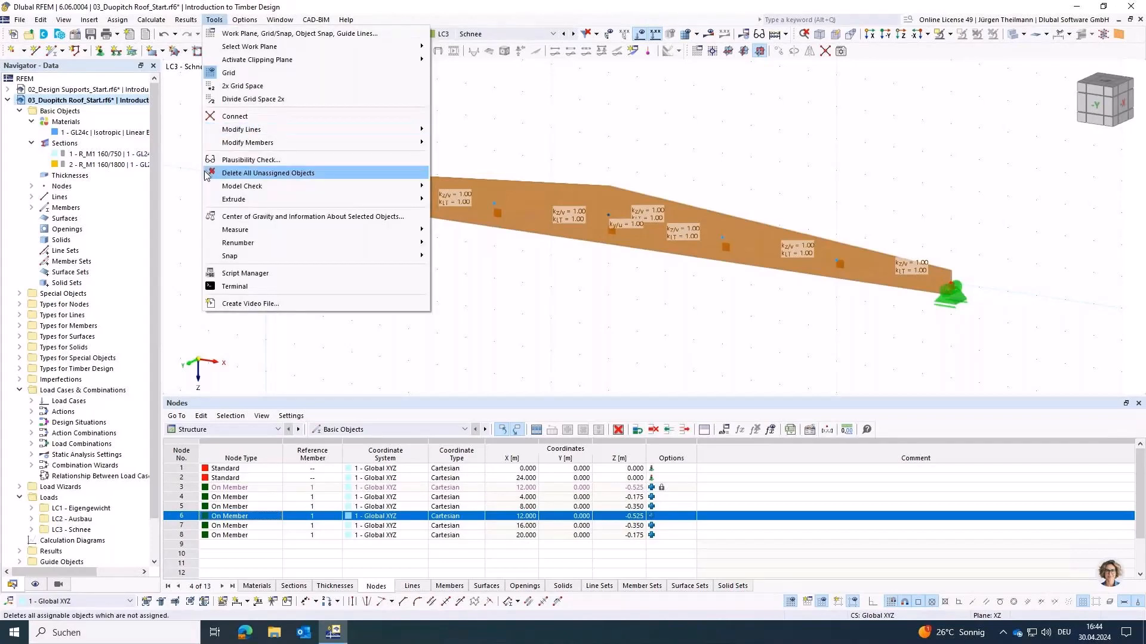
mouse_move(354, 186)
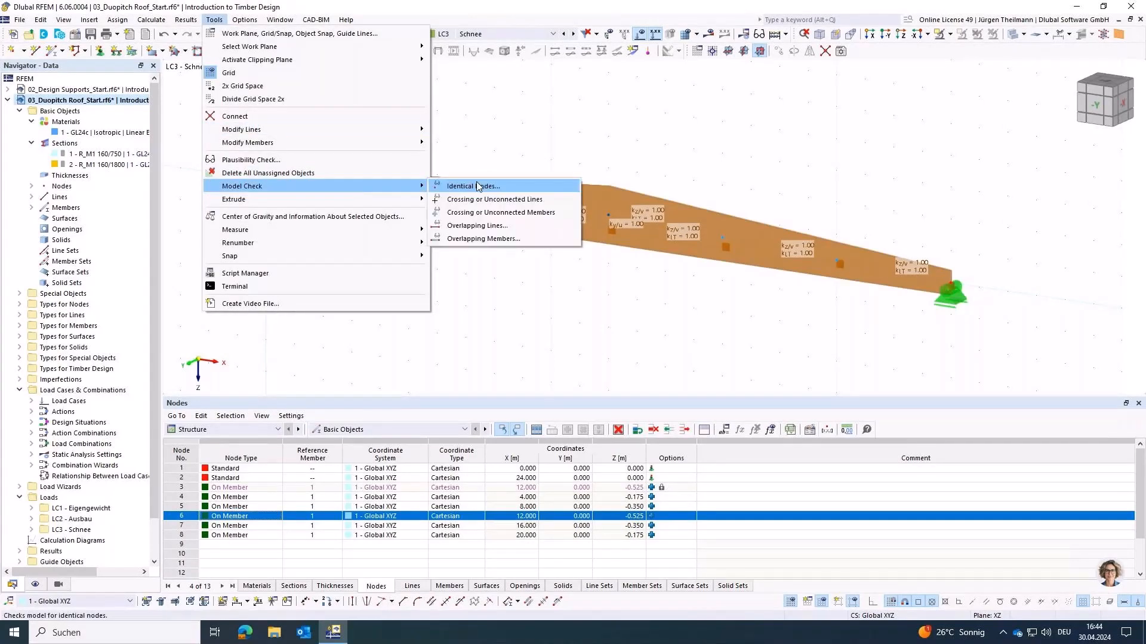
click(478, 187)
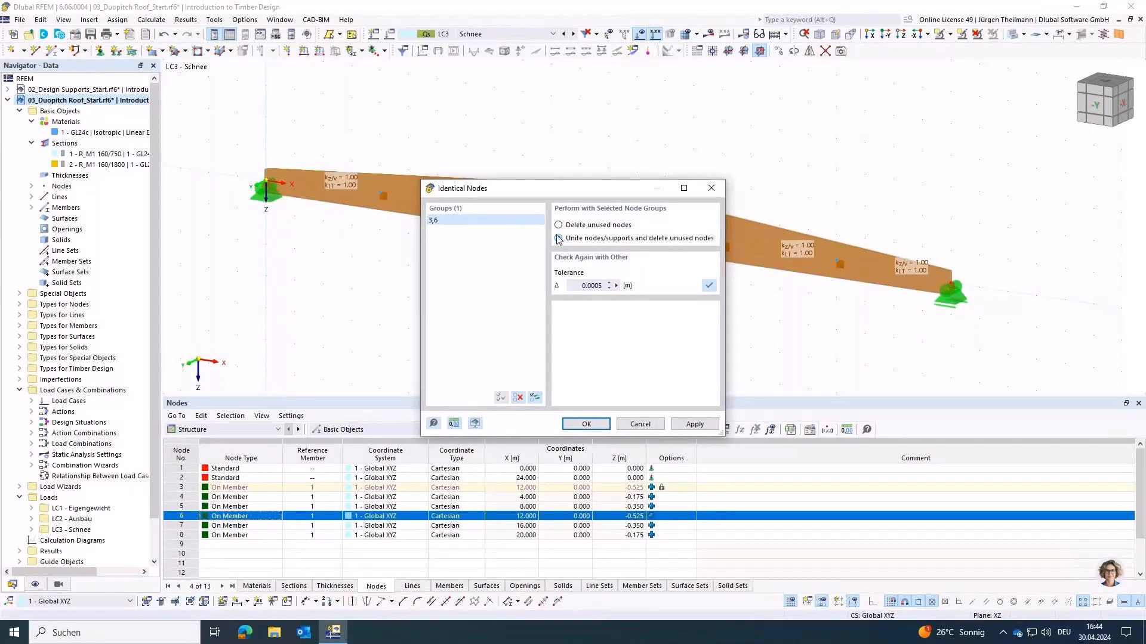
click(582, 424)
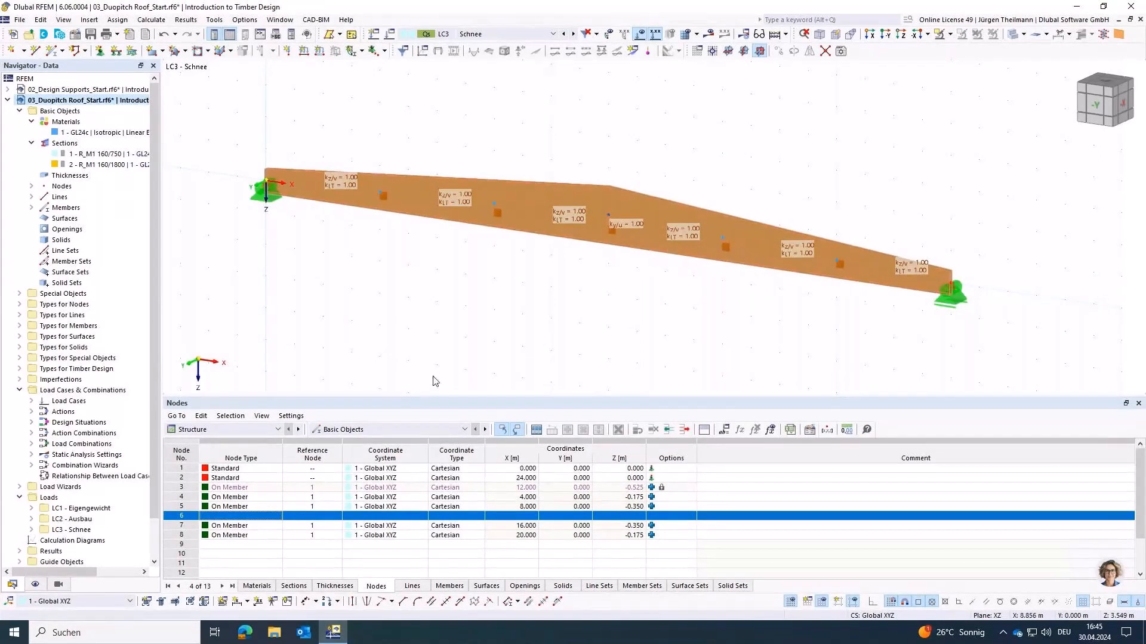
- Return to the timber design input data and run the design calculation to completion
click(266, 429)
click(210, 487)
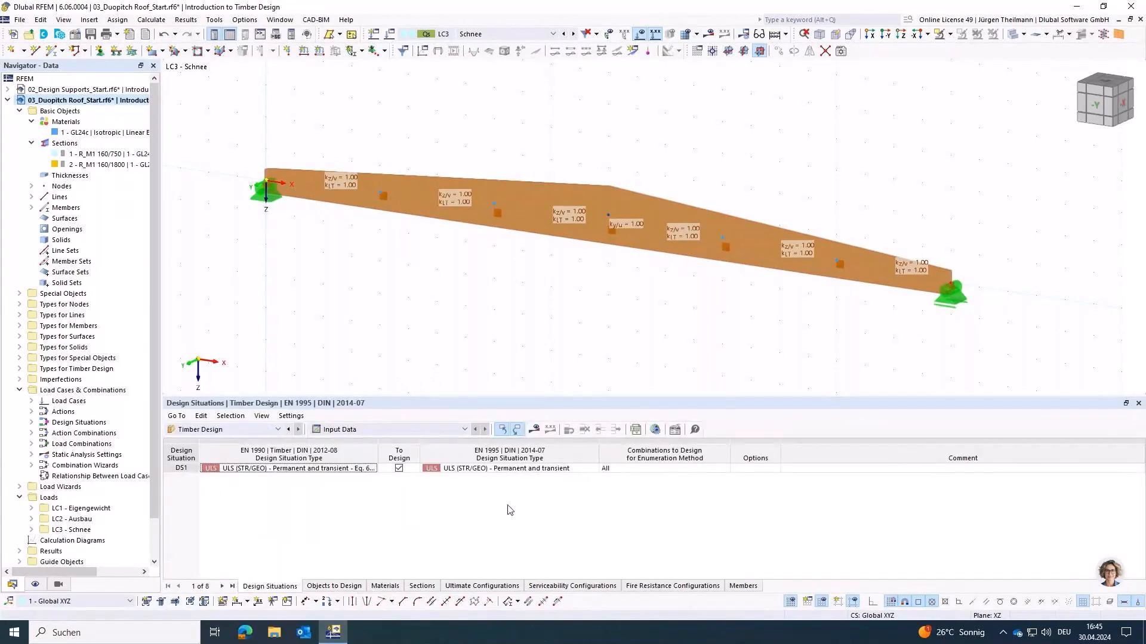
click(535, 431)
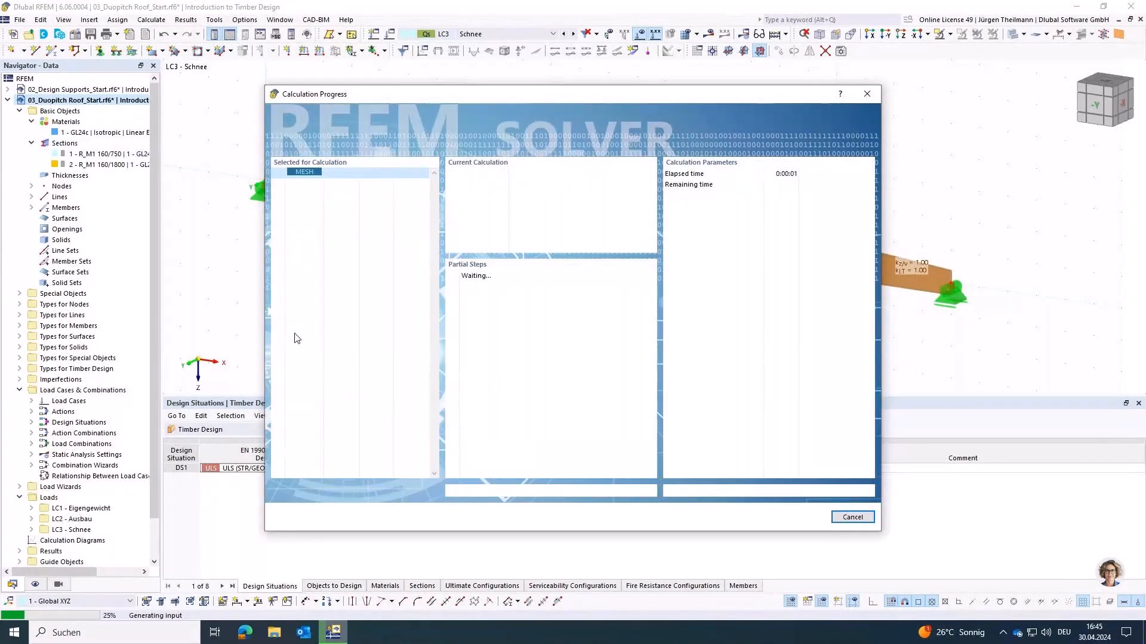
click(856, 522)
click(560, 367)
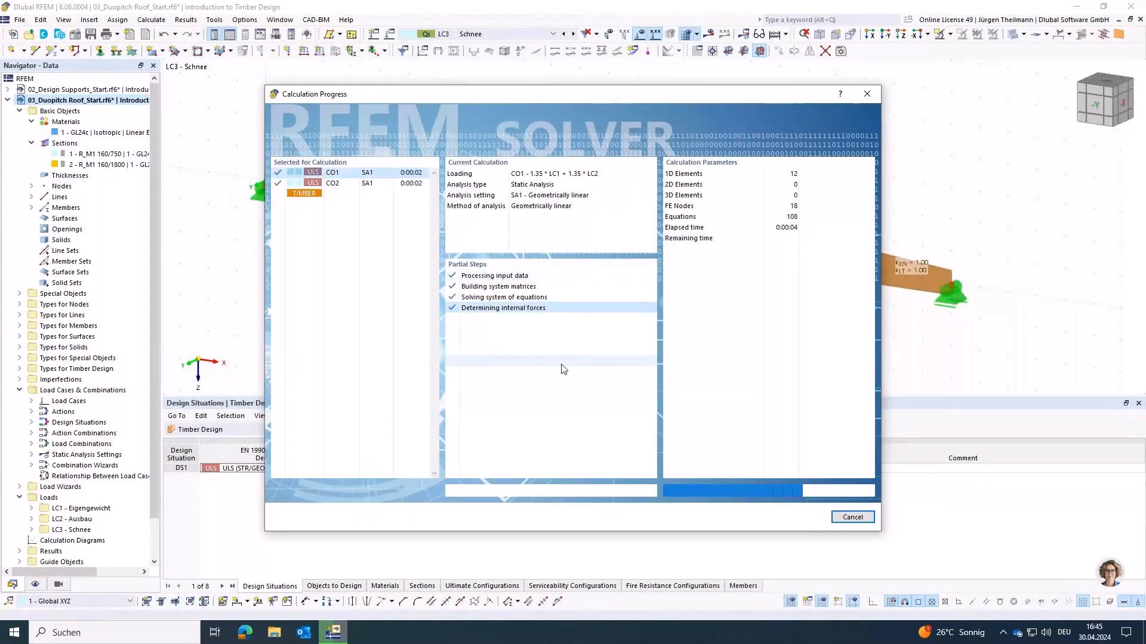
click(677, 366)
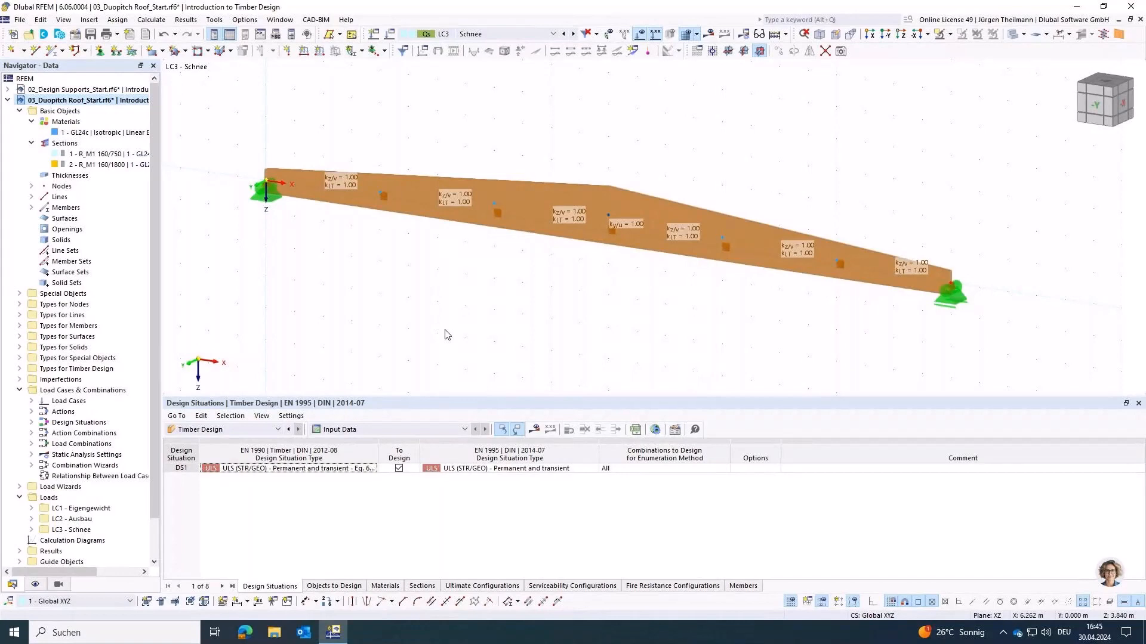
middle_drag(489, 291, 450, 336)
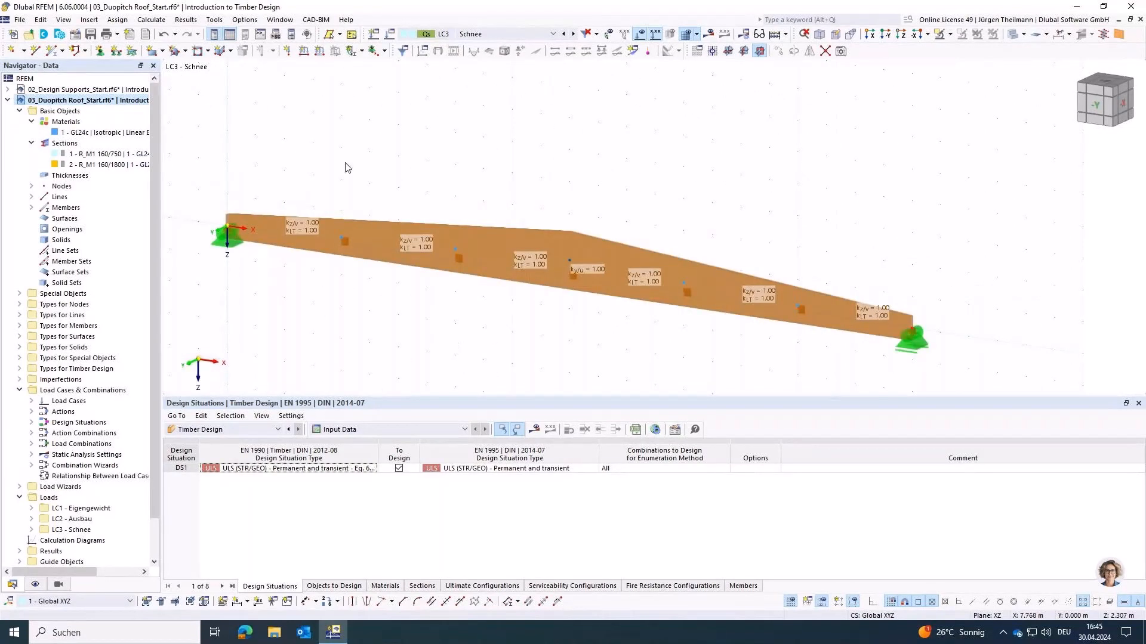
- Add a uniform force load of 1.02 kN/m to member 1 in load case LC1 - Eigengewicht, accepting deletion of the existing results
click(320, 52)
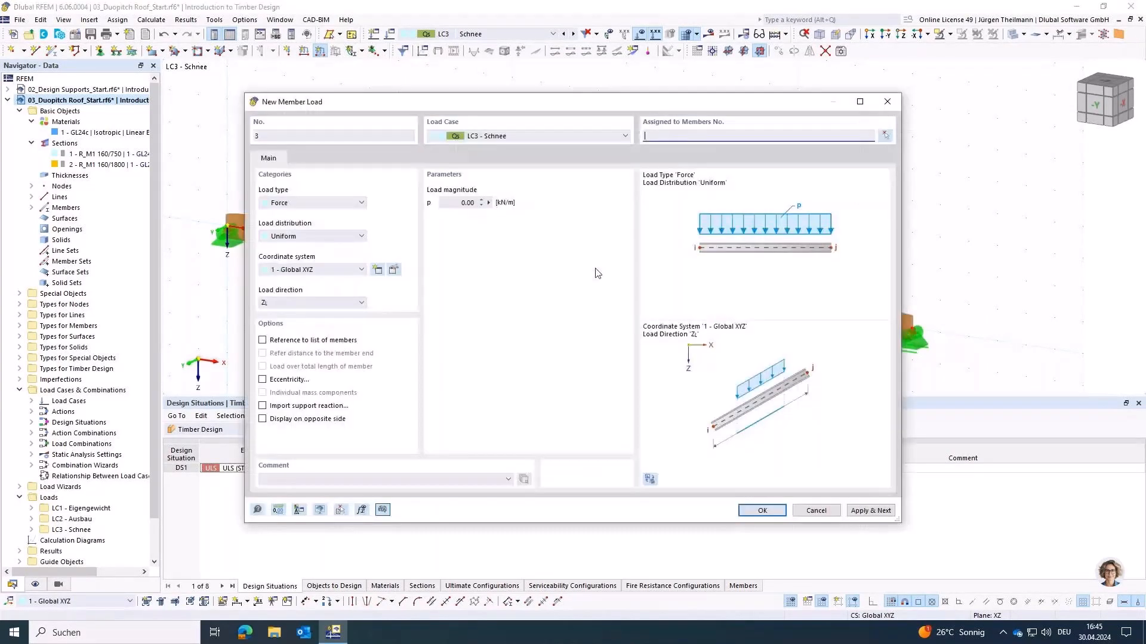
click(885, 137)
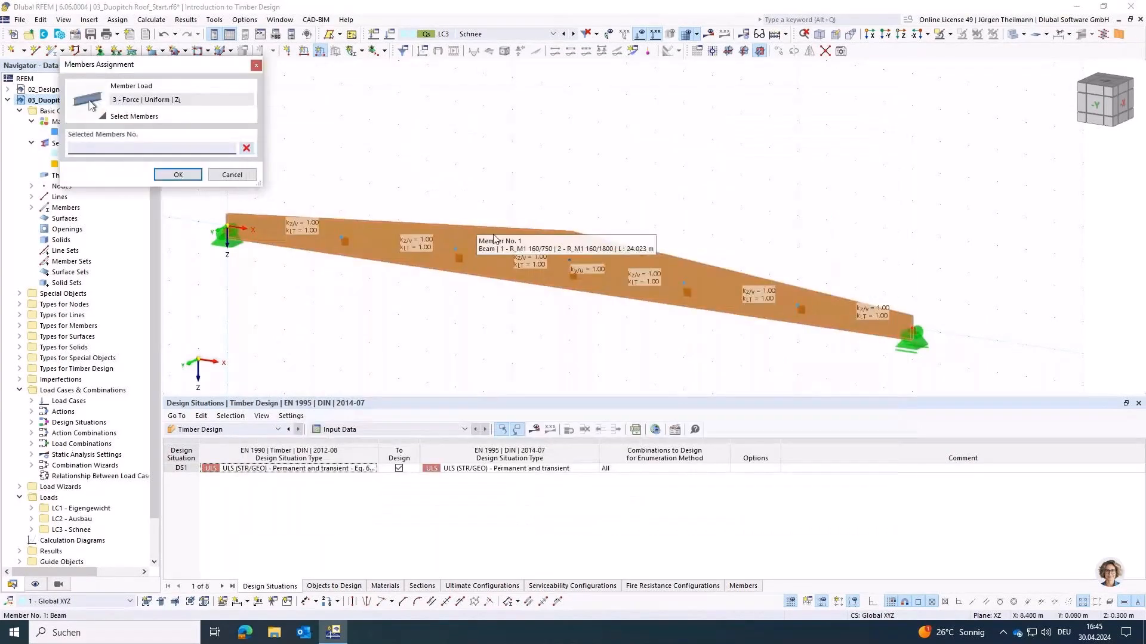
click(494, 238)
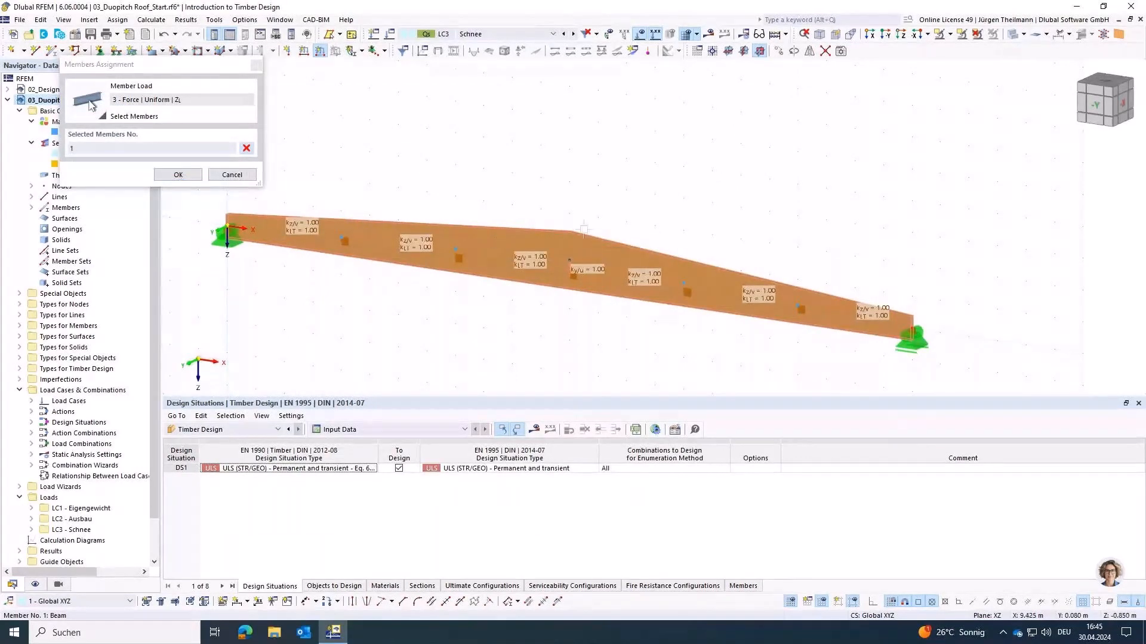
click(178, 175)
click(624, 136)
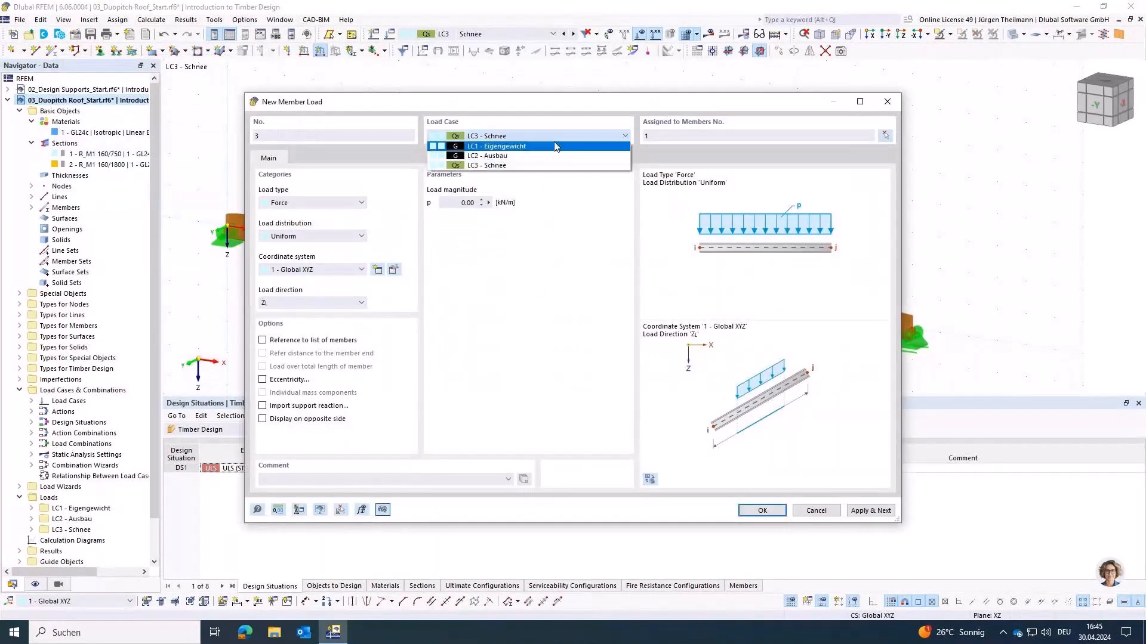
click(553, 148)
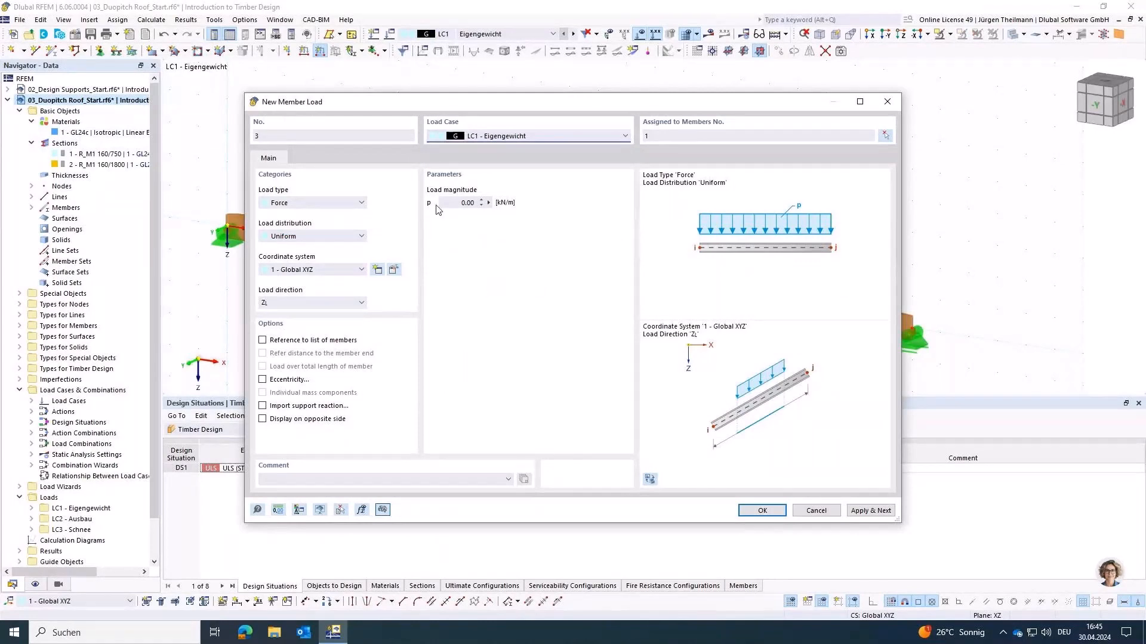
click(460, 203)
text(1.02)
key(Tab)
click(877, 512)
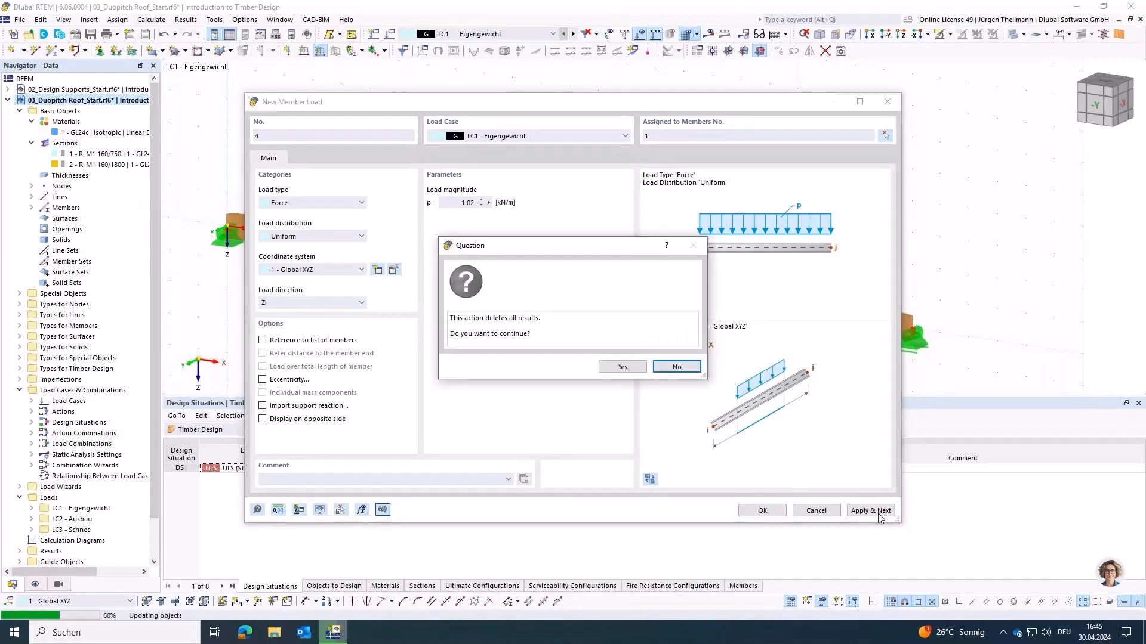
click(621, 366)
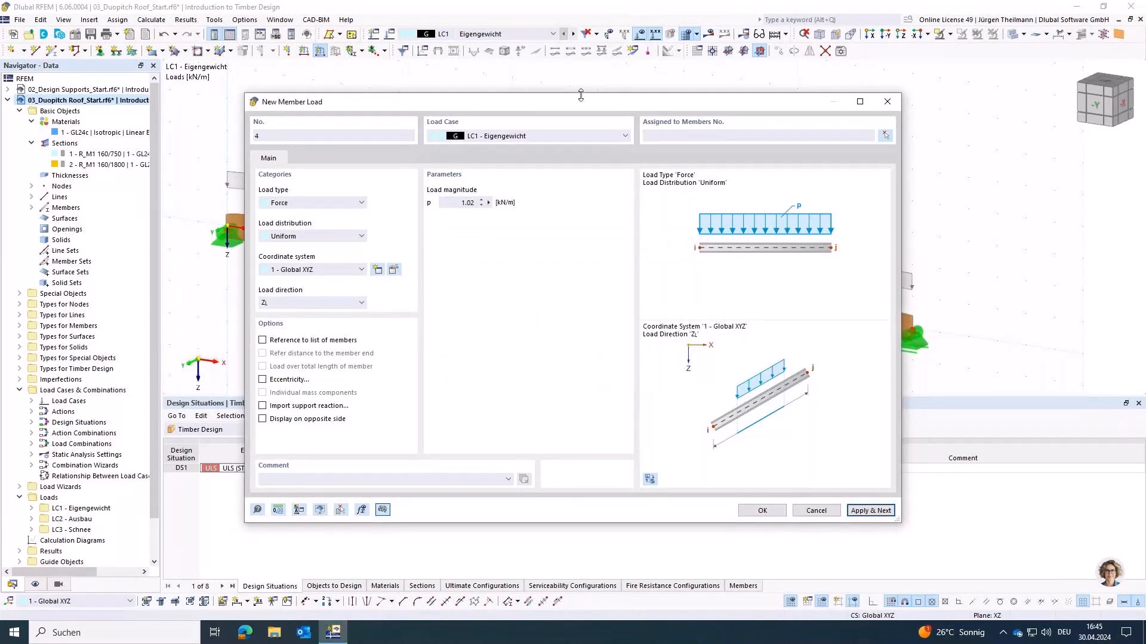
- Add a uniform force load of 2.70 kN/m to member 1 in load case LC2 - Ausbau
drag(577, 103, 560, 357)
drag(570, 311, 561, 100)
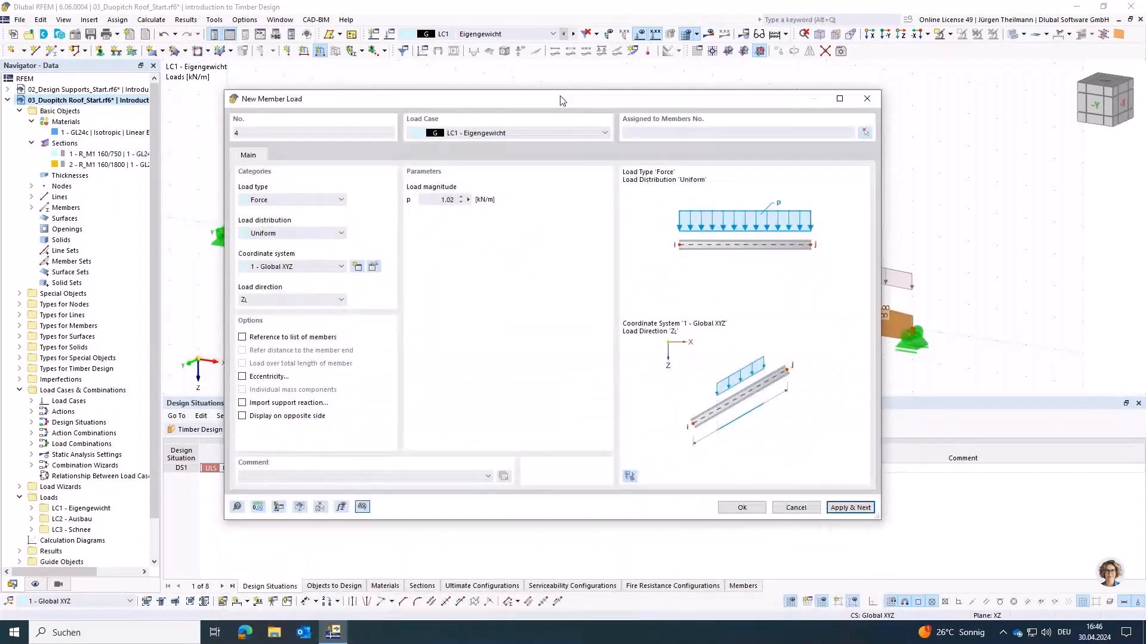
click(562, 131)
click(544, 152)
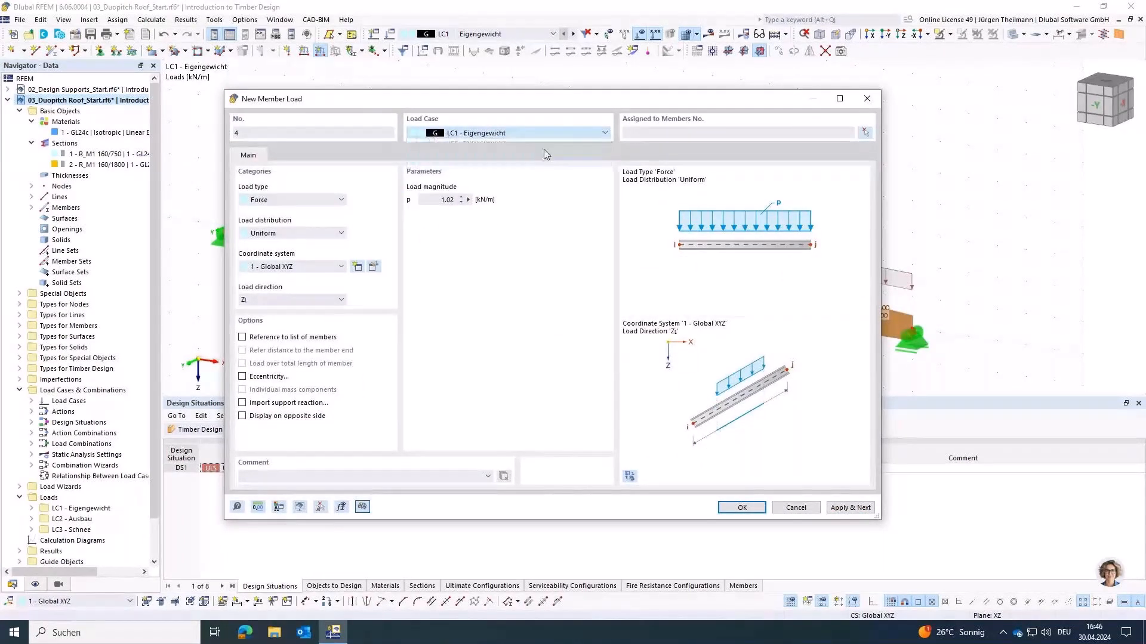
click(865, 133)
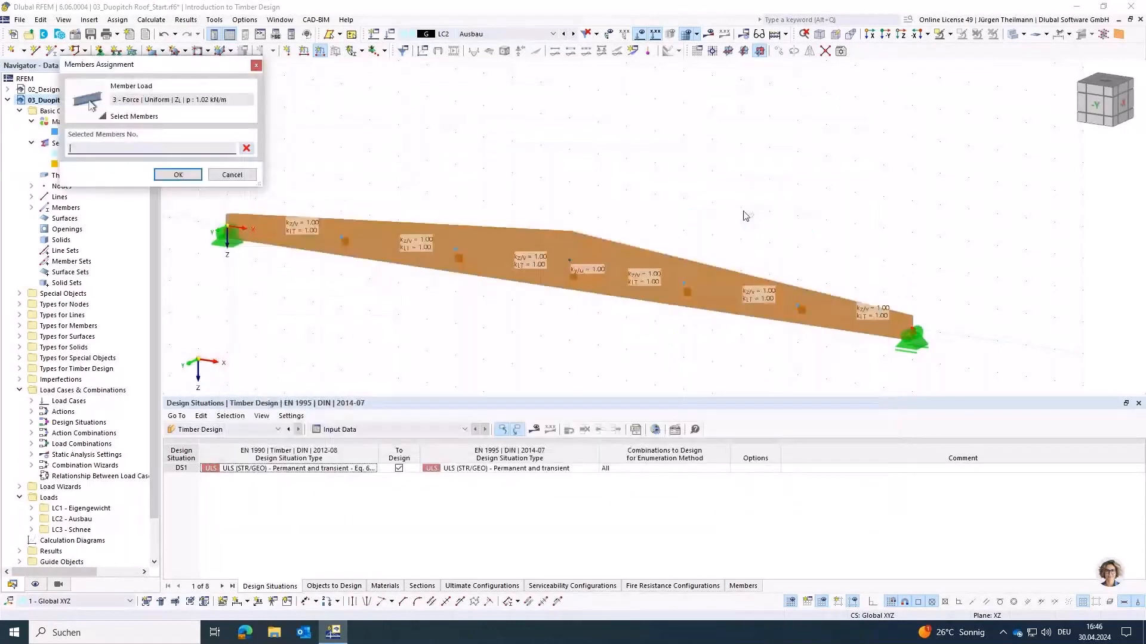
click(178, 174)
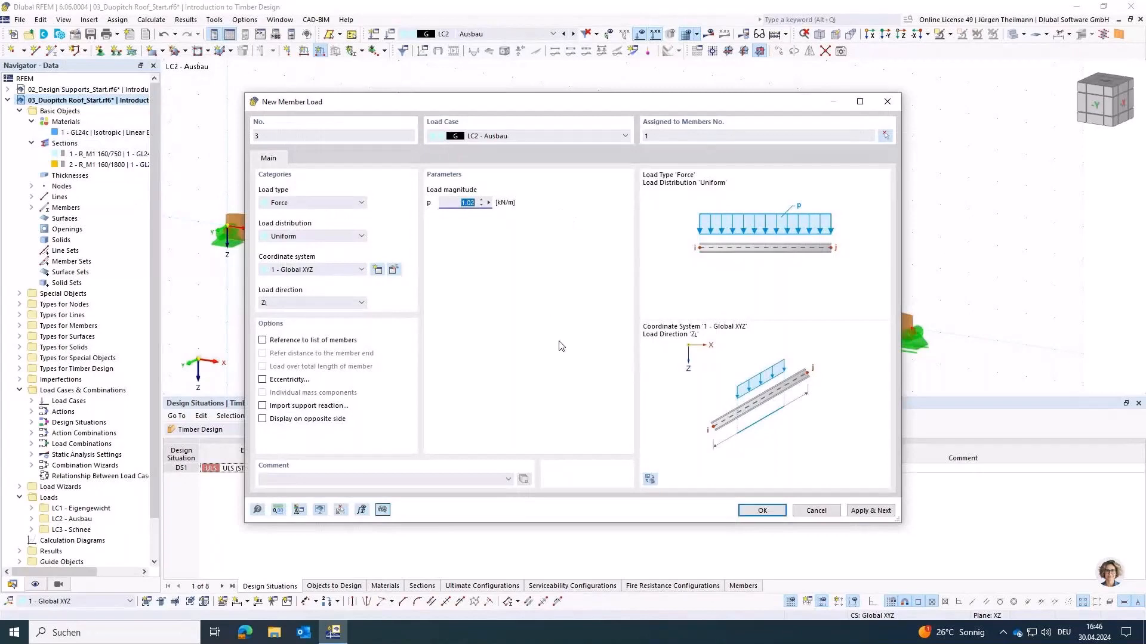
text(2.7)
key(Tab)
click(870, 510)
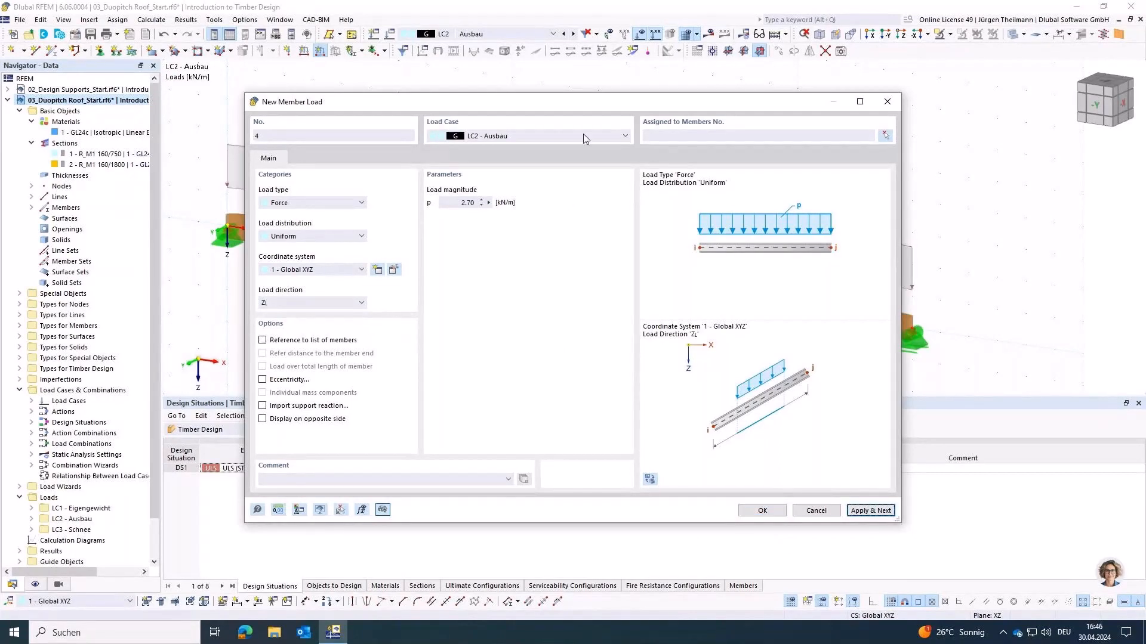
- Add a uniform 3.15 kN/m load to member 1 in LC3 - Schnee, acting globally in Z on projected length
click(618, 135)
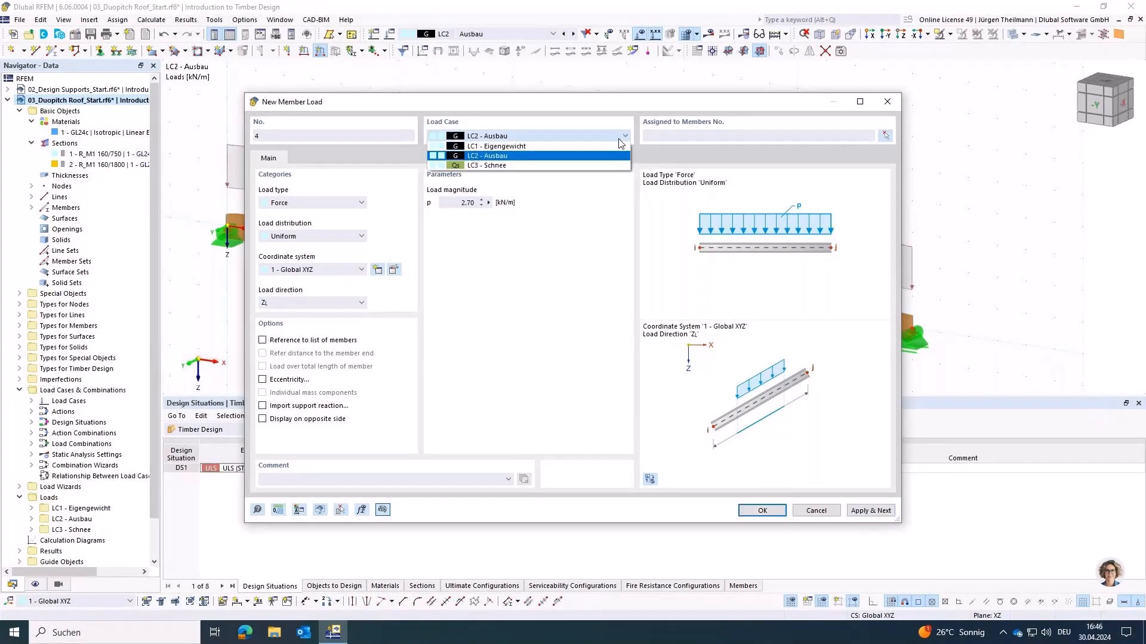
click(519, 165)
click(885, 135)
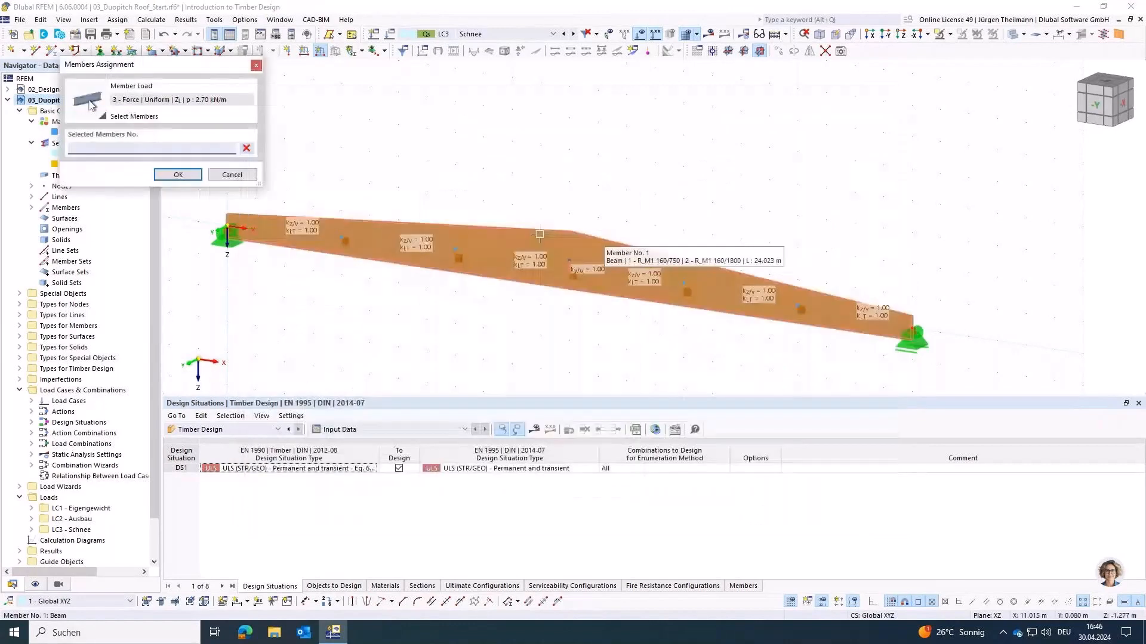
click(597, 242)
click(179, 174)
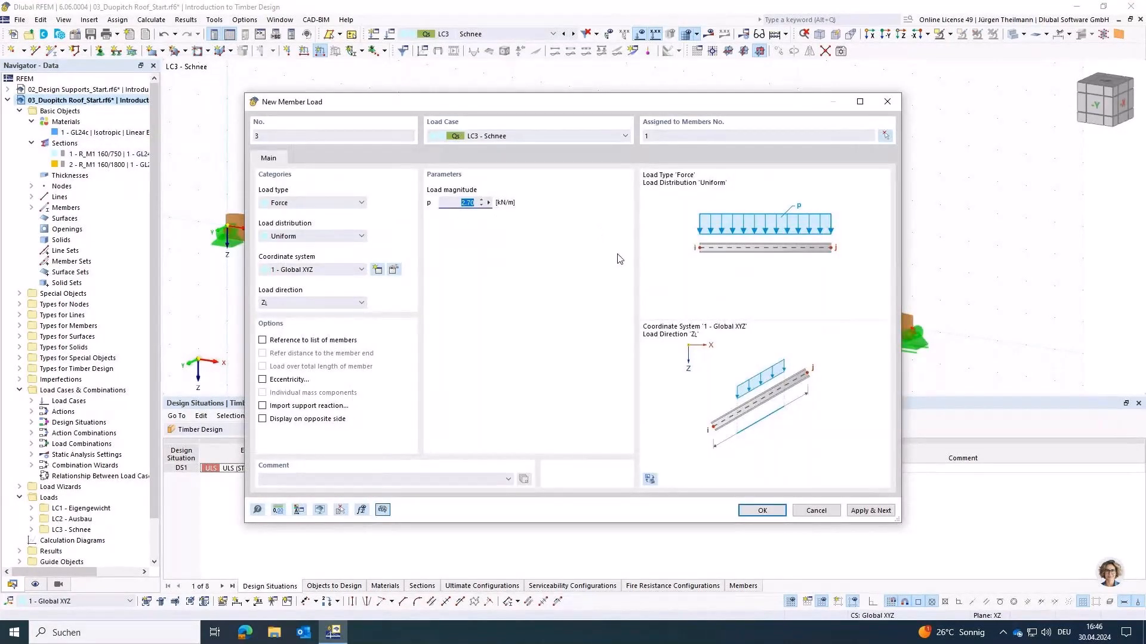
text(3.15)
key(Tab)
click(345, 304)
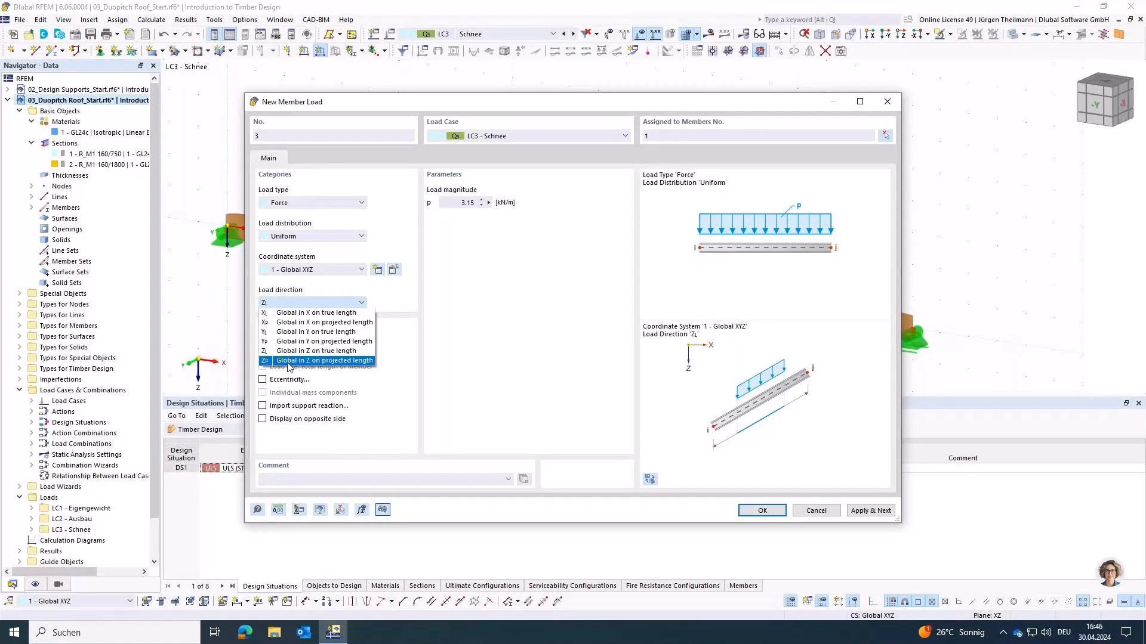
click(348, 361)
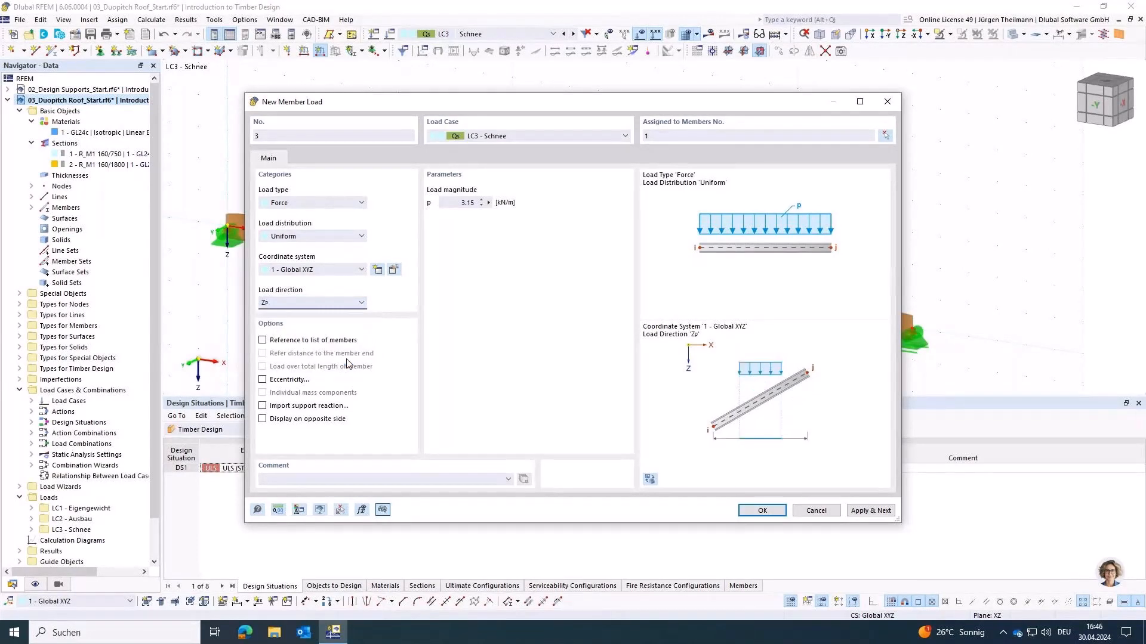
click(762, 511)
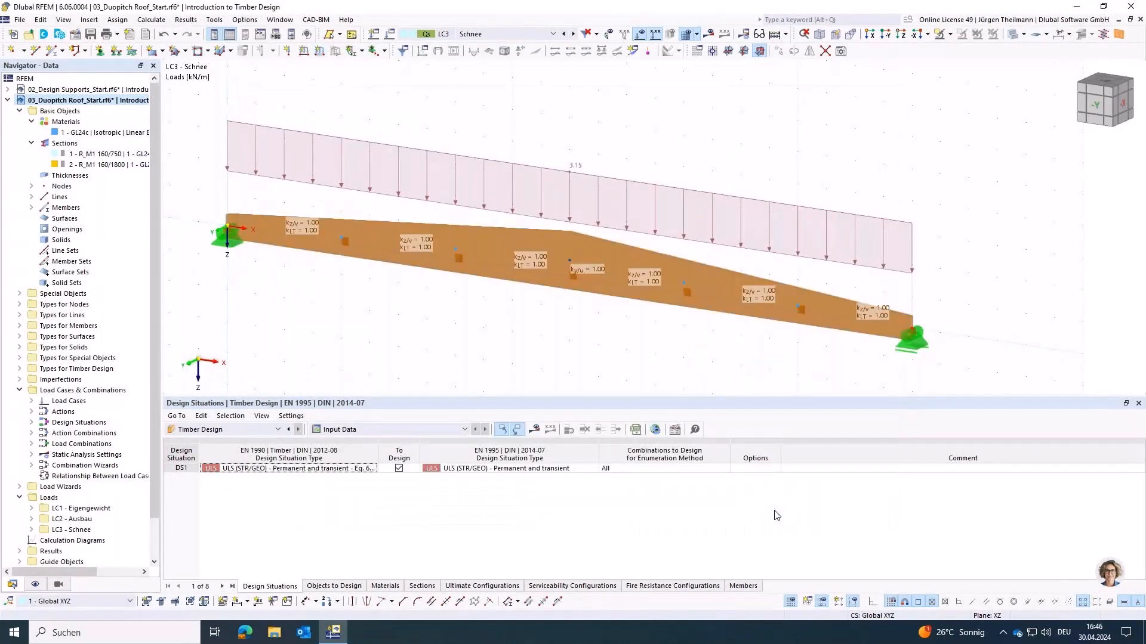
- Calculate the timber design and display the design ratios along the beam
click(534, 429)
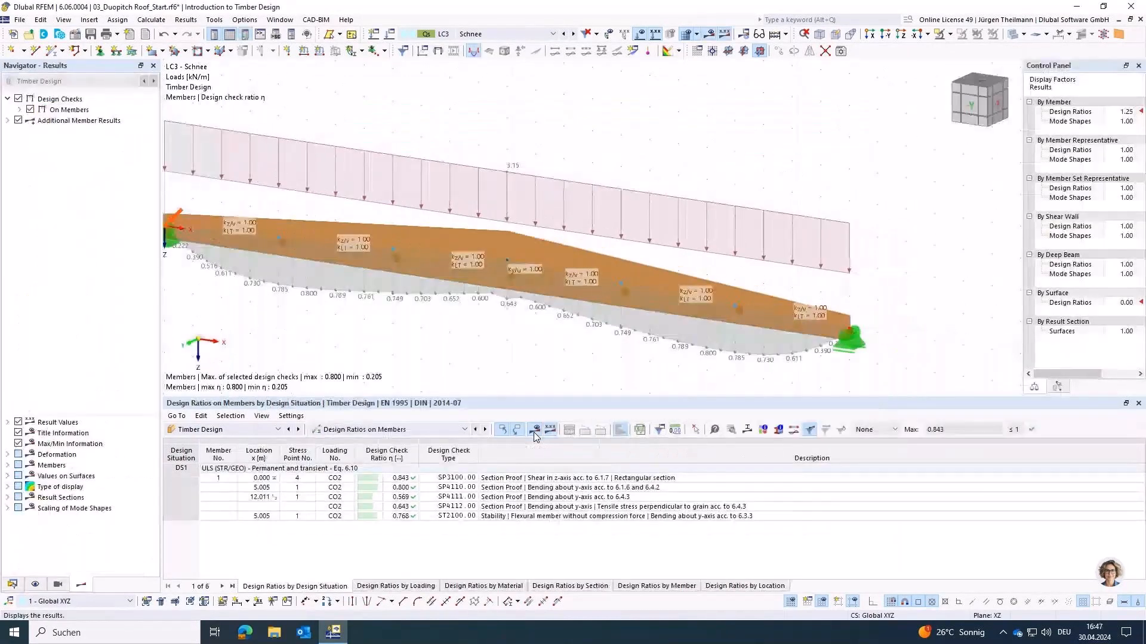
middle_drag(479, 339, 590, 328)
scroll(577, 324, down, 1)
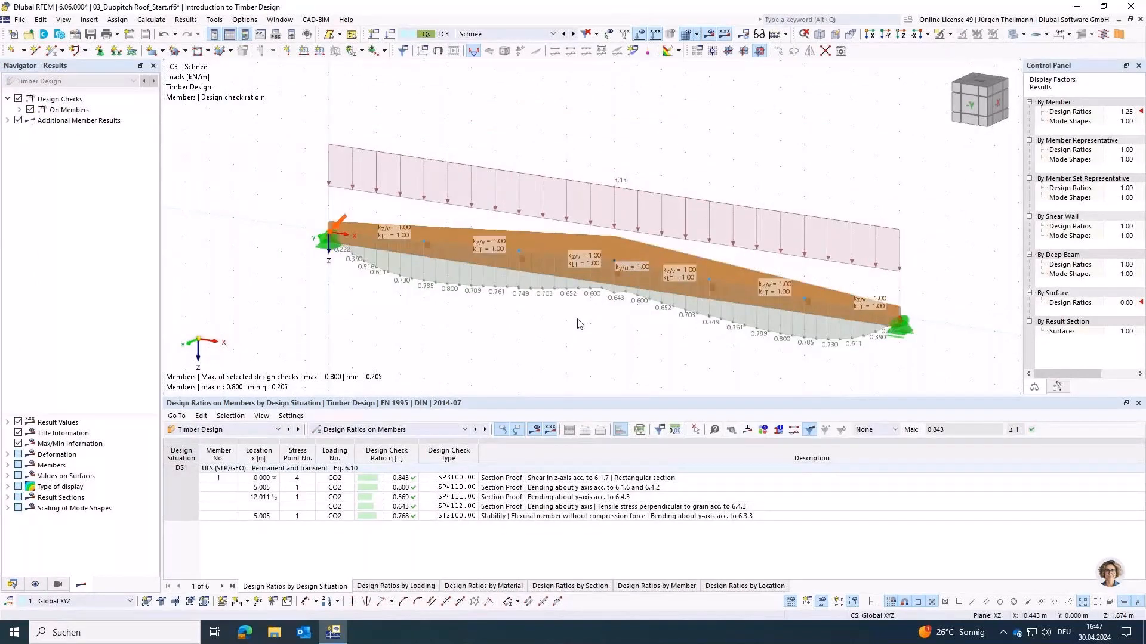
middle_drag(658, 353, 615, 338)
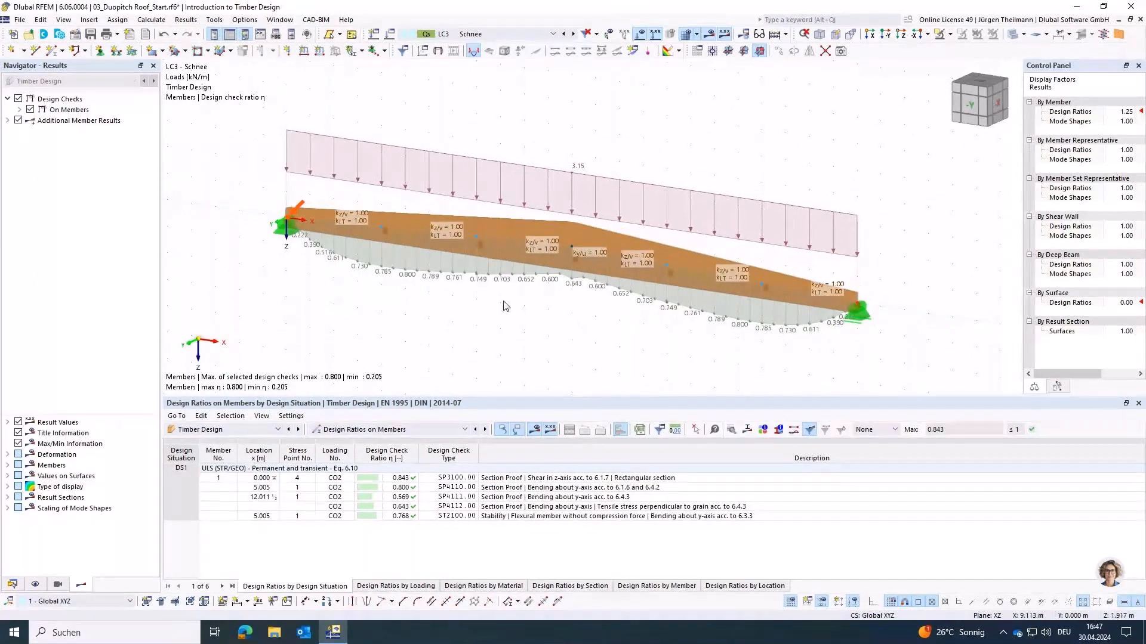
- Limit the displayed member results to the ultimate limit state section proof SP4110, hiding the ratio envelope, stability and other section proofs
click(20, 110)
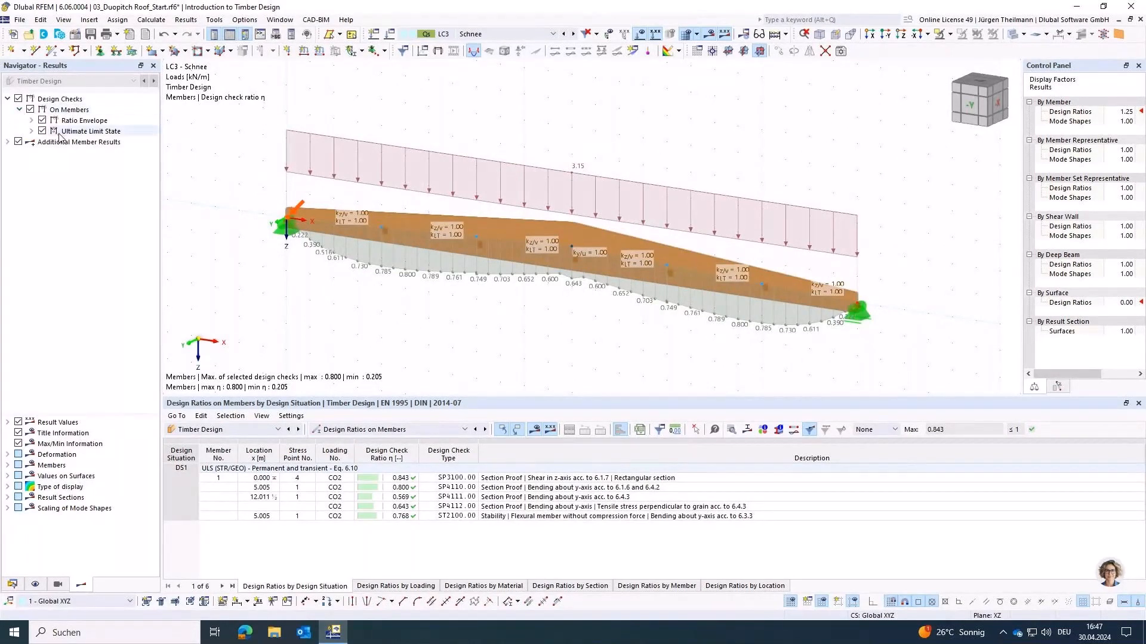
click(42, 121)
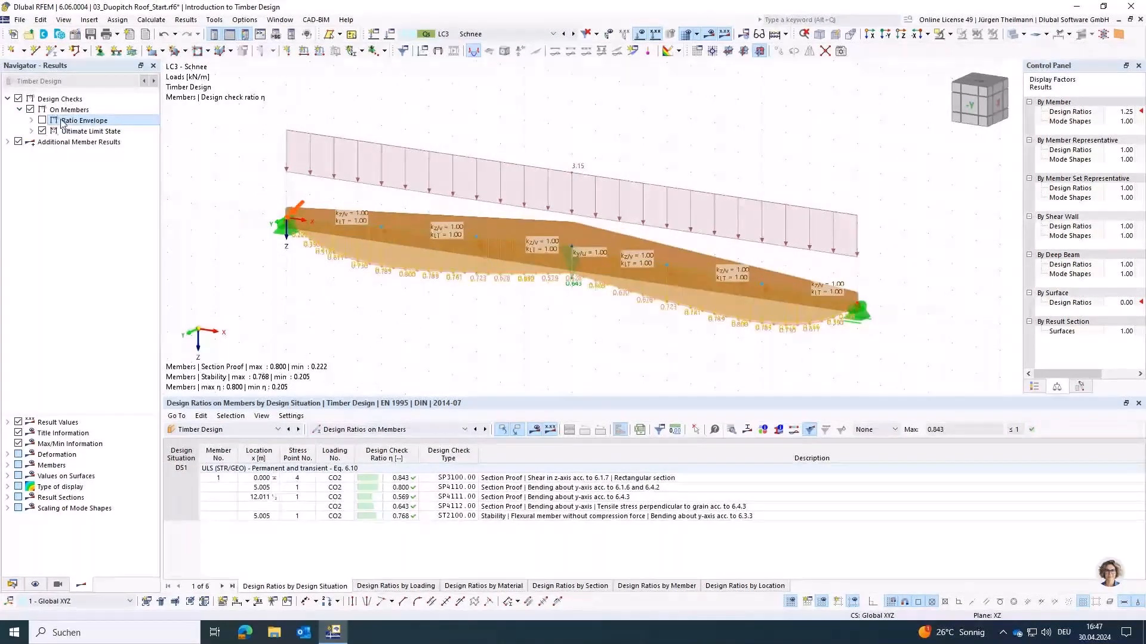
click(31, 131)
click(54, 153)
click(43, 142)
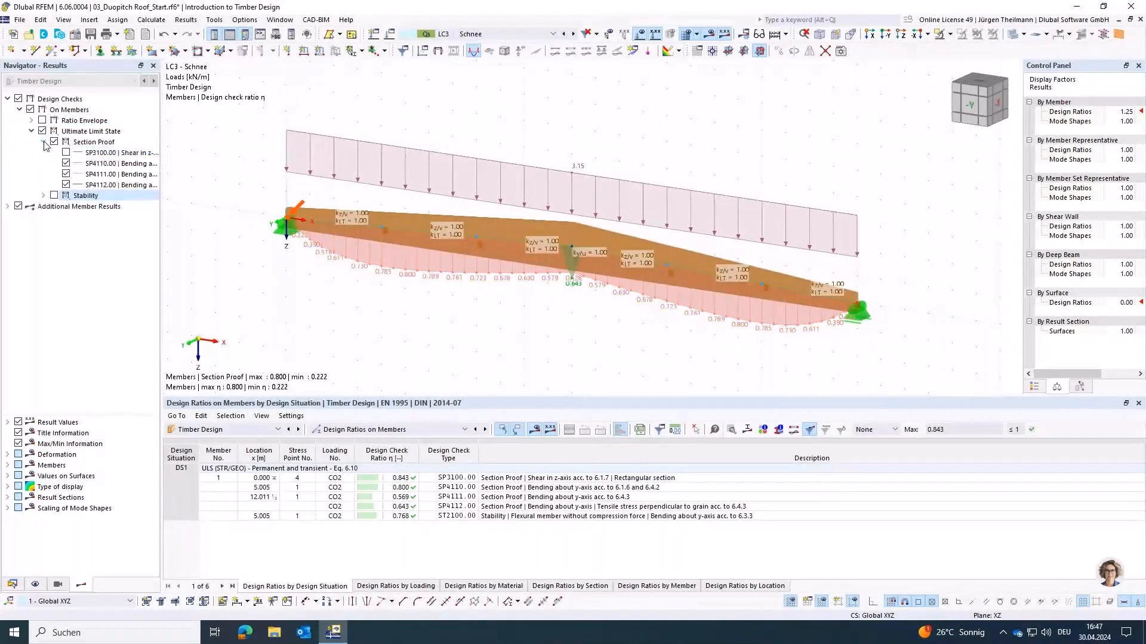
click(67, 175)
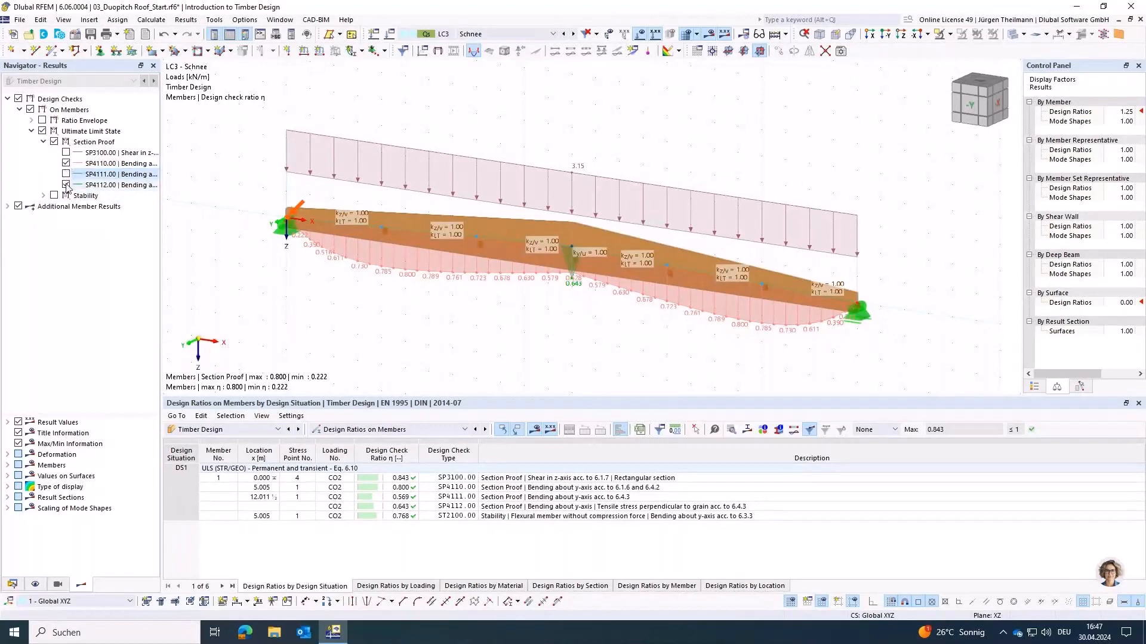
click(67, 185)
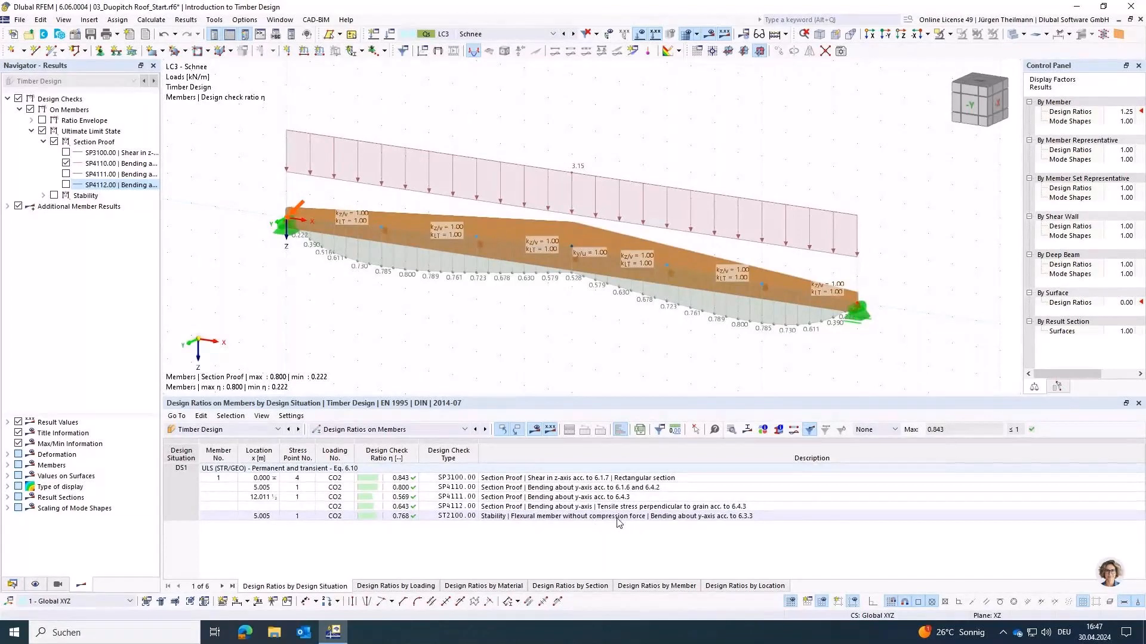
- Examine the formulas and intermediate values in the details of stability check ST2100 for bending about the y-axis
double_click(531, 517)
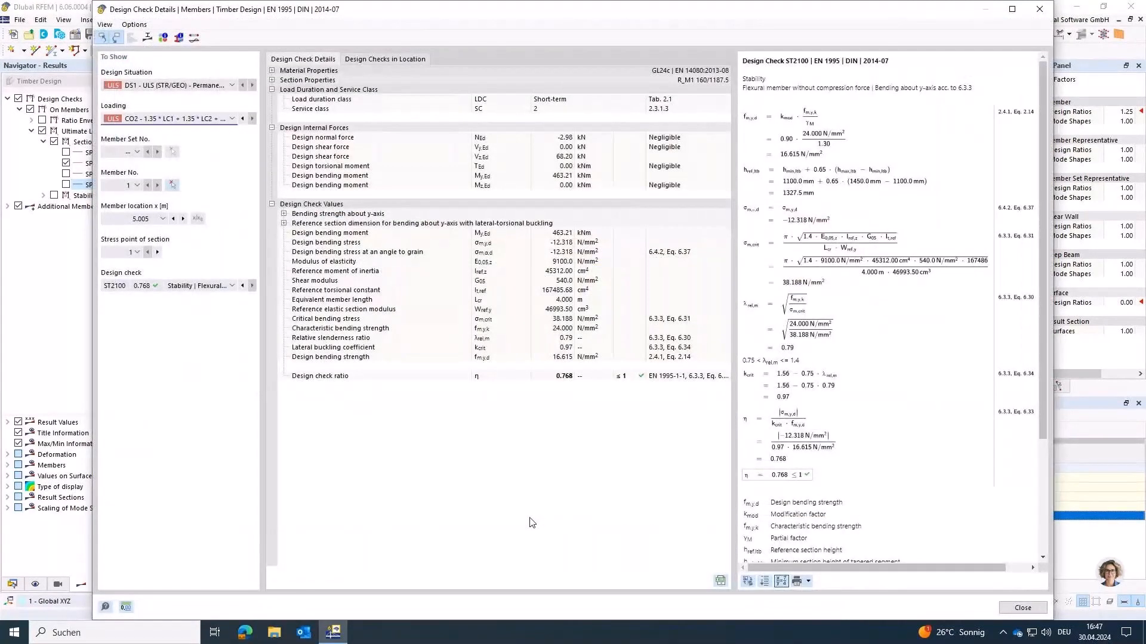
scroll(923, 265, down, 2)
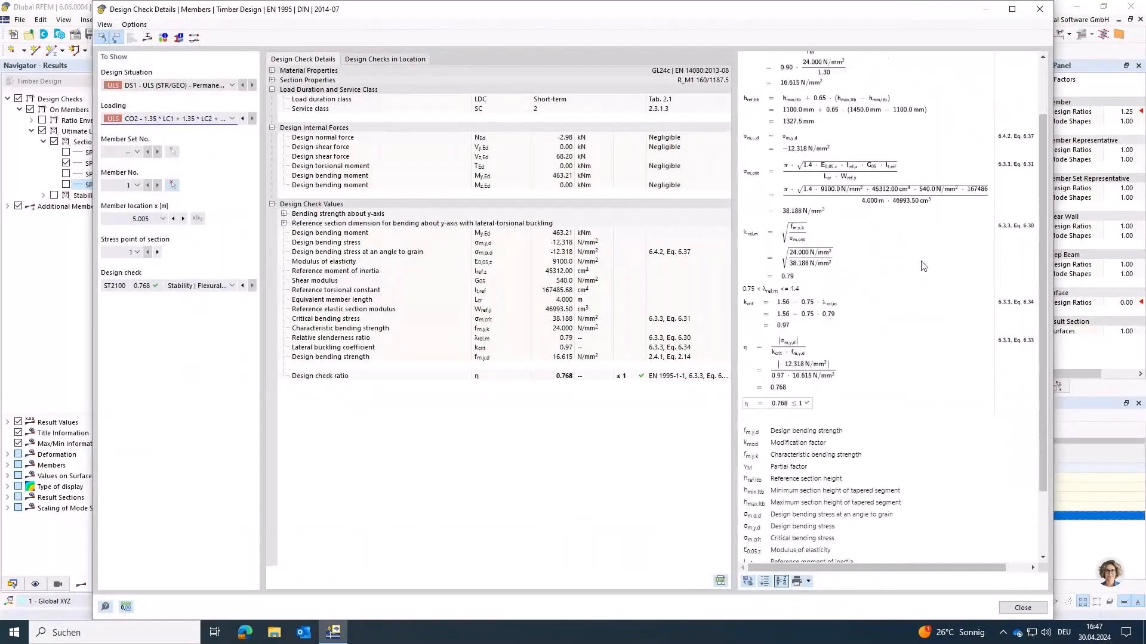
scroll(922, 265, down, 1)
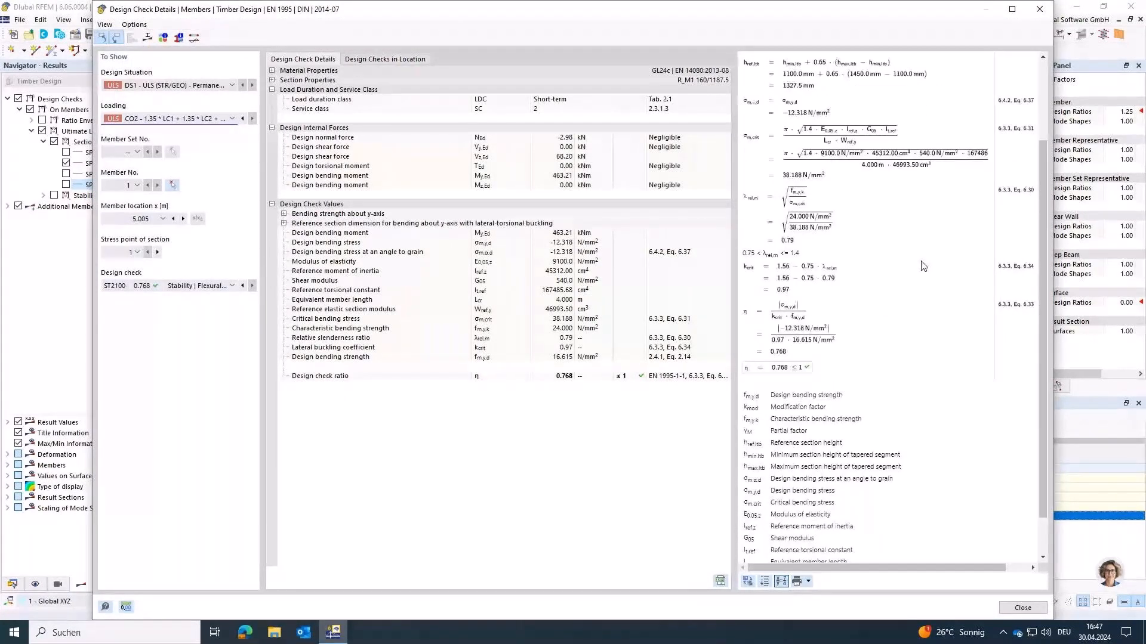
scroll(923, 265, down, 1)
click(1022, 608)
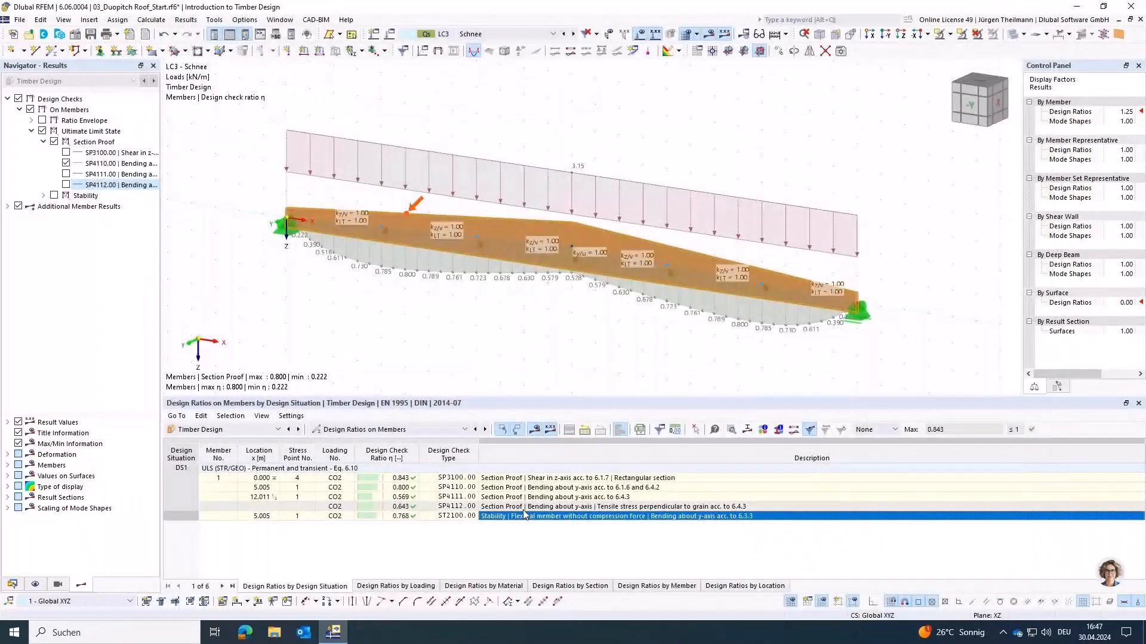
- Review the details of section proof SP4110 for bending about the y-axis, and show the beam's results in the -Y view
click(568, 490)
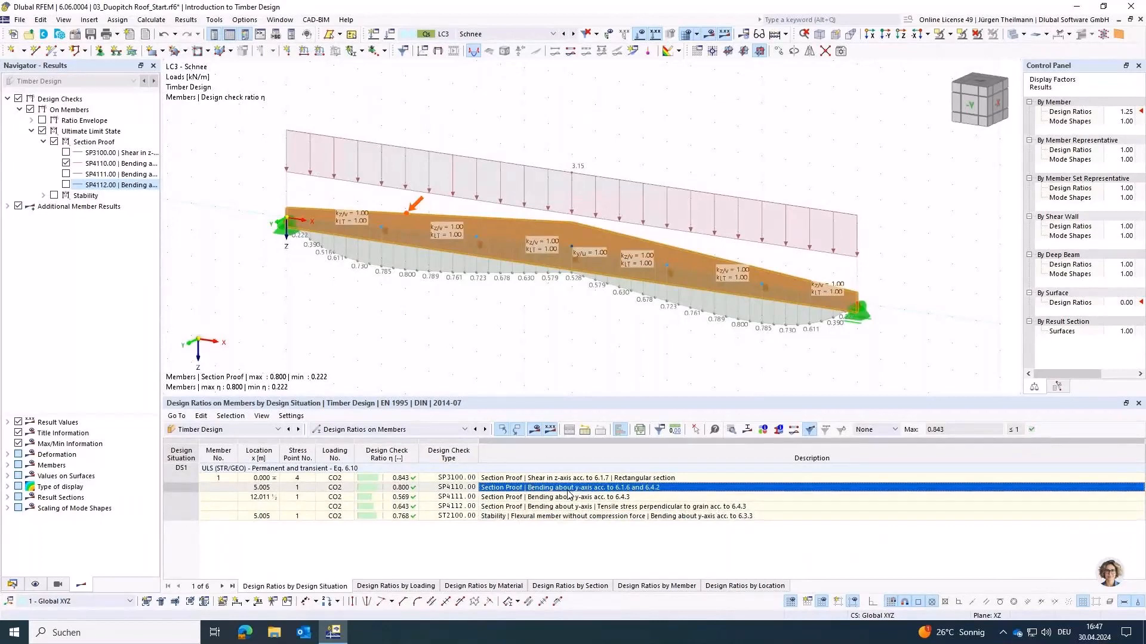
double_click(568, 494)
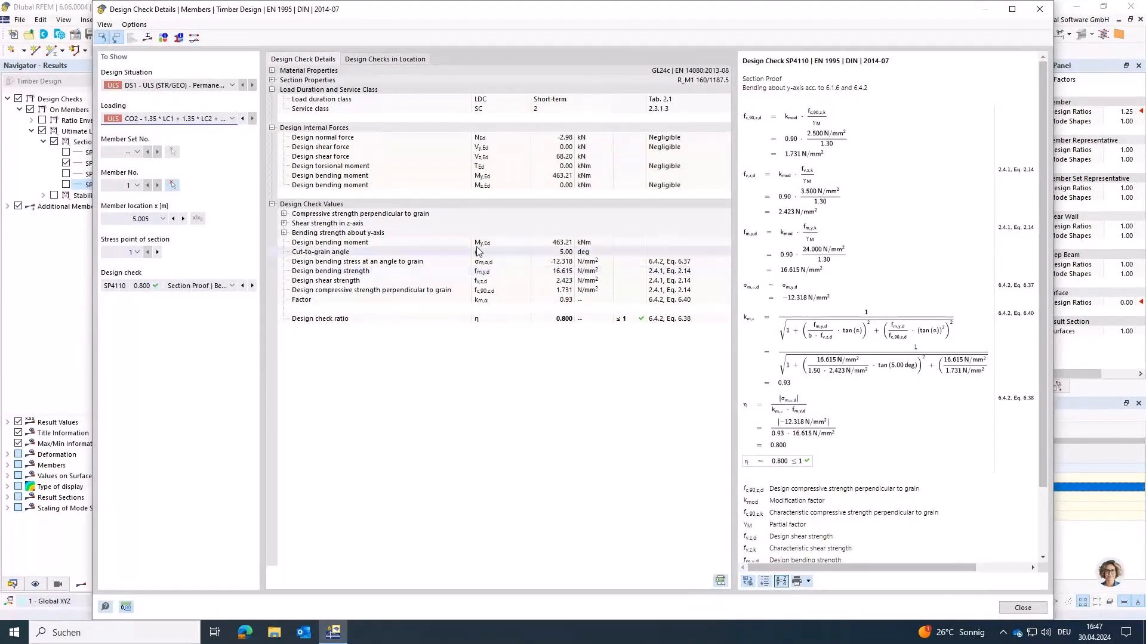
click(1017, 614)
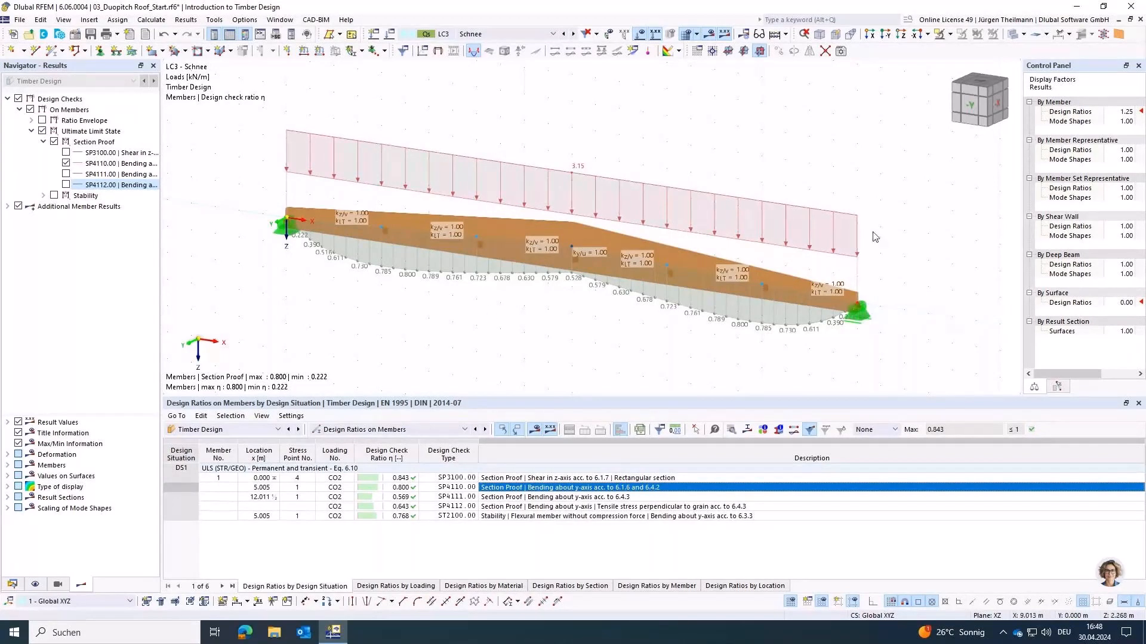
click(976, 111)
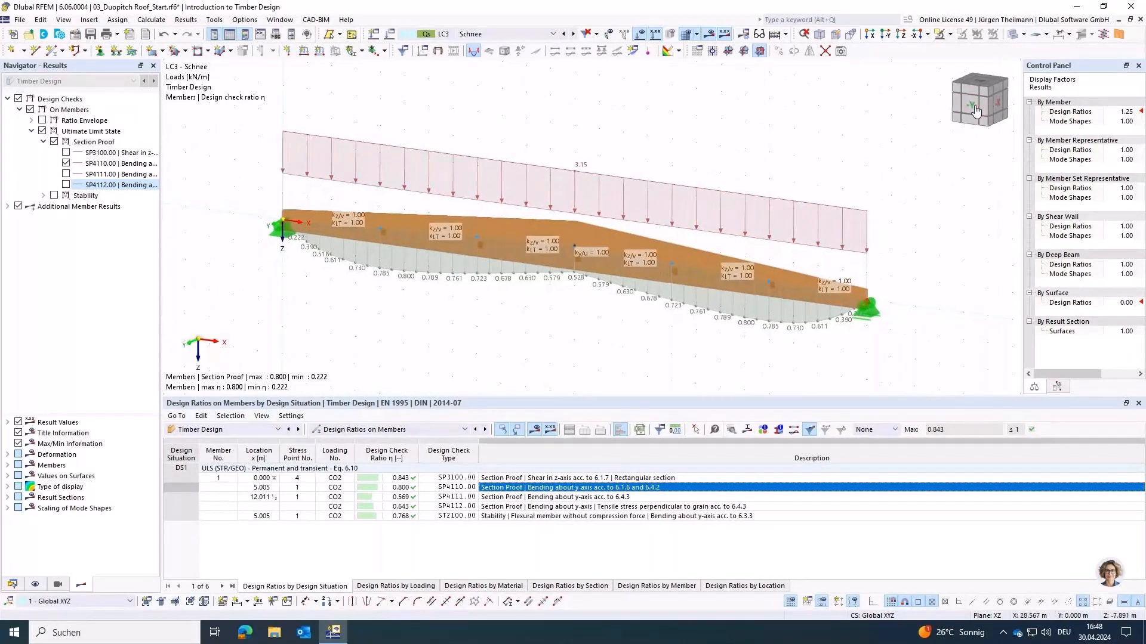
click(977, 111)
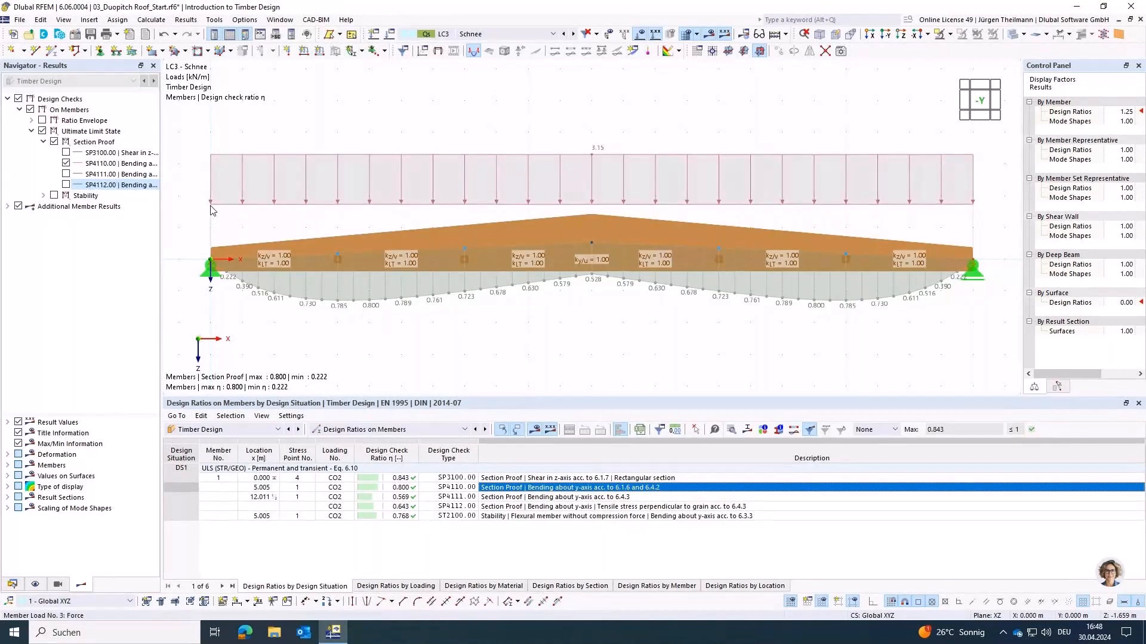
- Reduce every member division count in the mesh settings to 2 and recalculate the timber design
click(151, 19)
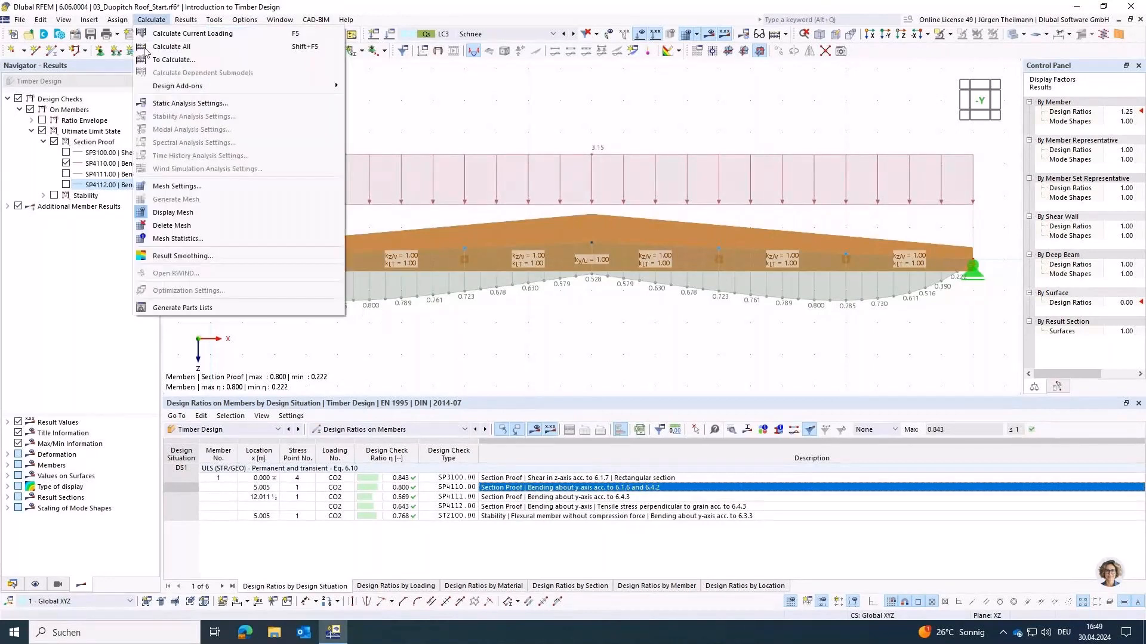
click(211, 191)
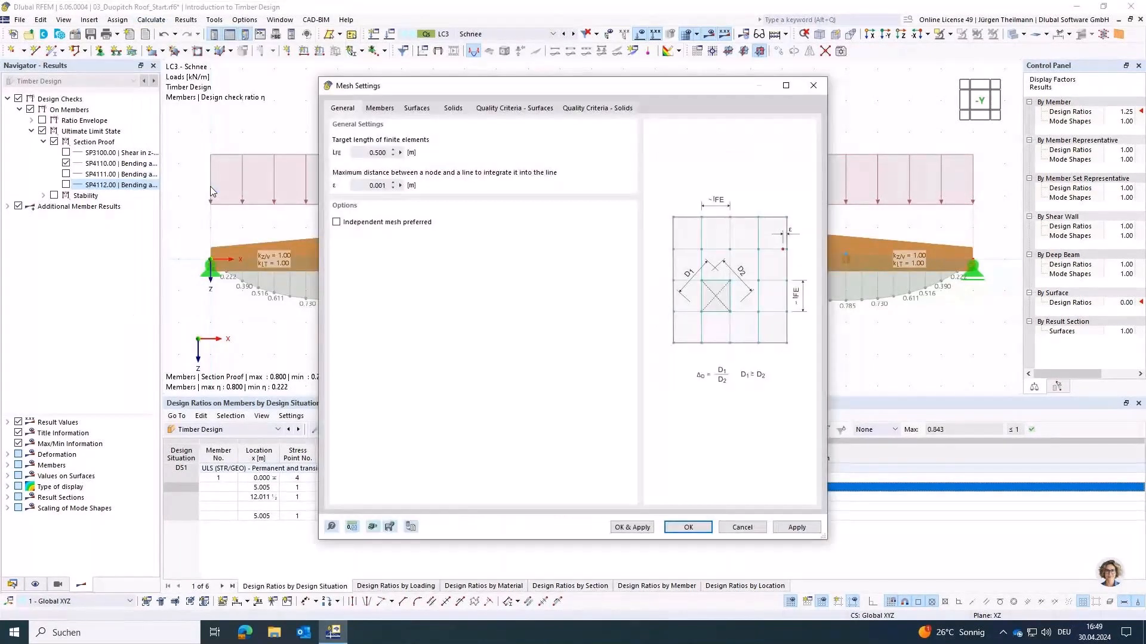
click(380, 108)
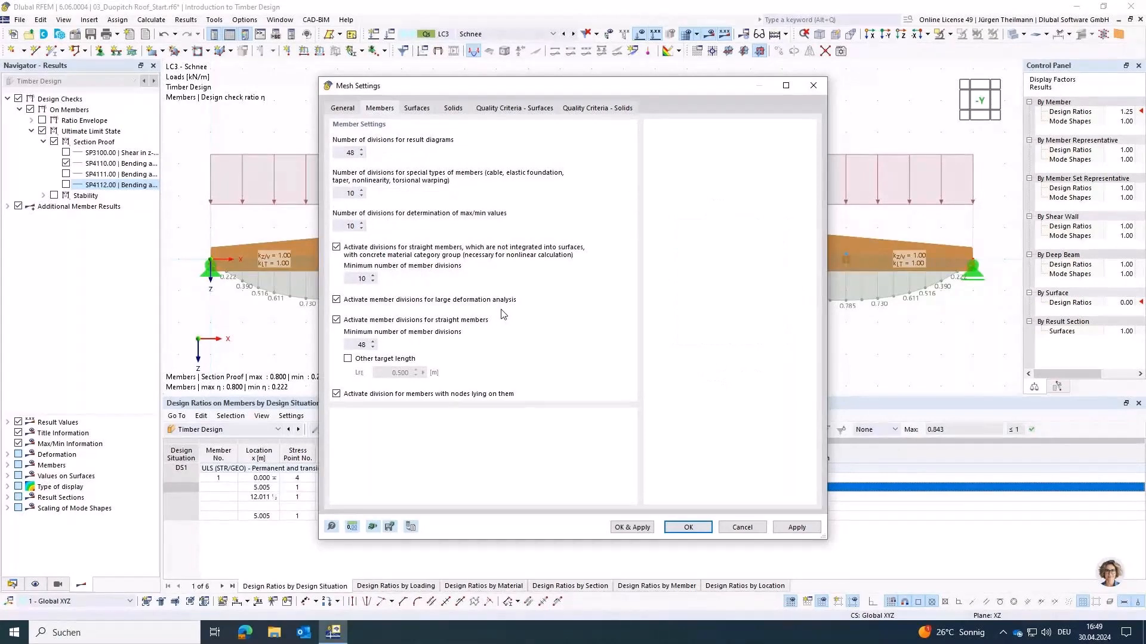
double_click(341, 154)
text(2)
key(Tab)
text(2)
key(Tab)
text(2)
key(Tab)
key(Tab)
text(2)
key(Tab)
key(Tab)
key(Tab)
text(2)
key(Tab)
click(632, 527)
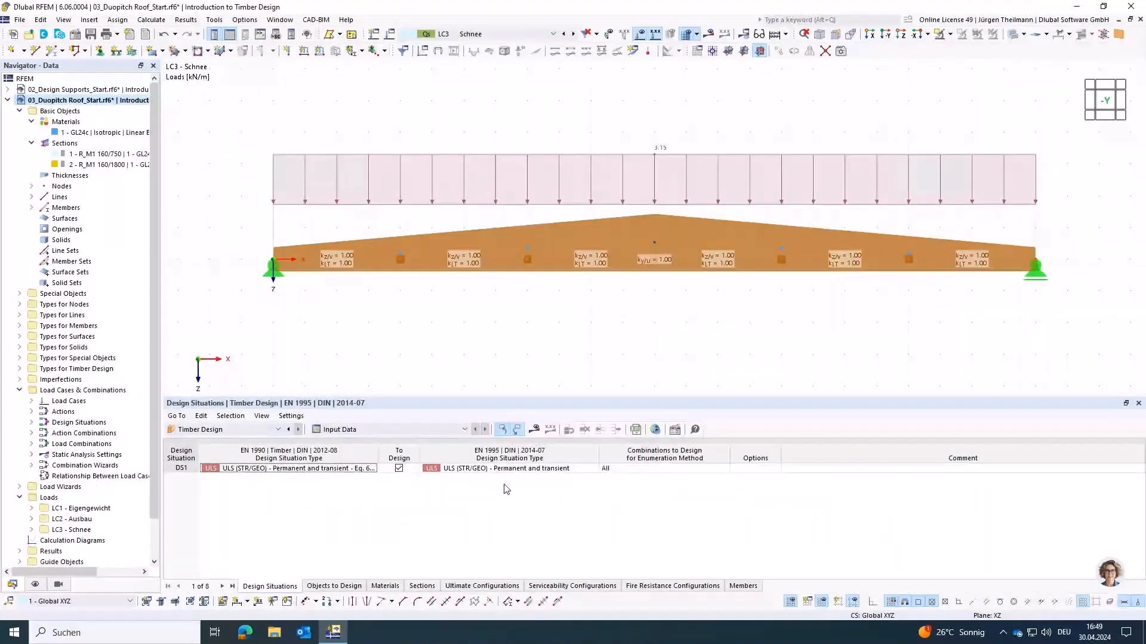
click(533, 431)
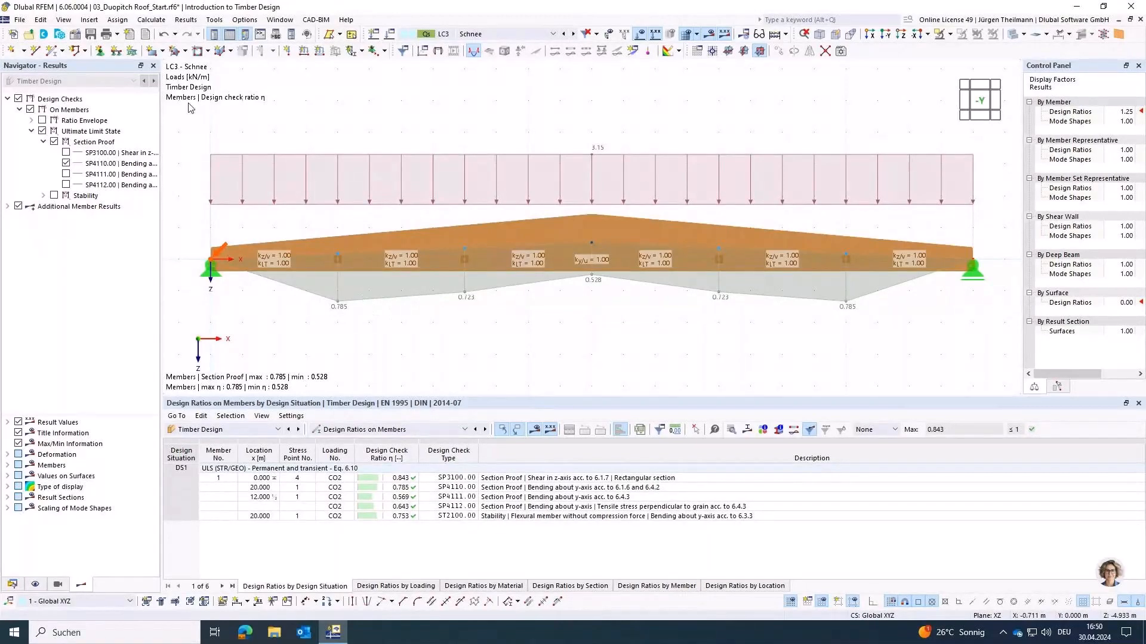
- Restore the default mesh settings and use 12 divisions for result diagrams and as the minimum for straight members
click(151, 20)
click(164, 190)
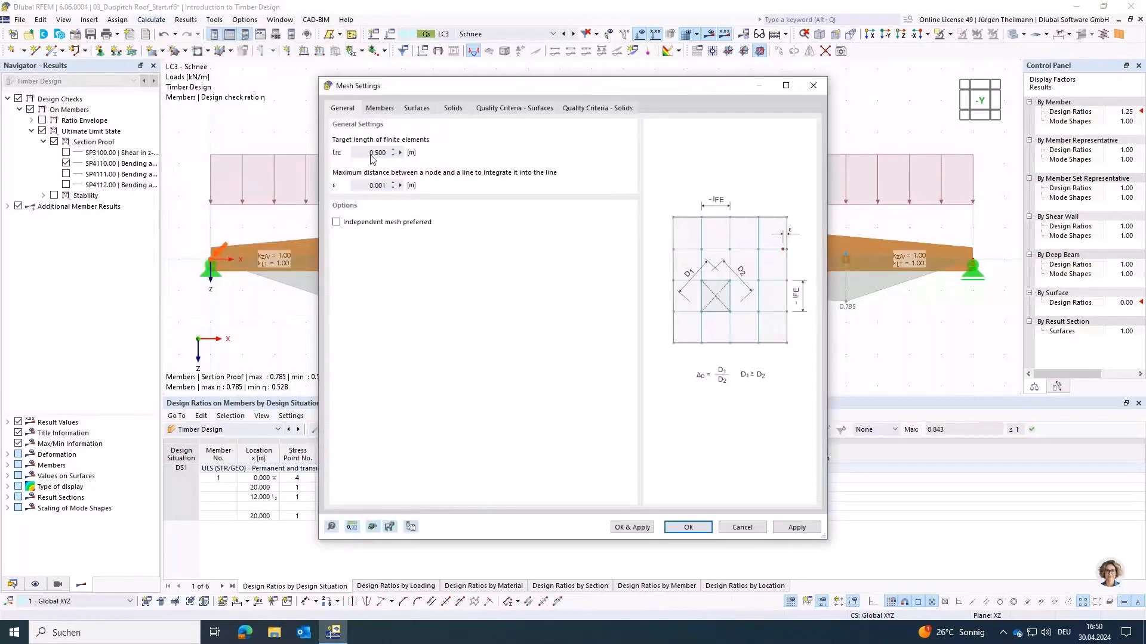
click(379, 109)
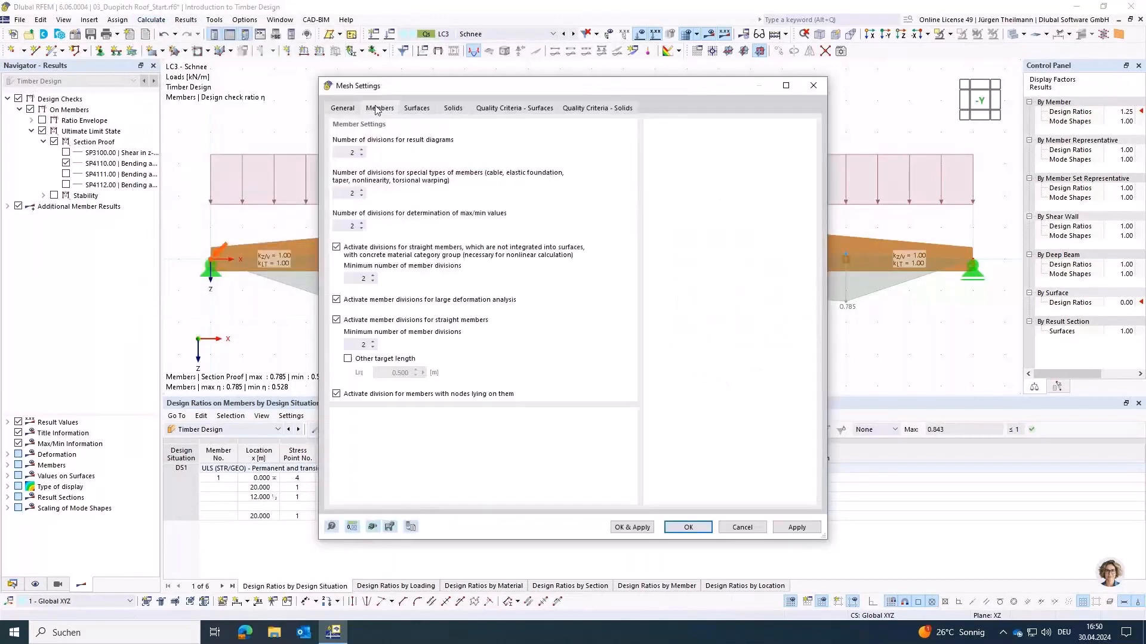
click(411, 526)
double_click(344, 152)
text(24)
key(Tab)
key(shift+Tab)
text(12)
key(Tab)
double_click(355, 344)
text(12)
click(688, 527)
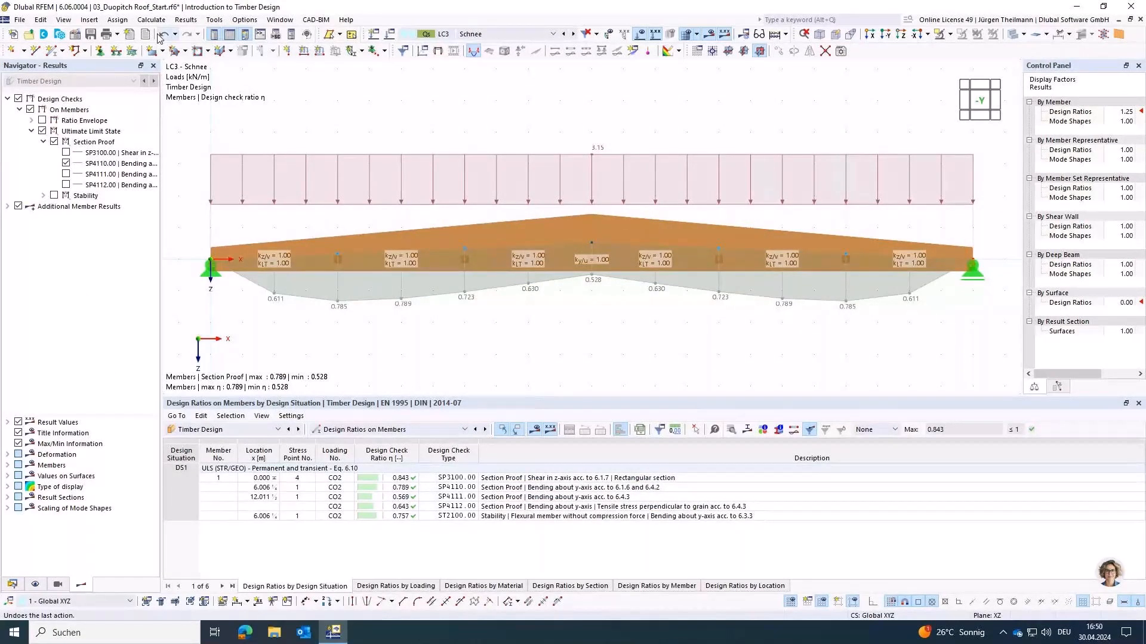
- Raise the result diagram divisions and the minimum straight-member divisions to 24, and recalculate the timber design
click(151, 20)
click(169, 188)
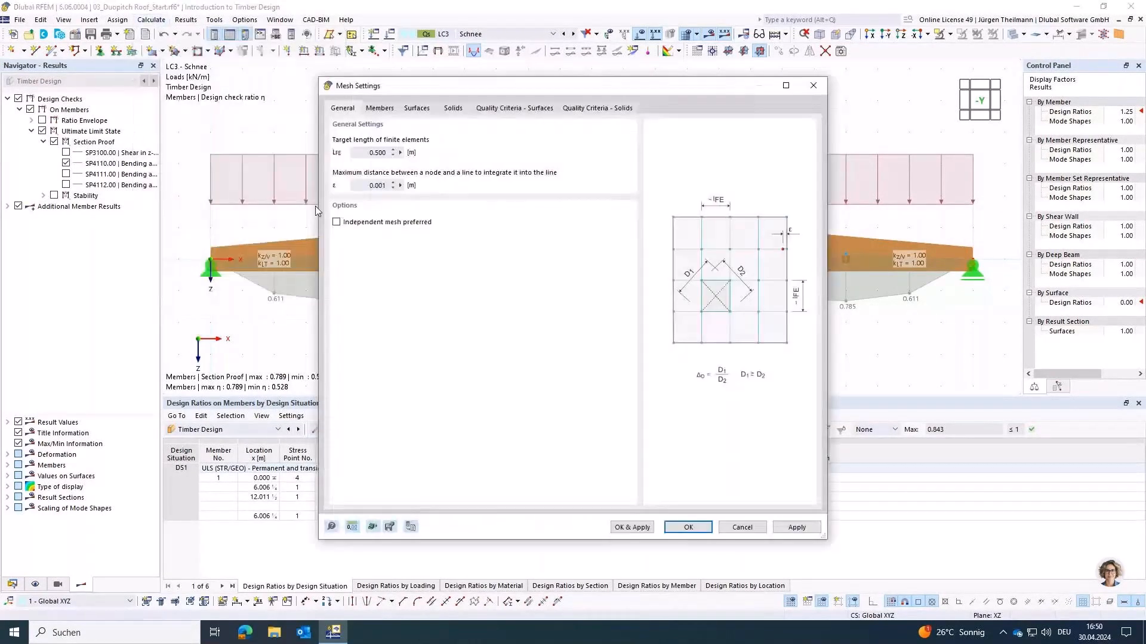
click(378, 108)
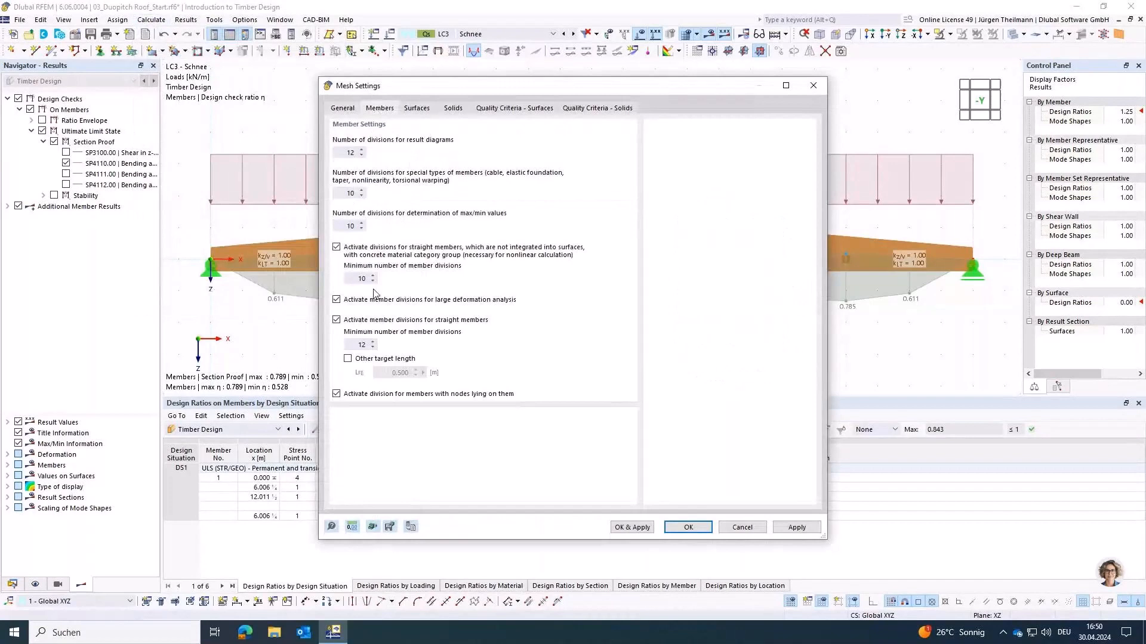
double_click(341, 152)
text(24)
key(Tab)
double_click(348, 342)
text(24)
key(Tab)
click(688, 528)
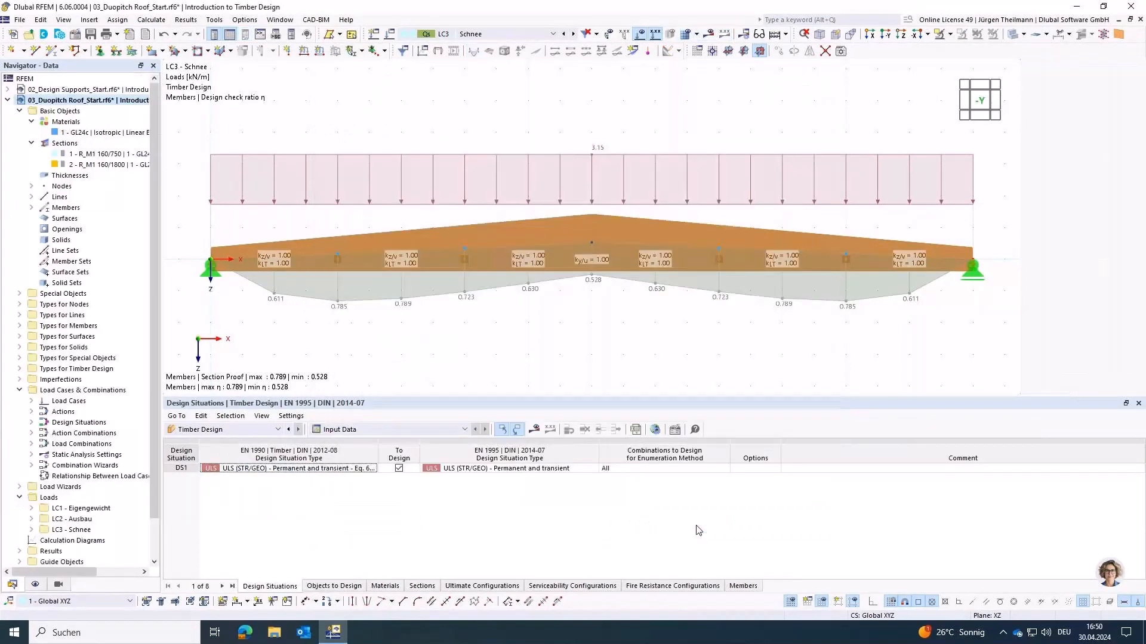
key(ctrl+F5)
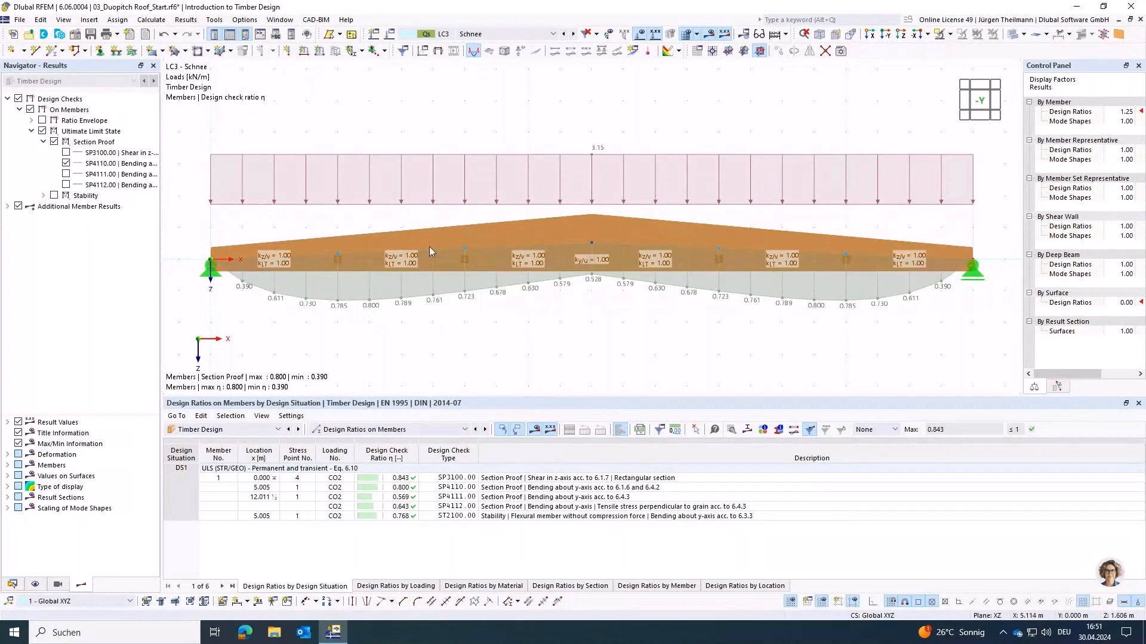
- Show the static analysis axial force N along the beam for load combination CO2, with the loads hidden
click(543, 34)
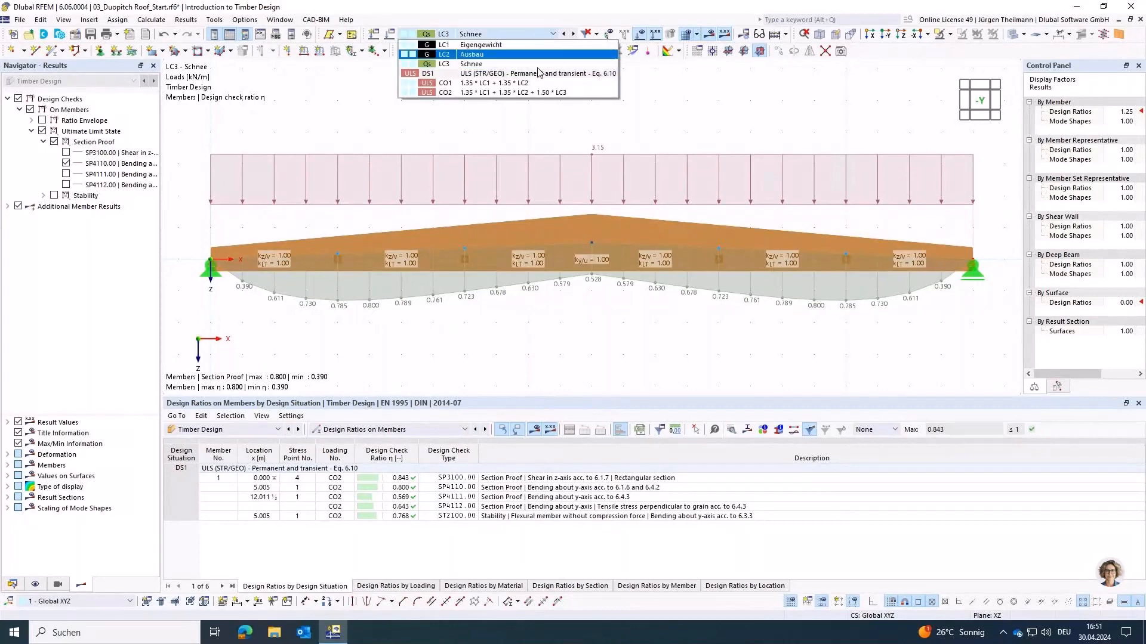
click(477, 92)
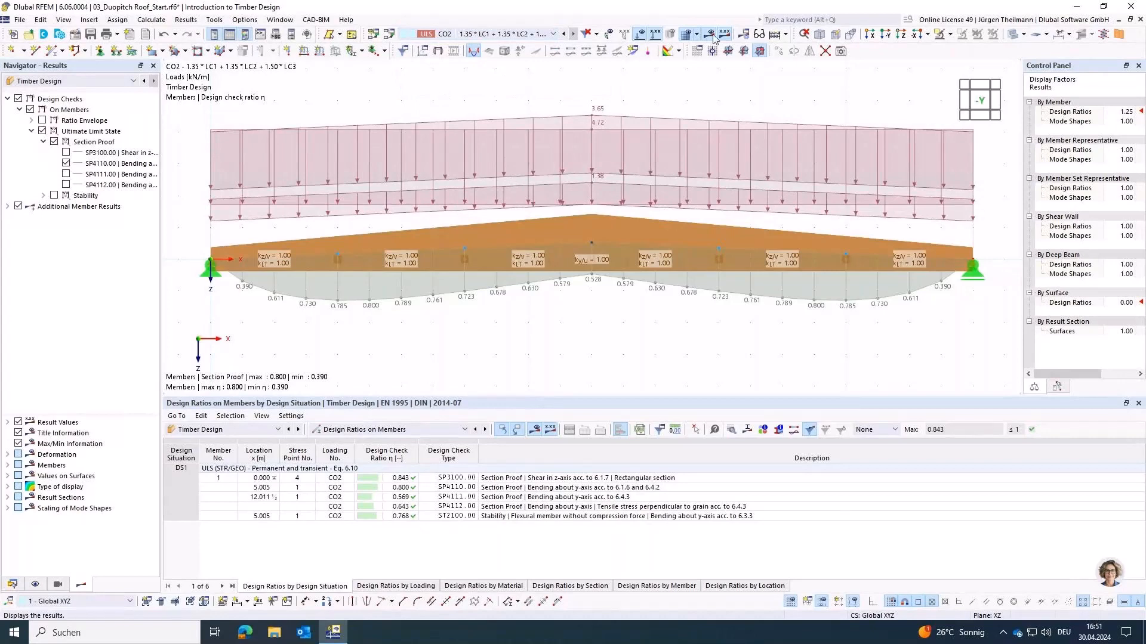
click(640, 34)
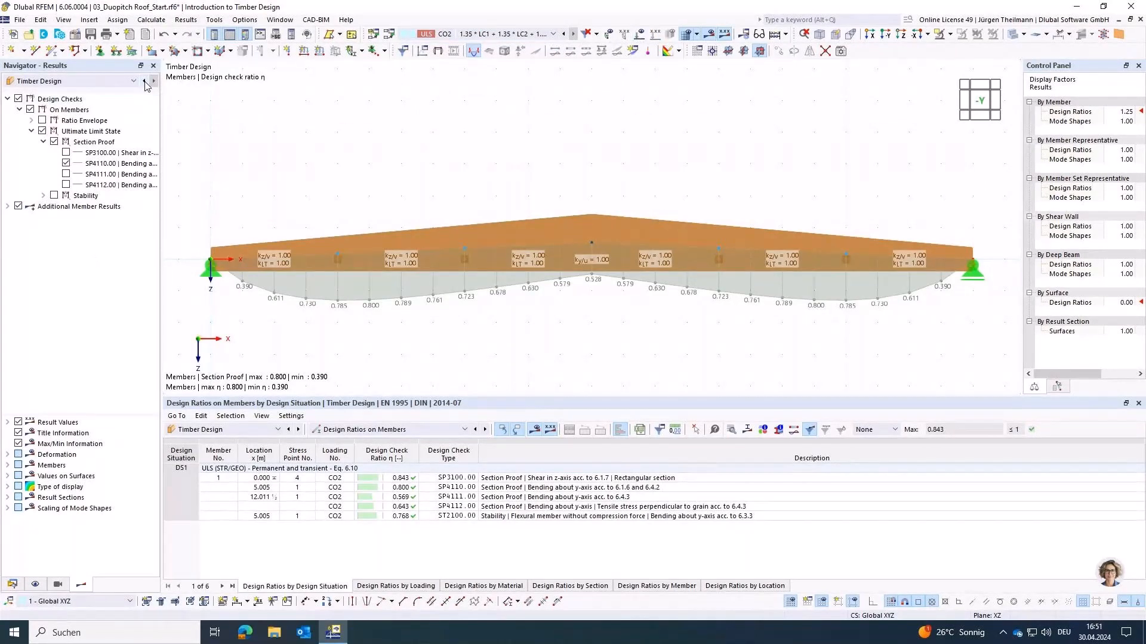
click(144, 81)
click(8, 185)
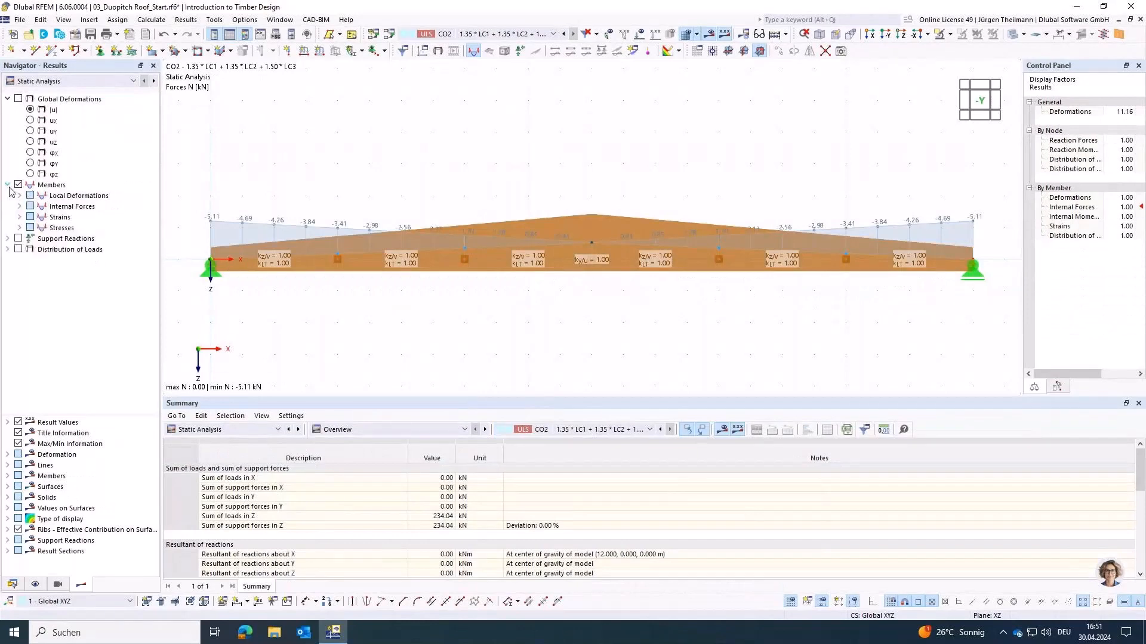
click(20, 207)
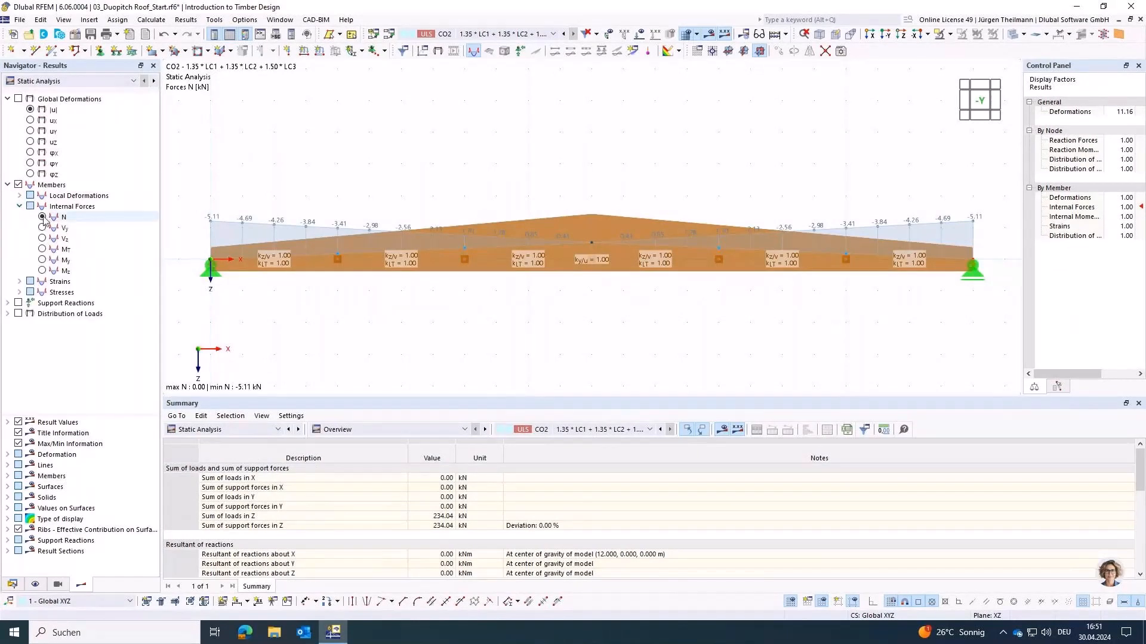
click(42, 217)
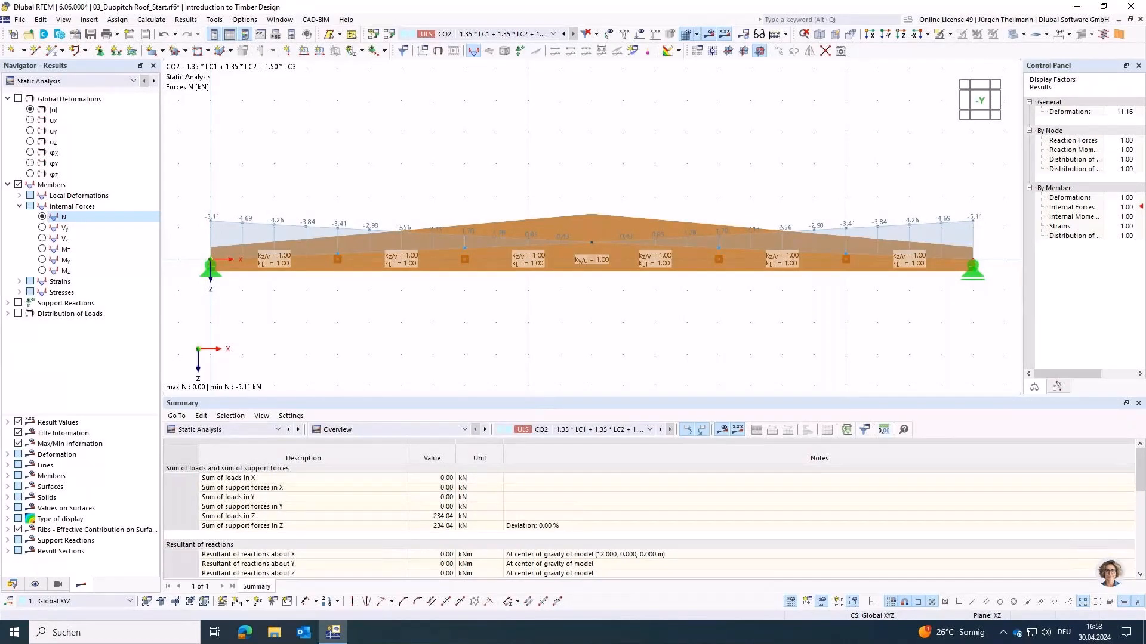
- Set the mesh divisions for result diagrams, special member types, max/min values and straight members to 2, and rerun the design calculation
click(150, 20)
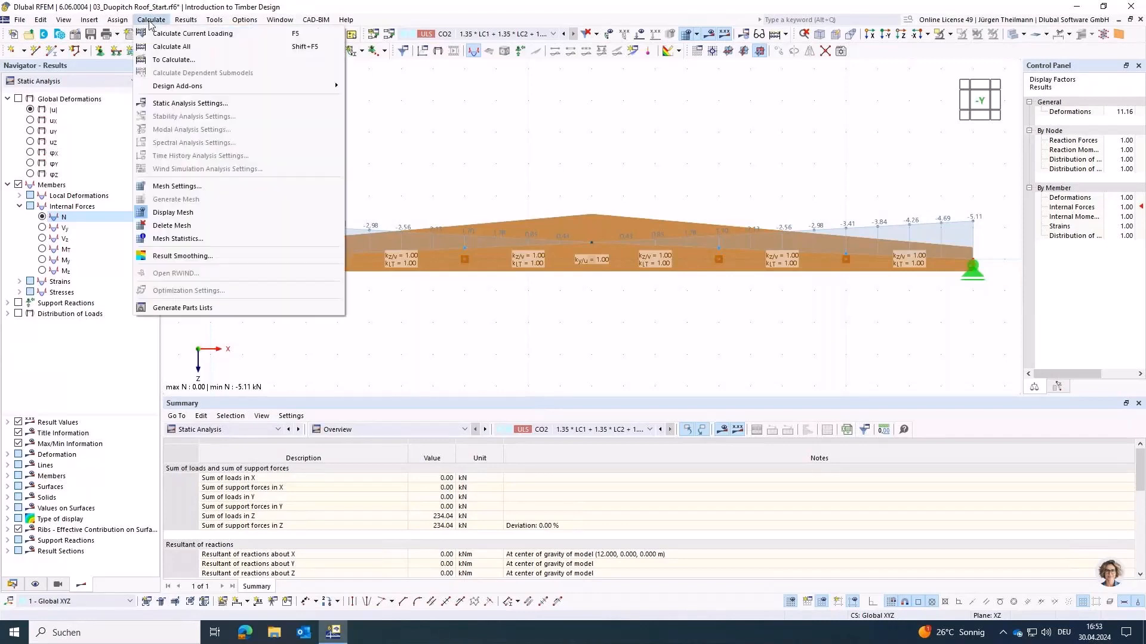
key(Escape)
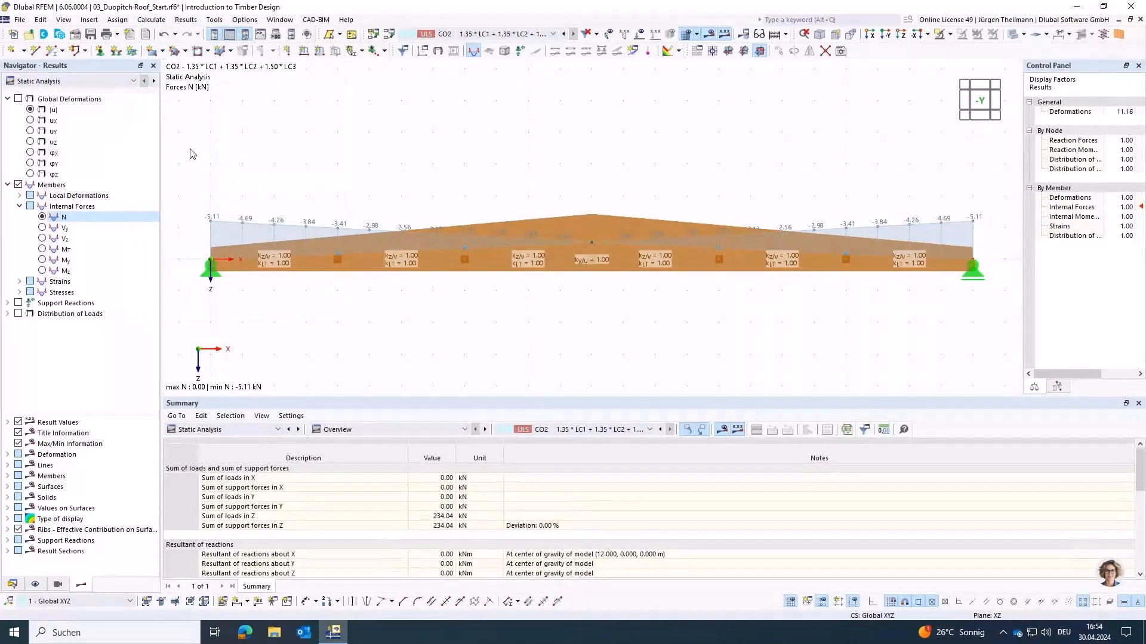
click(149, 19)
click(177, 186)
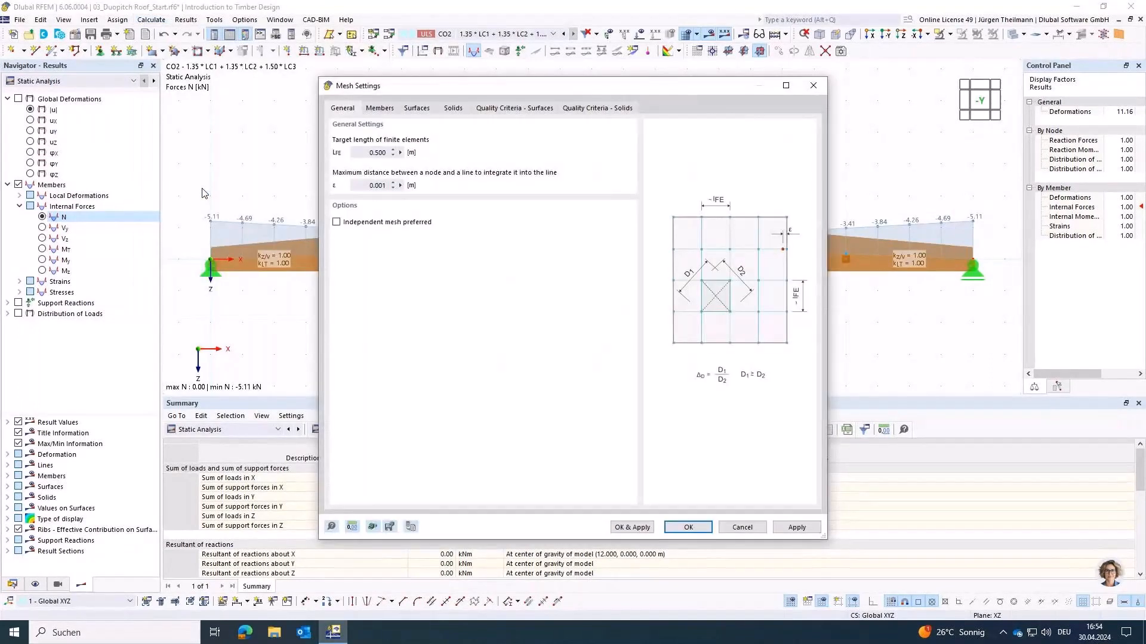
click(375, 110)
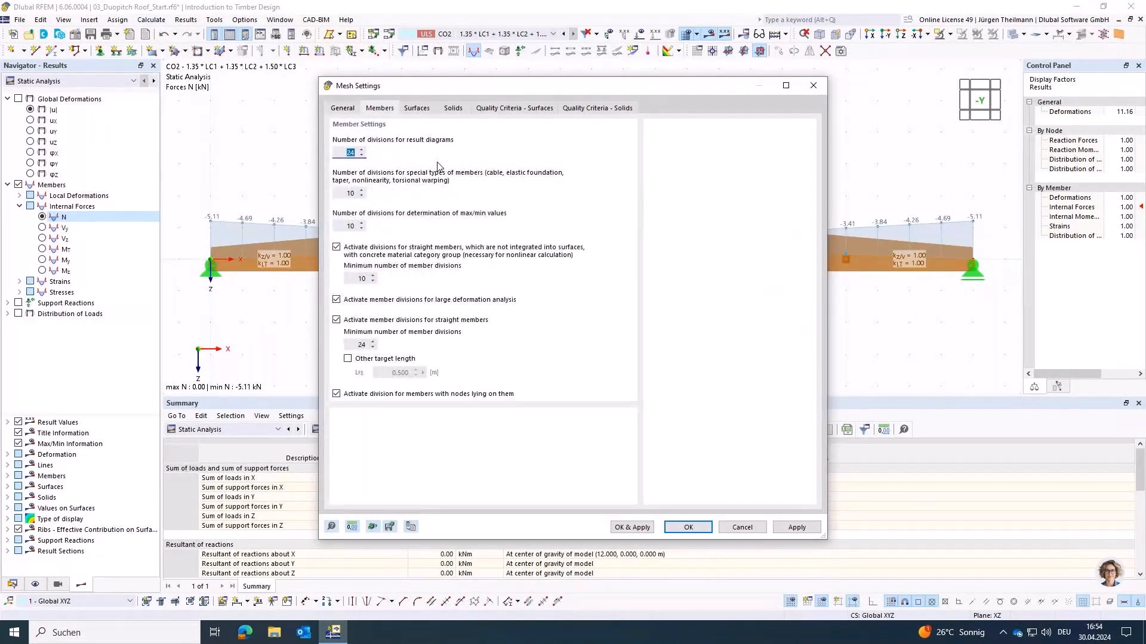
text(2)
key(Tab)
text(2)
key(Tab)
text(2)
key(Tab)
key(Tab)
text(2)
key(Tab)
key(Tab)
key(Tab)
text(2)
key(Tab)
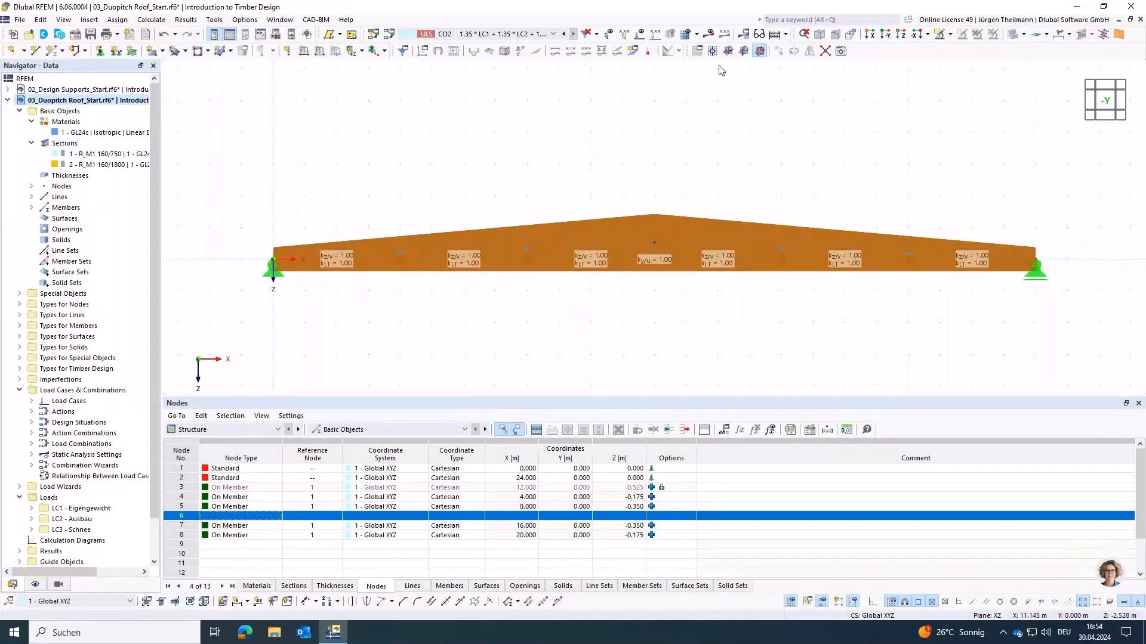
click(786, 34)
click(797, 64)
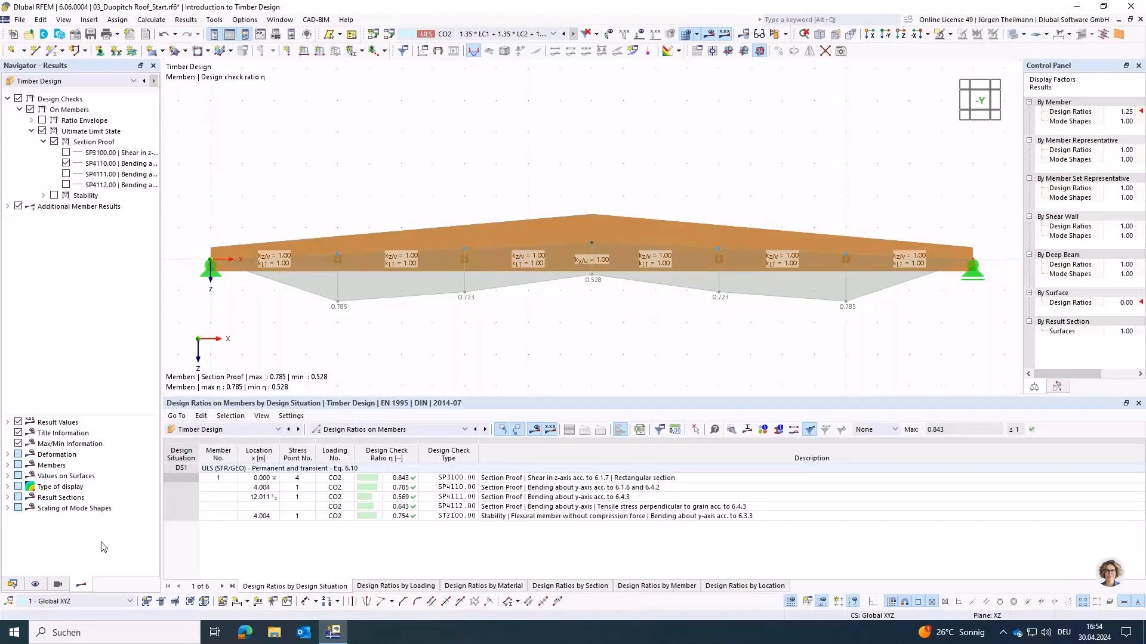
- Activate the 04_Timber Truss Beam_Start model and review its load cases, materials and sections
click(12, 585)
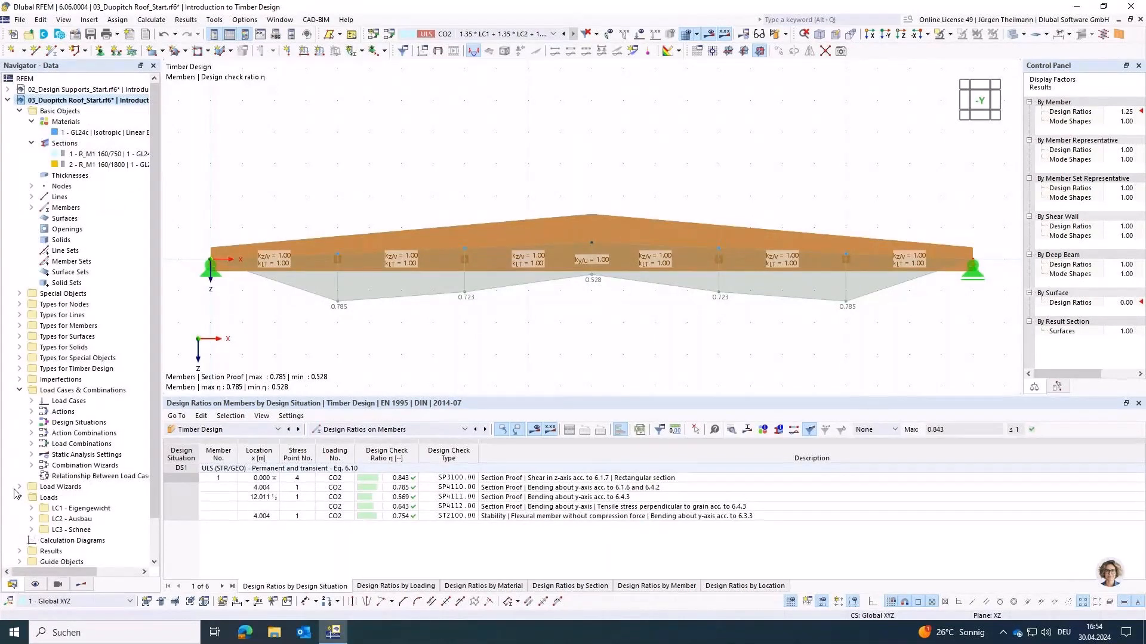
click(7, 99)
click(30, 111)
double_click(29, 111)
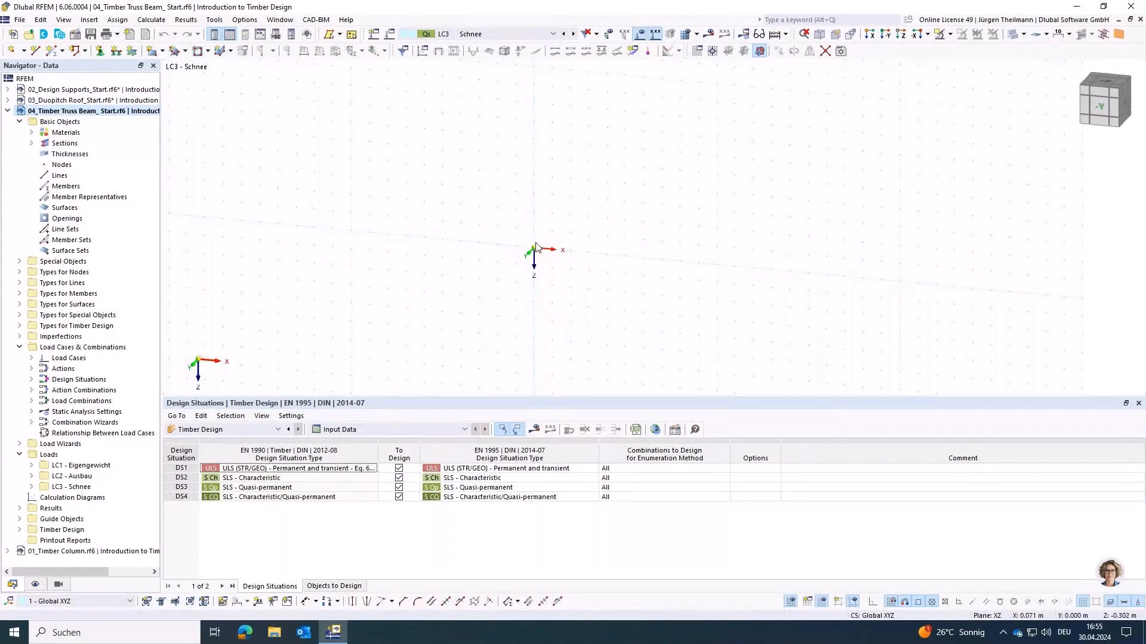
click(517, 34)
click(513, 56)
click(32, 132)
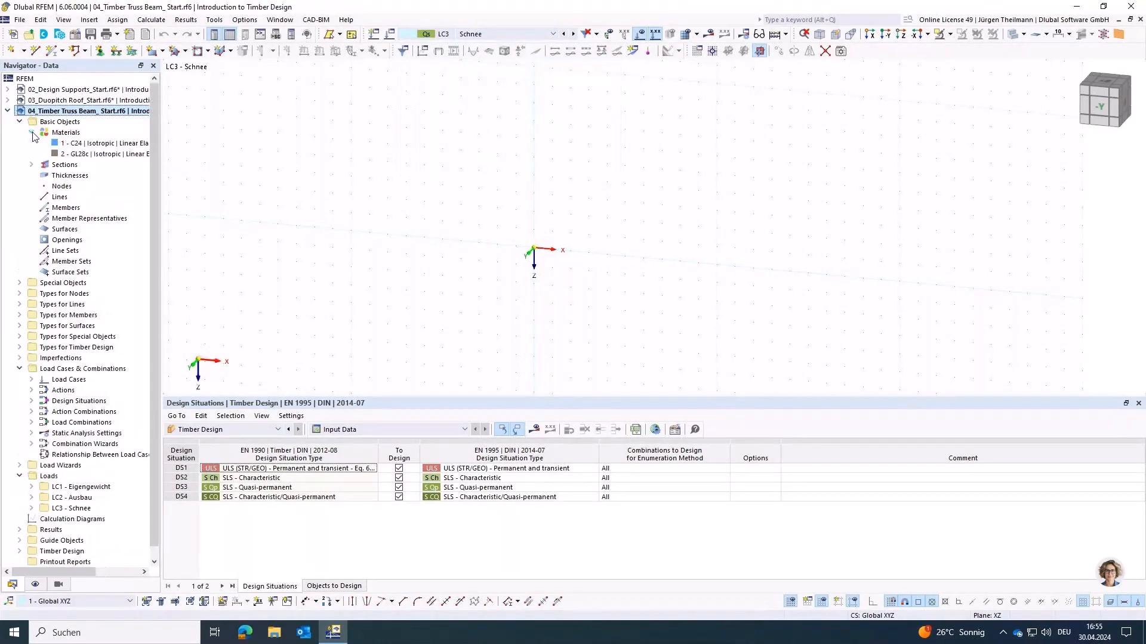
click(32, 165)
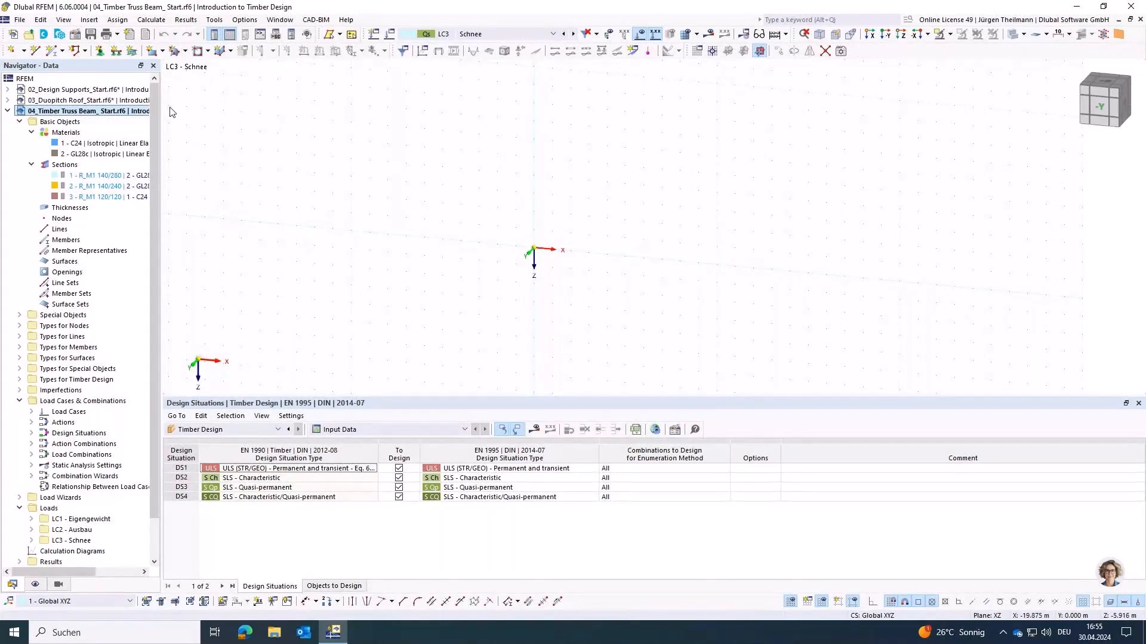
- Draw a 14 m beam member with section R_M1 140/280 in GL28c from the origin along the X-axis
click(50, 54)
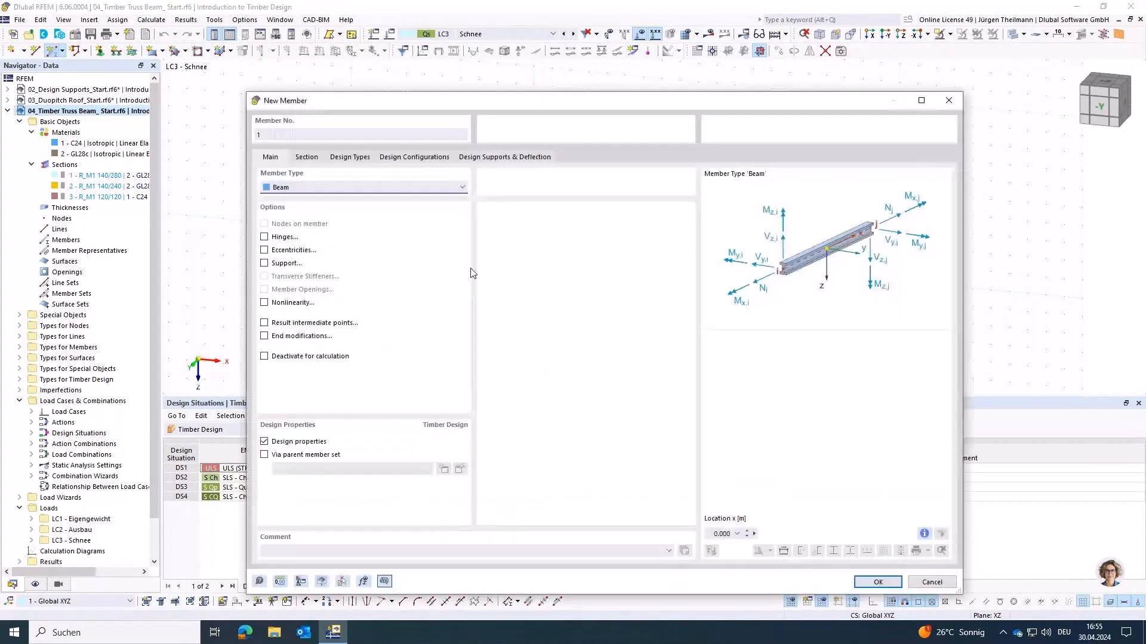
click(306, 157)
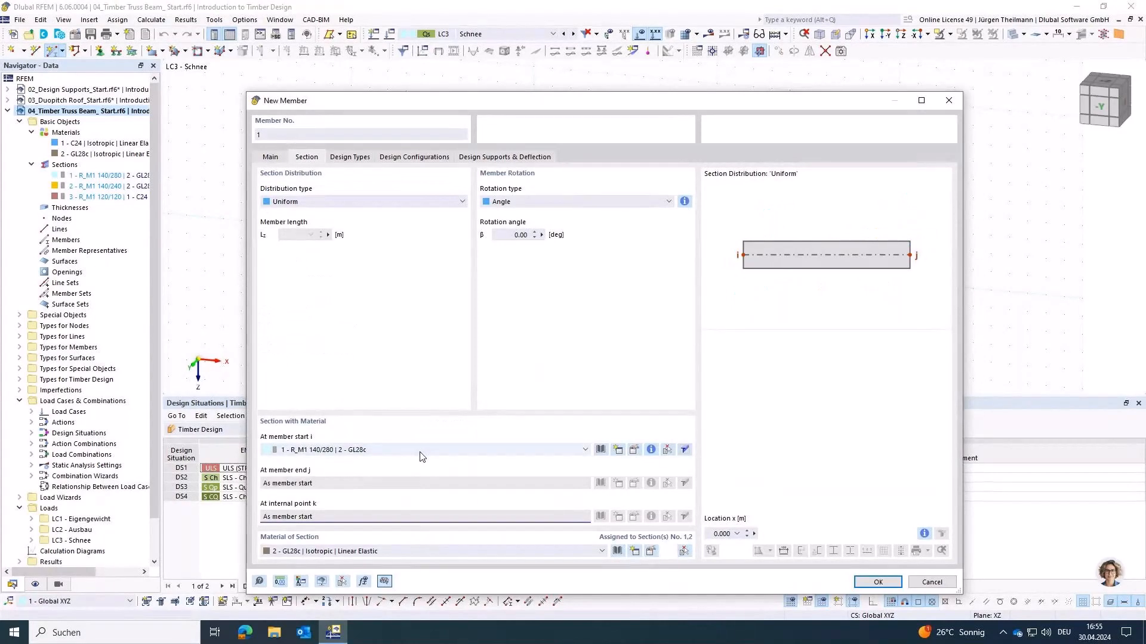
click(878, 582)
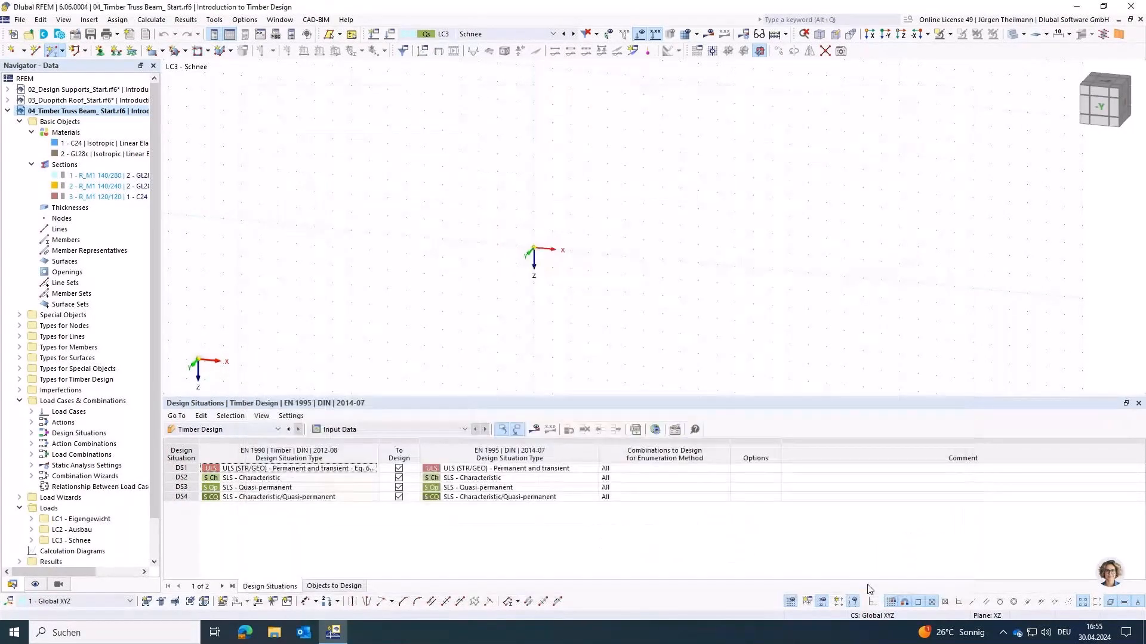
click(533, 248)
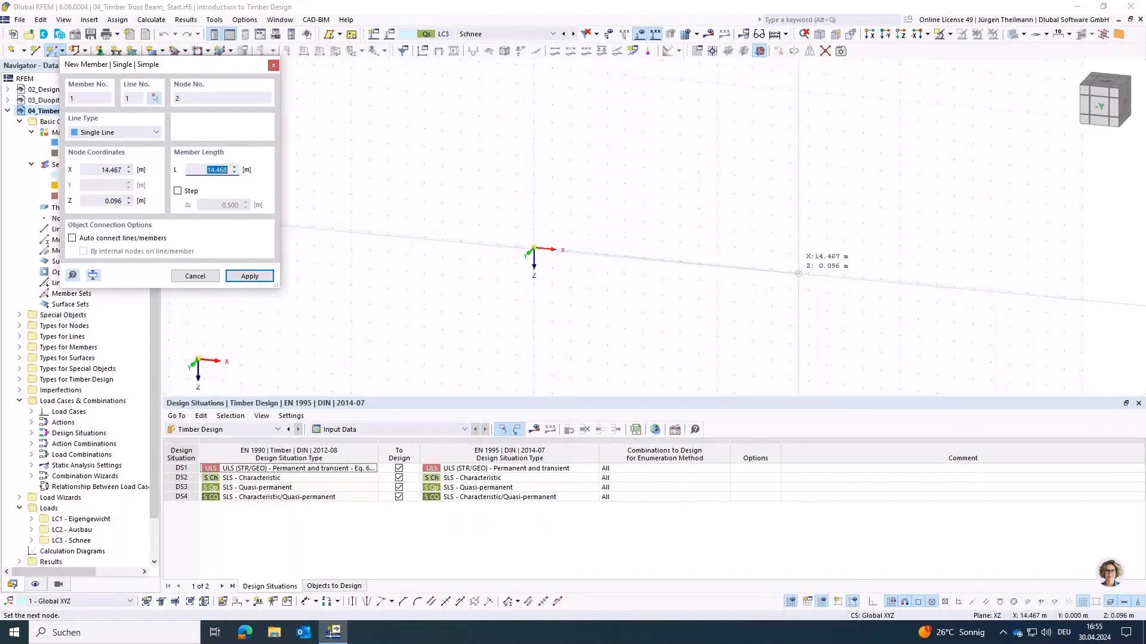
click(789, 275)
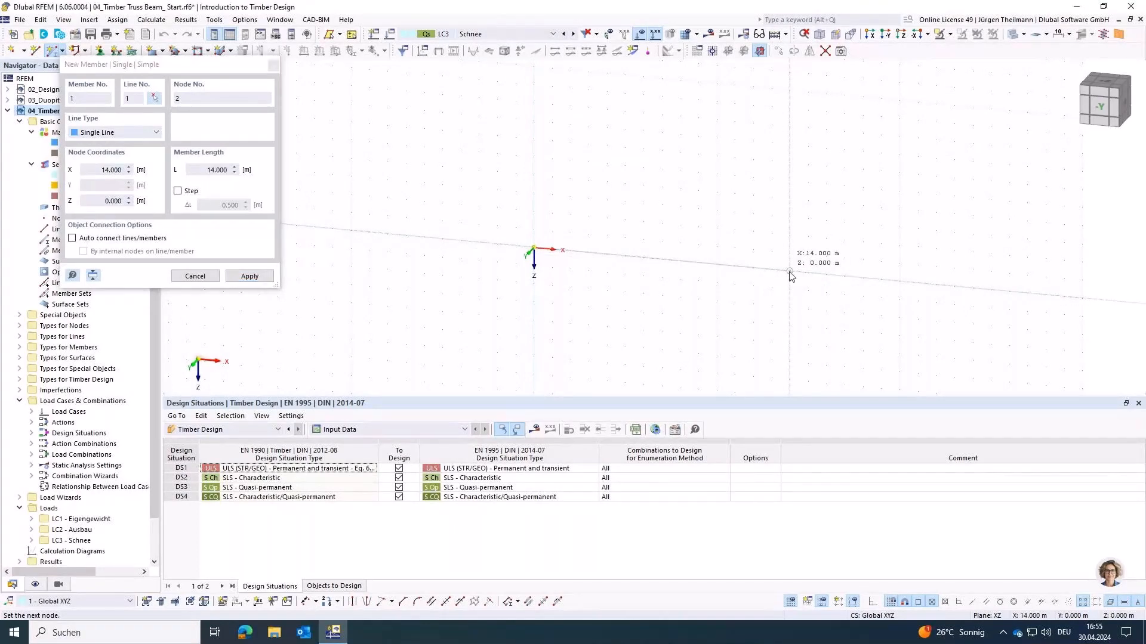
click(789, 271)
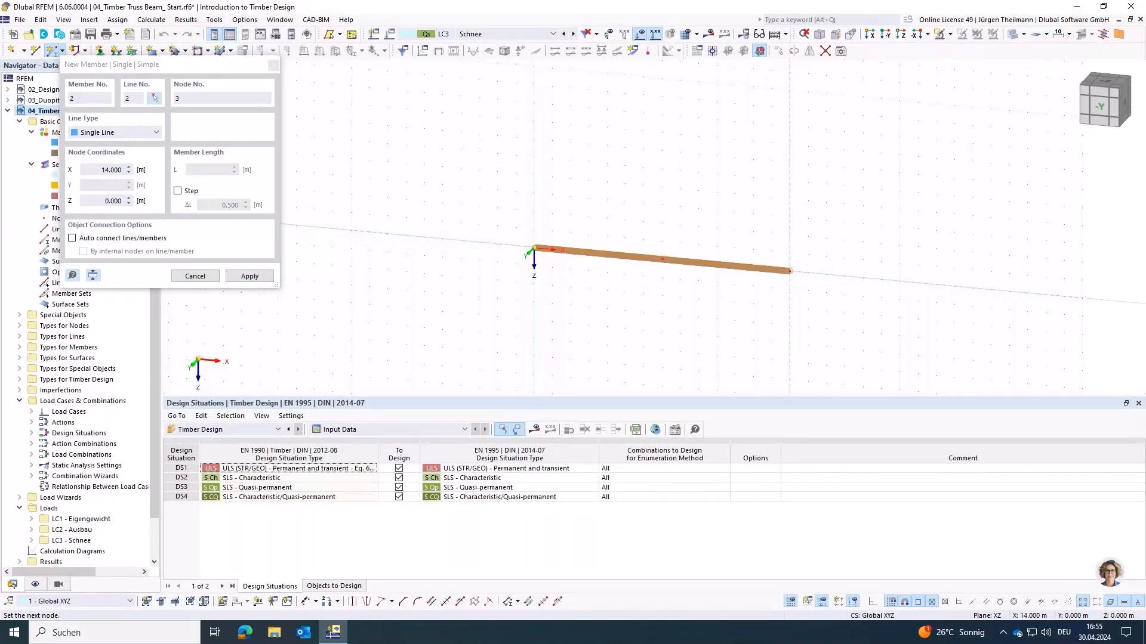
key(Escape)
middle_drag(671, 308, 603, 327)
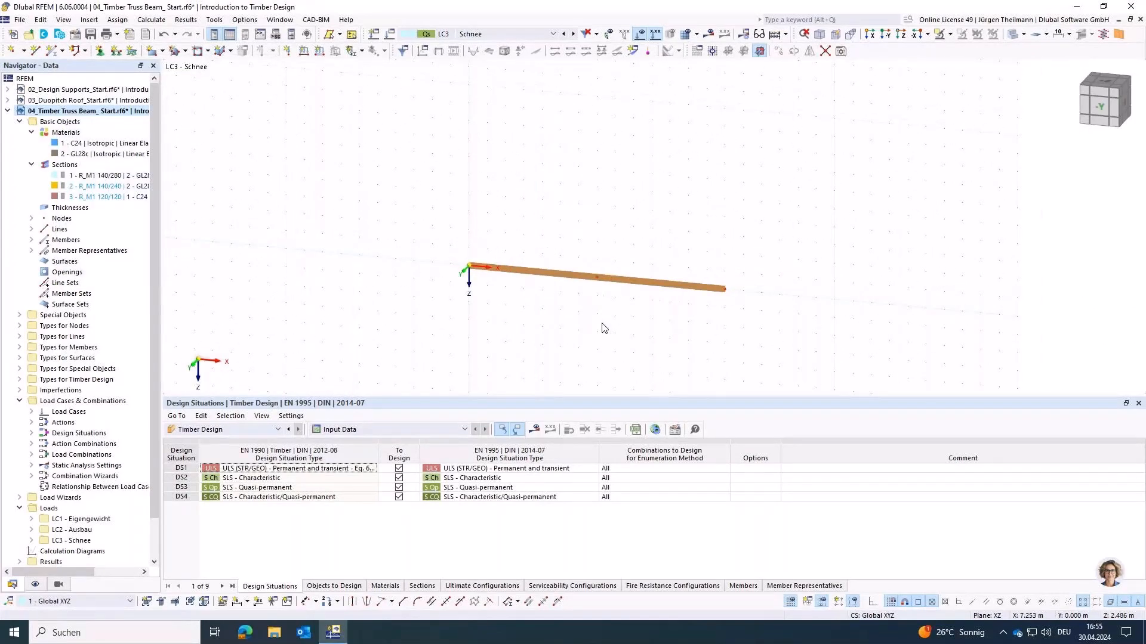
- Review the model's base data for general settings and options and the property considerations for member representatives
scroll(604, 328, up, 1)
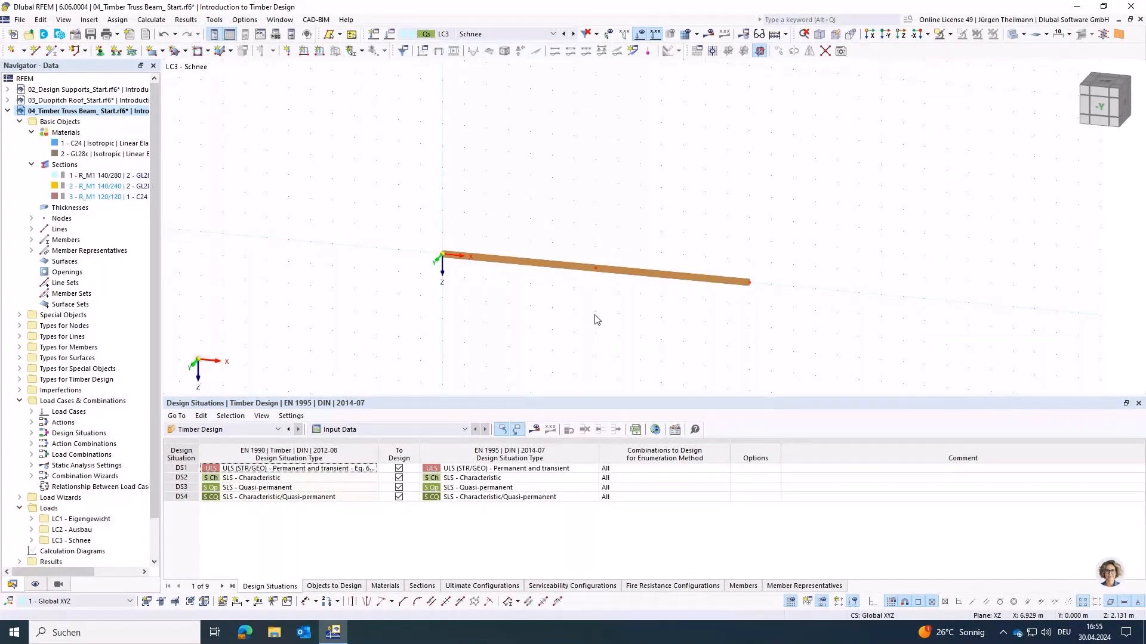
click(71, 35)
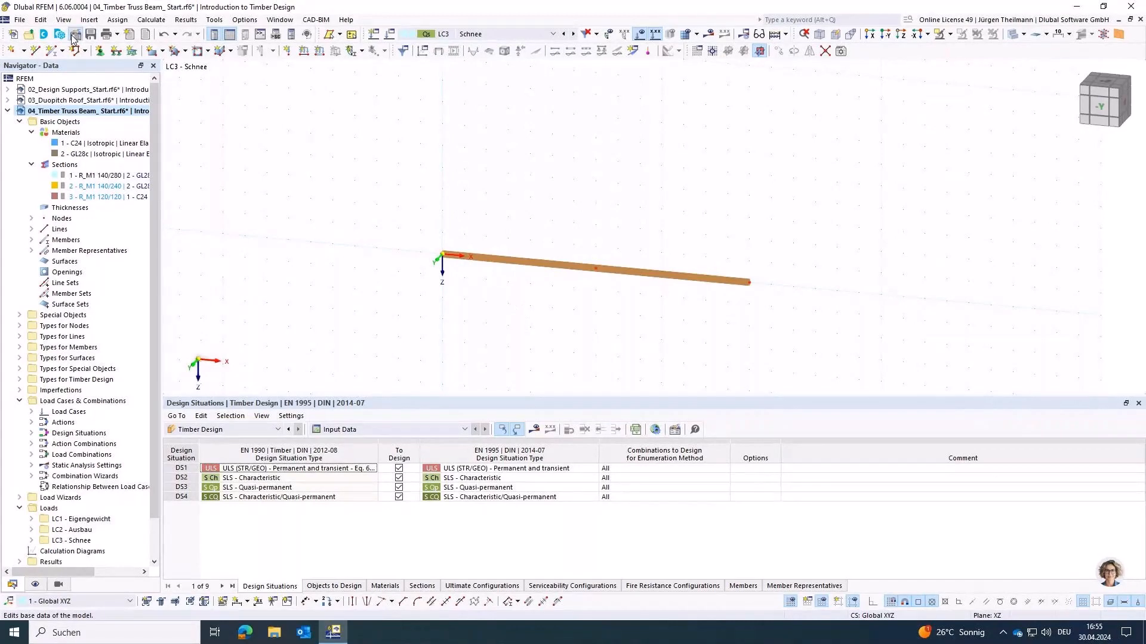
click(544, 85)
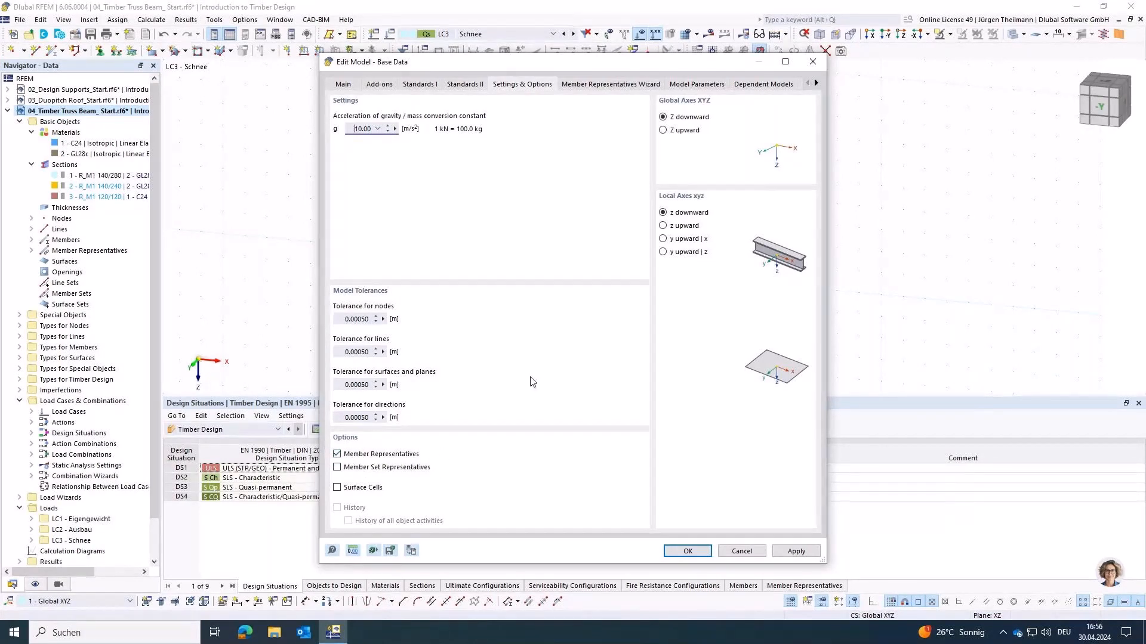
click(609, 84)
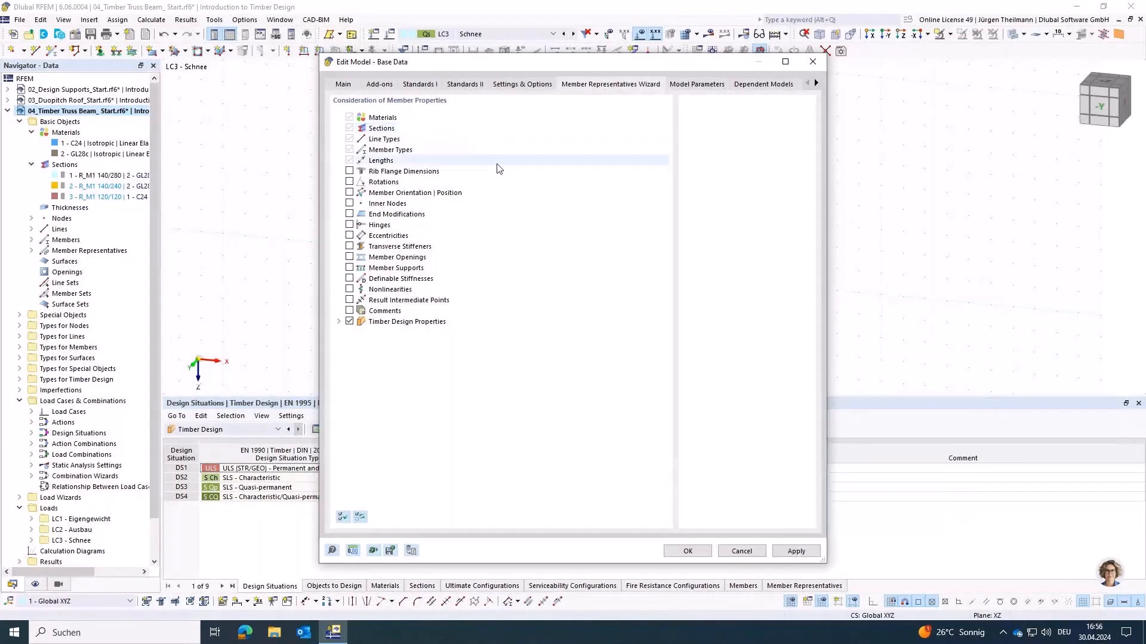
key(Escape)
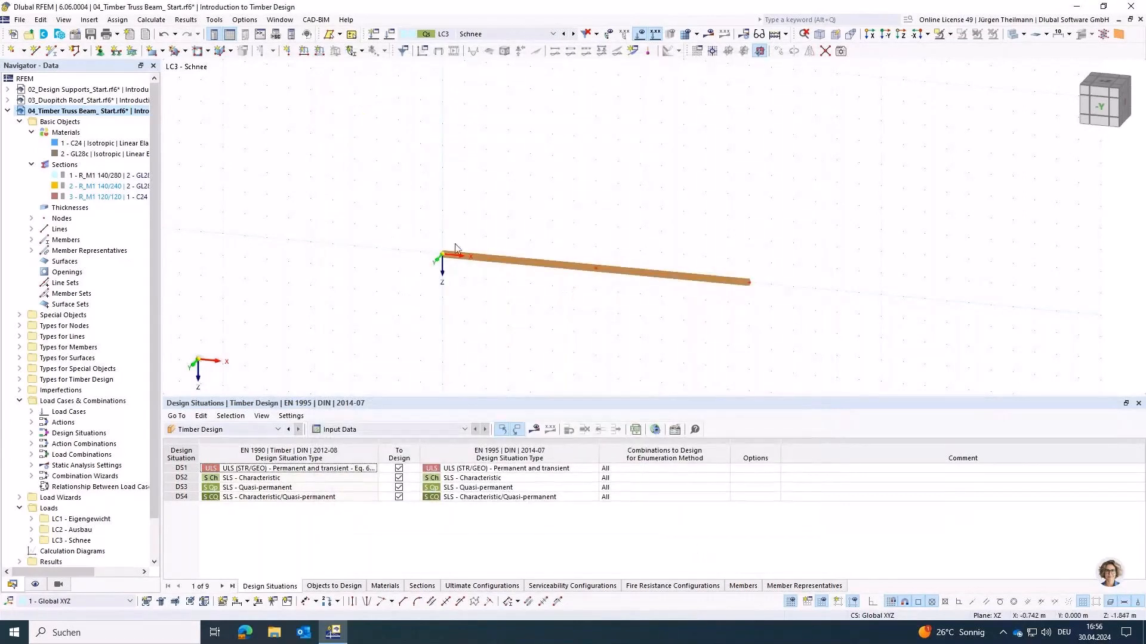
- Divide the 14 m member by distance at its midpoint, 7.000 m (50 %) from the start
right_click(577, 272)
mouse_move(736, 306)
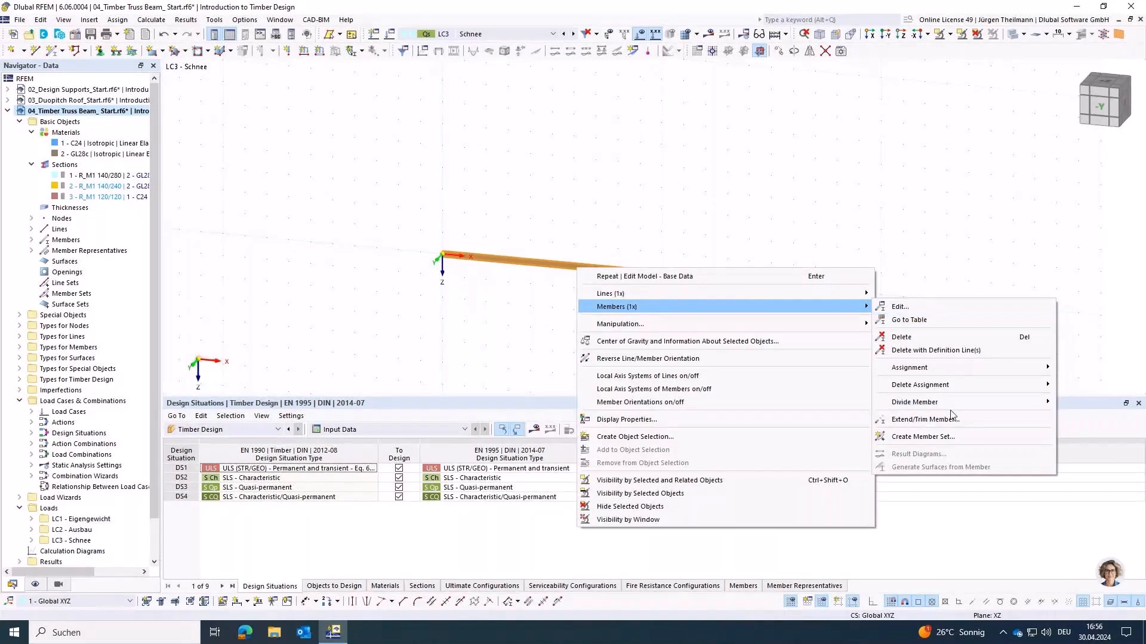
mouse_move(951, 406)
click(1008, 416)
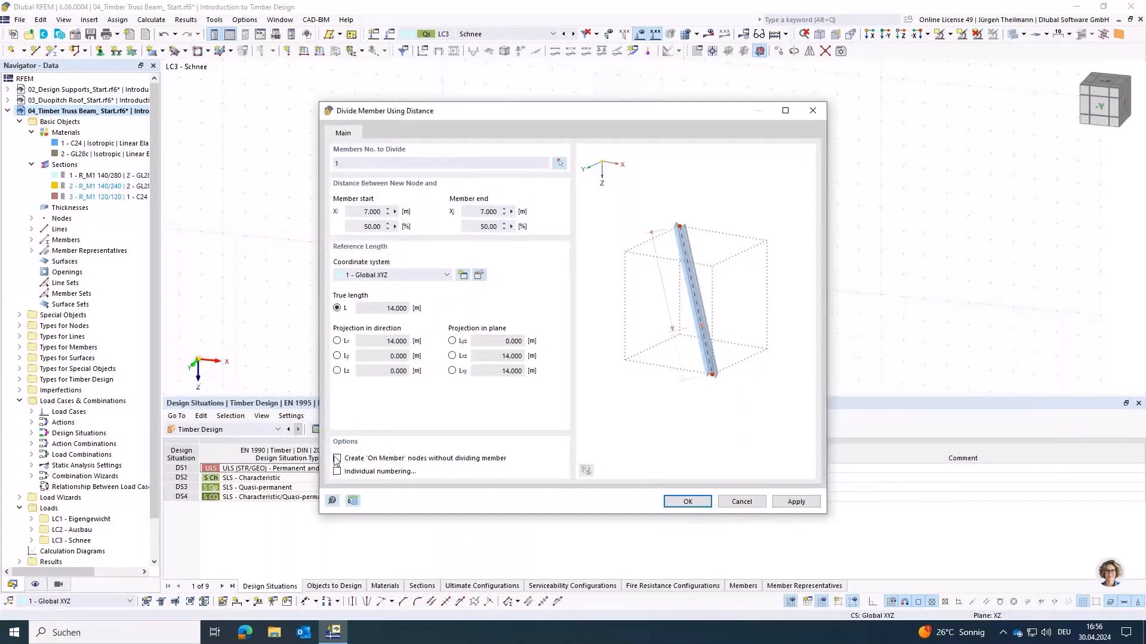
click(686, 502)
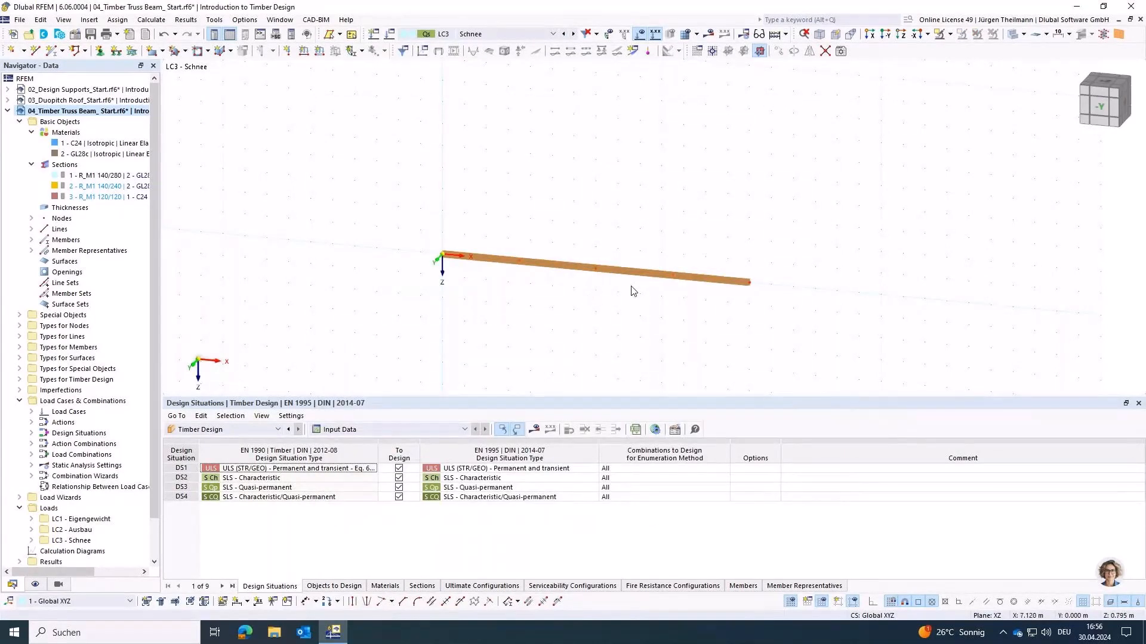
- Move the beam's middle node by -1.8 m in Z, without creating a copy, to form the ridge
click(520, 265)
drag(576, 244, 617, 333)
click(779, 50)
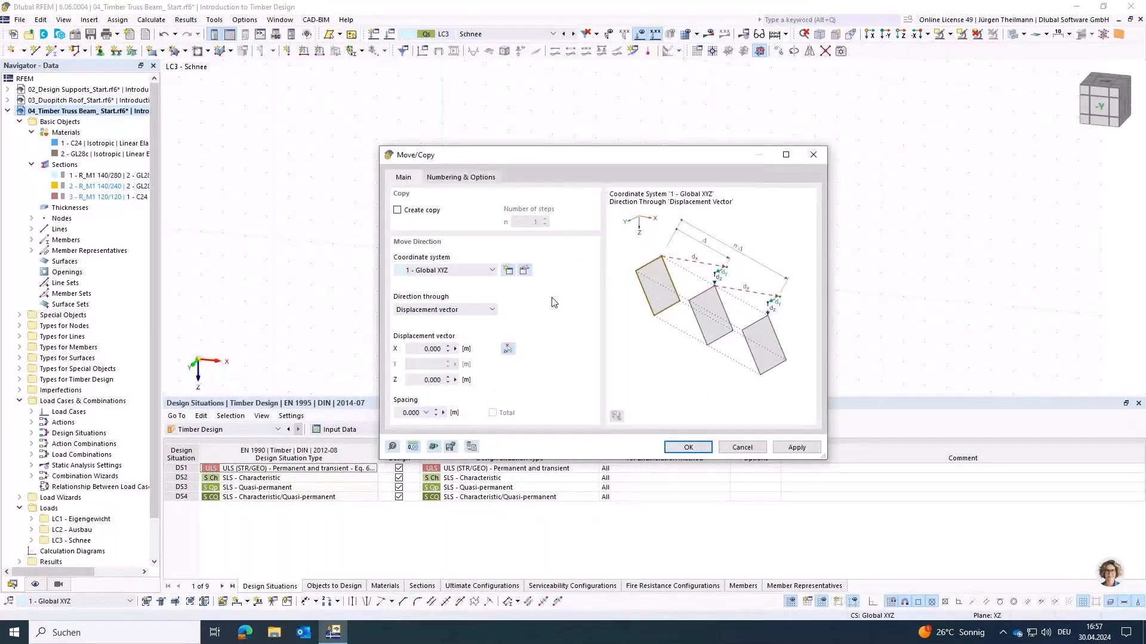
key(Tab)
key(BackSpace)
text(-1.8)
key(Tab)
click(686, 447)
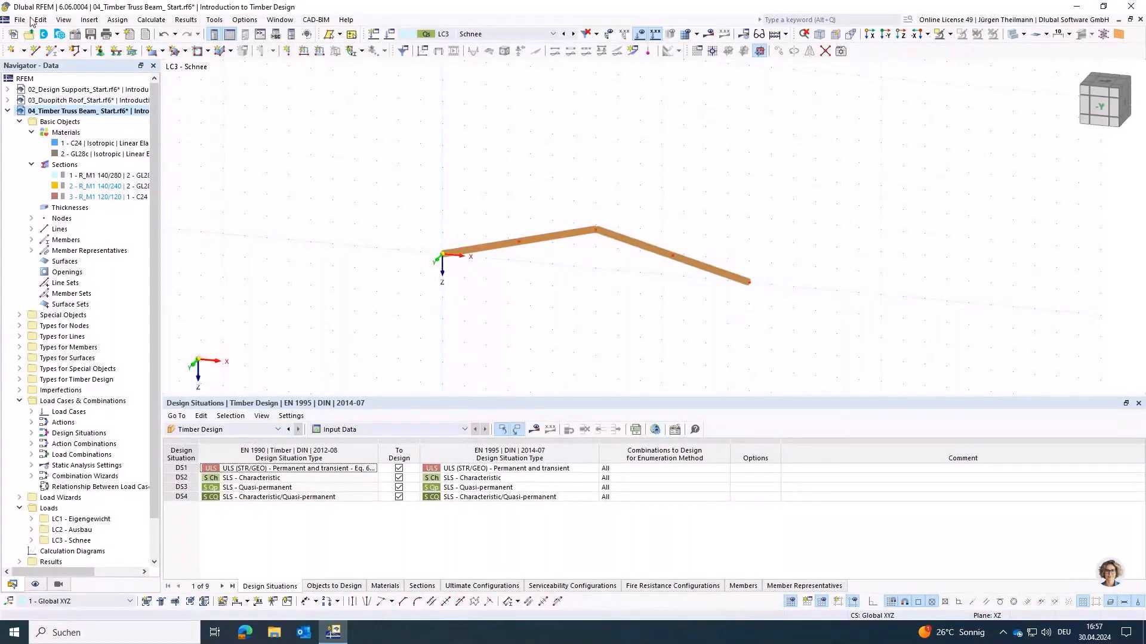
- Draw a bottom chord beam member with section R_M1 140/240 in GL28c from the origin to the node at X 14.000 m
click(50, 56)
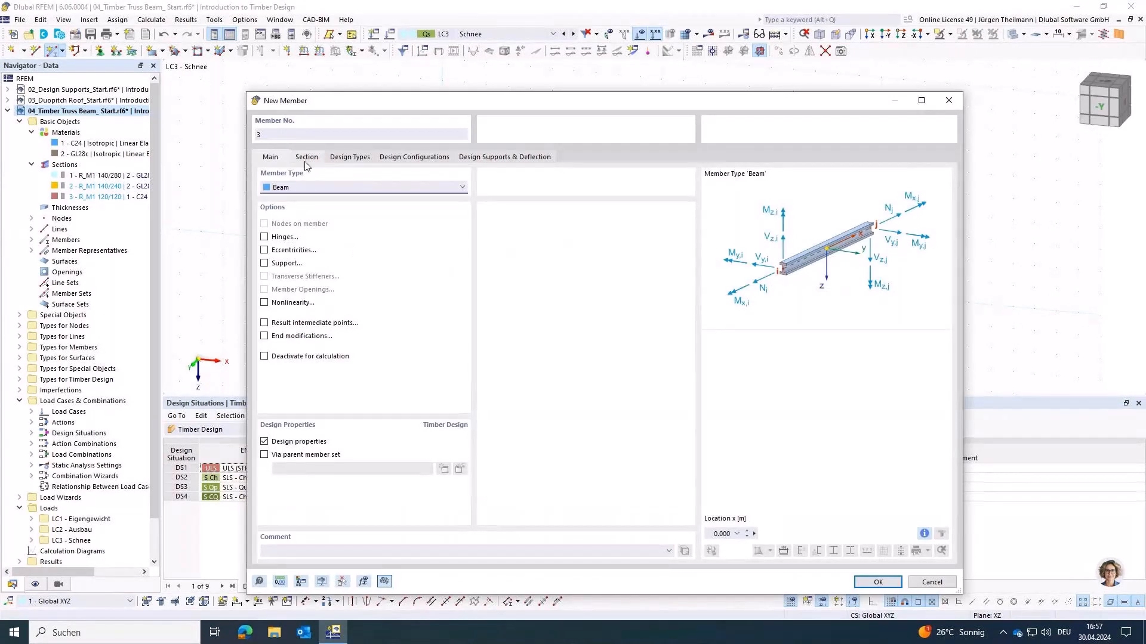
click(307, 157)
click(382, 450)
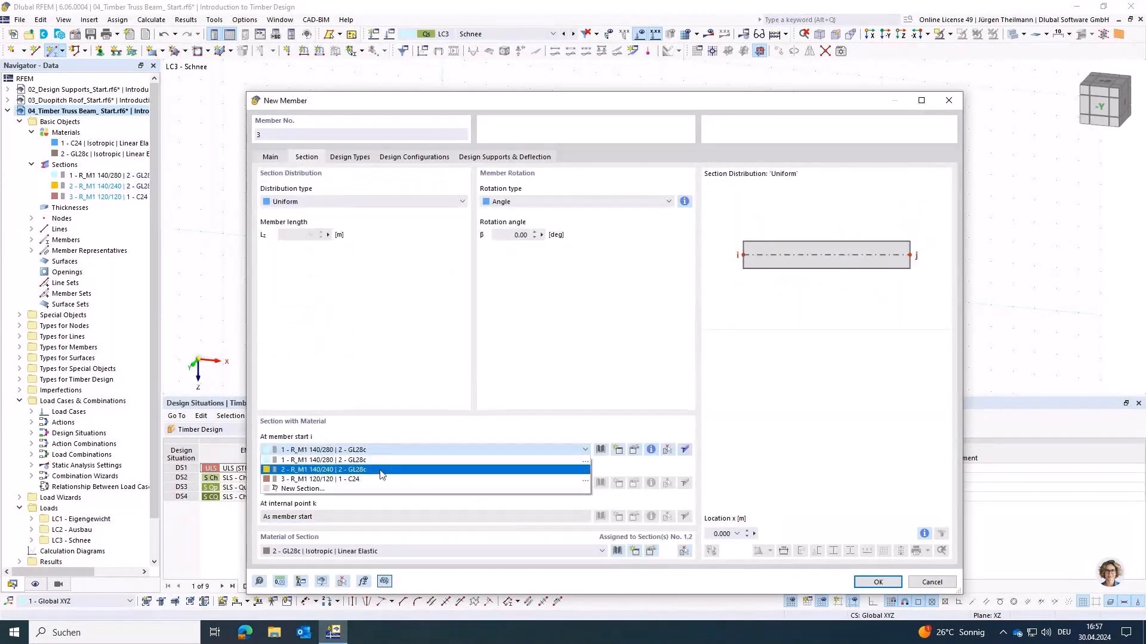
click(380, 471)
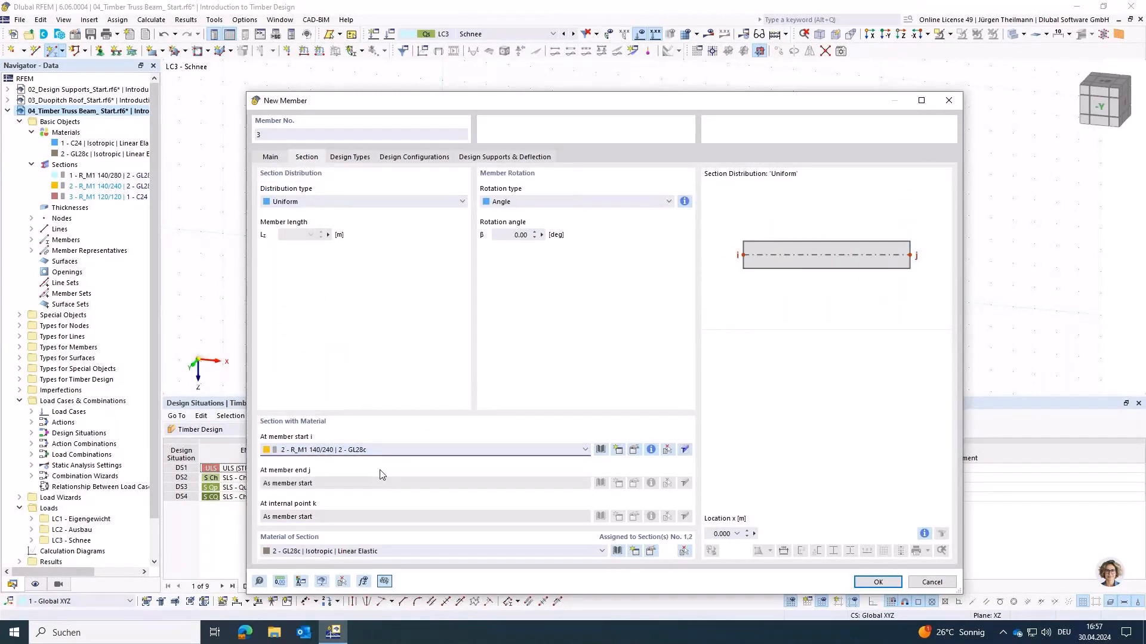
key(Return)
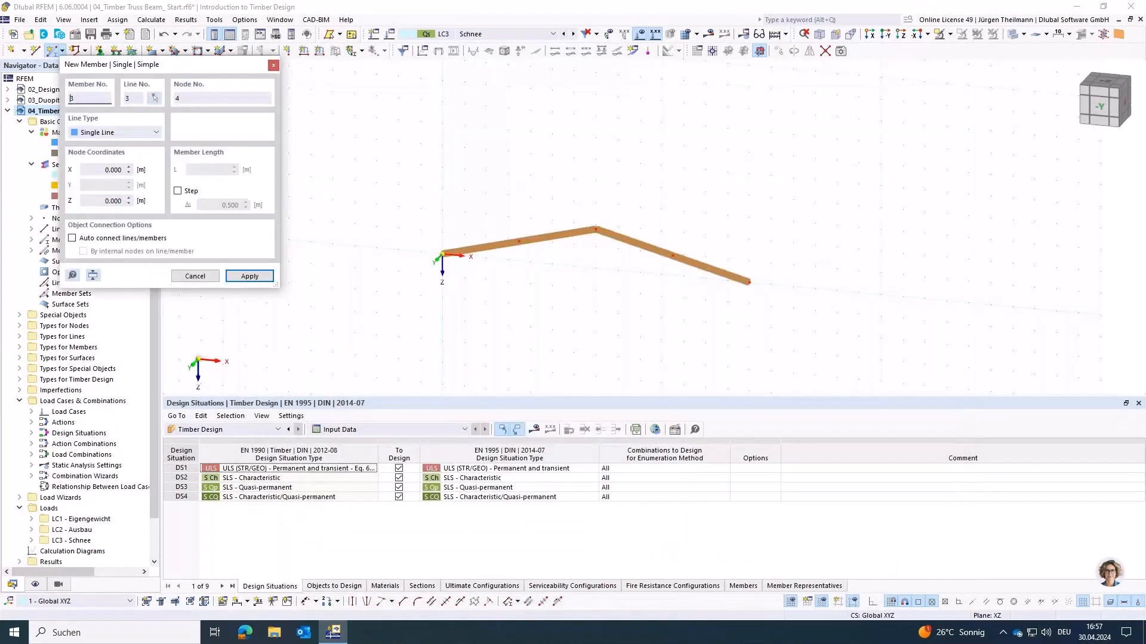
click(467, 276)
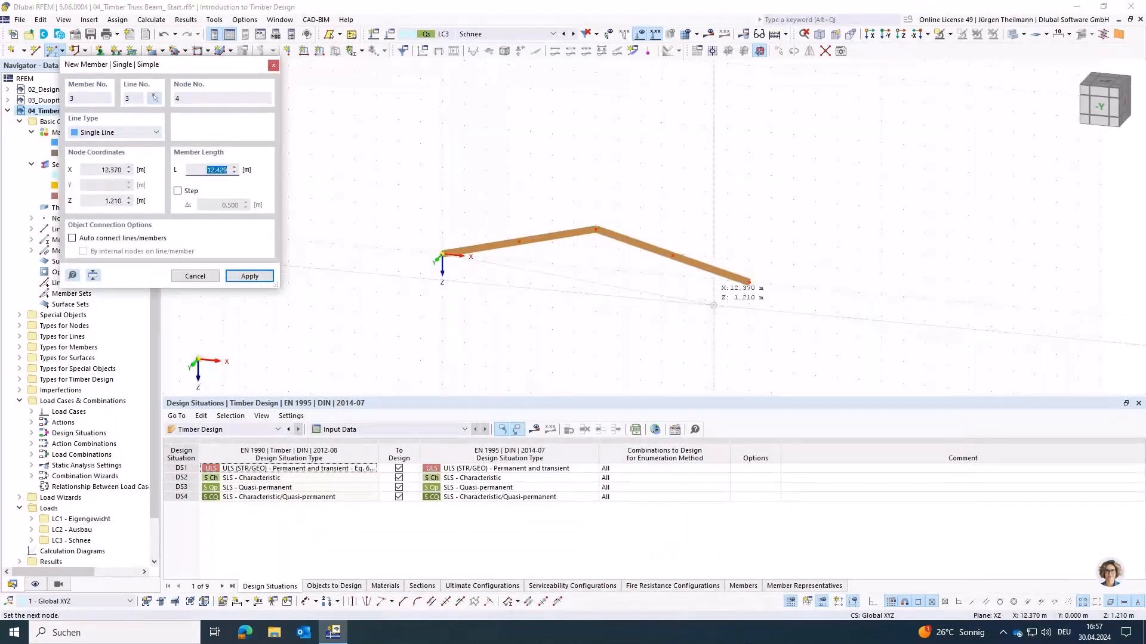
click(749, 281)
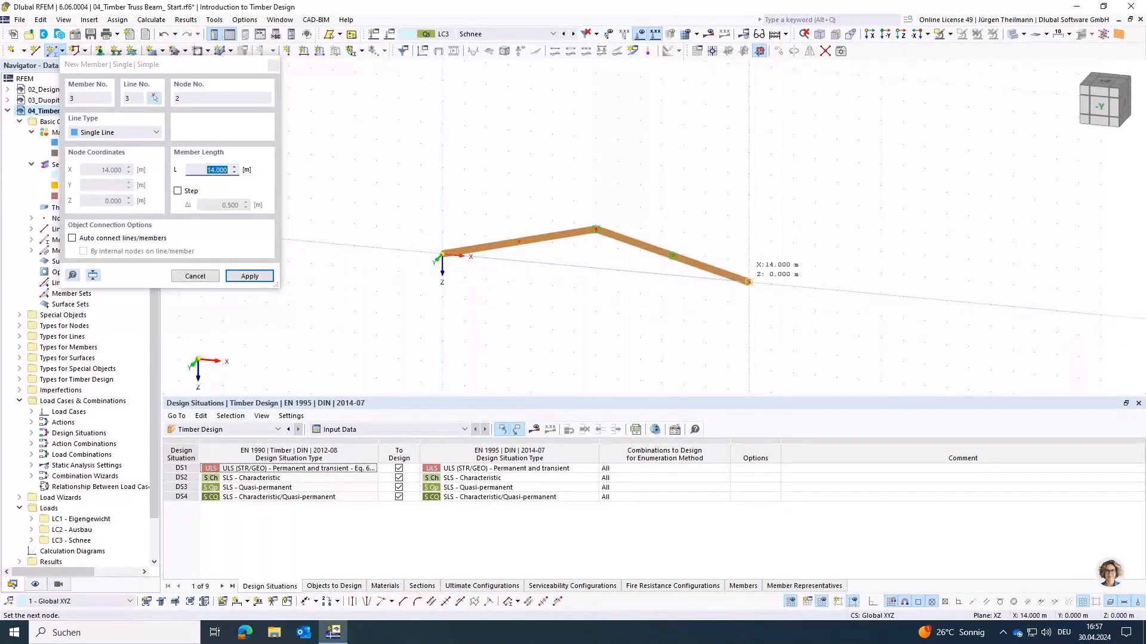
scroll(596, 290, up, 5)
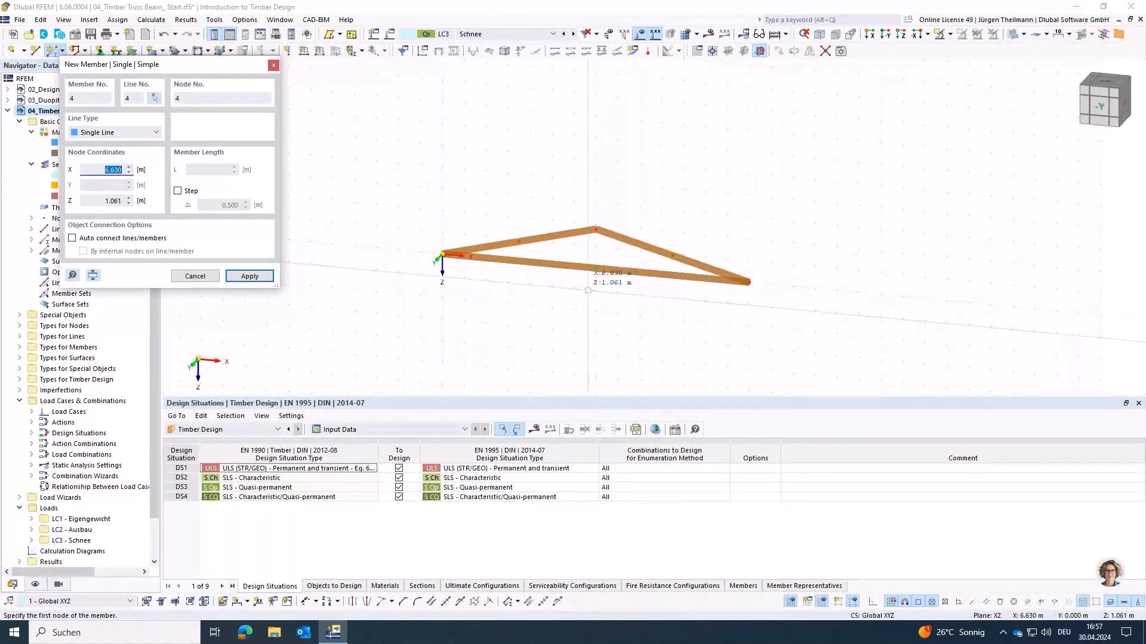
key(Escape)
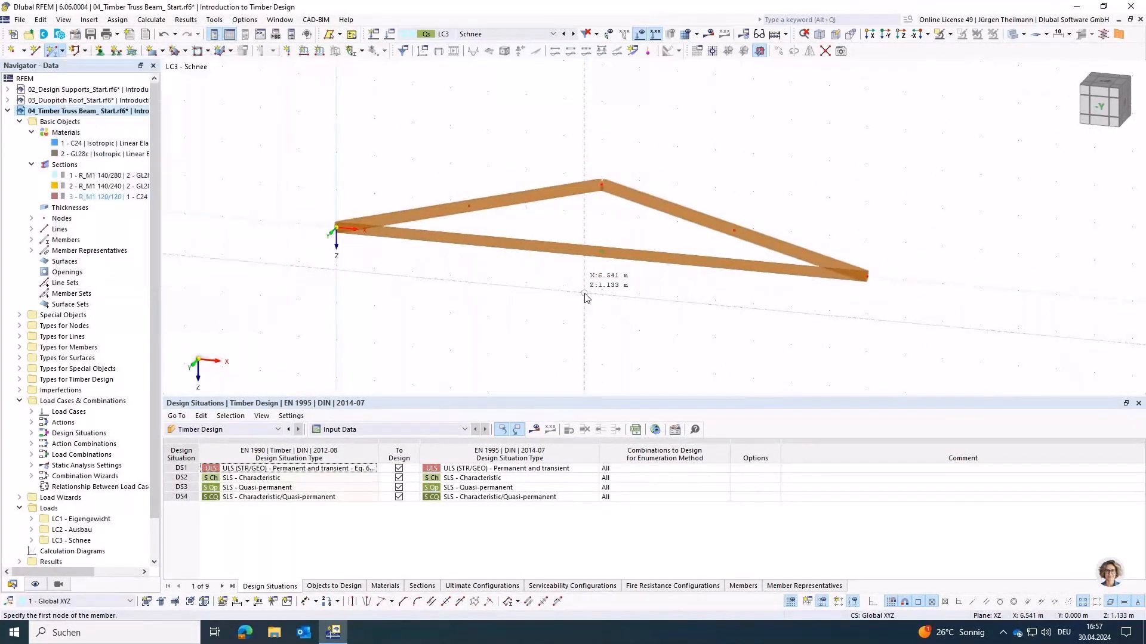
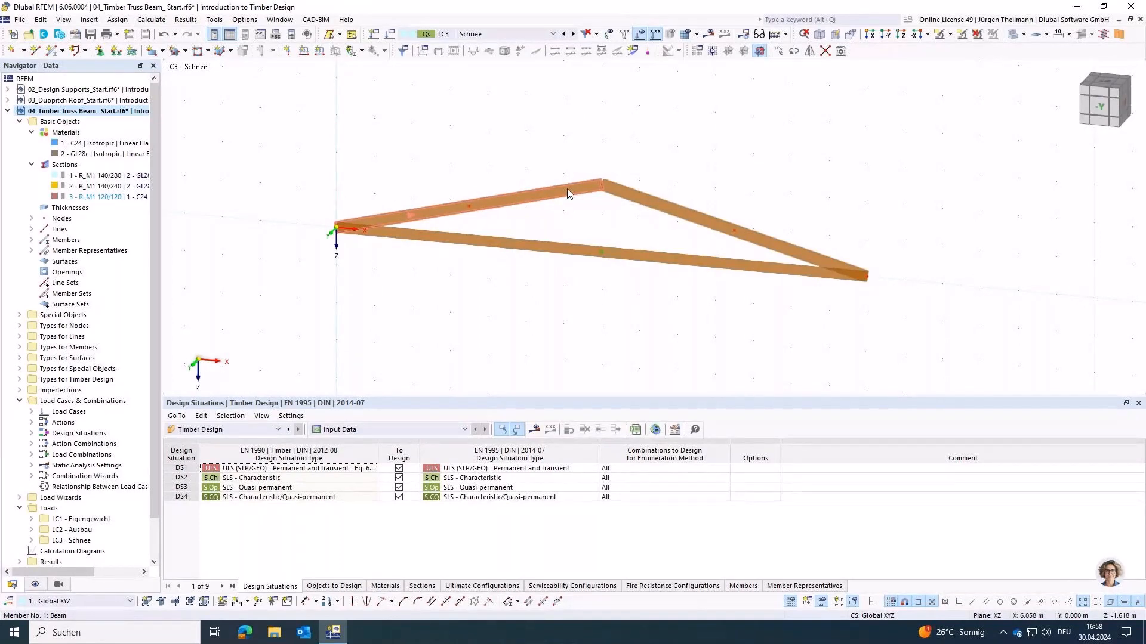
- Assign a new member hinge with released rotation φy to the ridge end (end j) of the top chord member starting at the origin
double_click(567, 193)
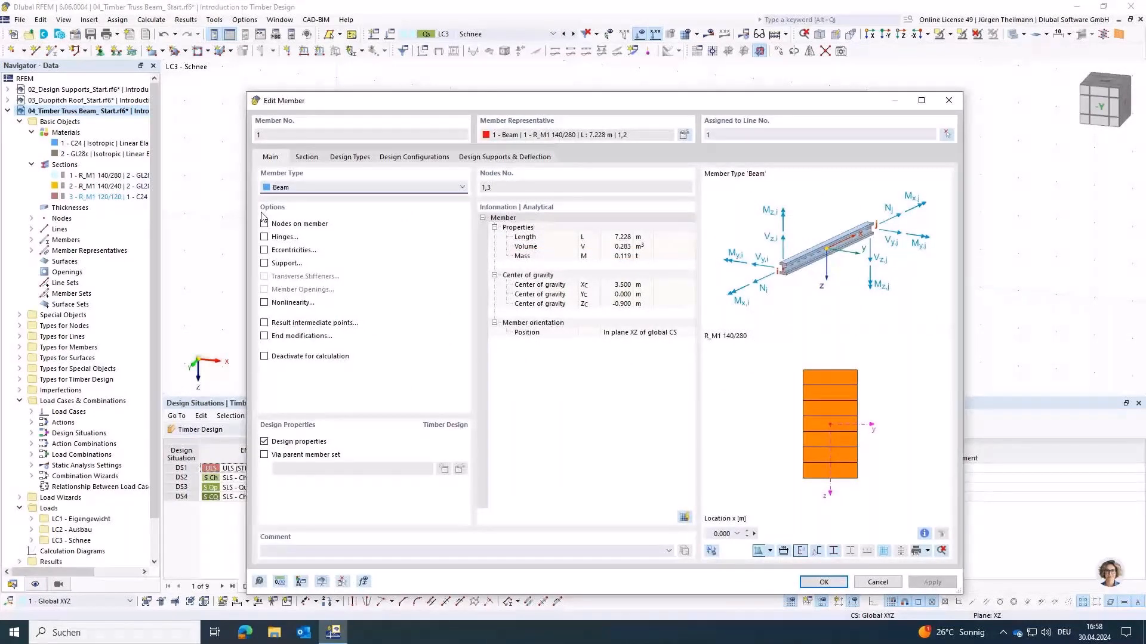
click(264, 237)
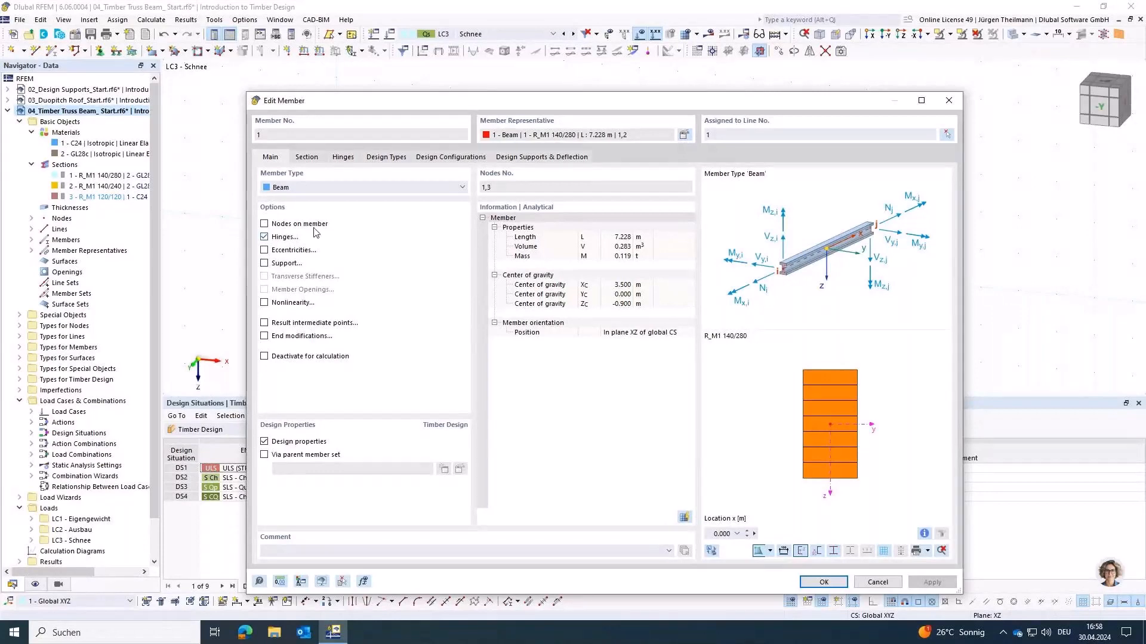
click(344, 157)
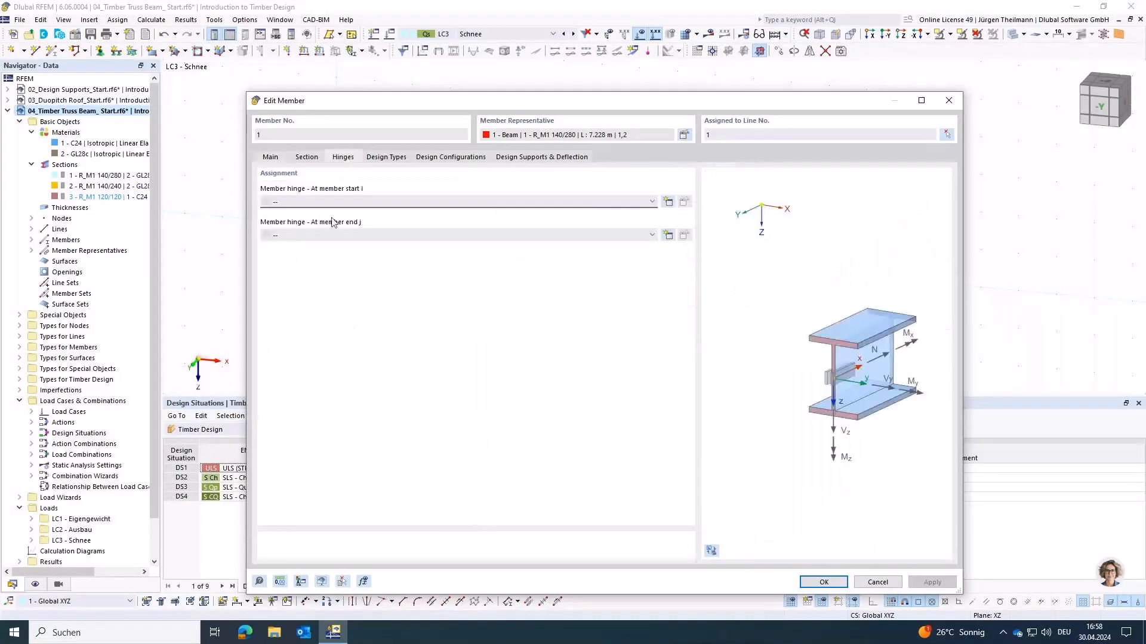
click(669, 236)
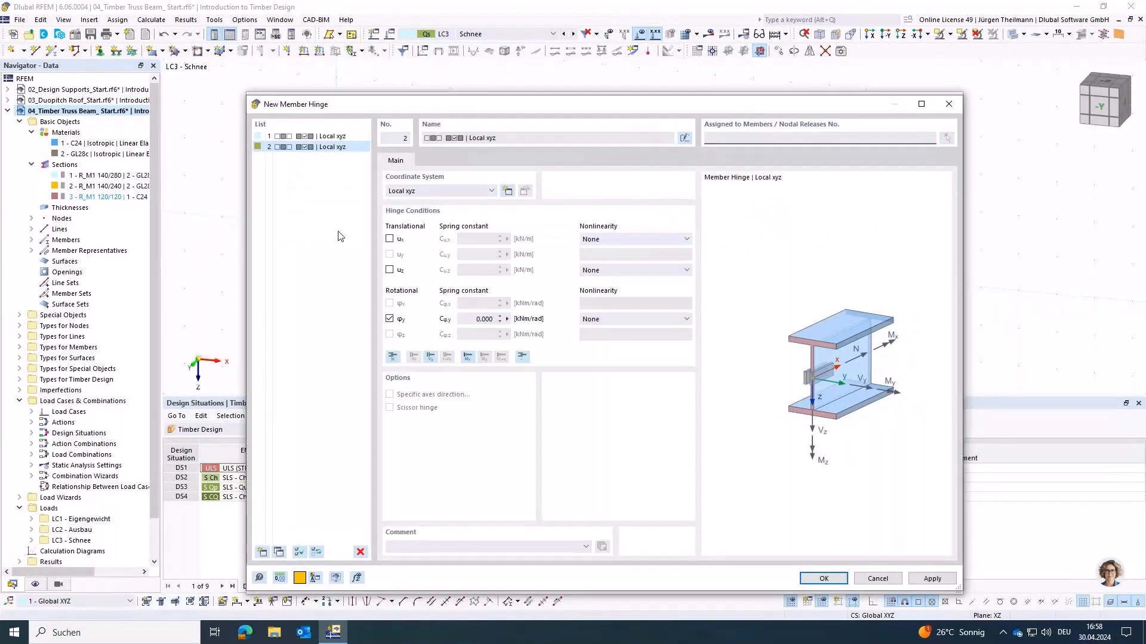
click(288, 138)
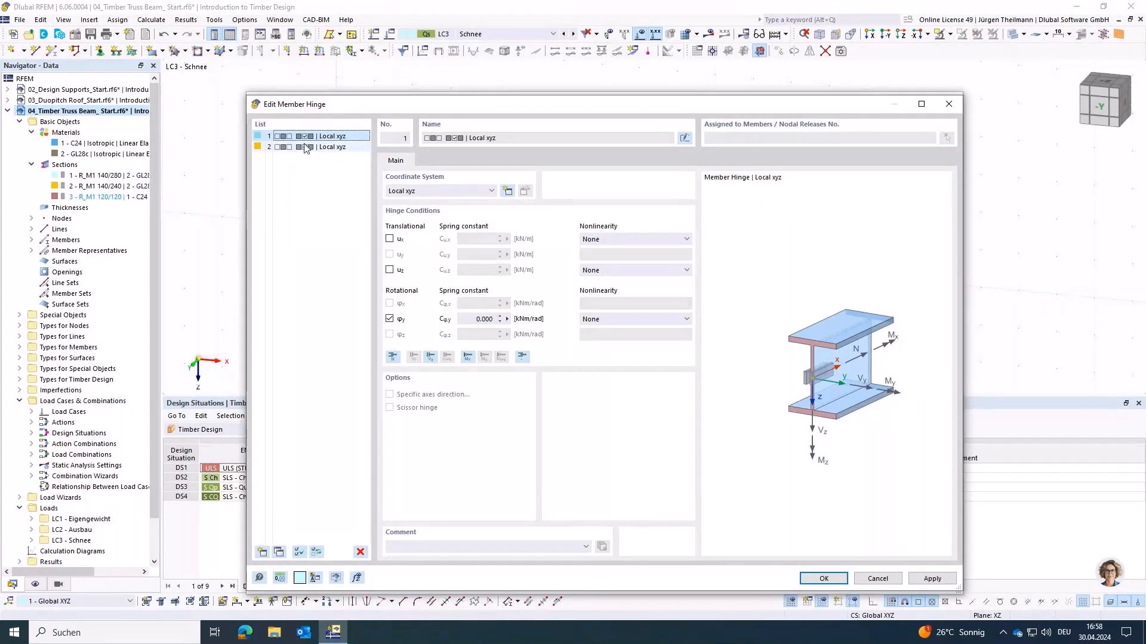
click(306, 147)
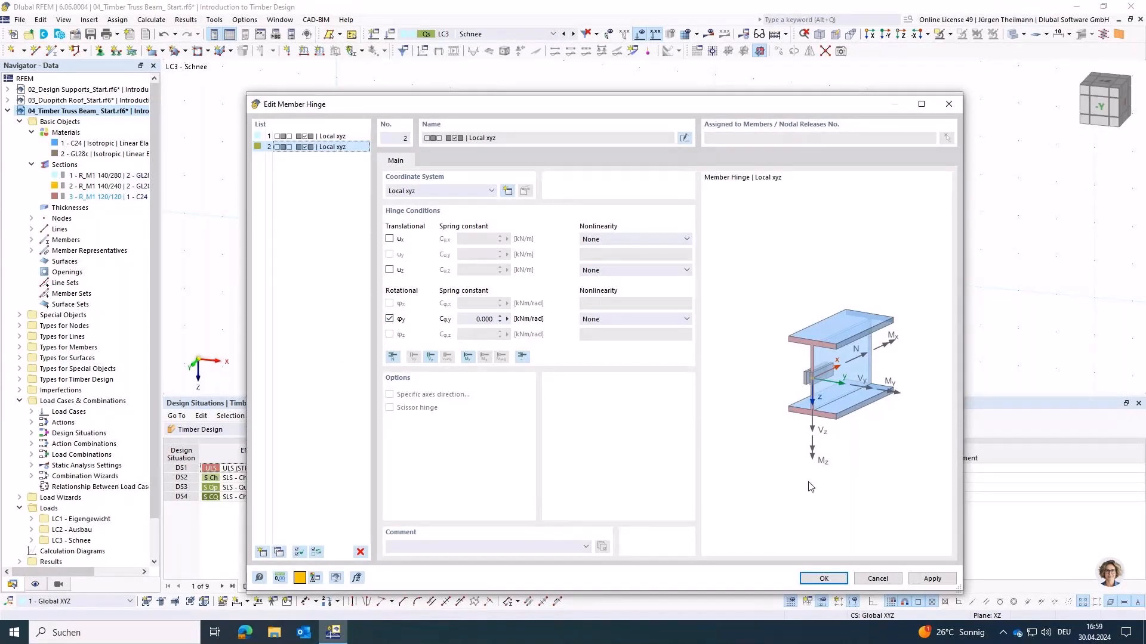
click(827, 580)
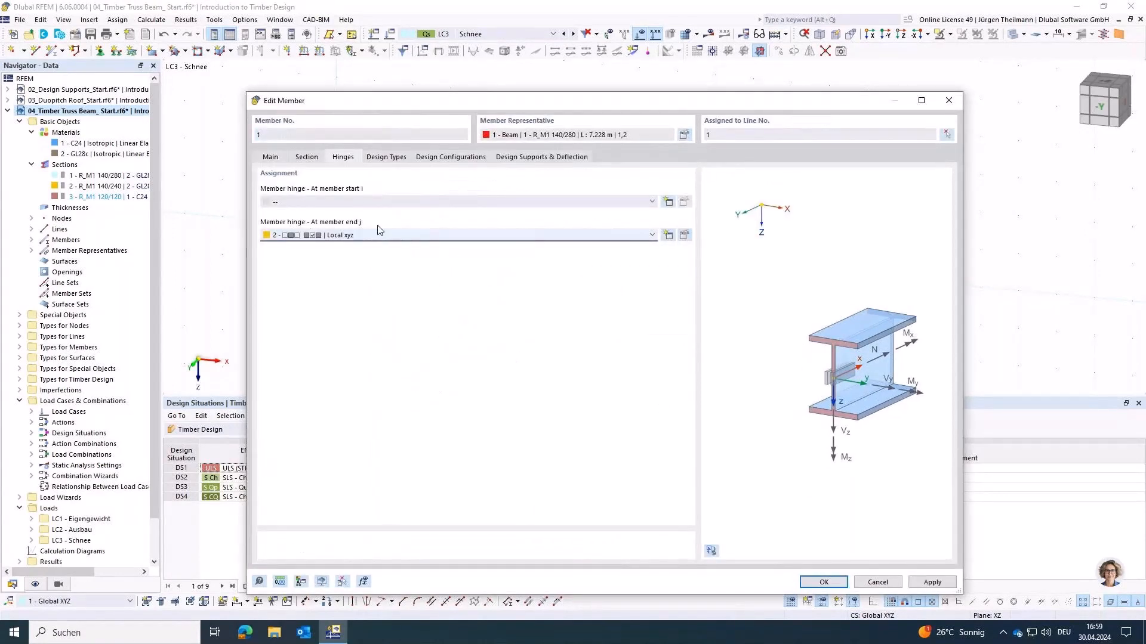
click(824, 581)
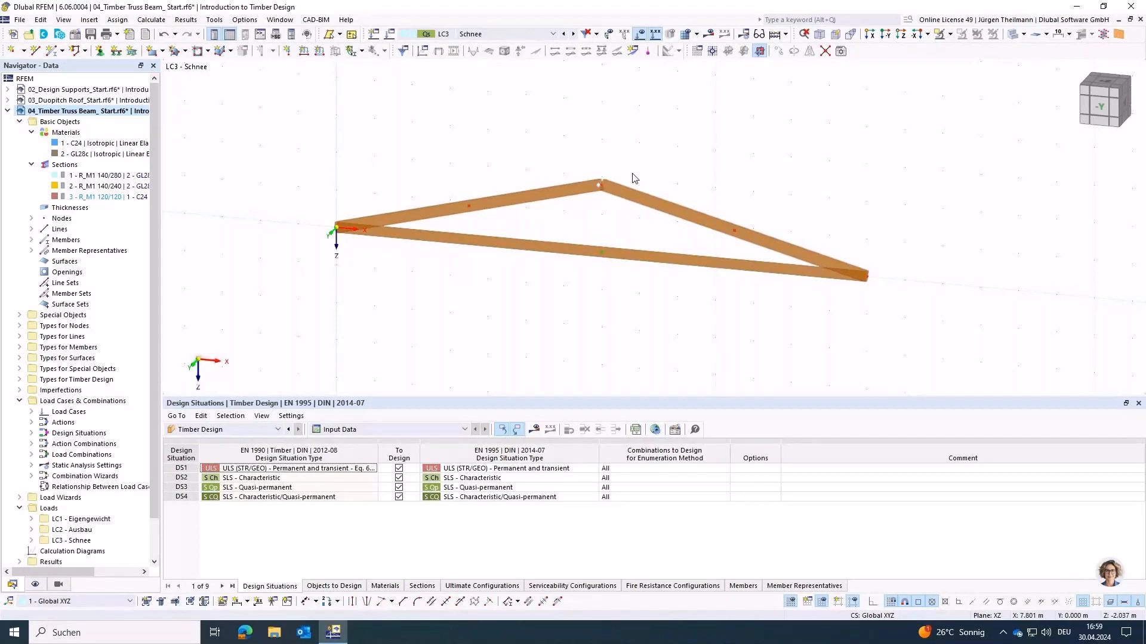
- Add 2 intermediate 'On Member' nodes to each of the three chord members without dividing the members
scroll(611, 221, up, 1)
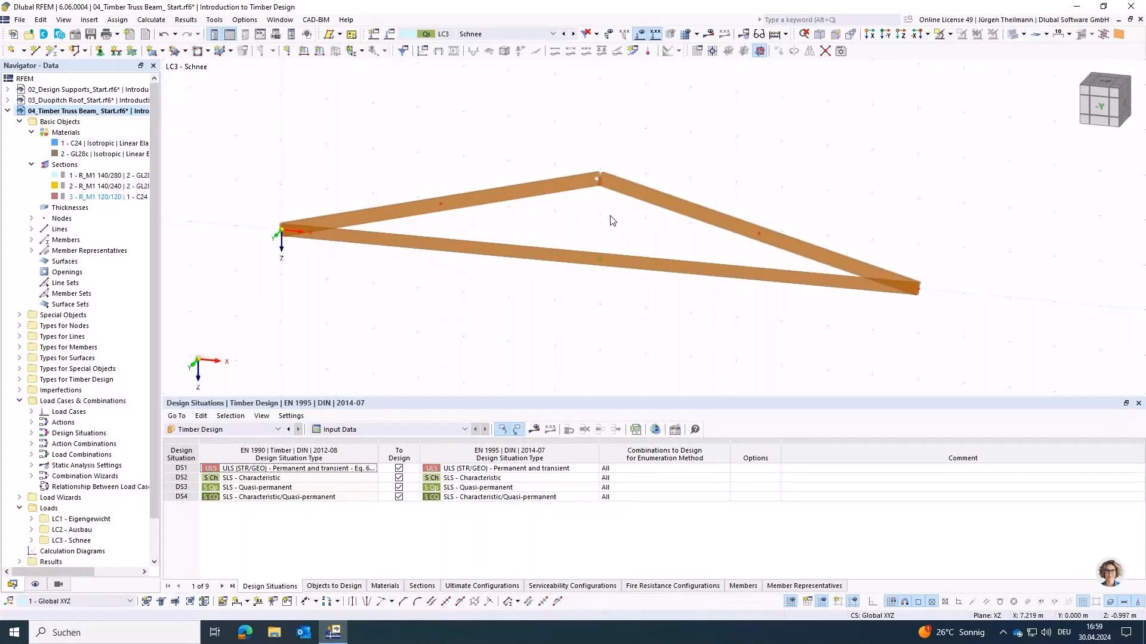
scroll(612, 221, up, 1)
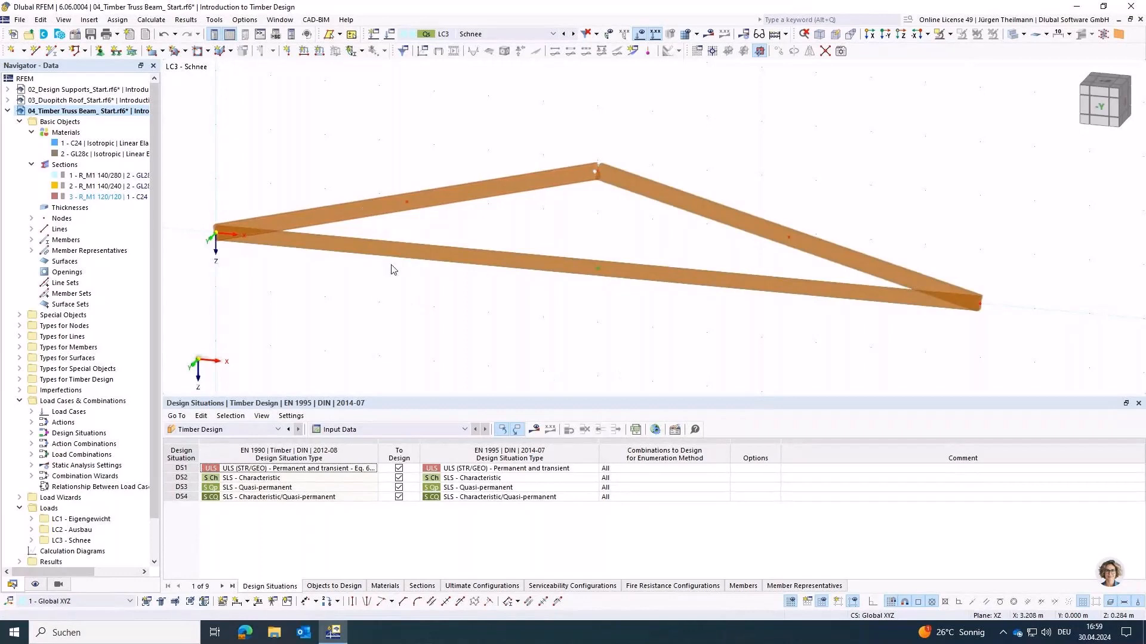
scroll(391, 270, down, 1)
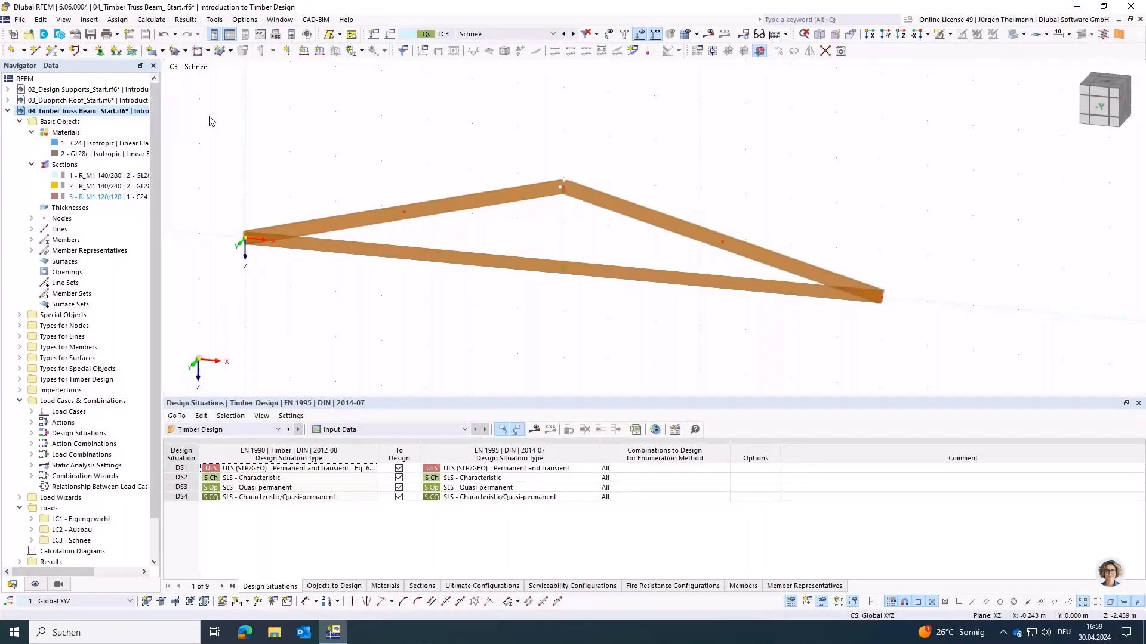
drag(202, 111, 884, 327)
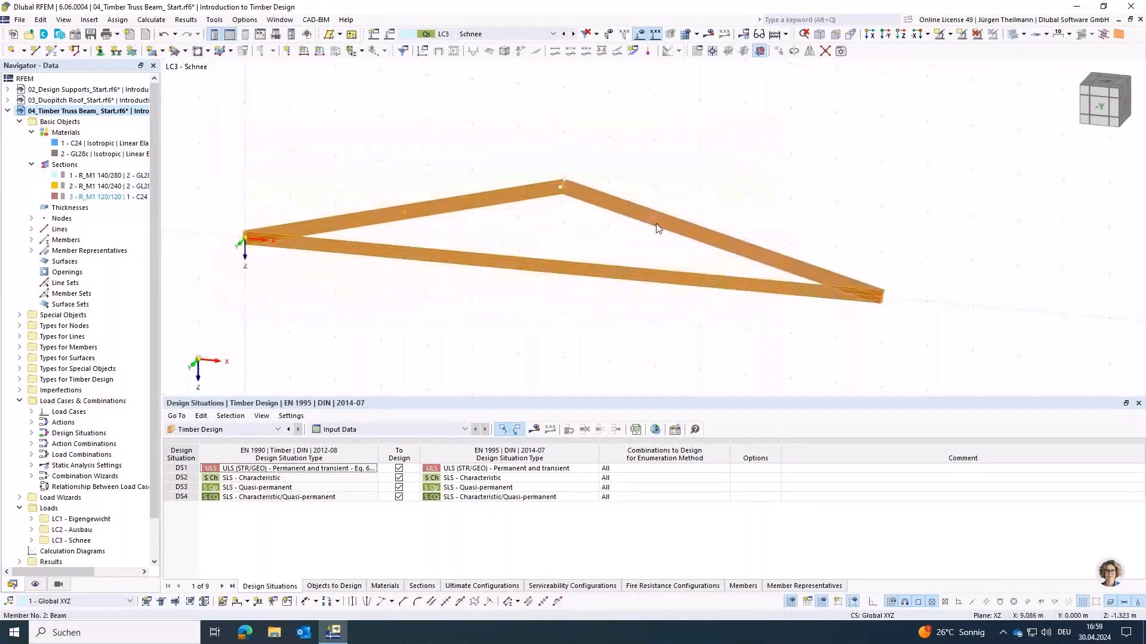
right_click(654, 225)
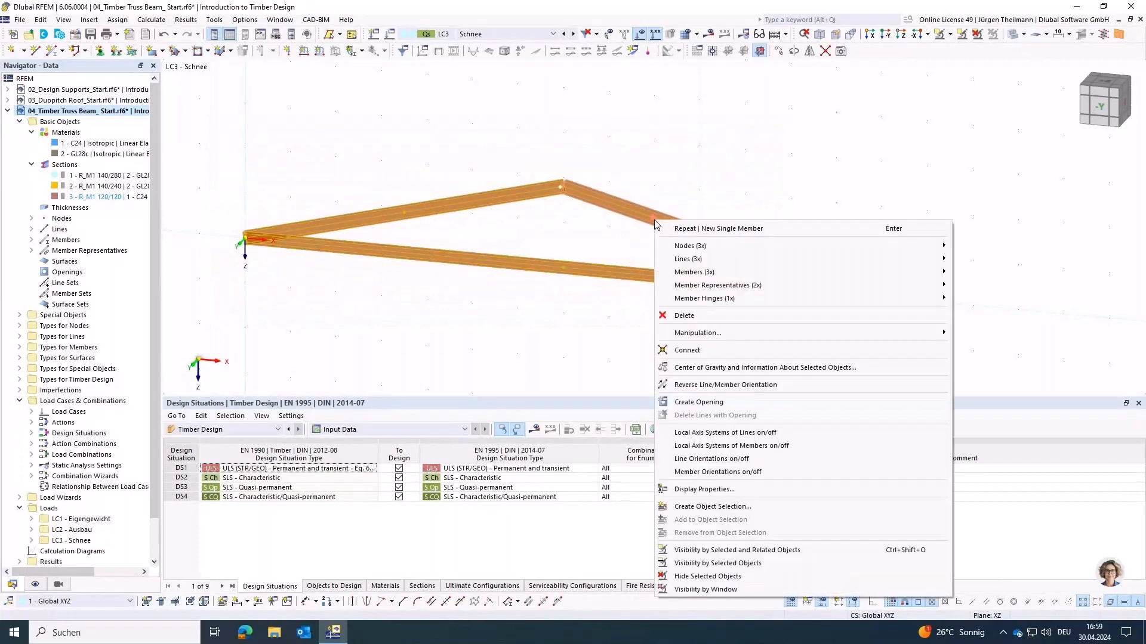
mouse_move(850, 271)
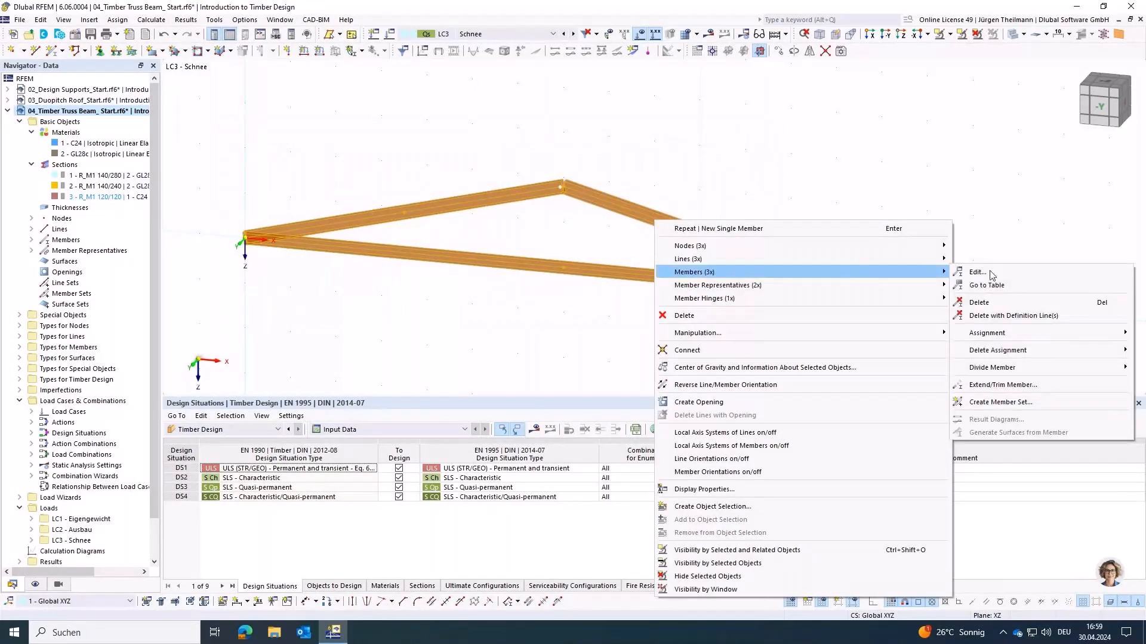
mouse_move(1025, 372)
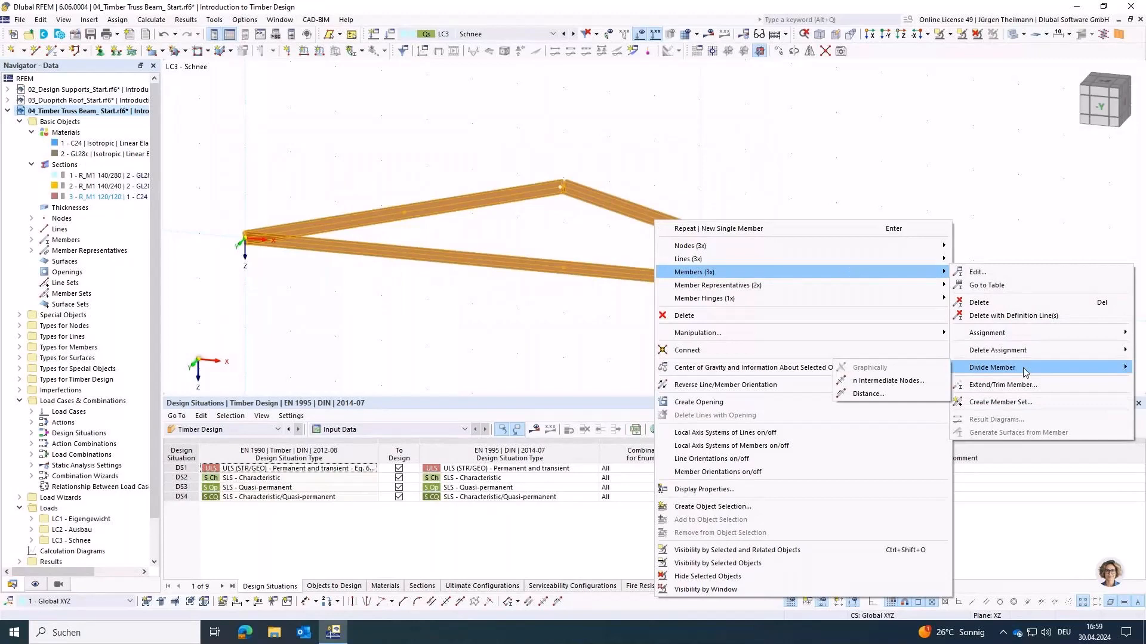
click(887, 381)
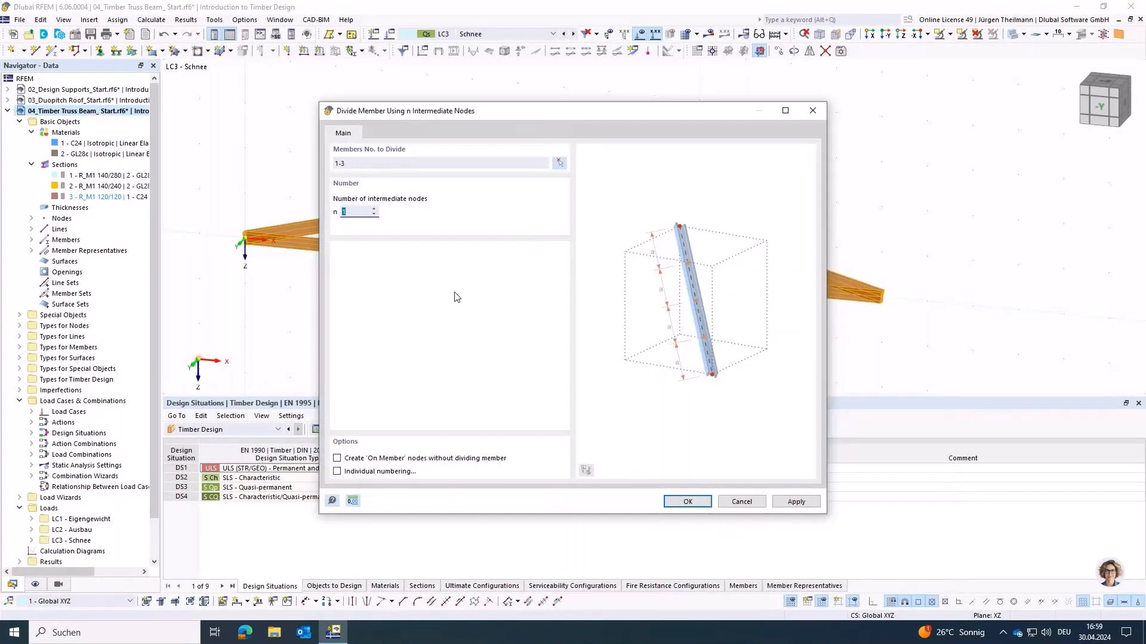
click(374, 209)
click(338, 459)
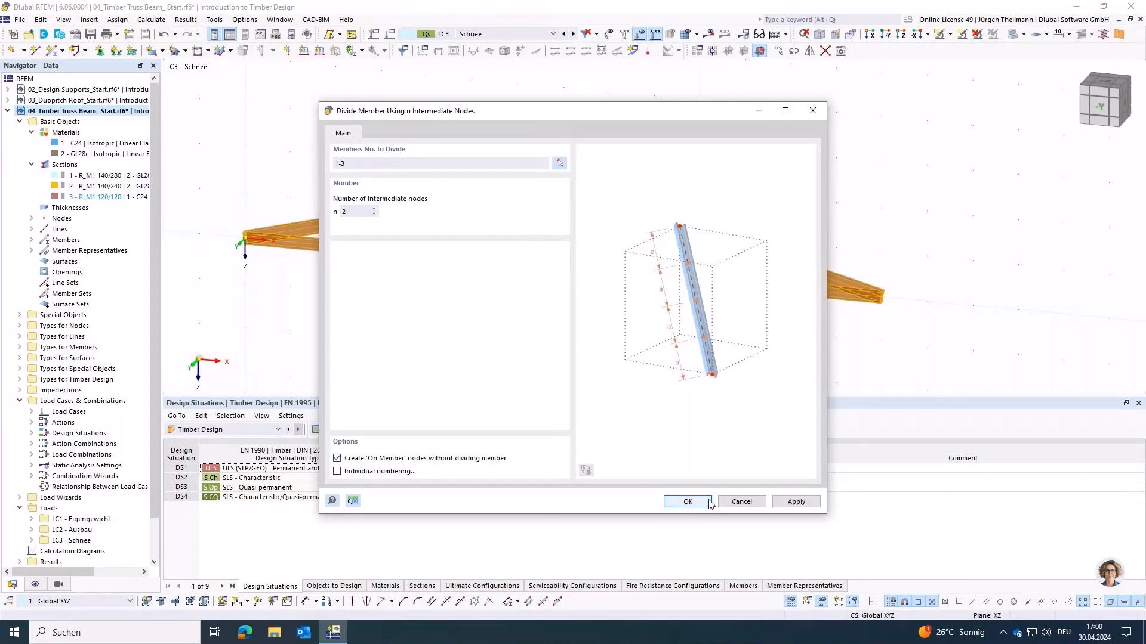
click(687, 501)
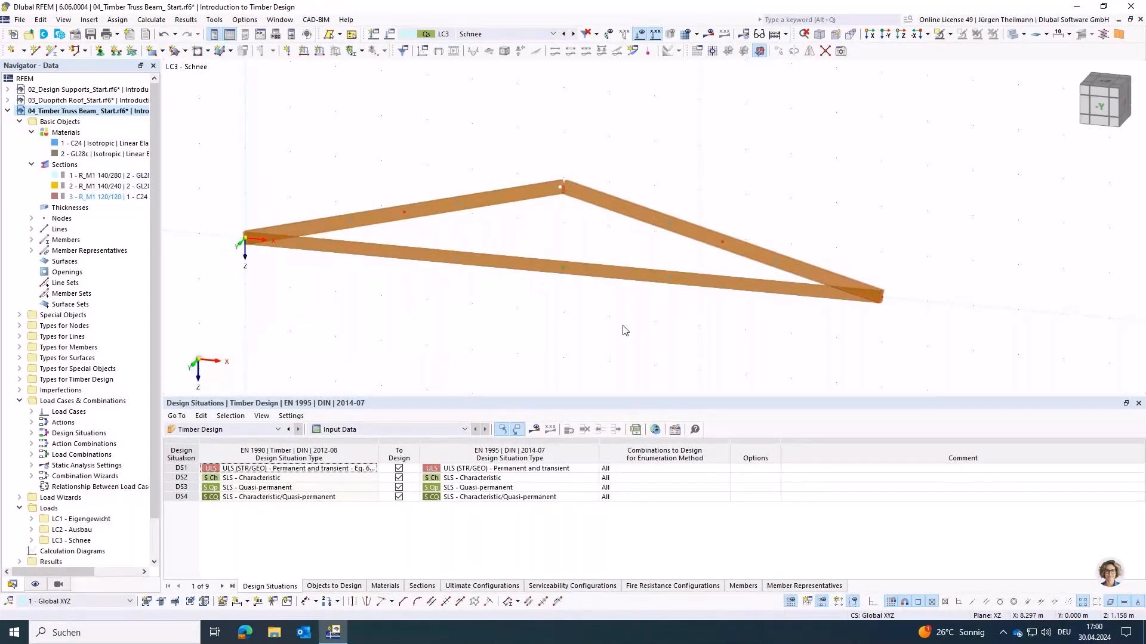
- Set up a new single member of type Truss with section R_M1 120/120 in C24
click(51, 54)
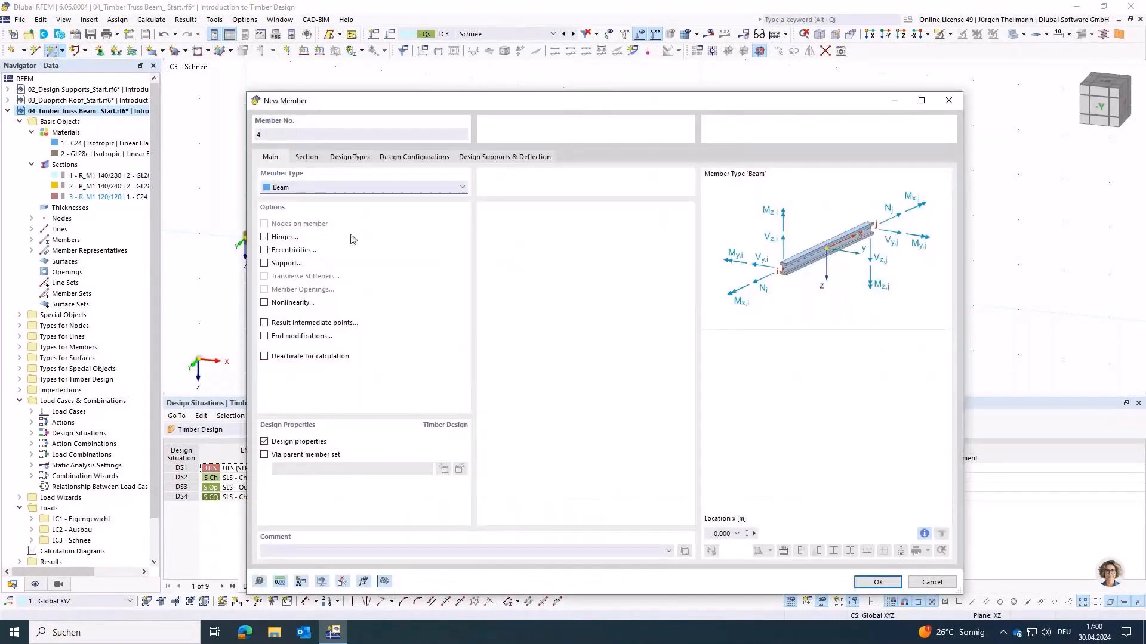
click(294, 189)
click(291, 219)
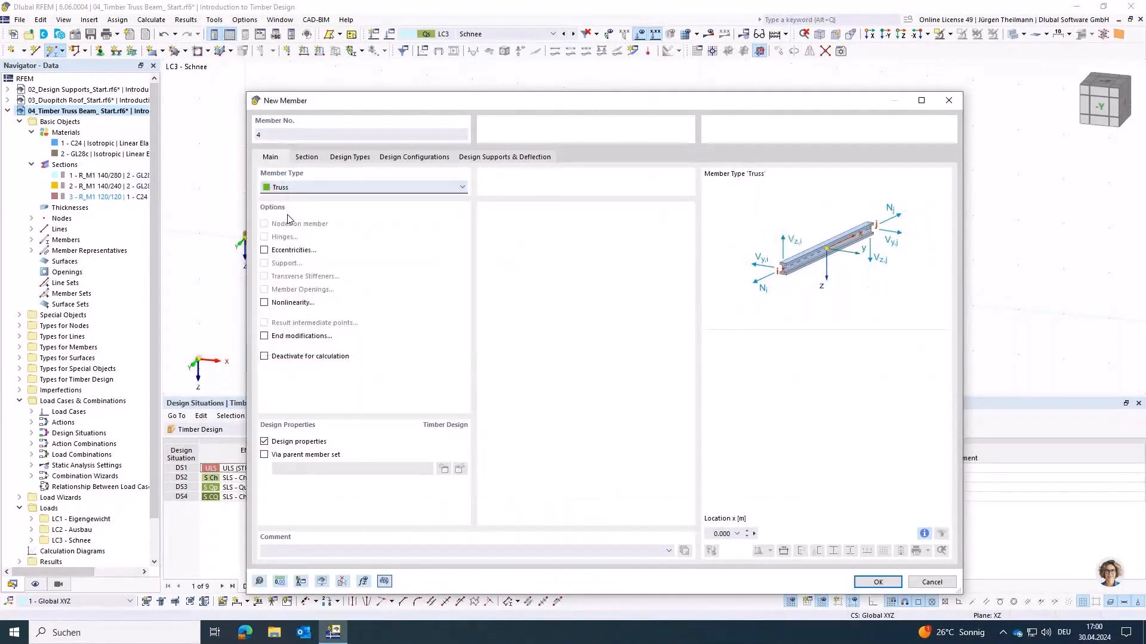
click(304, 156)
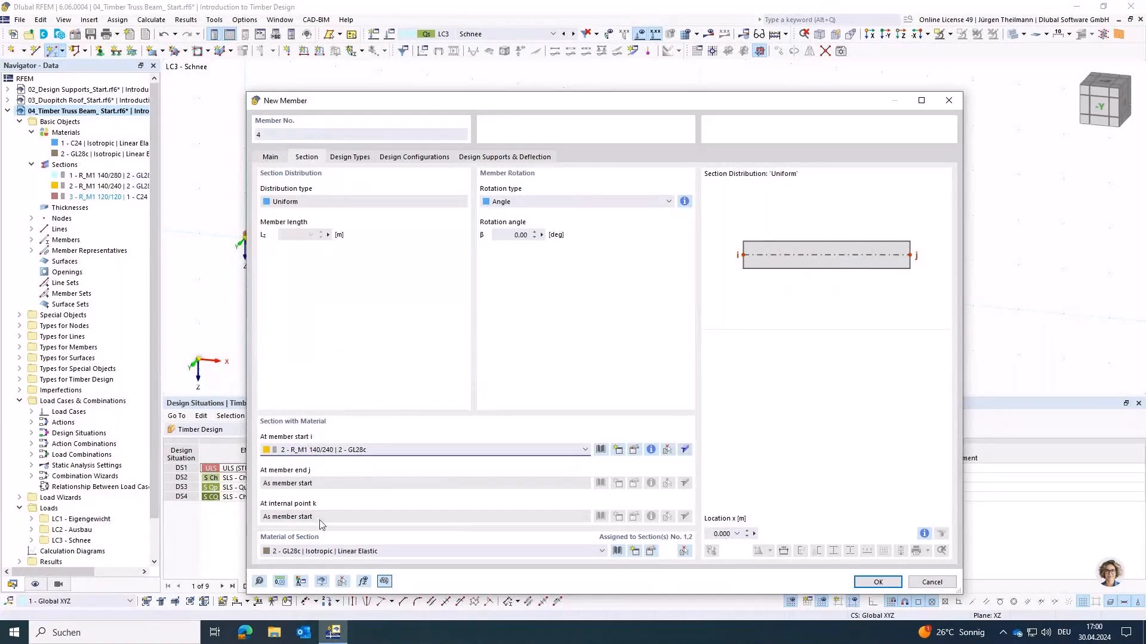
click(317, 450)
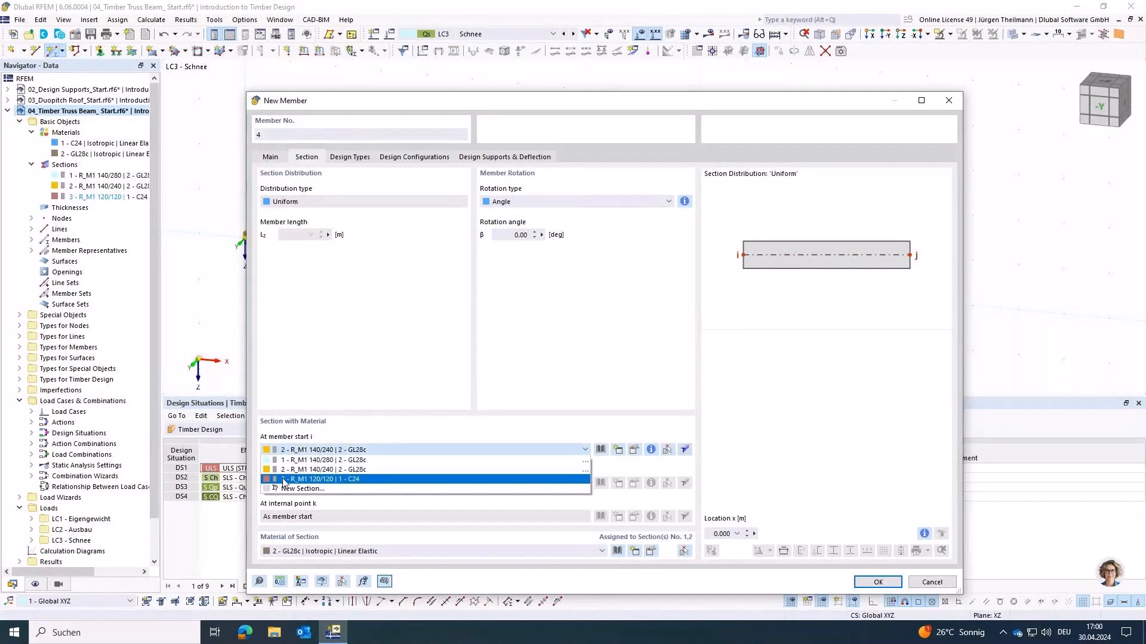
click(284, 481)
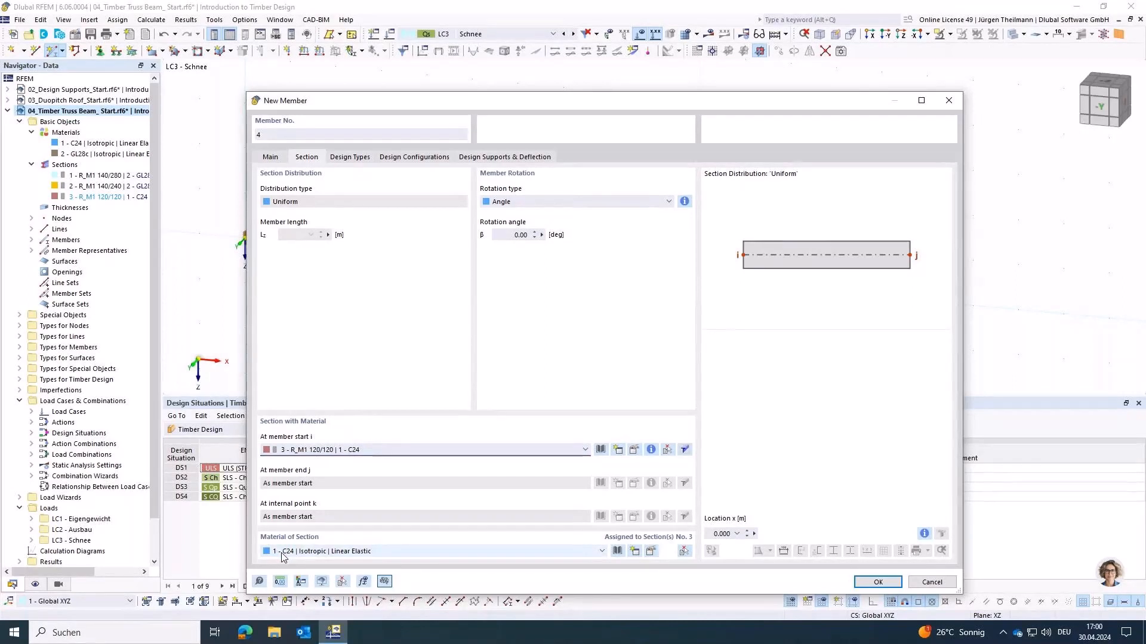
click(875, 582)
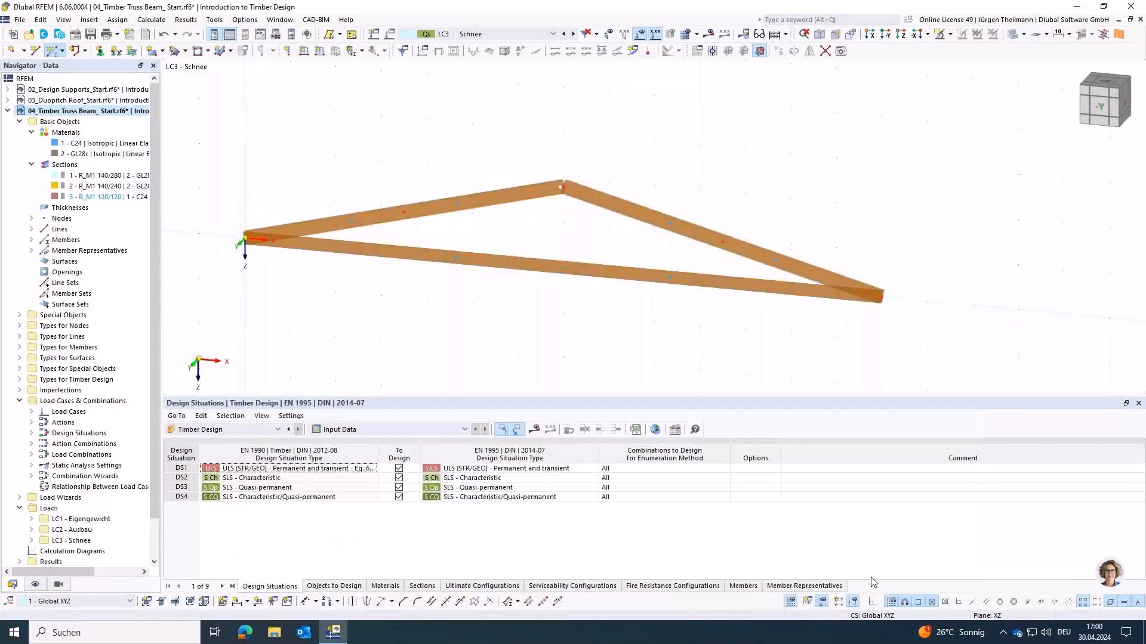
- Draw three web members in the origin-side half, from the bottom chord's intermediate node to the two top chord nodes and the ridge
click(456, 247)
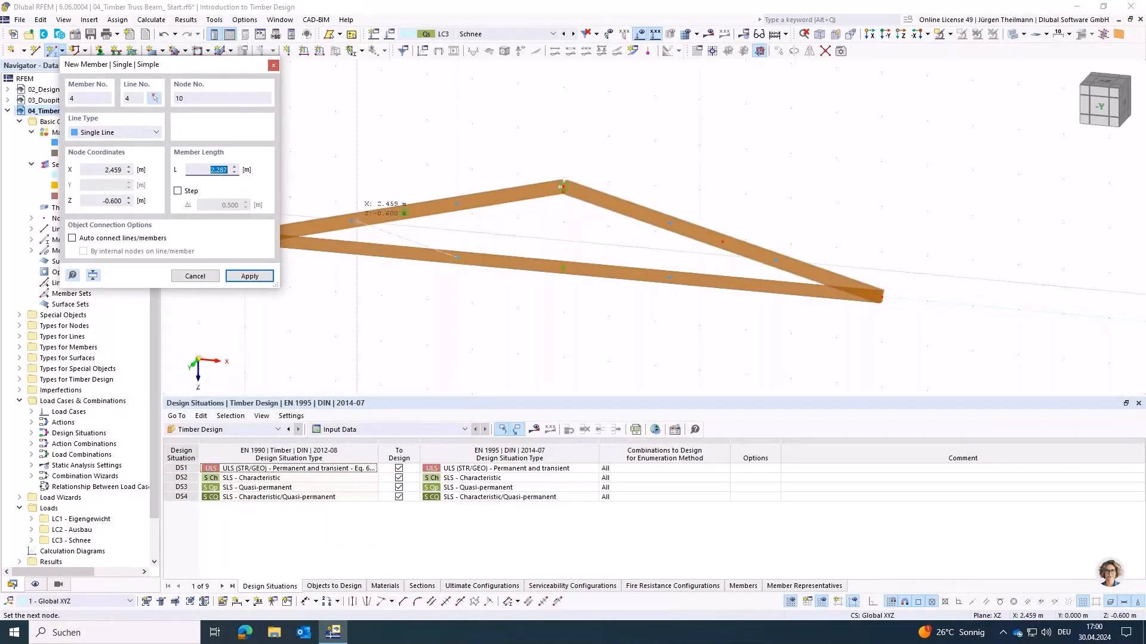
click(353, 221)
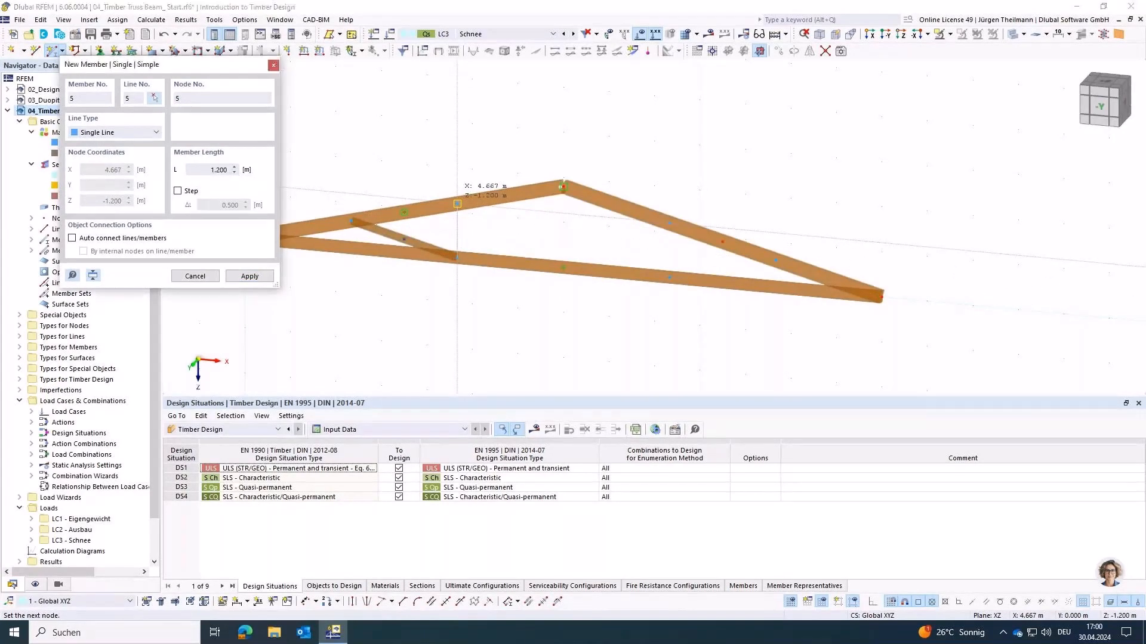
click(457, 204)
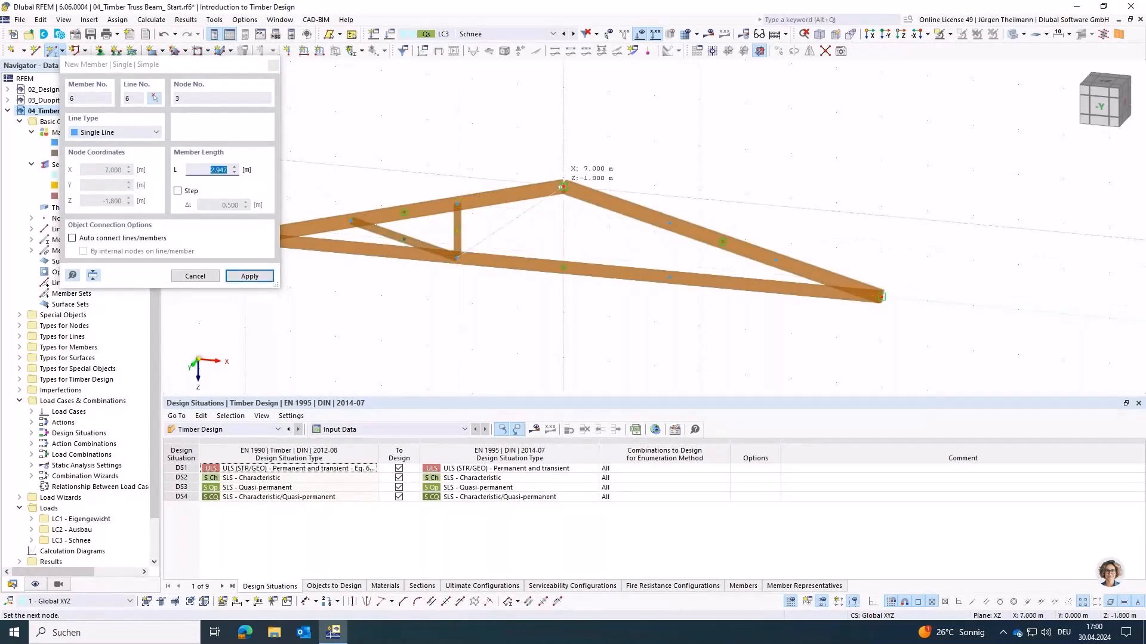
click(457, 258)
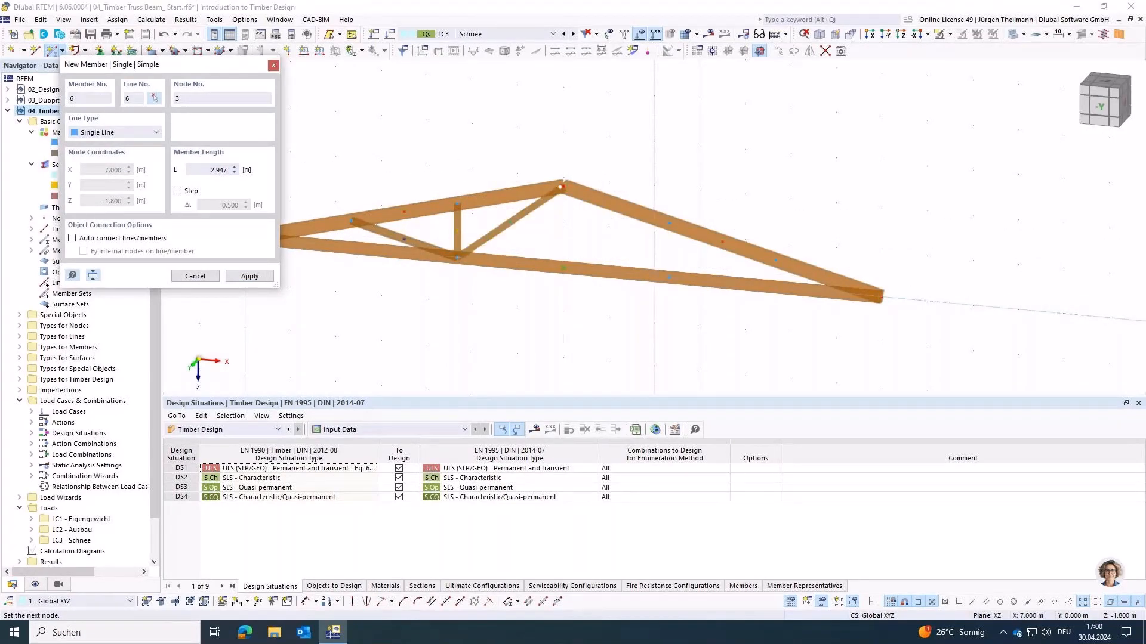
click(563, 187)
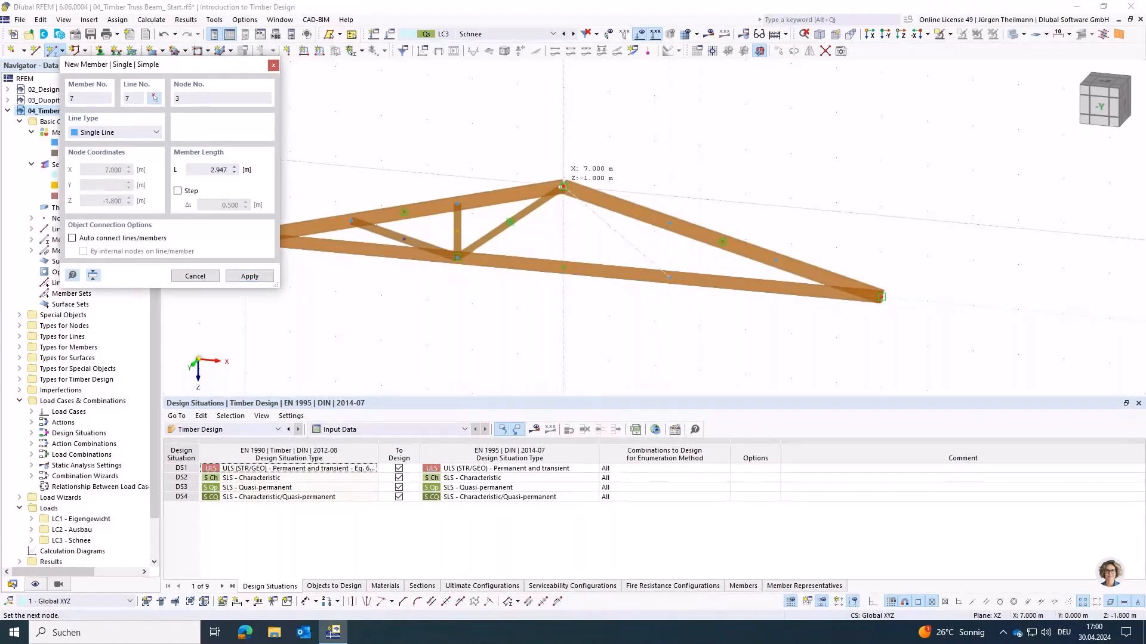
- Draw the other half's three web members from the bottom chord node to the ridge and the top chord nodes at X 9.333 m and 11.667 m
click(669, 276)
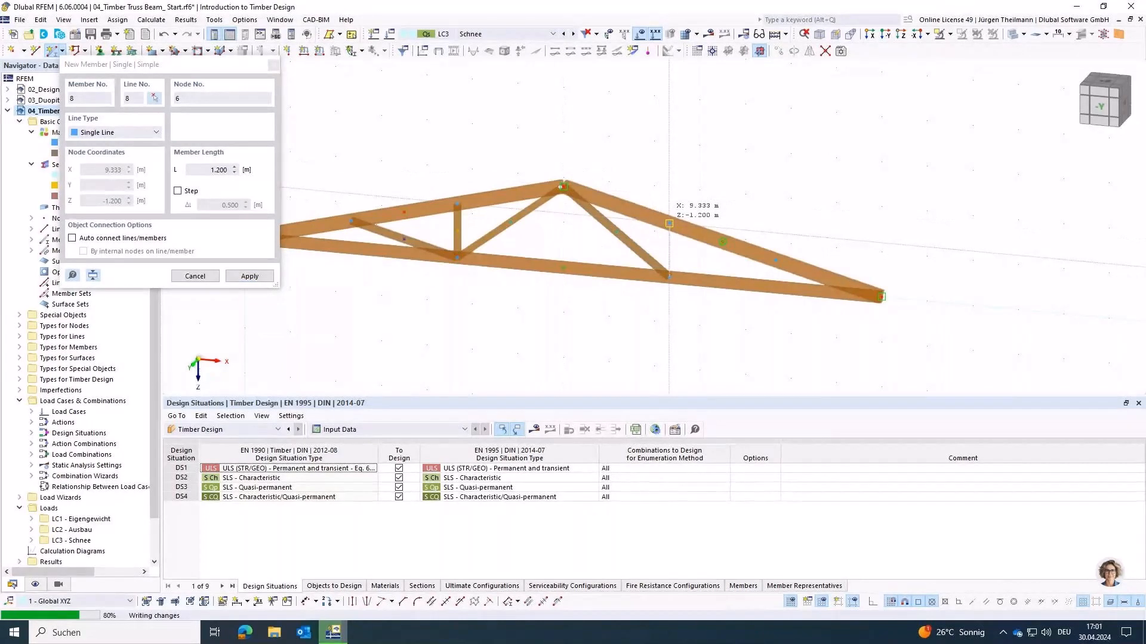
click(669, 224)
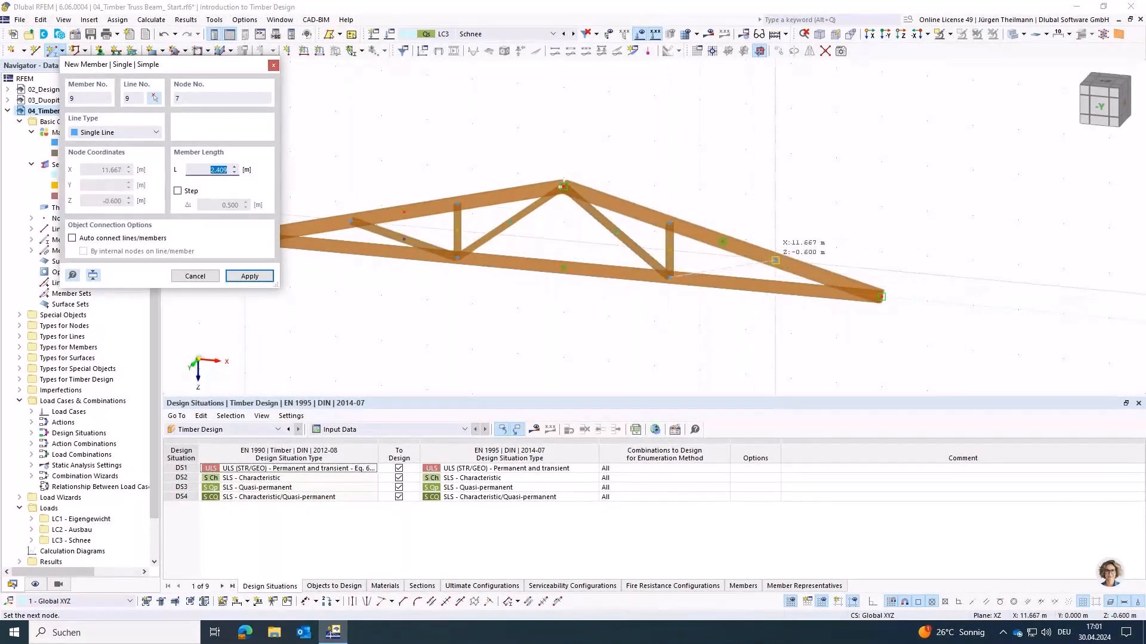
click(774, 261)
key(Escape)
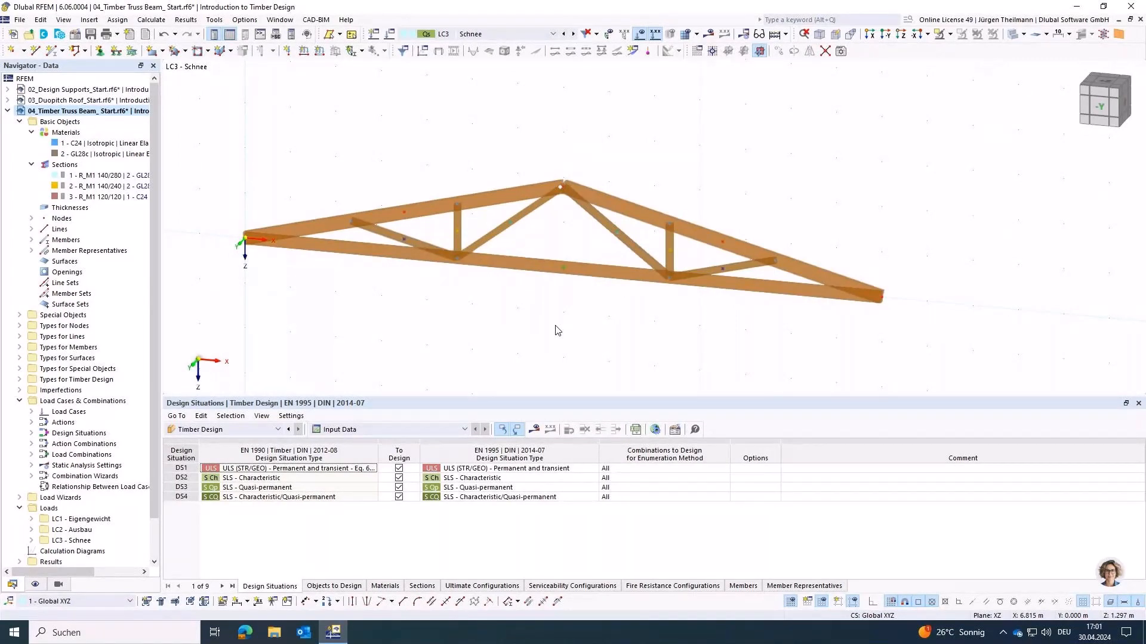
- Assign the nodal support Gelenkig to the truss's start node at the origin
click(100, 51)
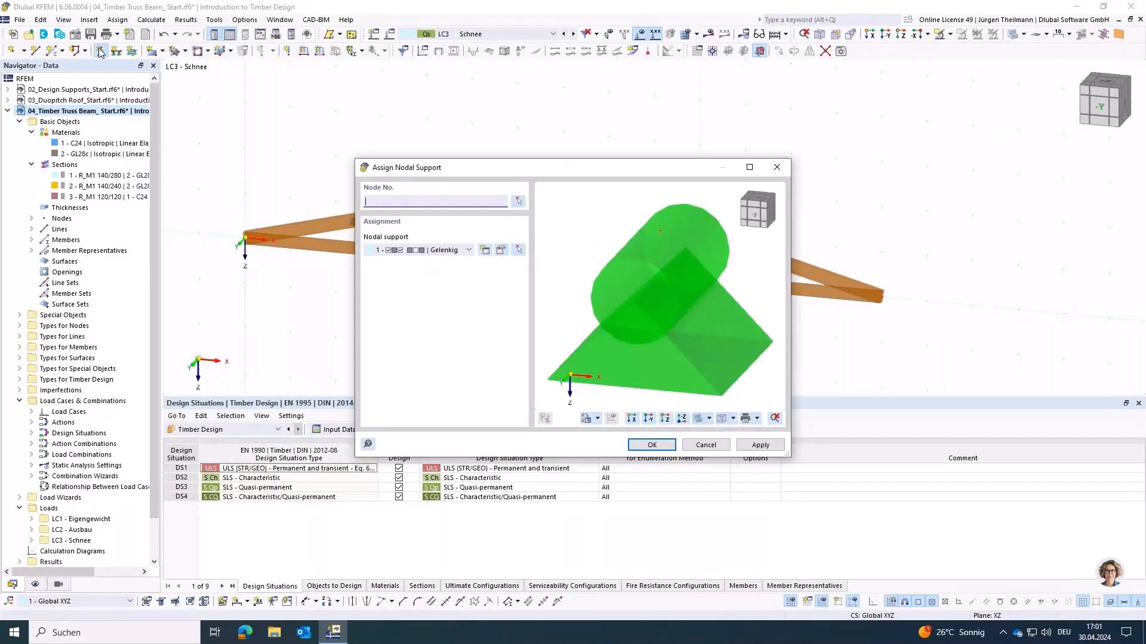
click(518, 202)
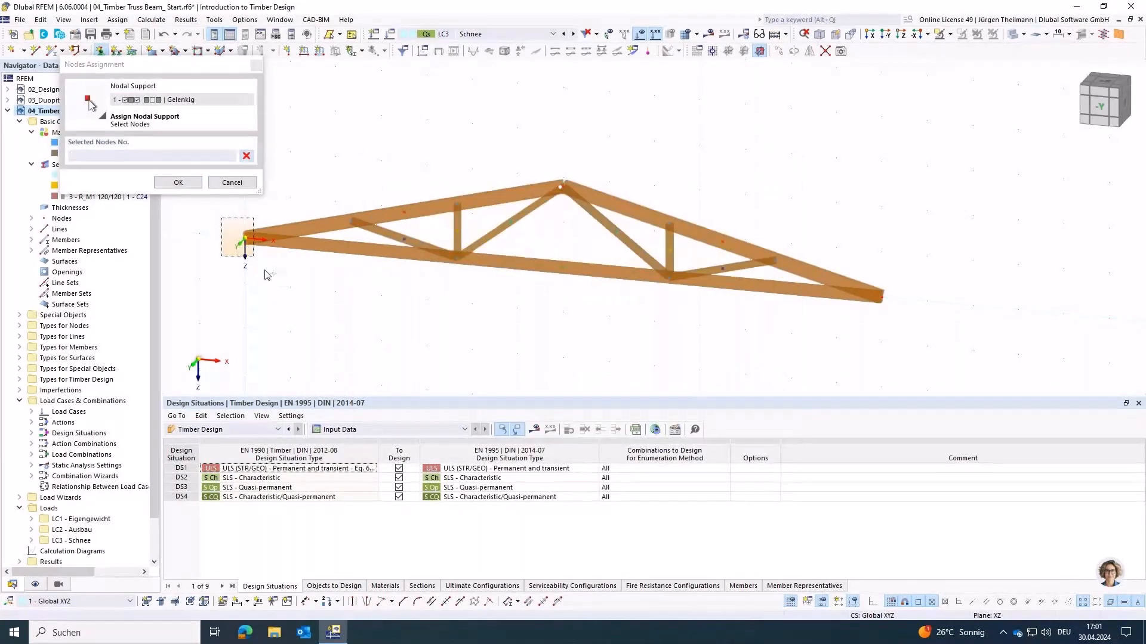
click(267, 275)
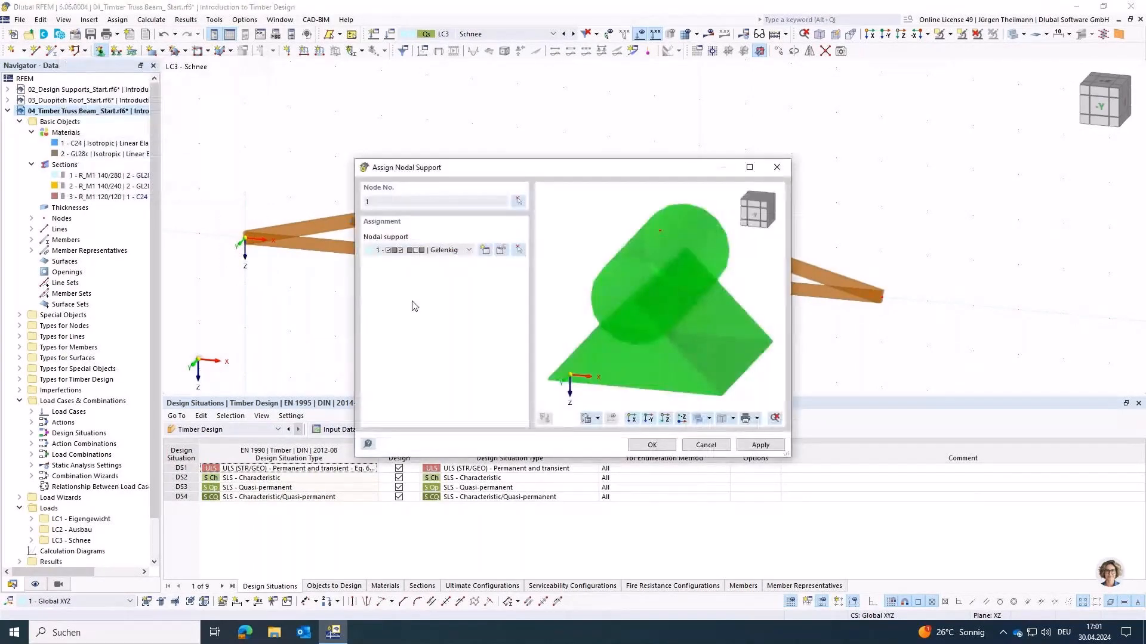
click(760, 445)
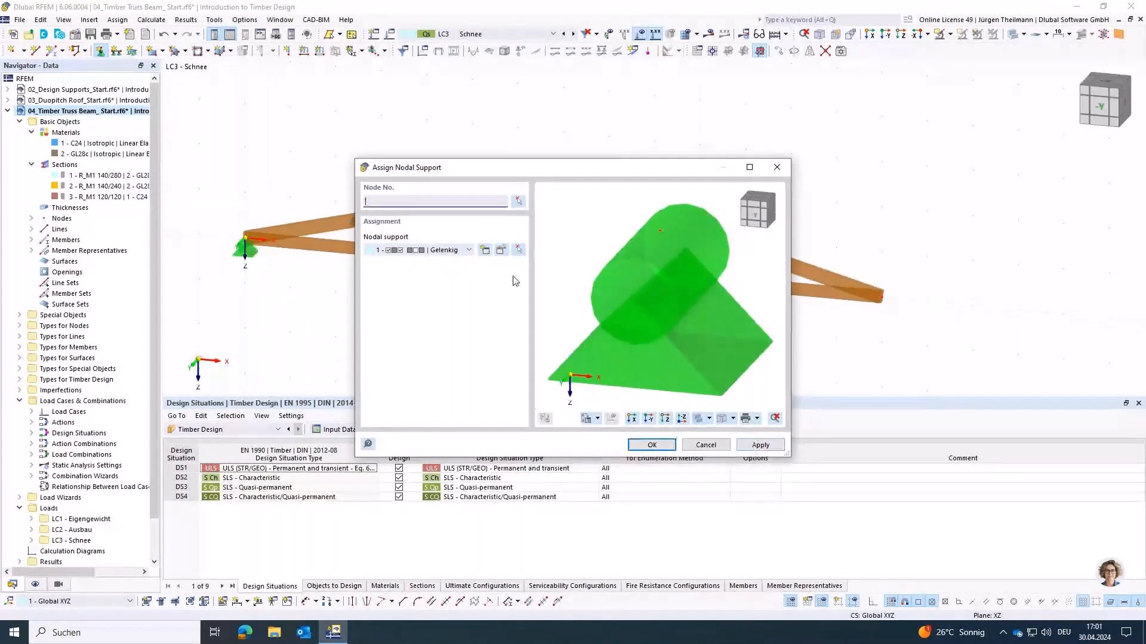
- Assign the nodal support Verschieblich in X' to the truss's far end node
click(454, 250)
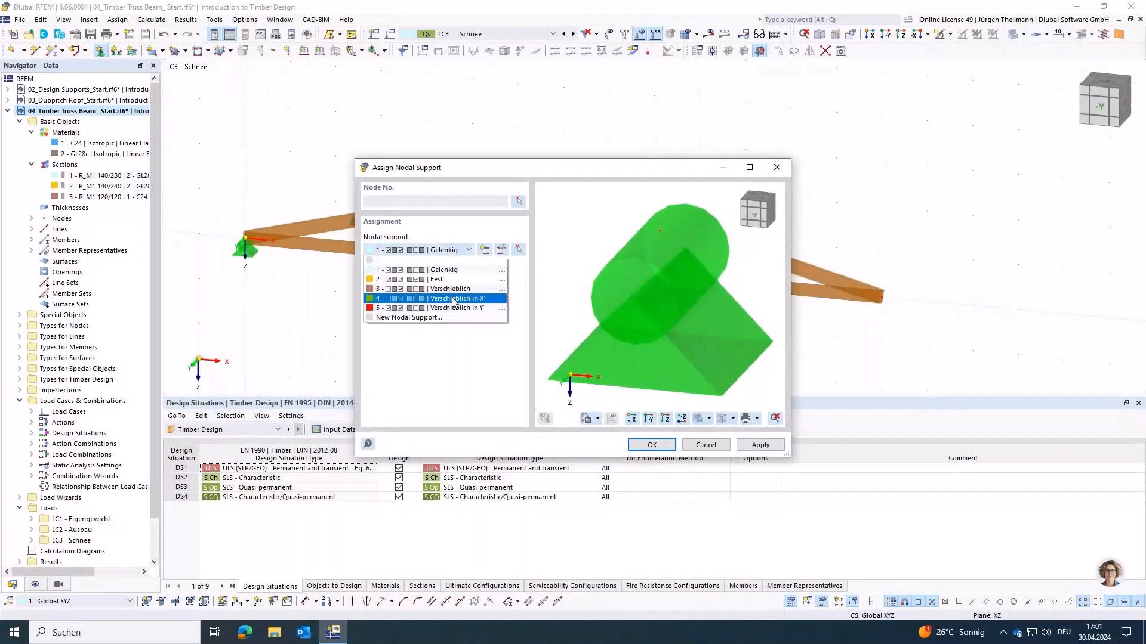
click(384, 301)
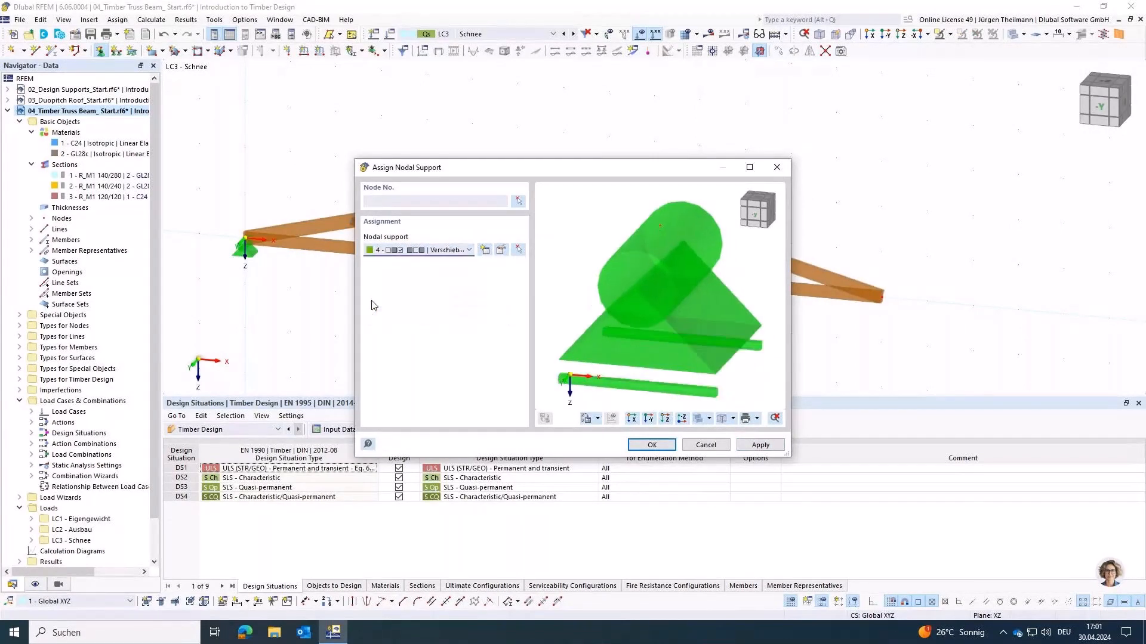
click(519, 201)
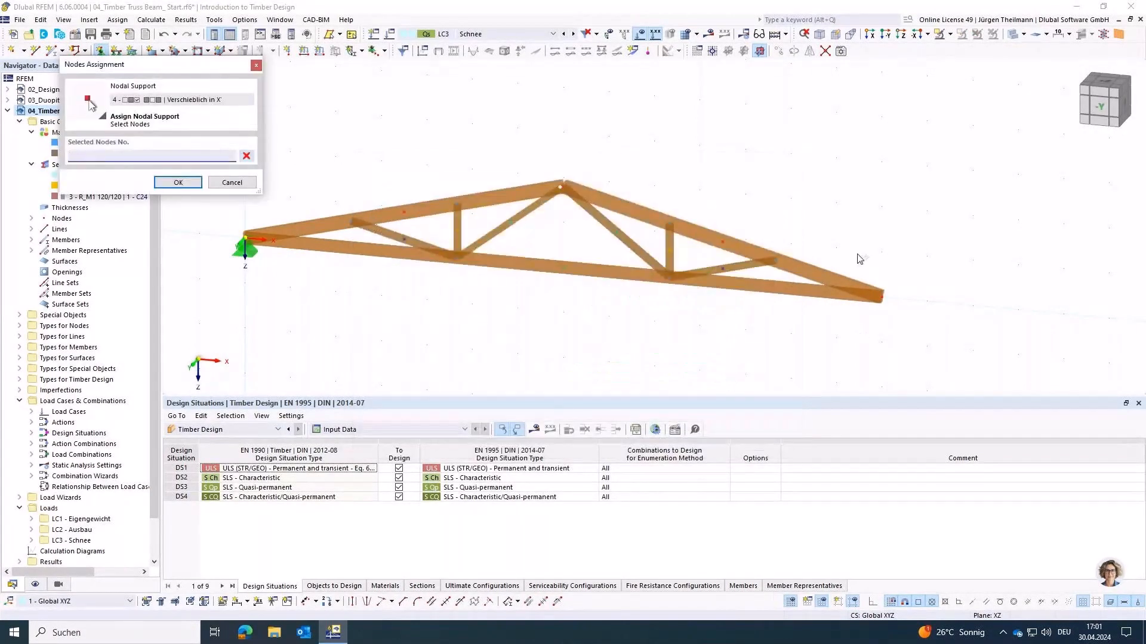
click(882, 296)
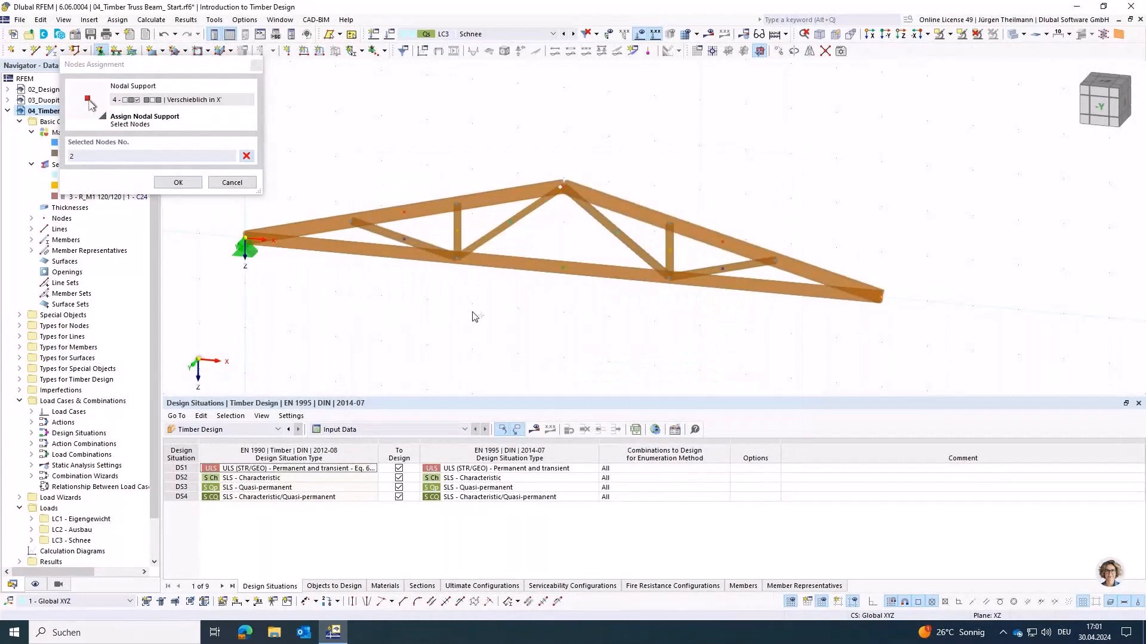
click(178, 183)
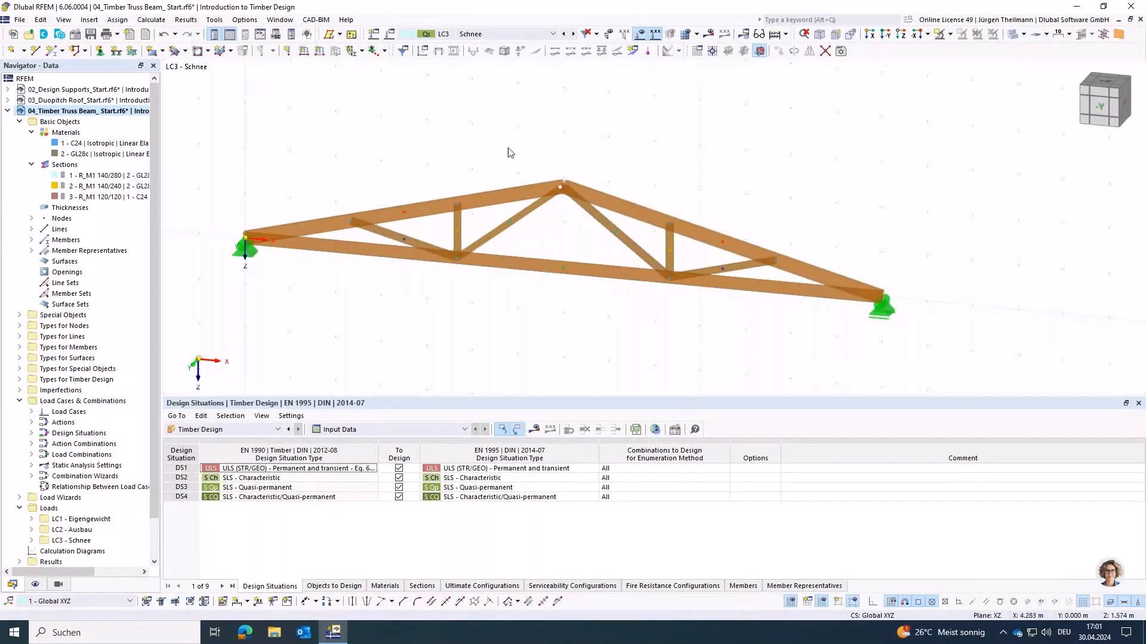
- Switch the active load case to LC1 Eigengewicht
click(549, 34)
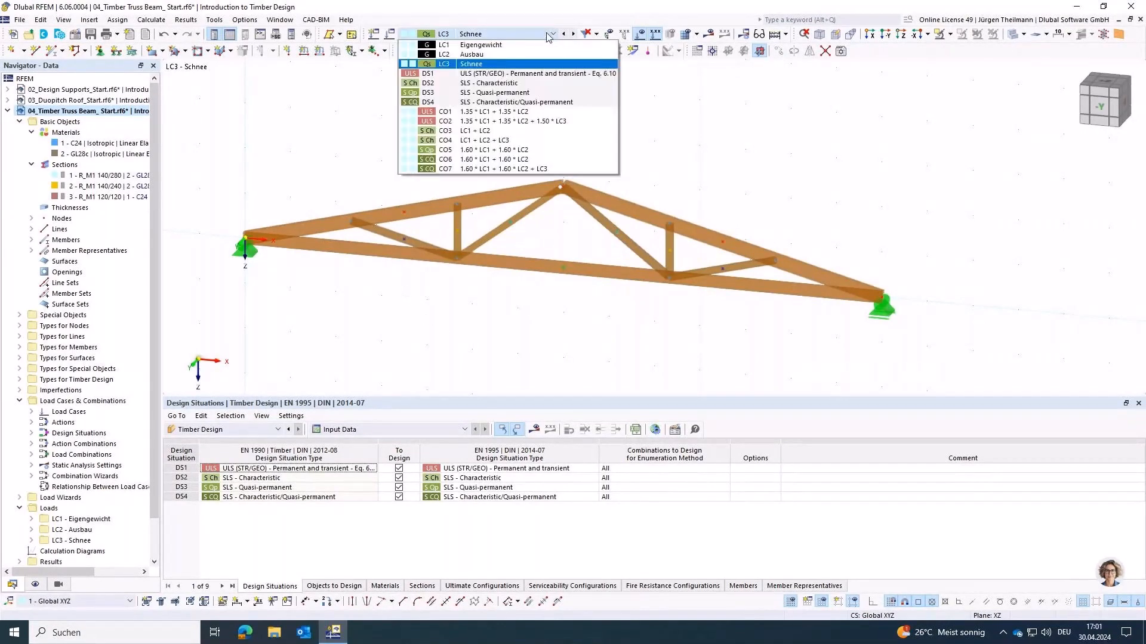
click(548, 44)
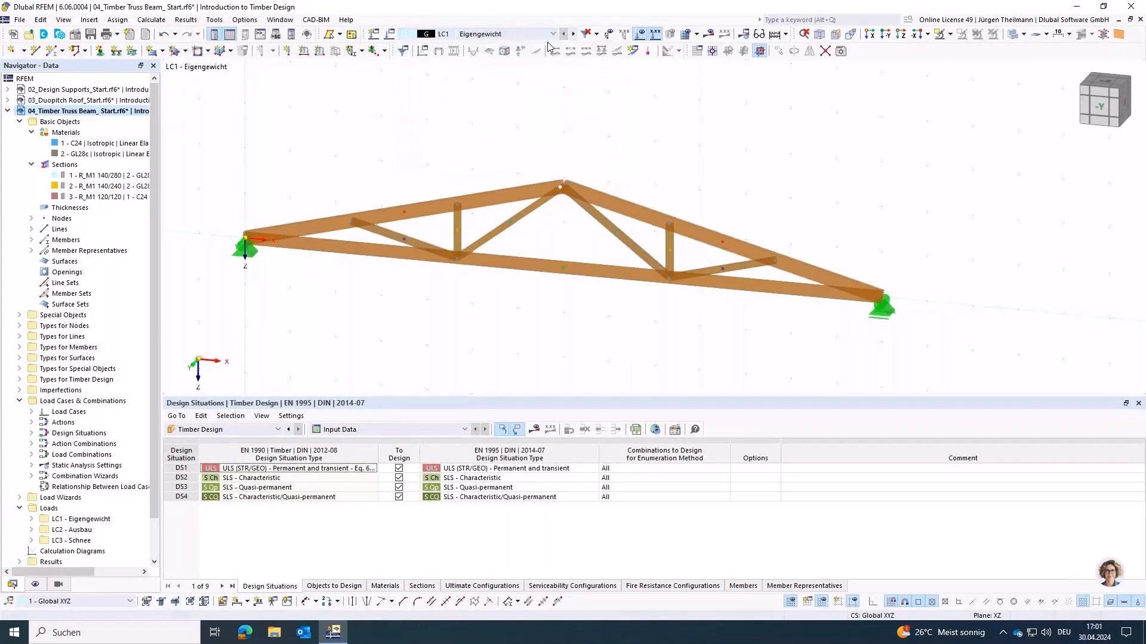
- Start a new uniform force member load and assign it to both top chord members
click(553, 36)
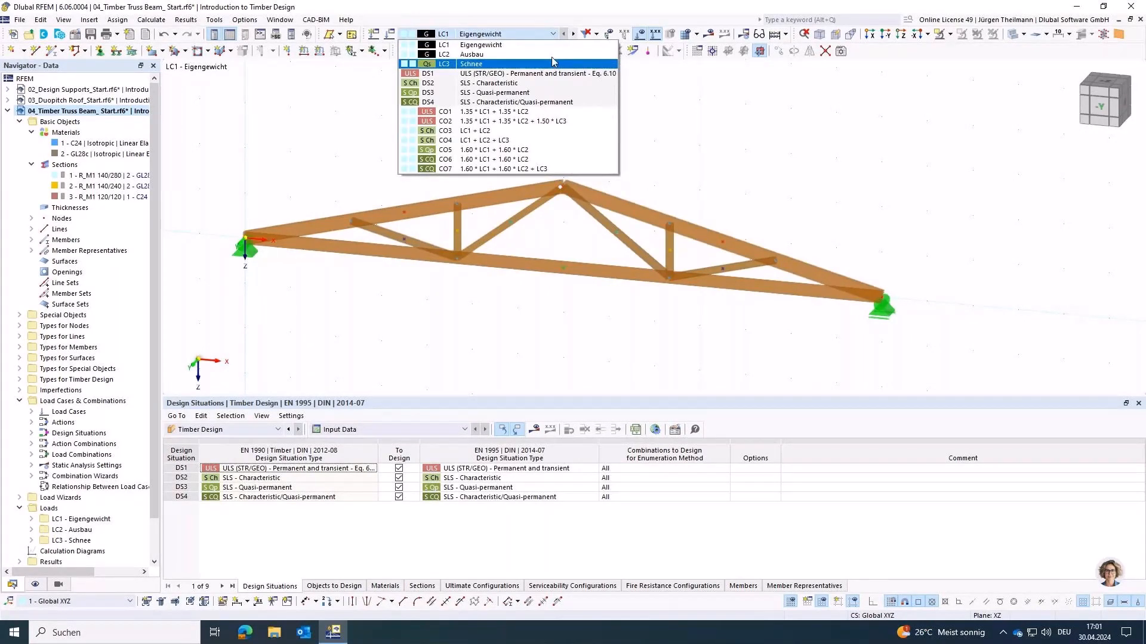
click(552, 37)
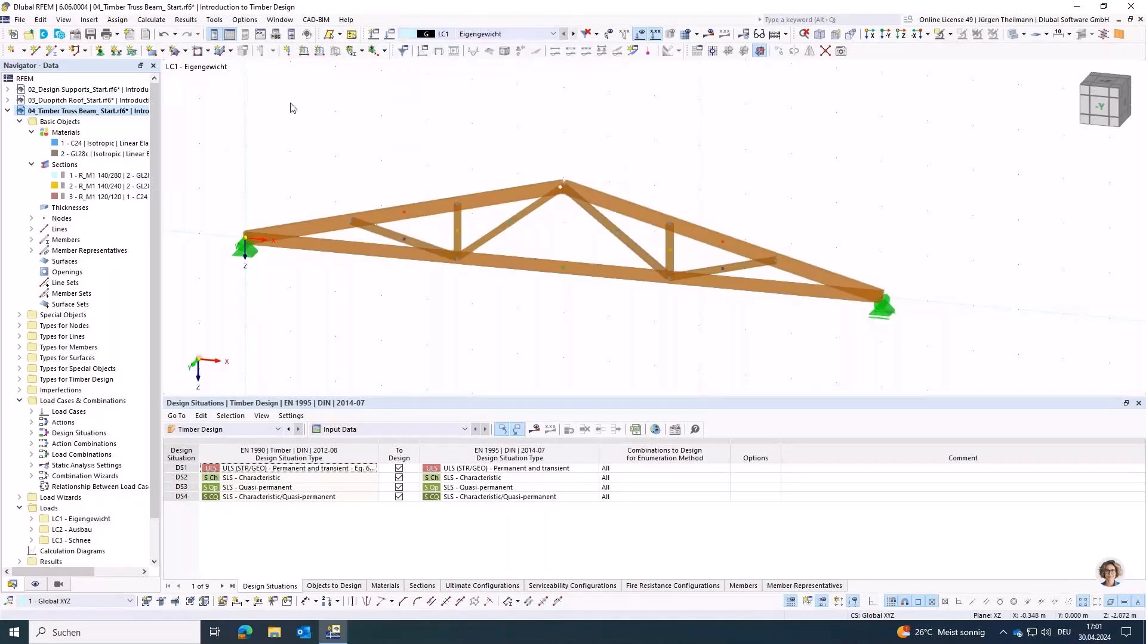
click(321, 53)
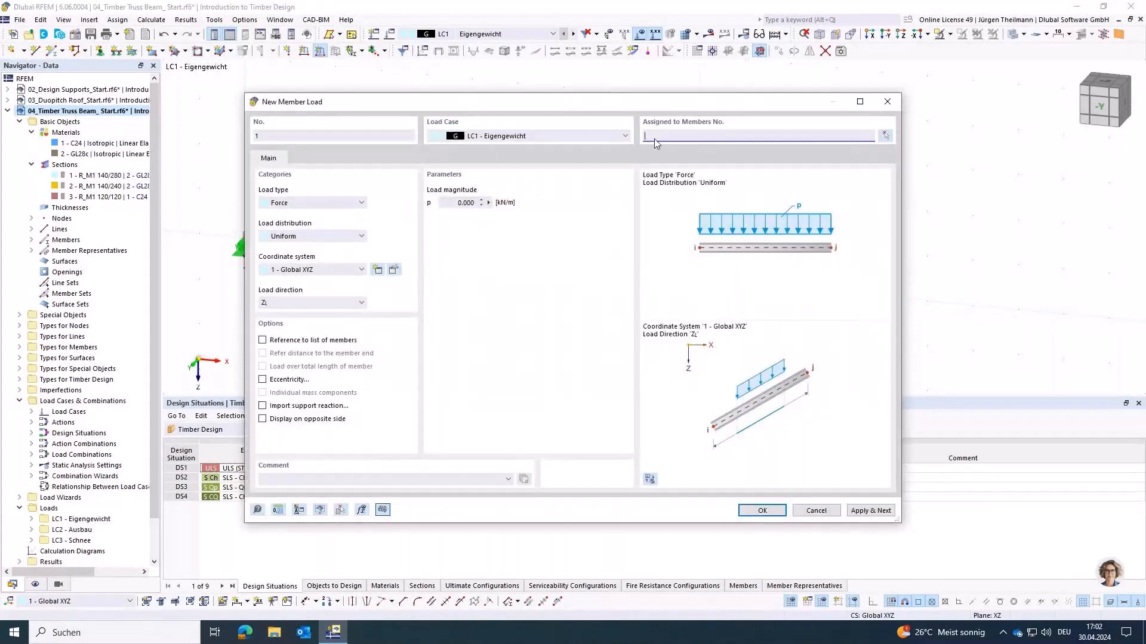
click(886, 135)
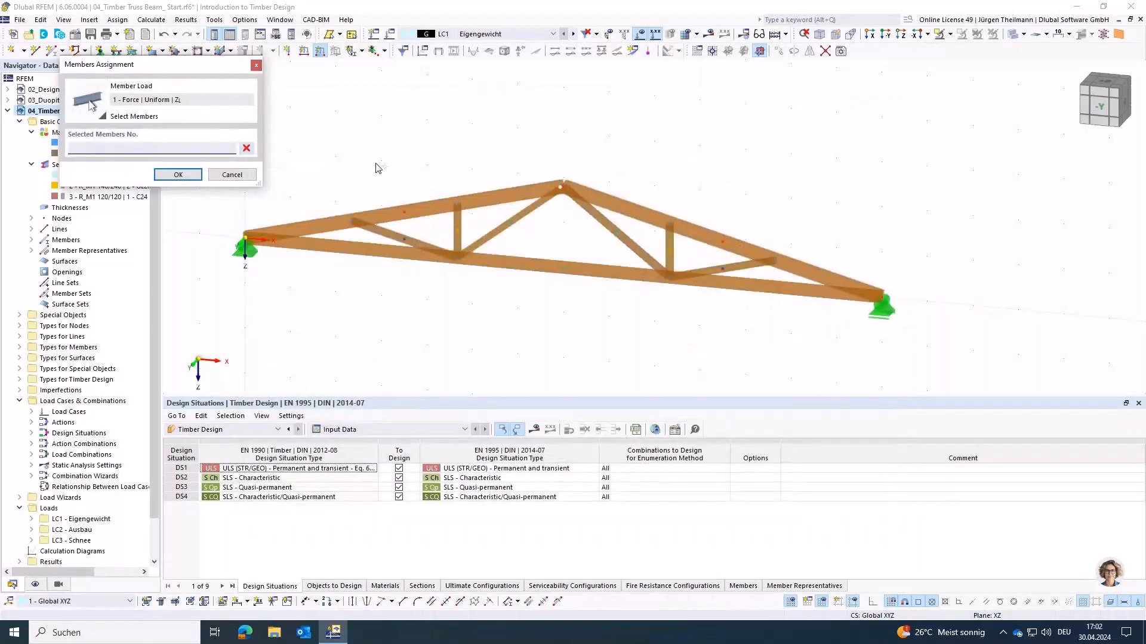
click(405, 220)
click(610, 203)
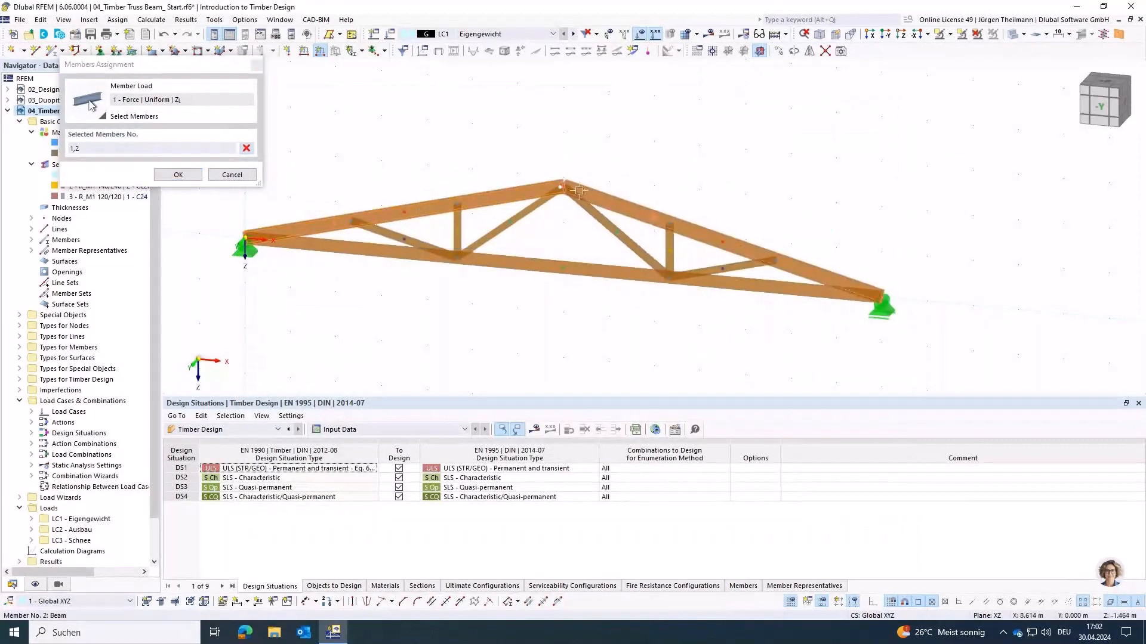
click(178, 174)
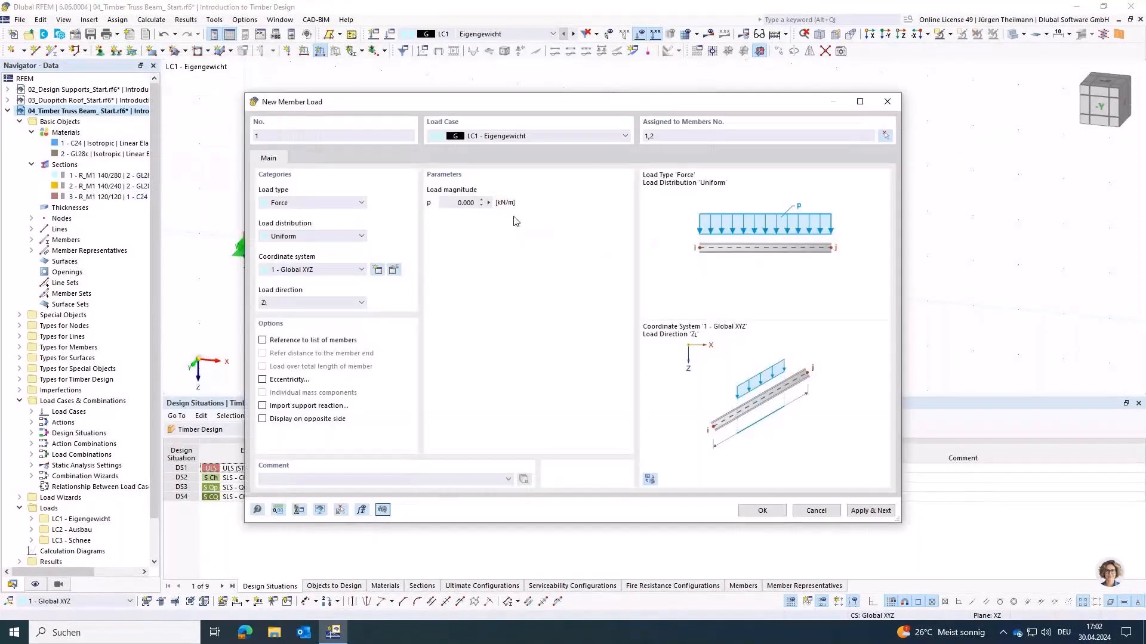
- Set the load to 3 kN/m in load case LC2 Ausbau, acting in global Z on true length, and apply it
click(454, 201)
text(3)
key(Tab)
click(436, 136)
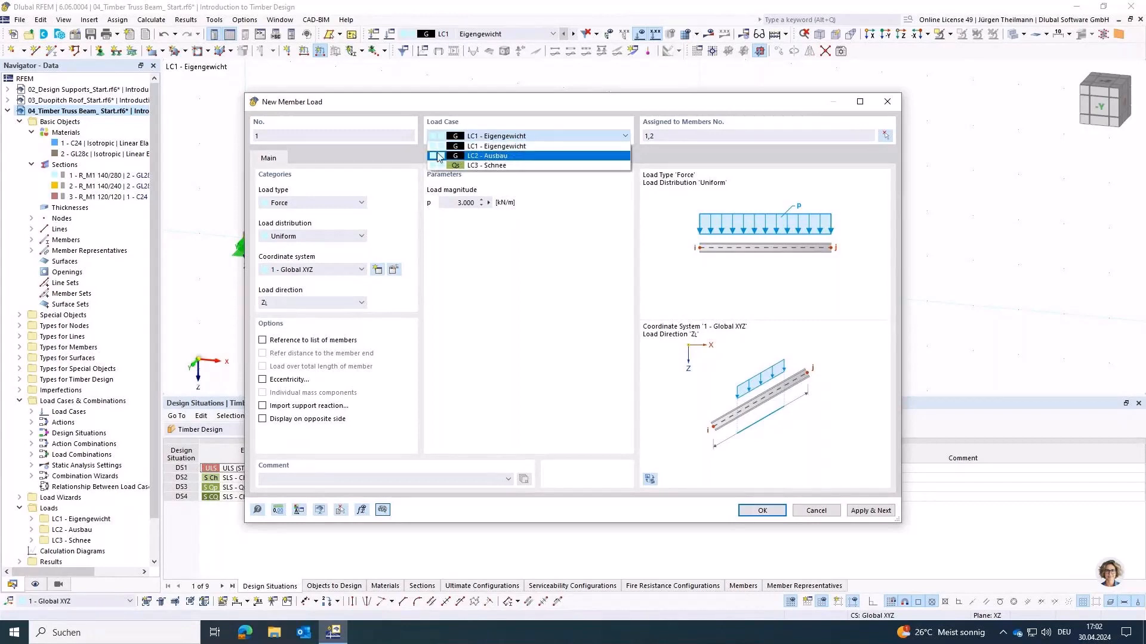
click(503, 156)
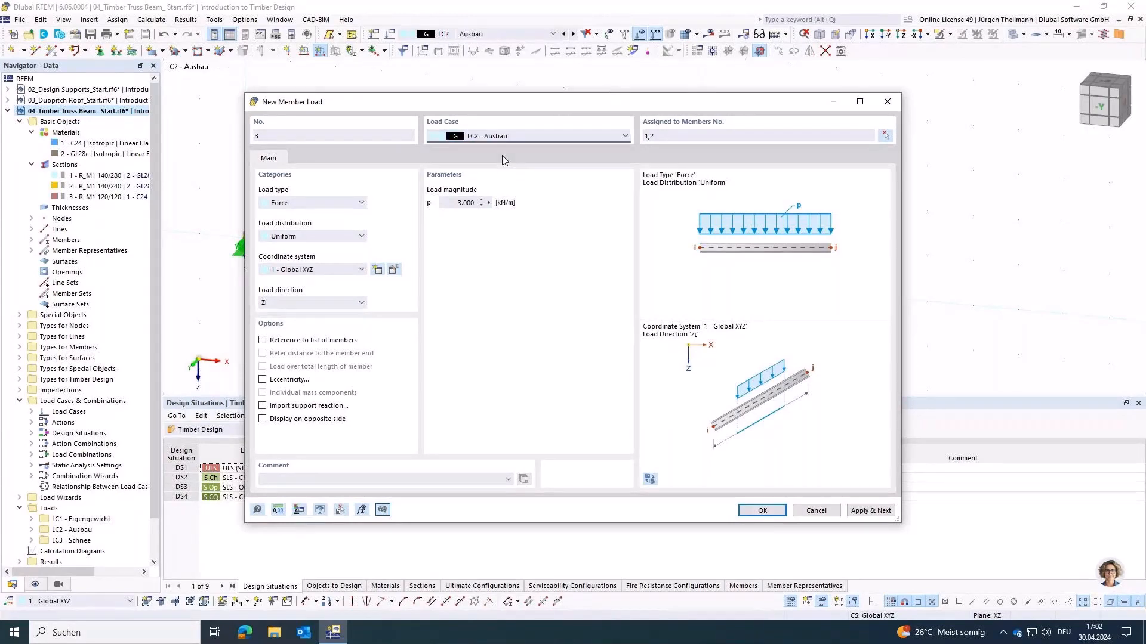
click(294, 303)
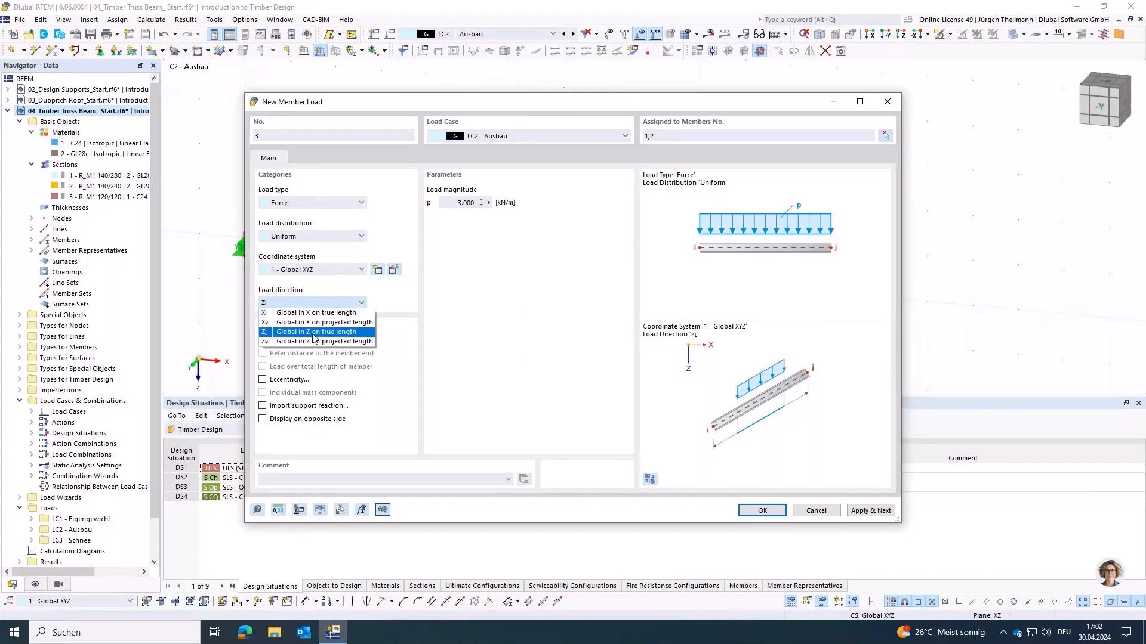
click(313, 332)
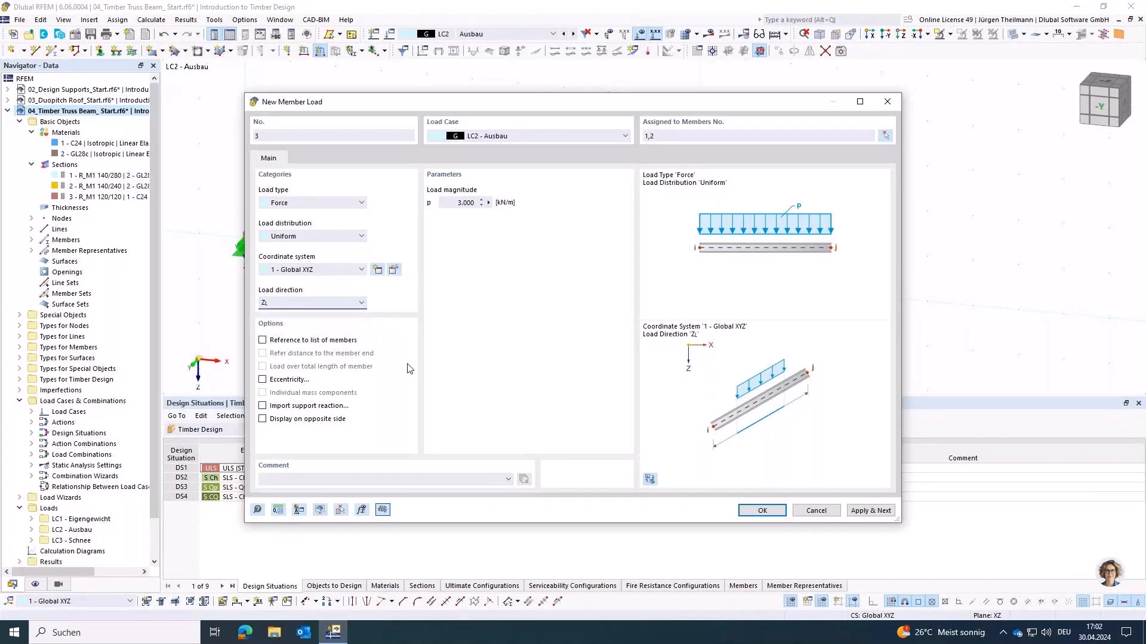
click(883, 511)
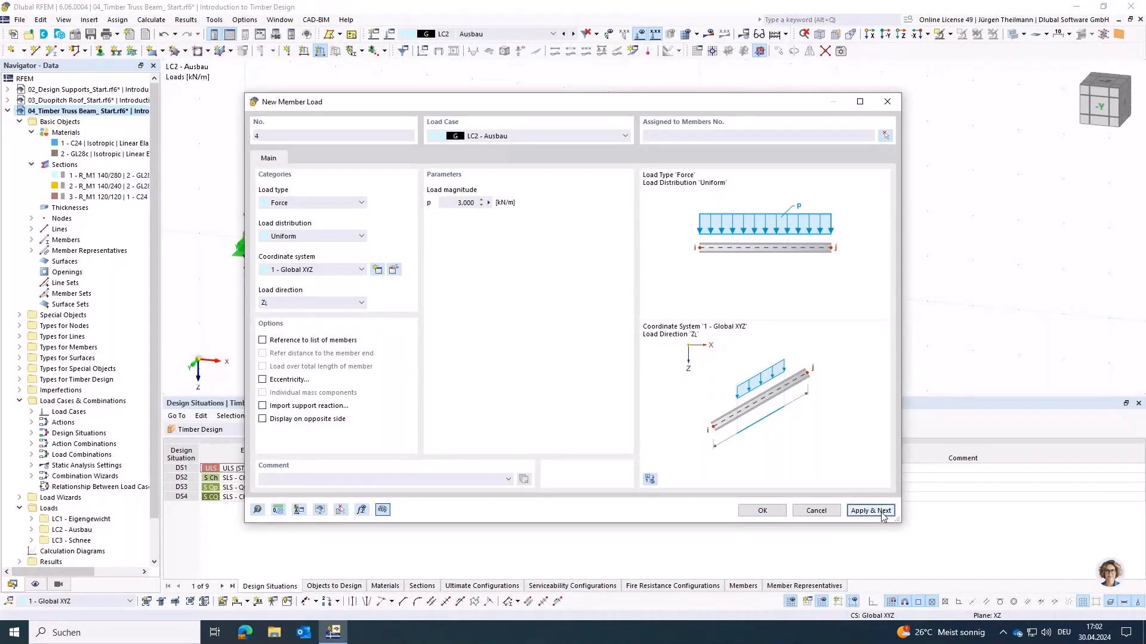
- Apply a uniform 3.5 kN/m member load in LC3 Schnee to both top chord members, acting in global Z on projected length
click(588, 137)
click(528, 167)
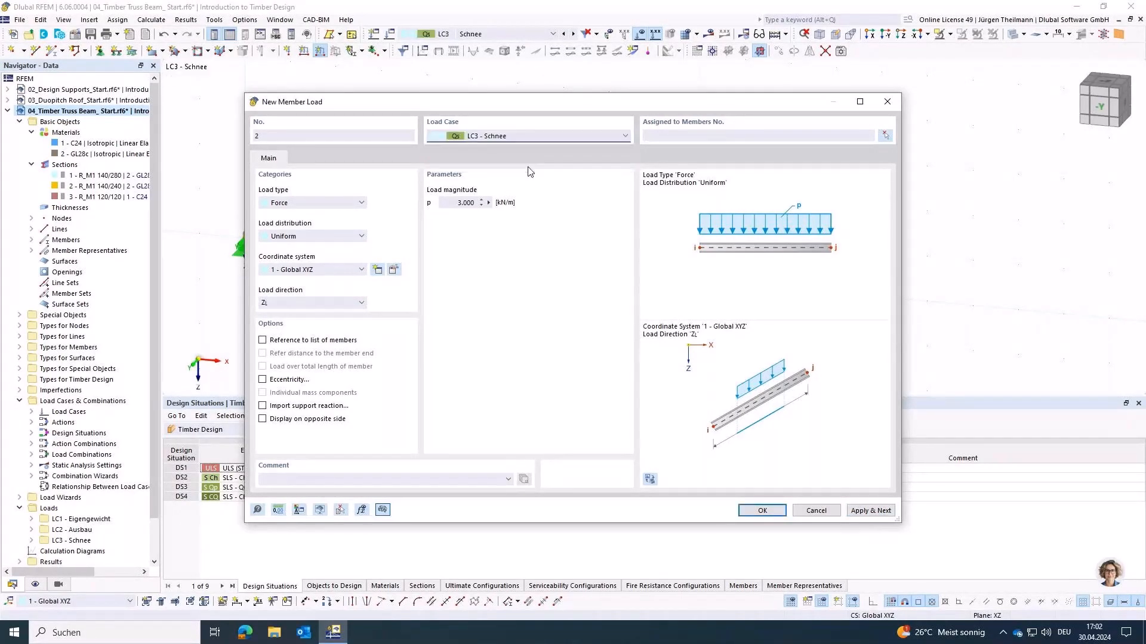
click(886, 136)
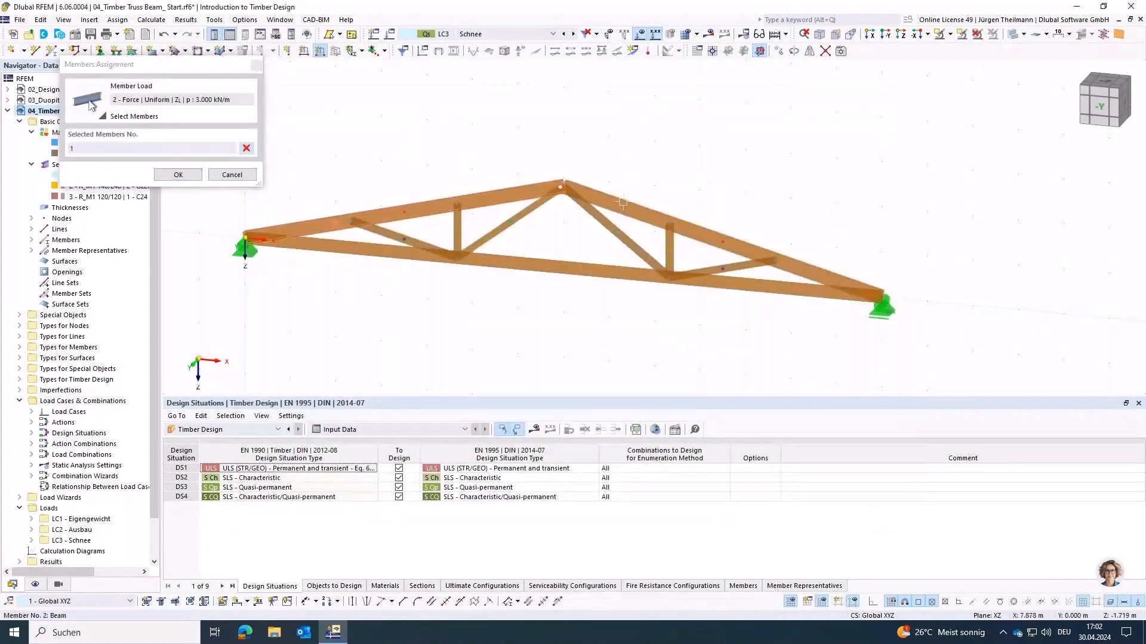
click(166, 175)
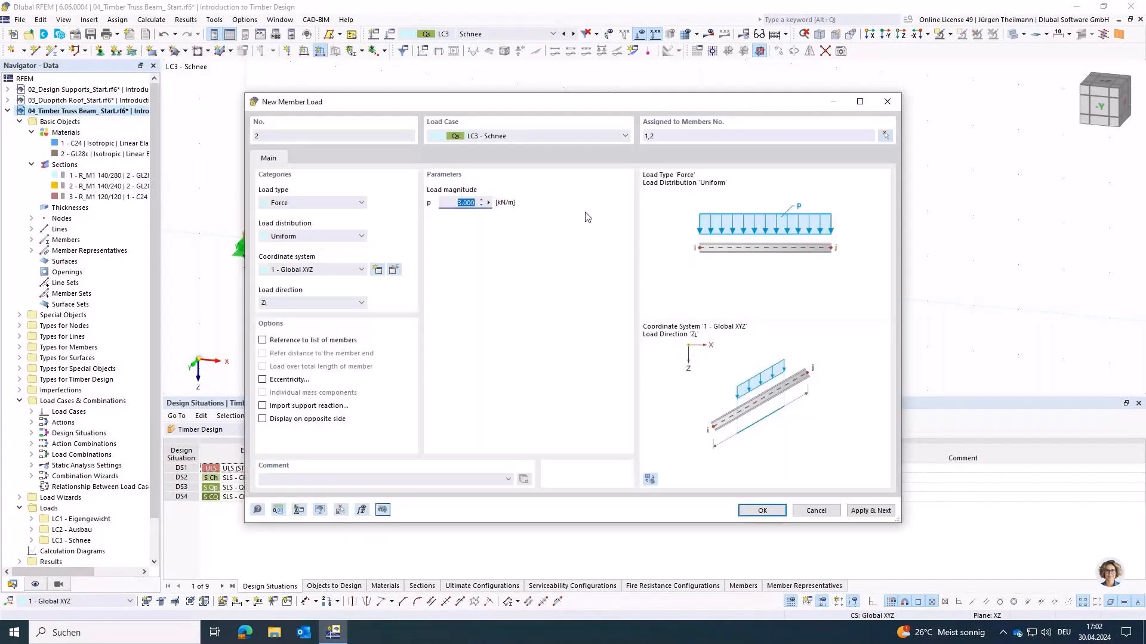
text(3.5)
key(Tab)
click(318, 303)
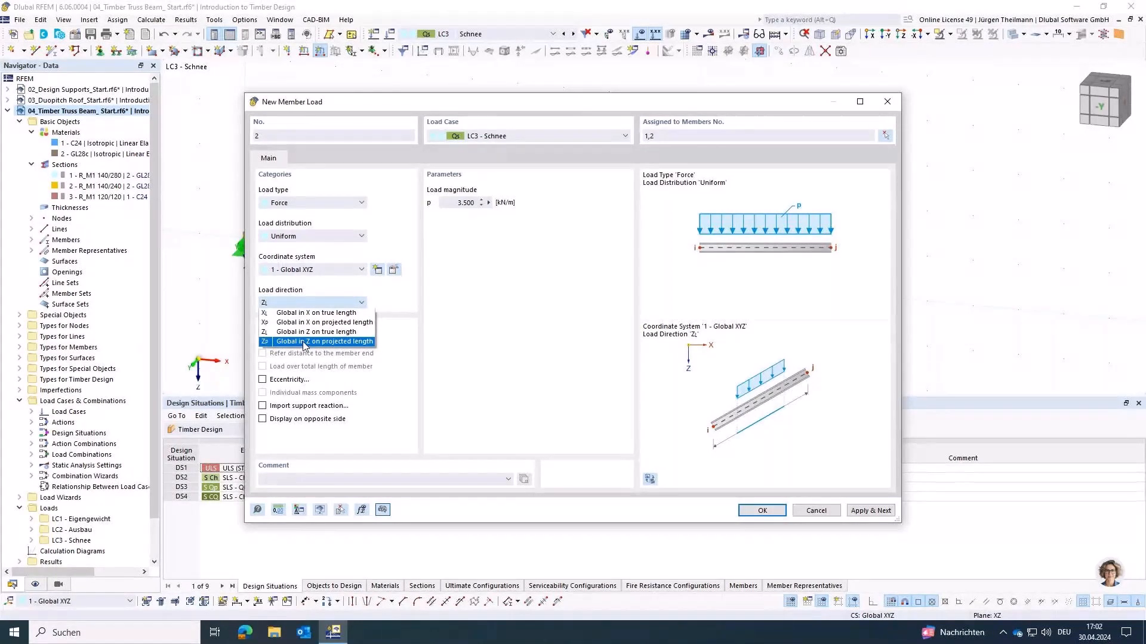
click(361, 343)
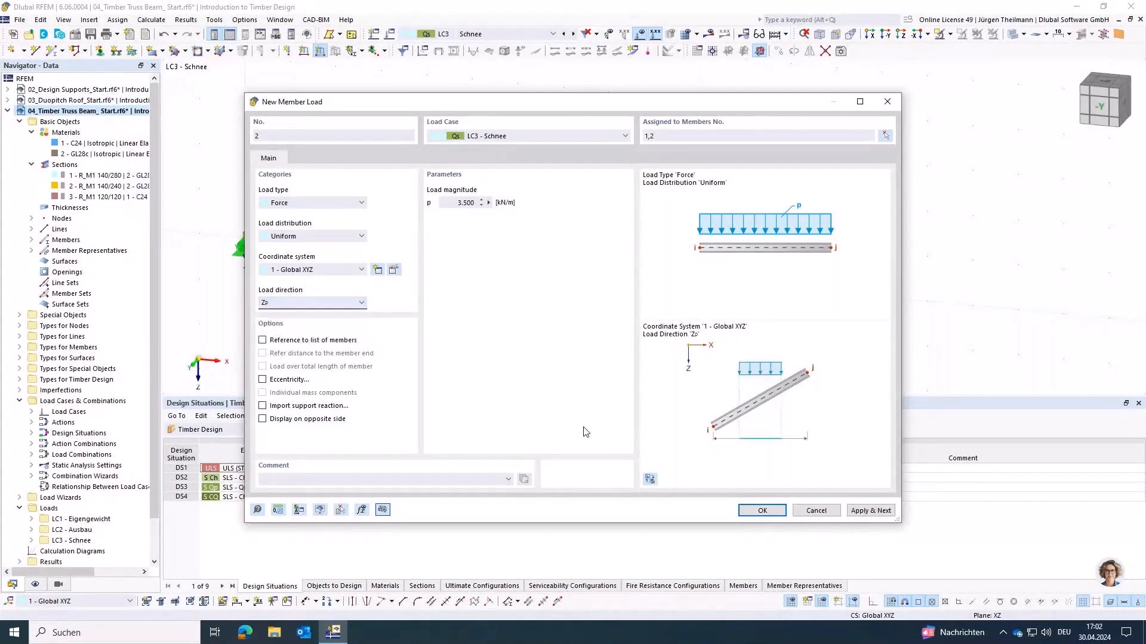
click(773, 514)
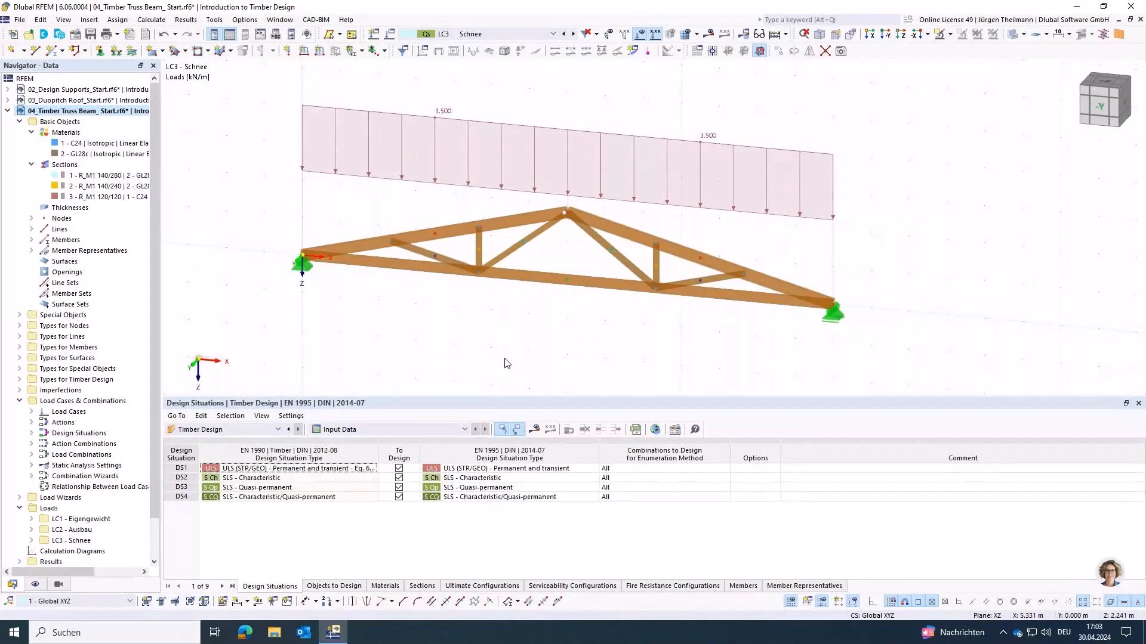
key(F5)
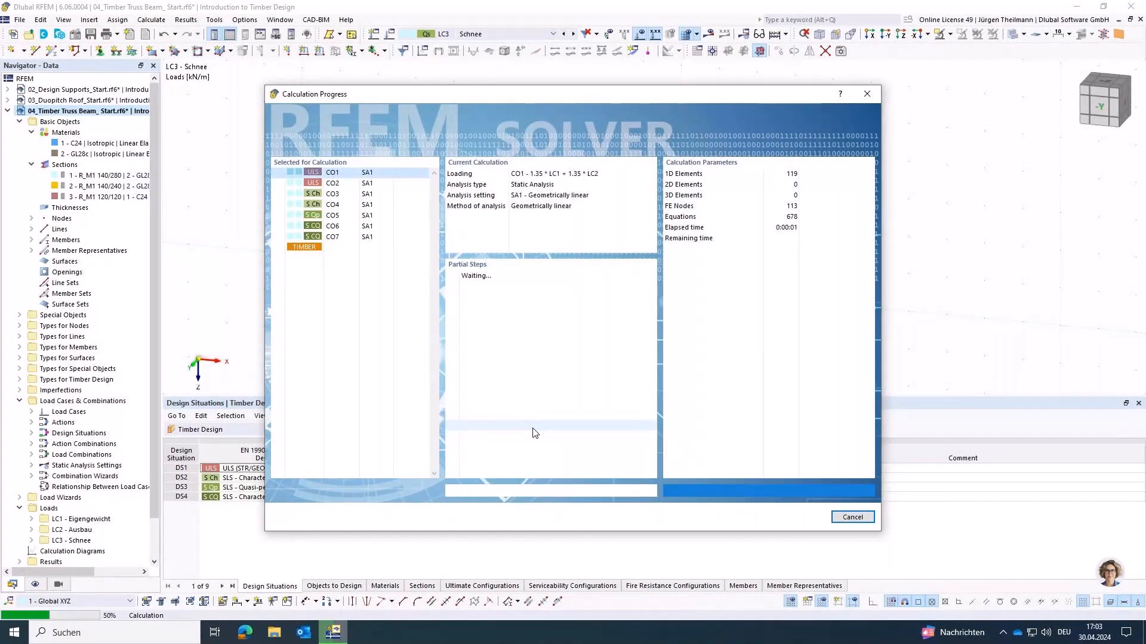
click(852, 516)
click(570, 369)
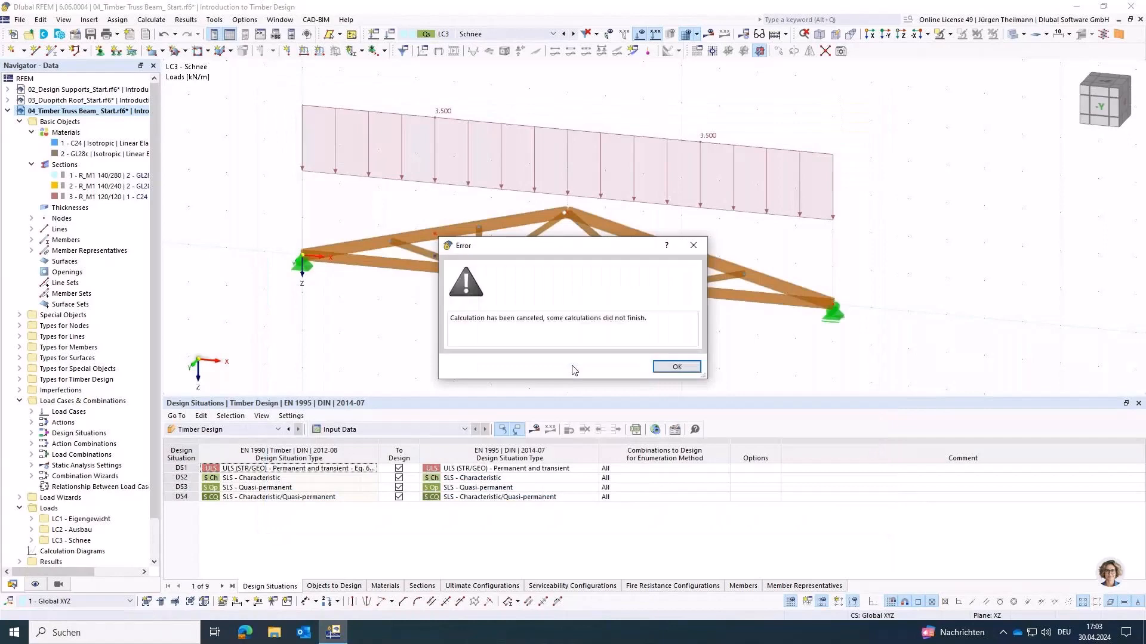
click(679, 366)
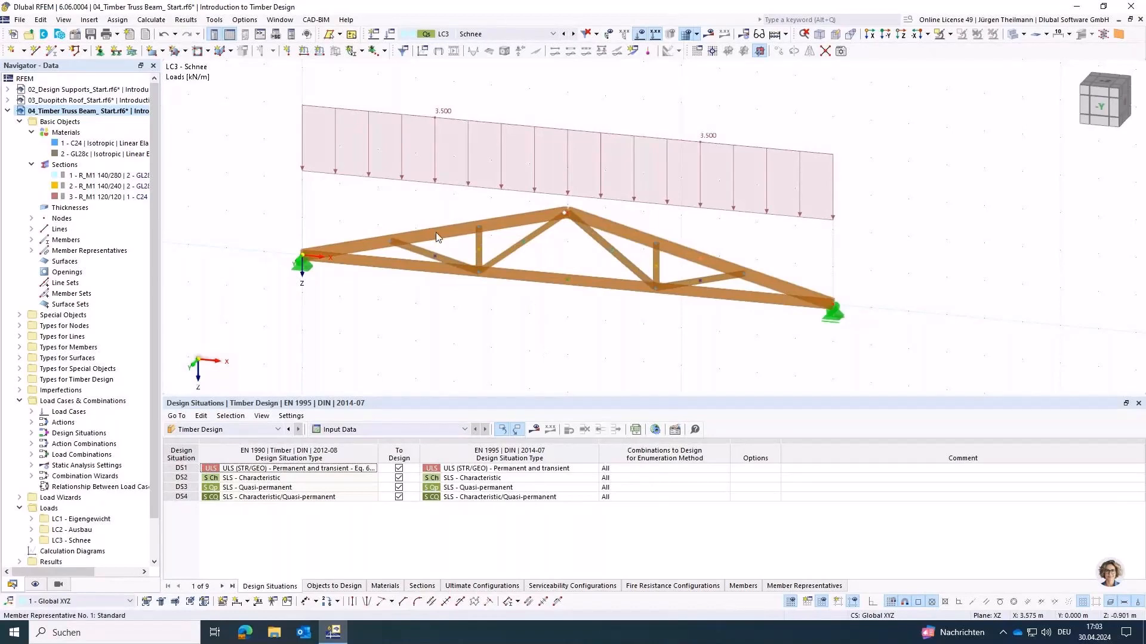
- Assign the Upper girder effective lengths to both top chord members, checking the definition's nodal supports, length factors and absolute lengths
mouse_move(434, 239)
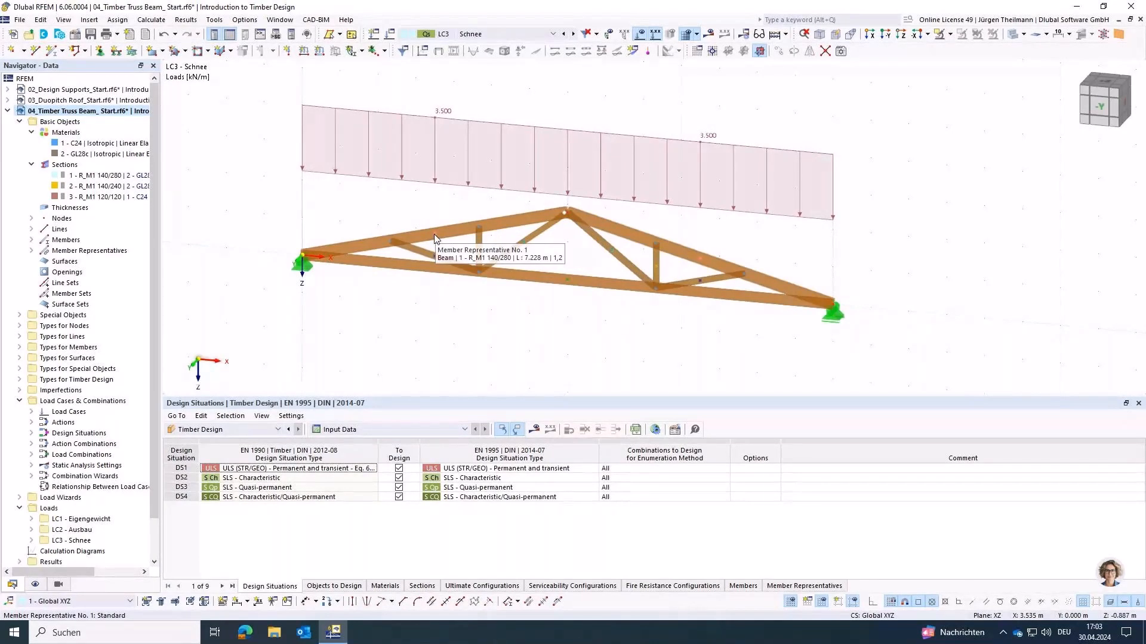
click(434, 239)
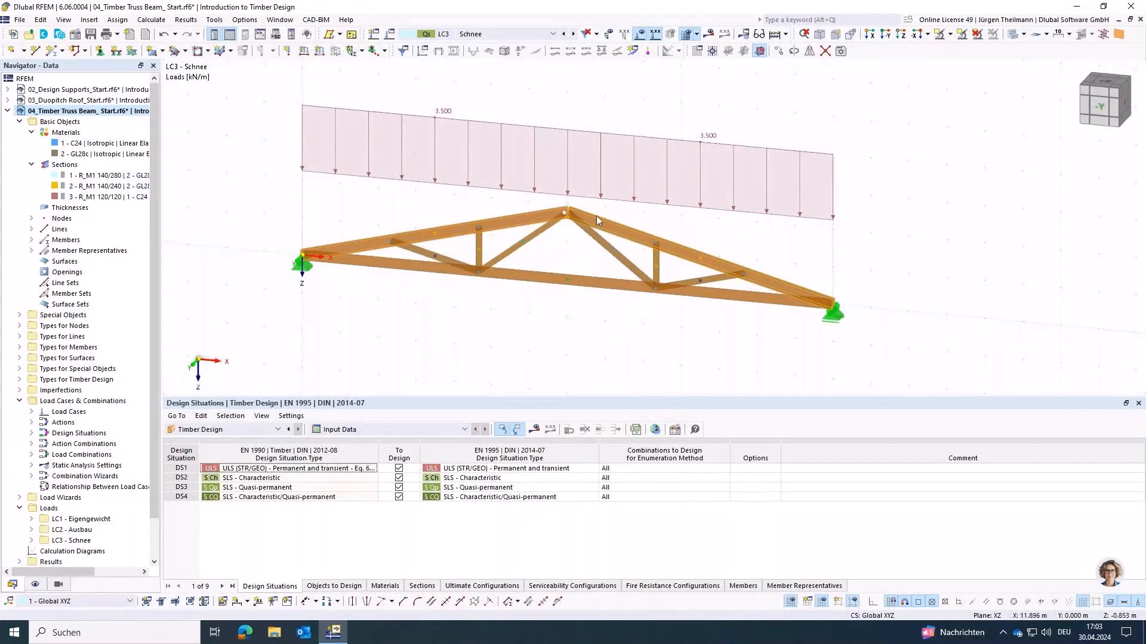
double_click(511, 220)
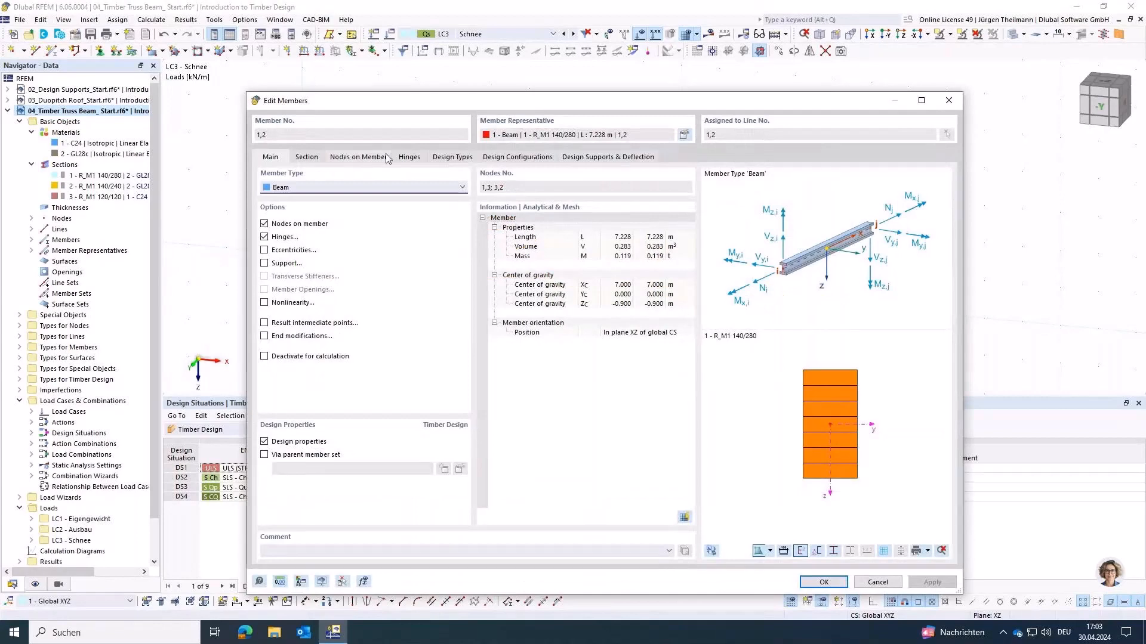
click(449, 157)
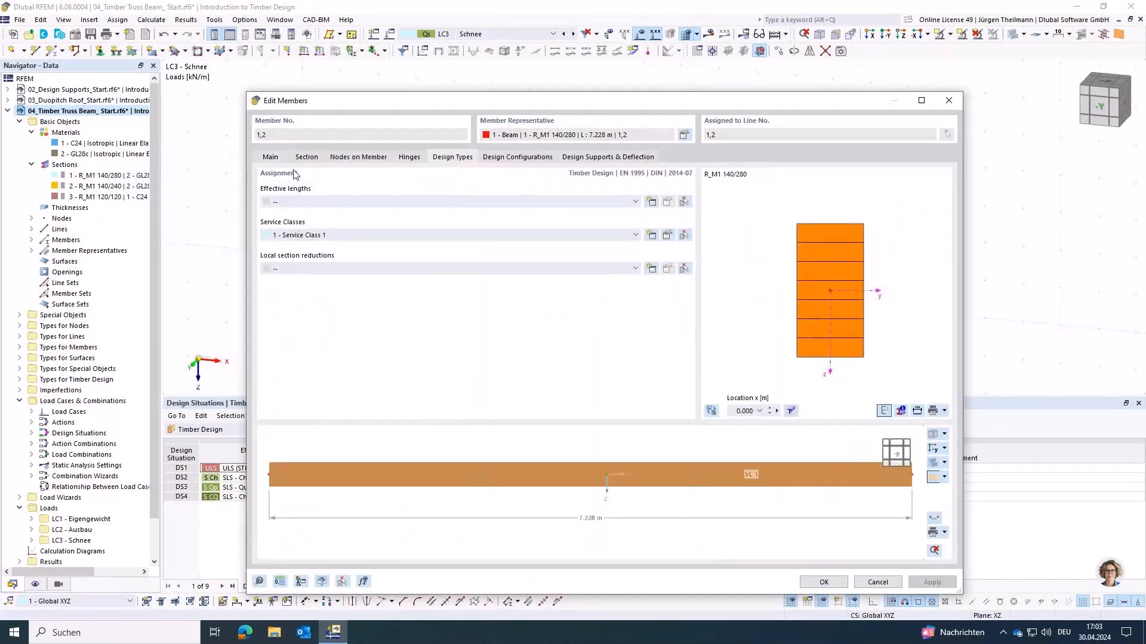
click(302, 203)
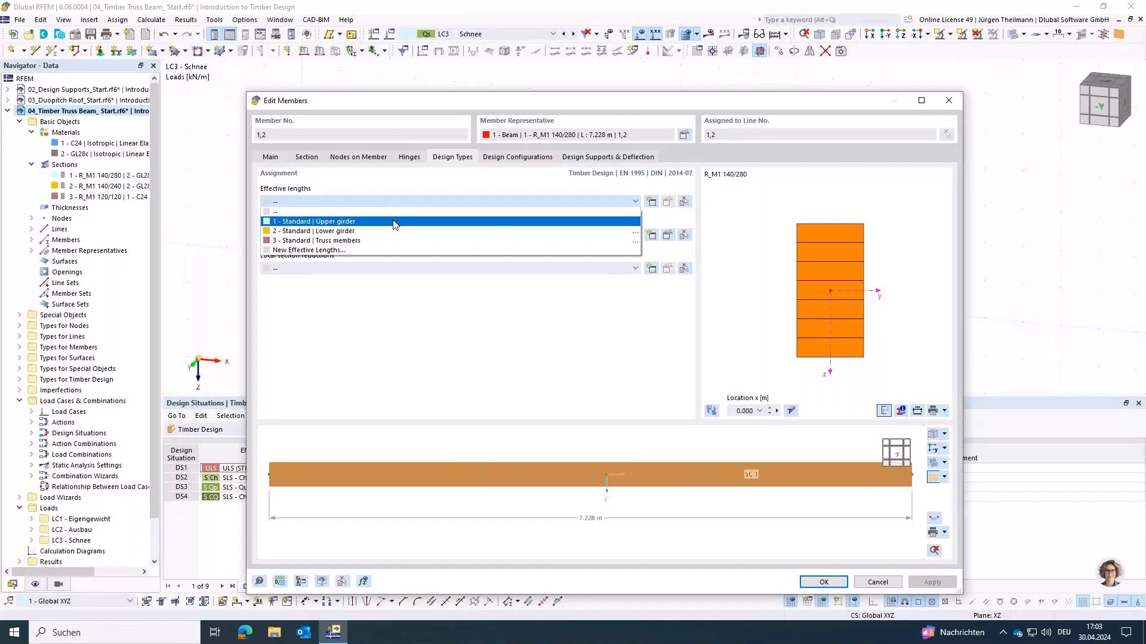
click(272, 224)
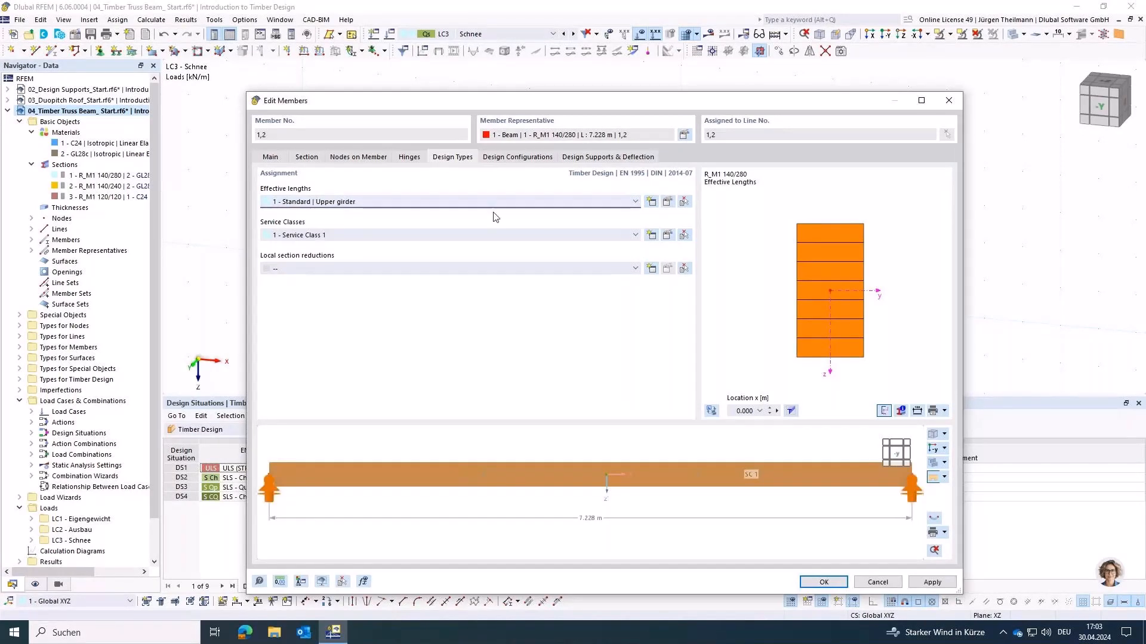
click(667, 202)
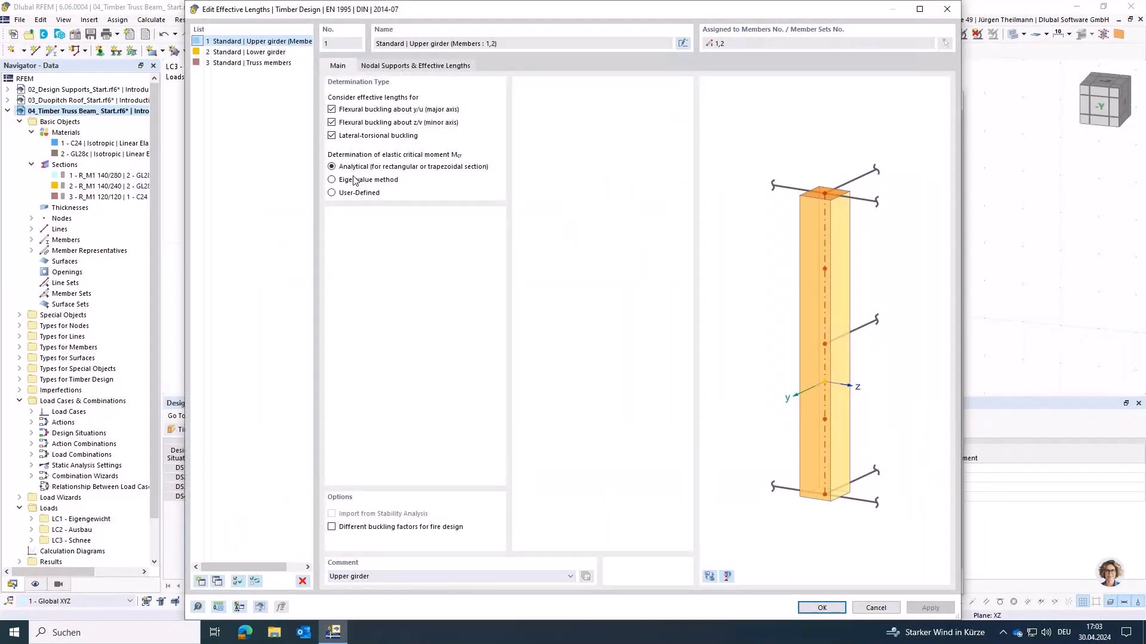
click(415, 67)
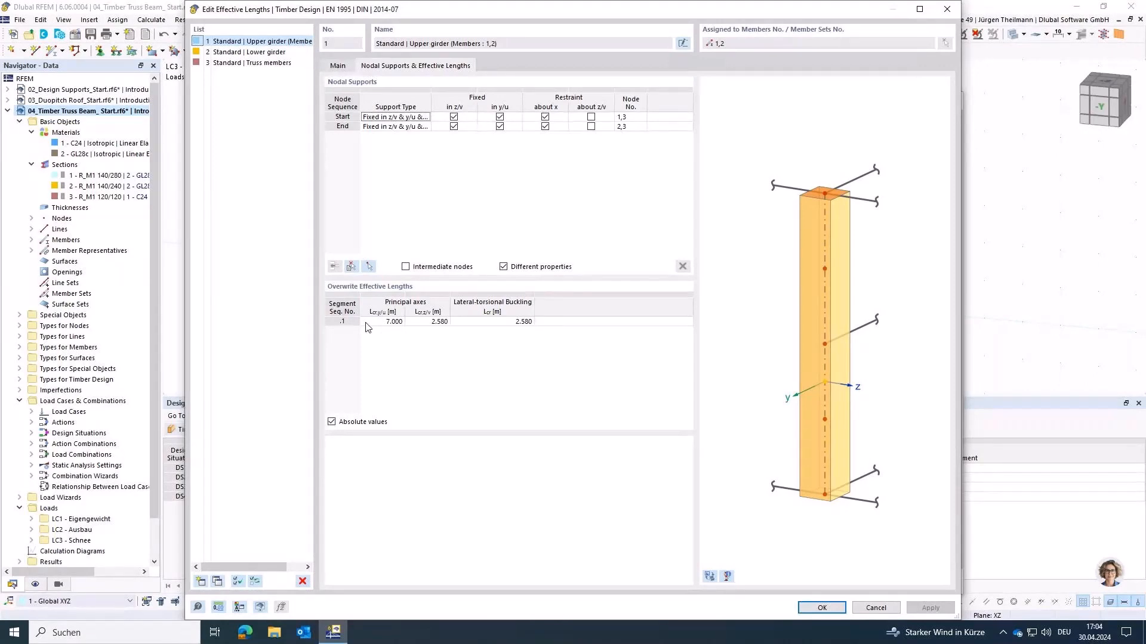
click(332, 422)
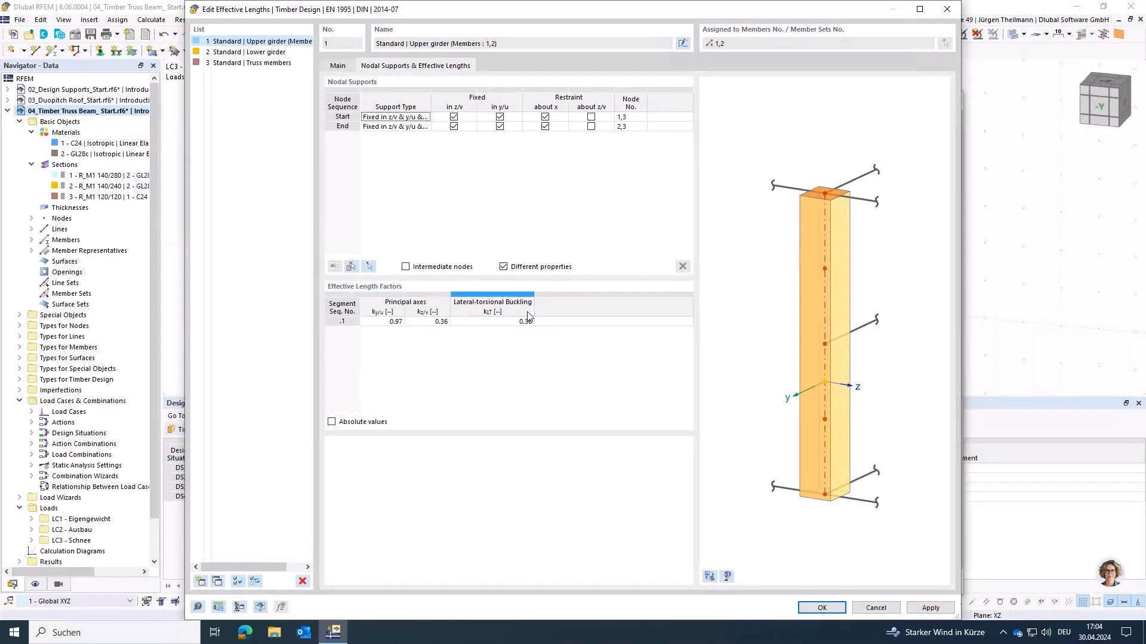
click(332, 422)
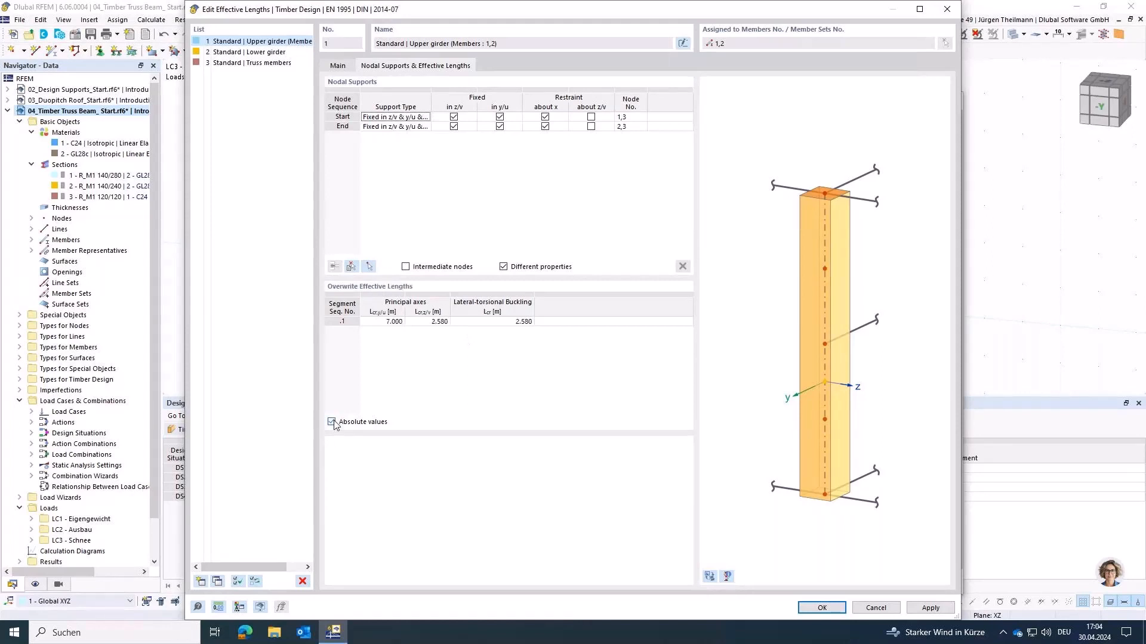
click(821, 608)
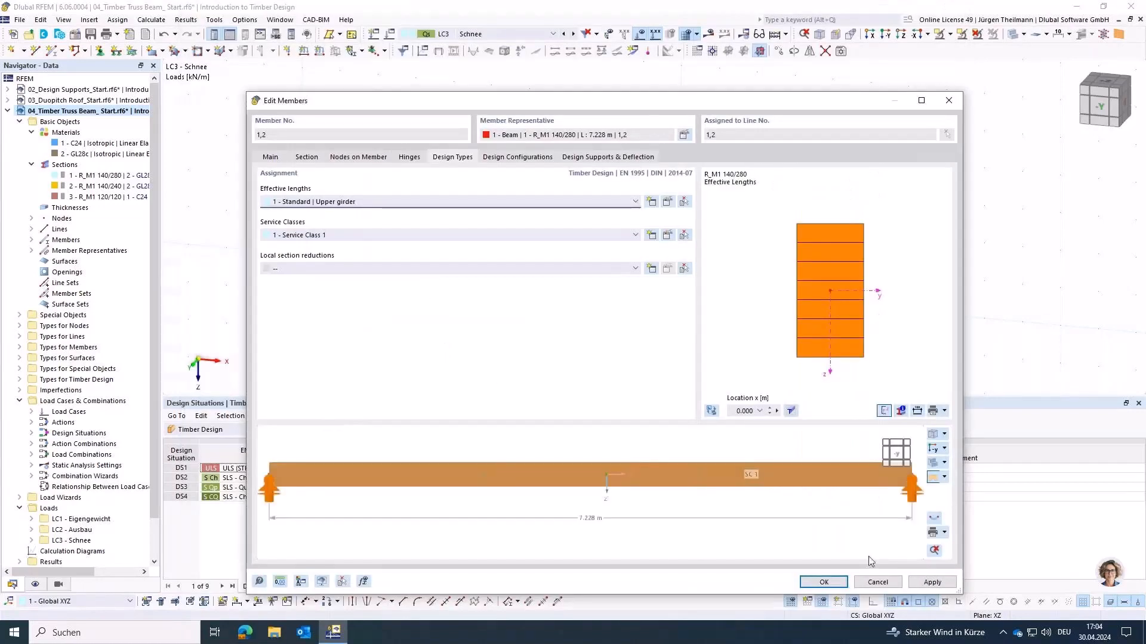
click(830, 586)
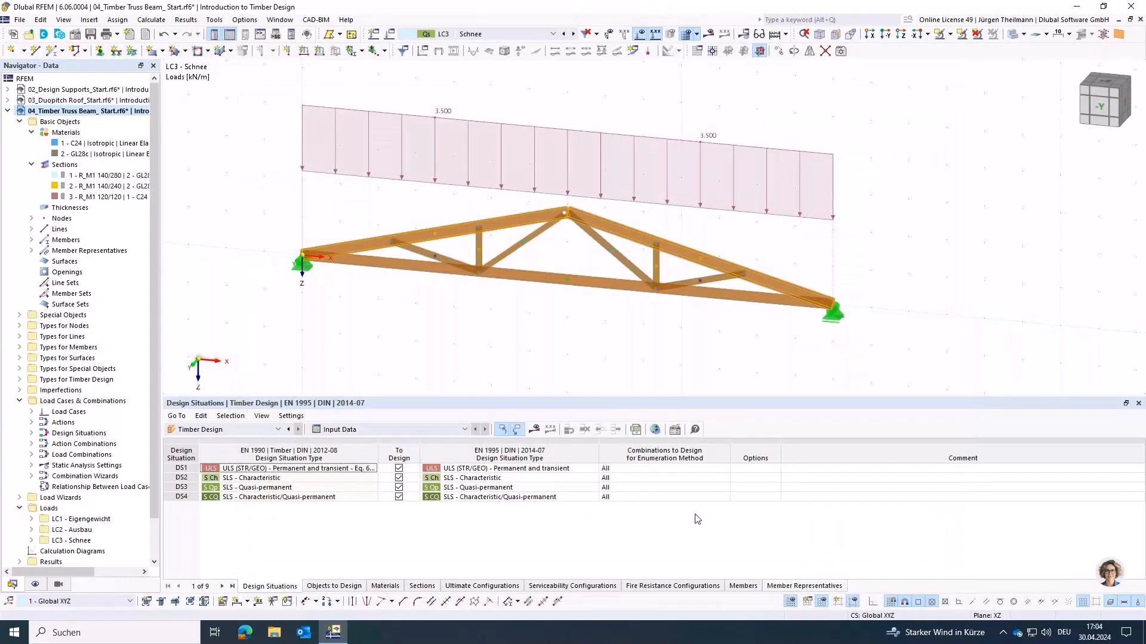
- Assign the Lower girder effective lengths to the bottom chord member
double_click(530, 279)
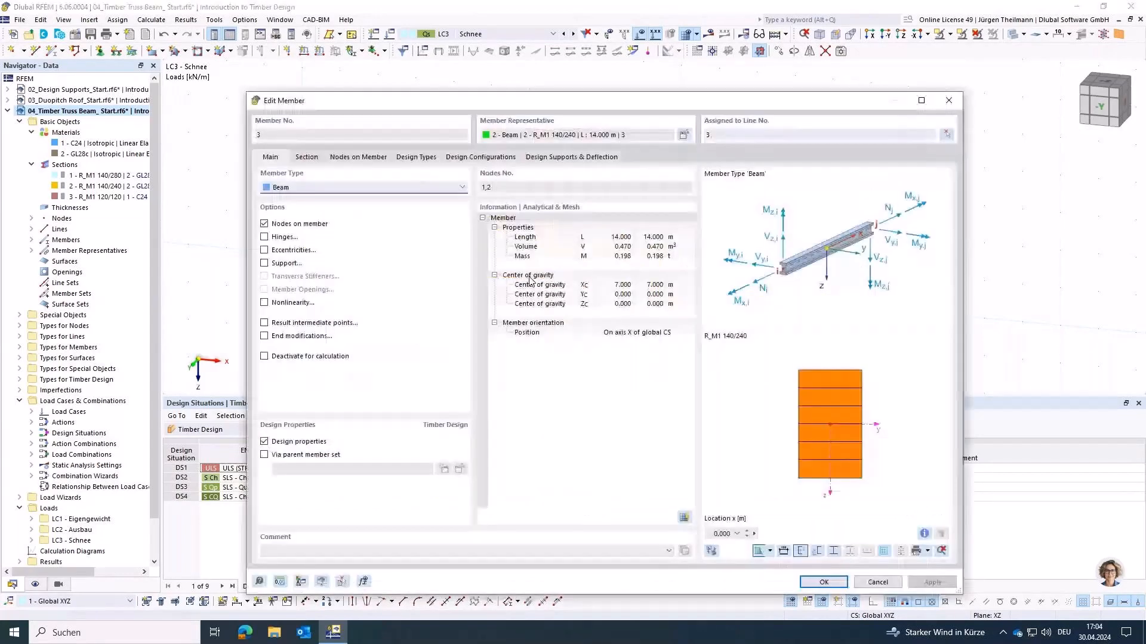
click(409, 159)
click(403, 201)
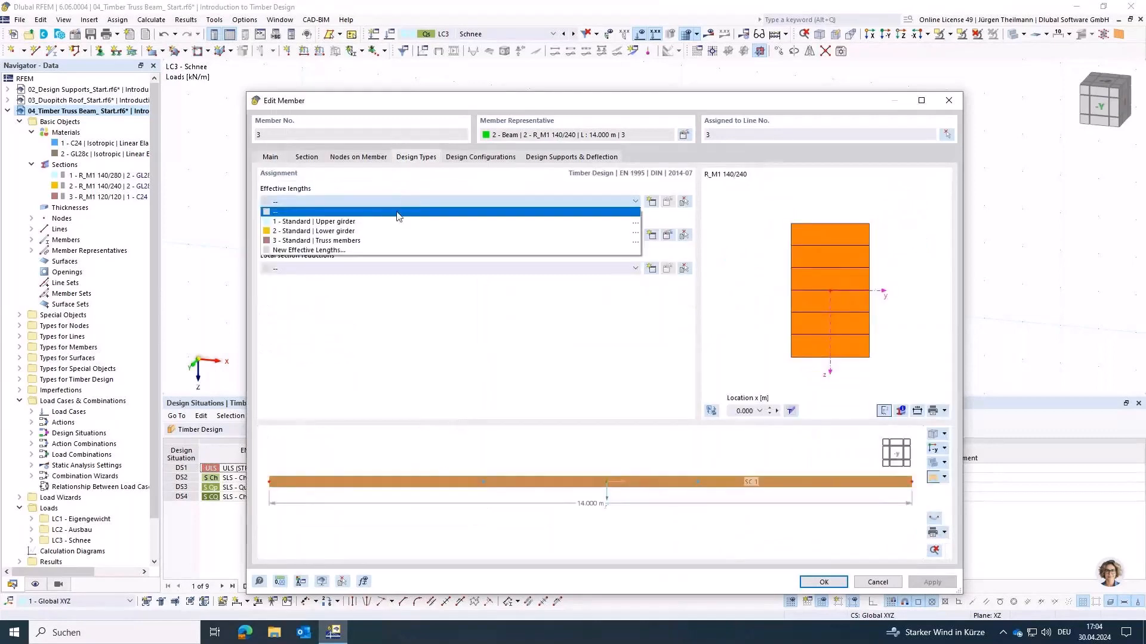
click(271, 232)
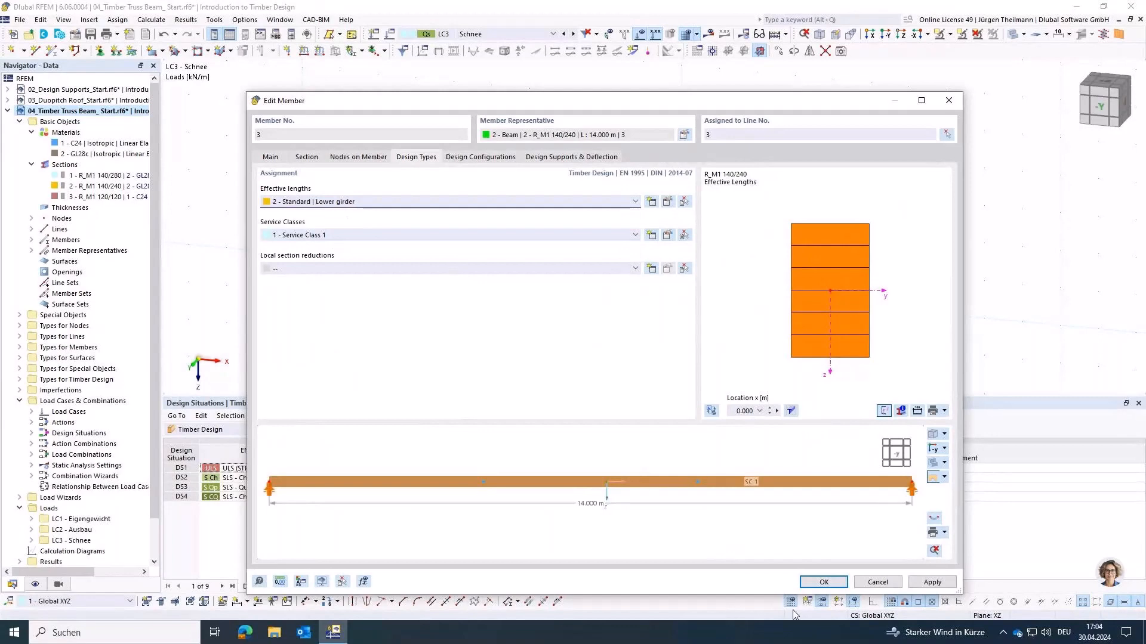
click(811, 585)
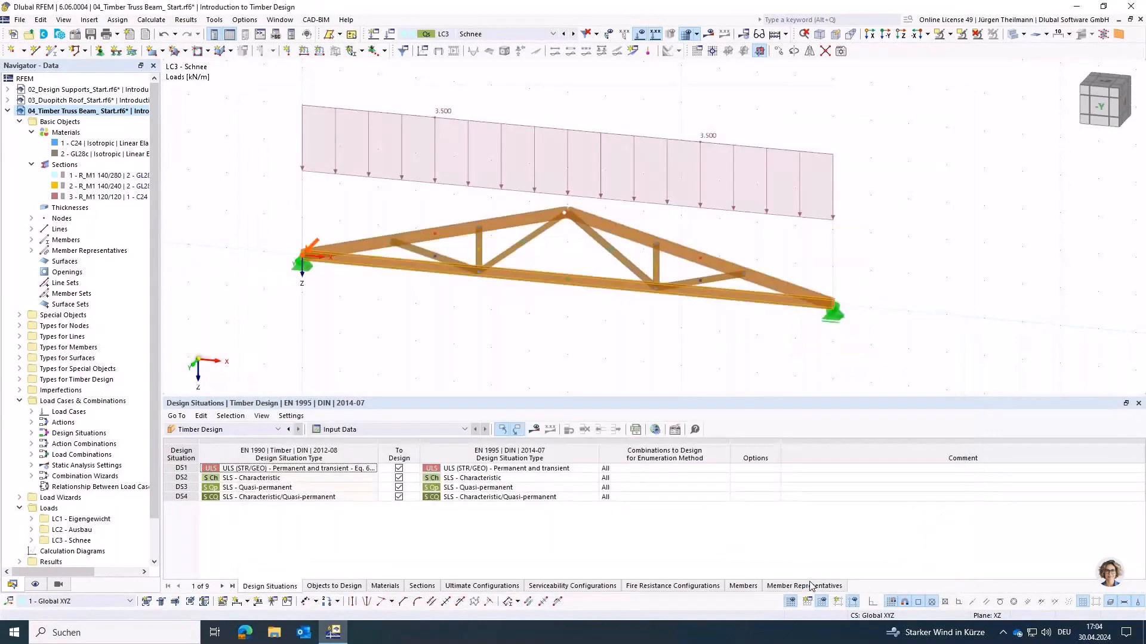
- Select all six web members of the truss and assign them the Truss members effective lengths
click(435, 256)
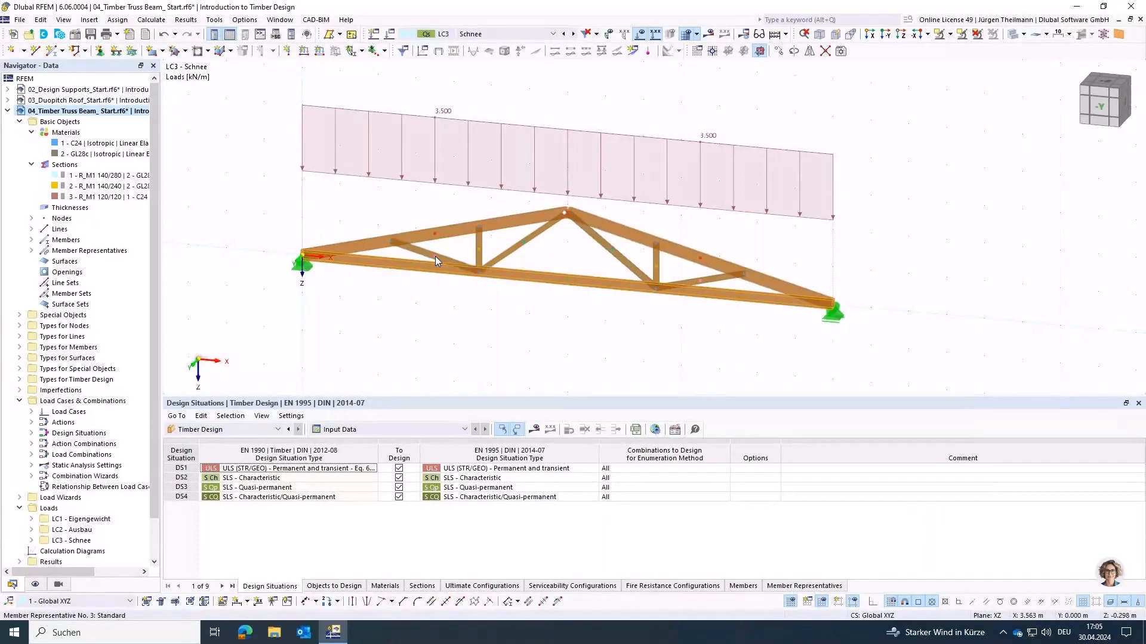
click(481, 254)
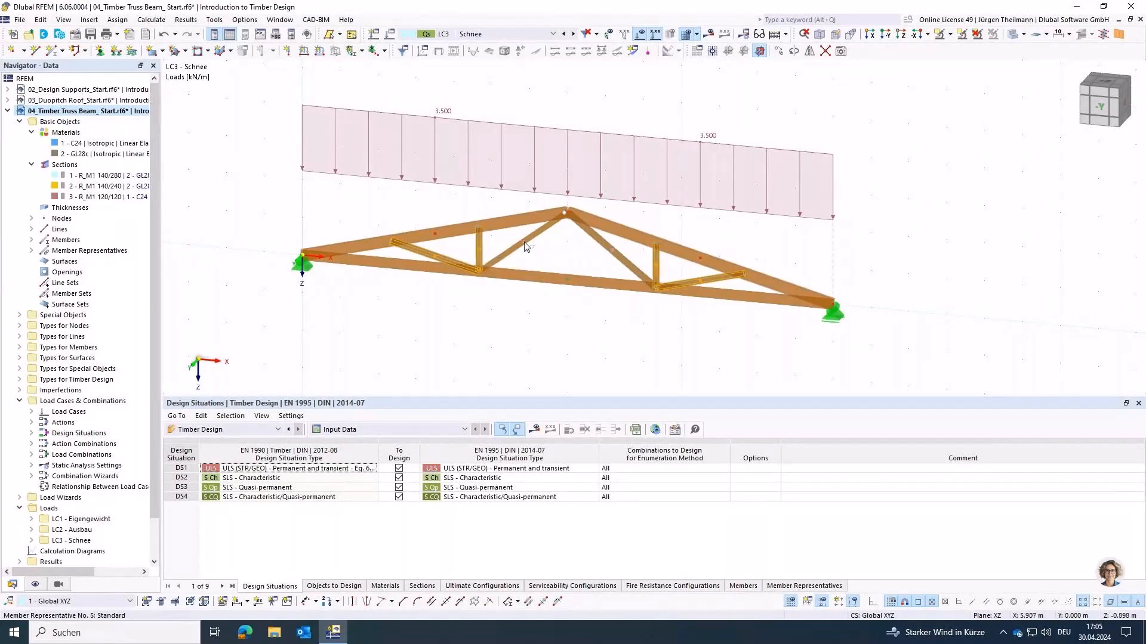
click(525, 246)
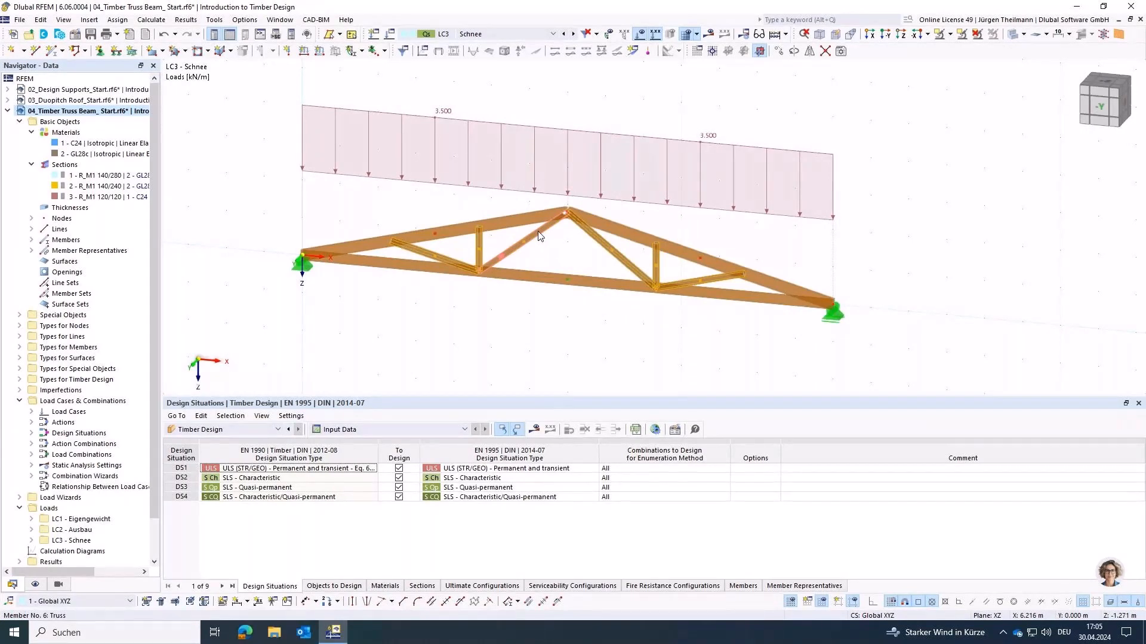
double_click(538, 236)
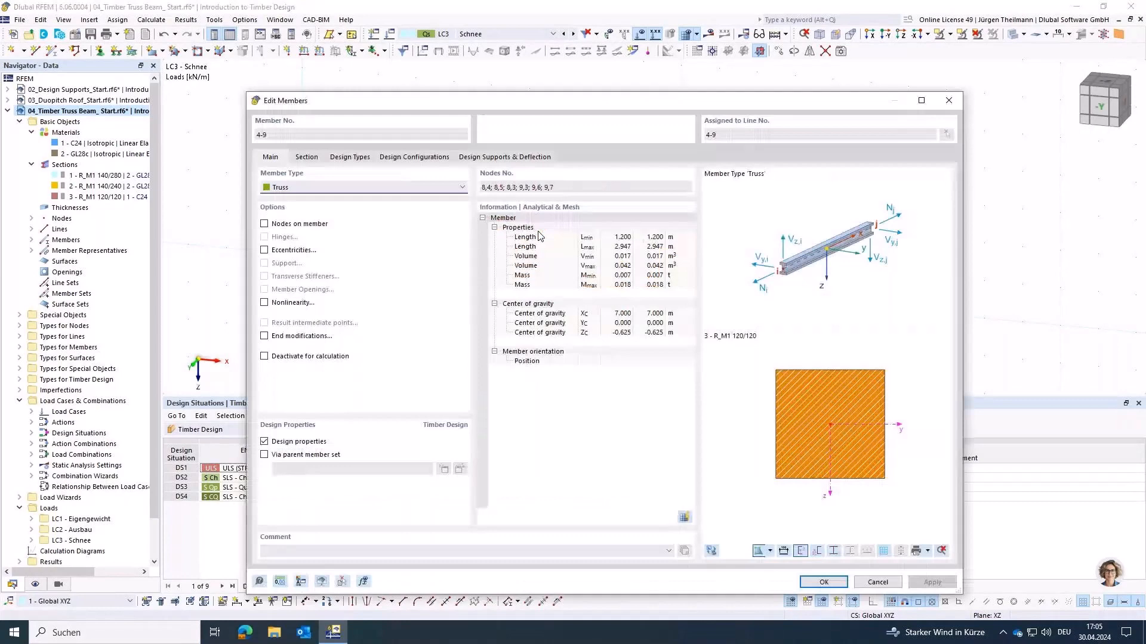
click(350, 157)
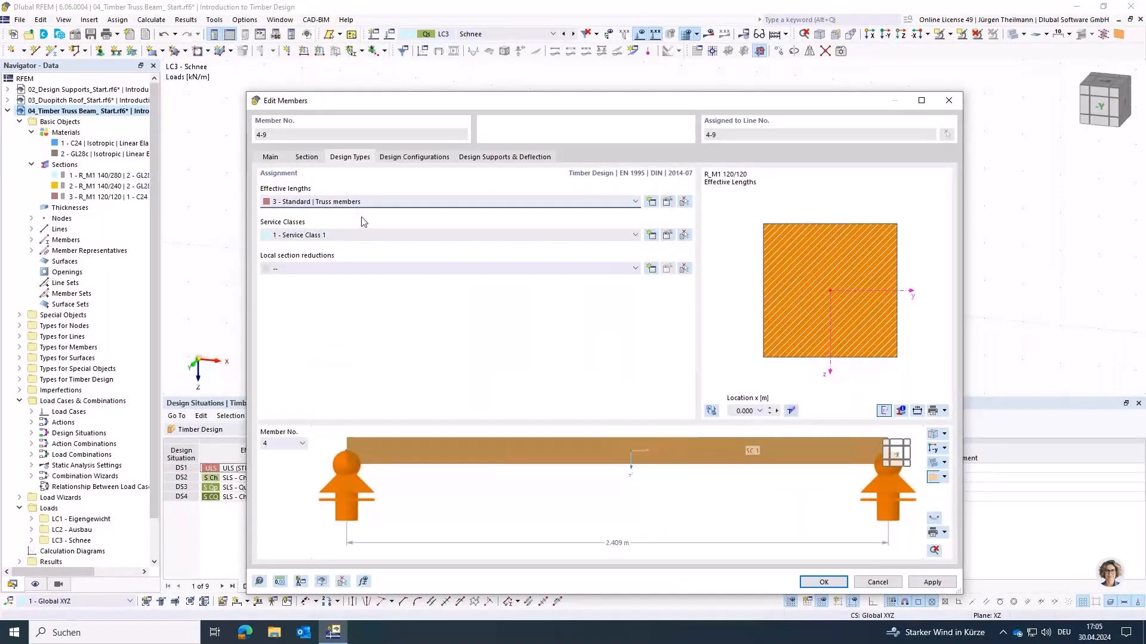
click(824, 582)
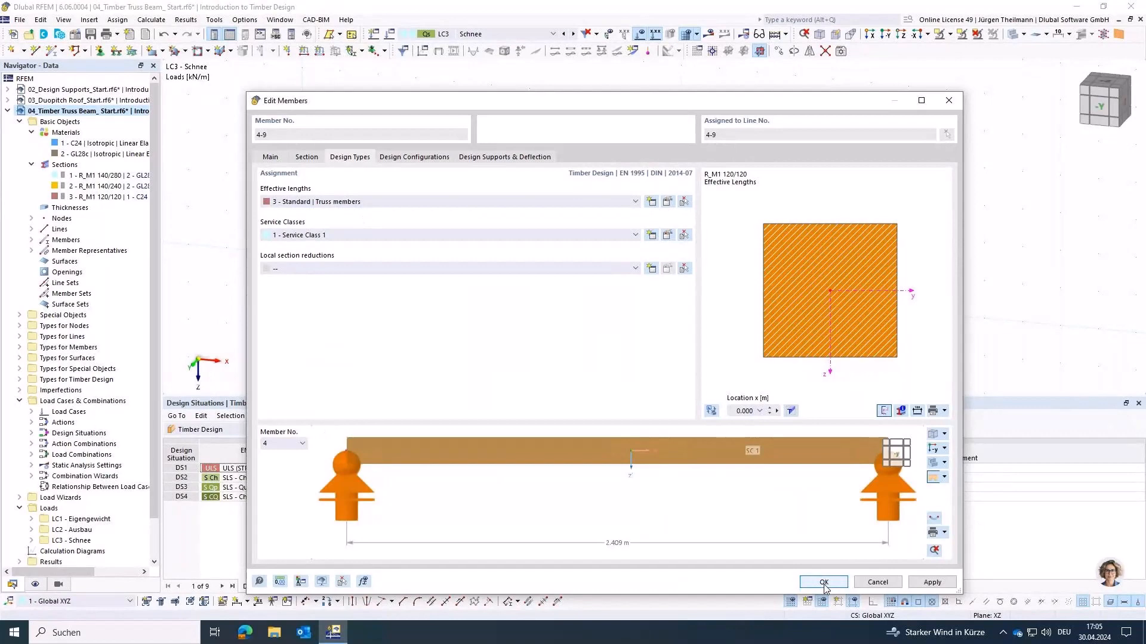
- Run the timber design calculation and view the design check ratios on the truss members
key(ctrl+F5)
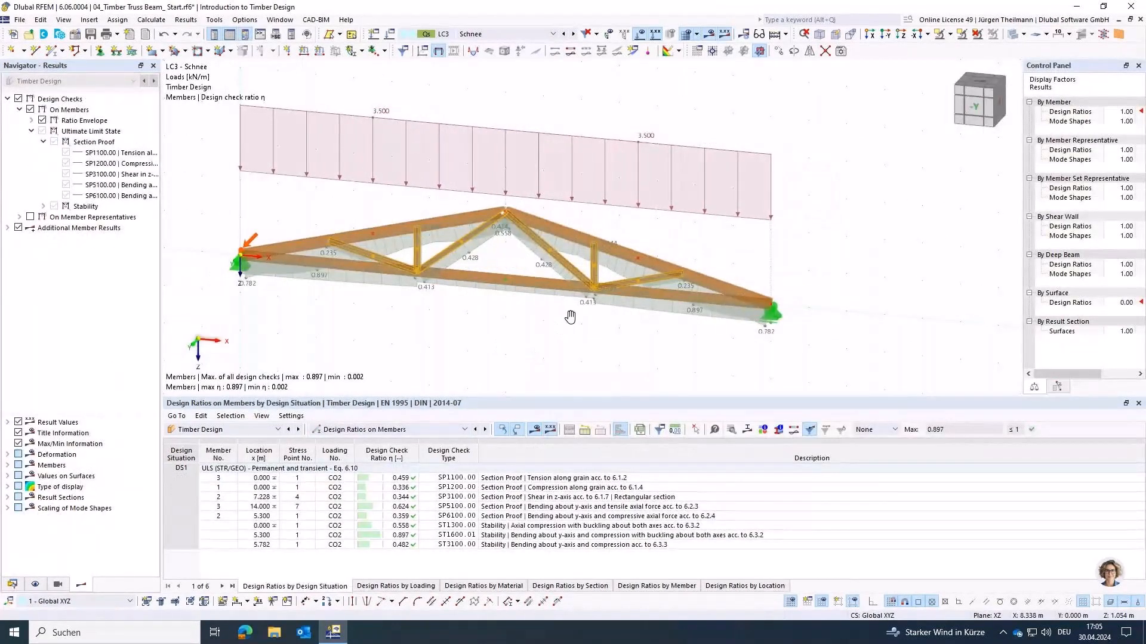
mouse_move(583, 318)
middle_down()
mouse_move(616, 299)
mouse_move(573, 314)
middle_up()
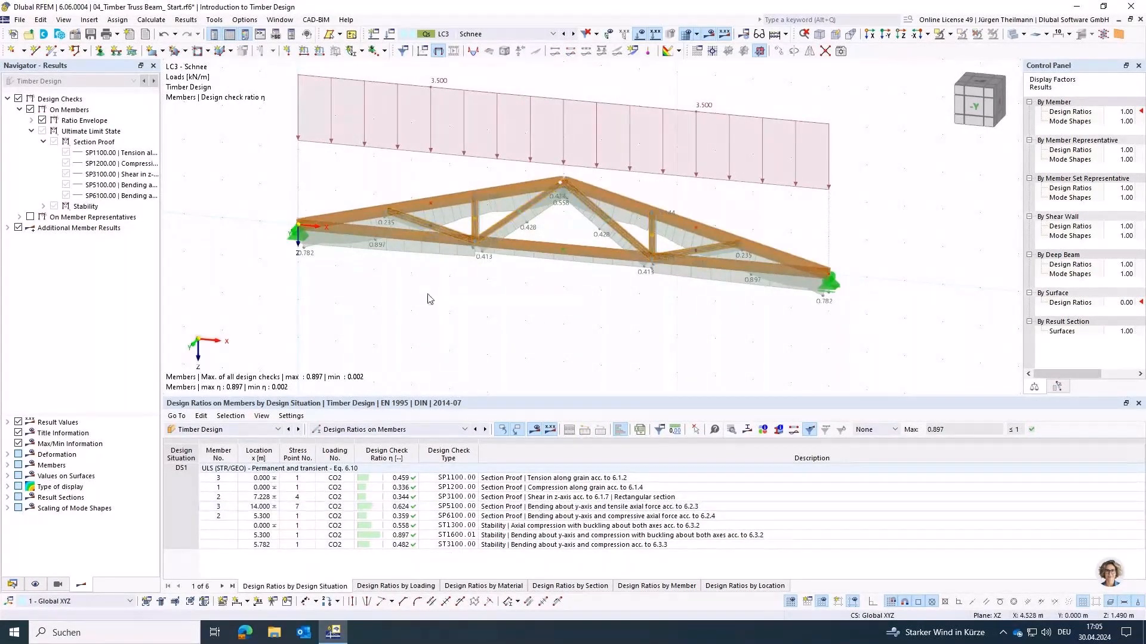
ctrl+middle_drag(429, 298, 453, 299)
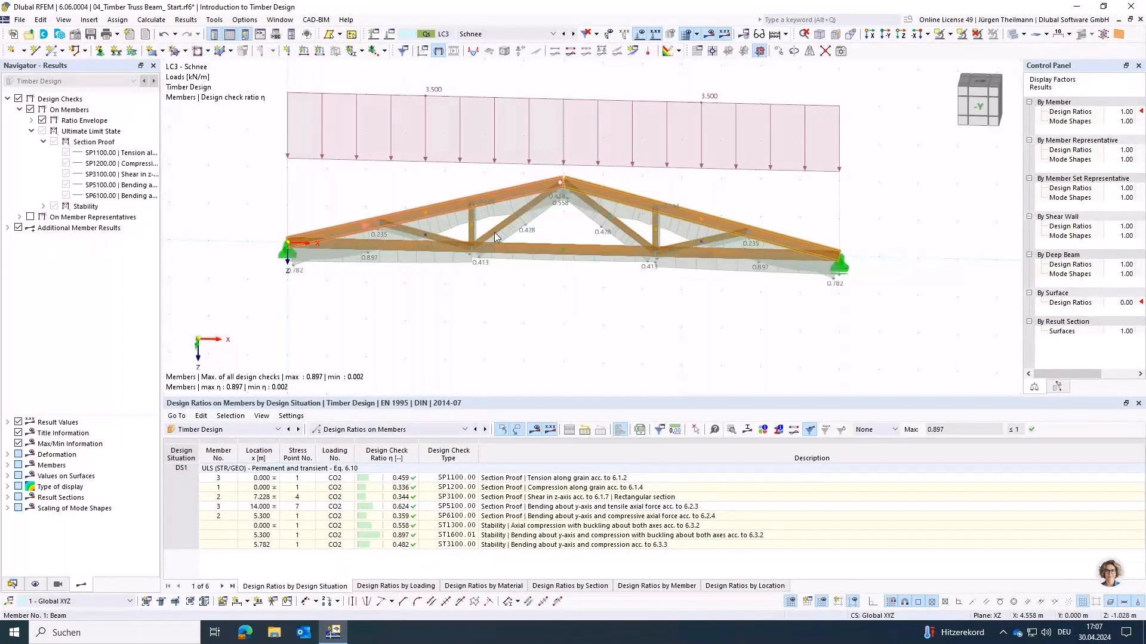
- Create a member set of type Continuous Members from the two top chord members
right_click(508, 189)
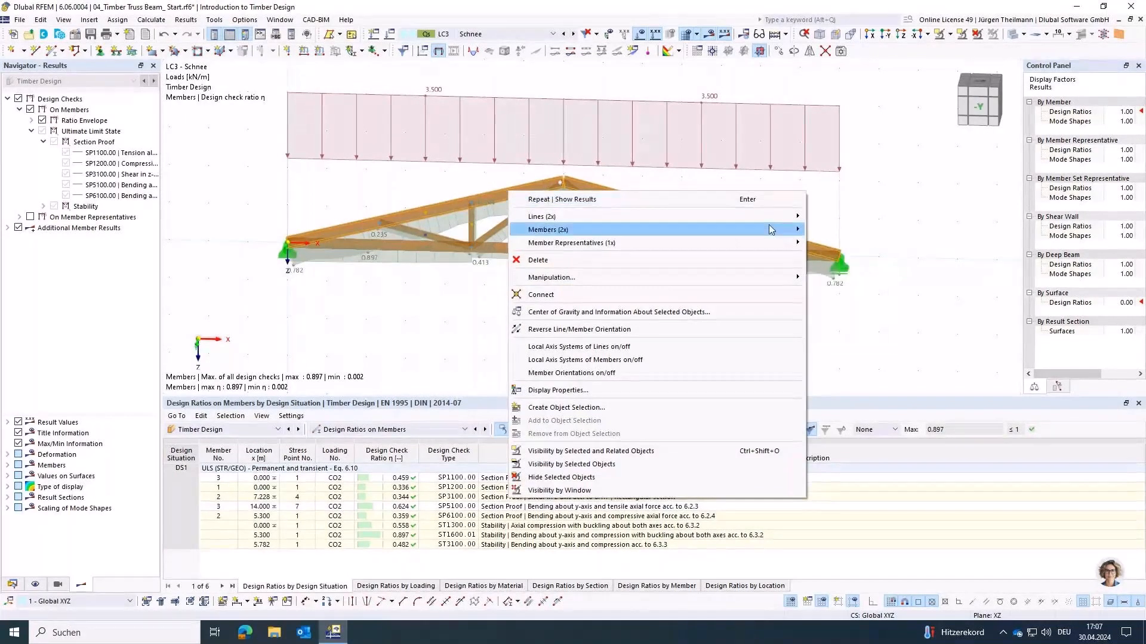
mouse_move(771, 230)
click(841, 364)
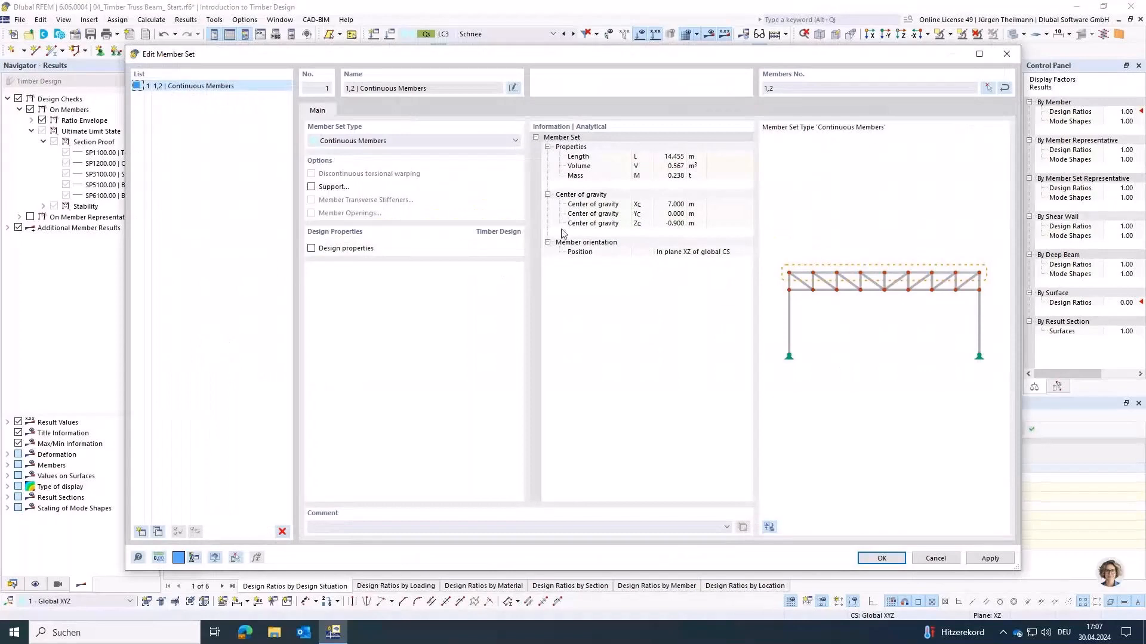
click(882, 558)
click(623, 370)
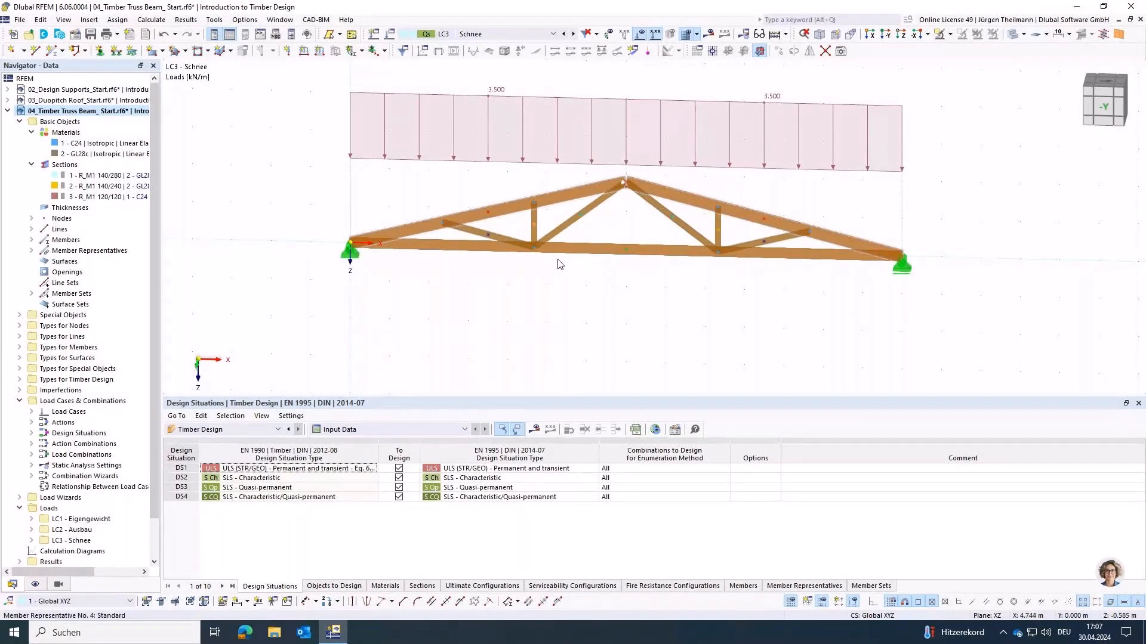
middle_drag(607, 310, 579, 336)
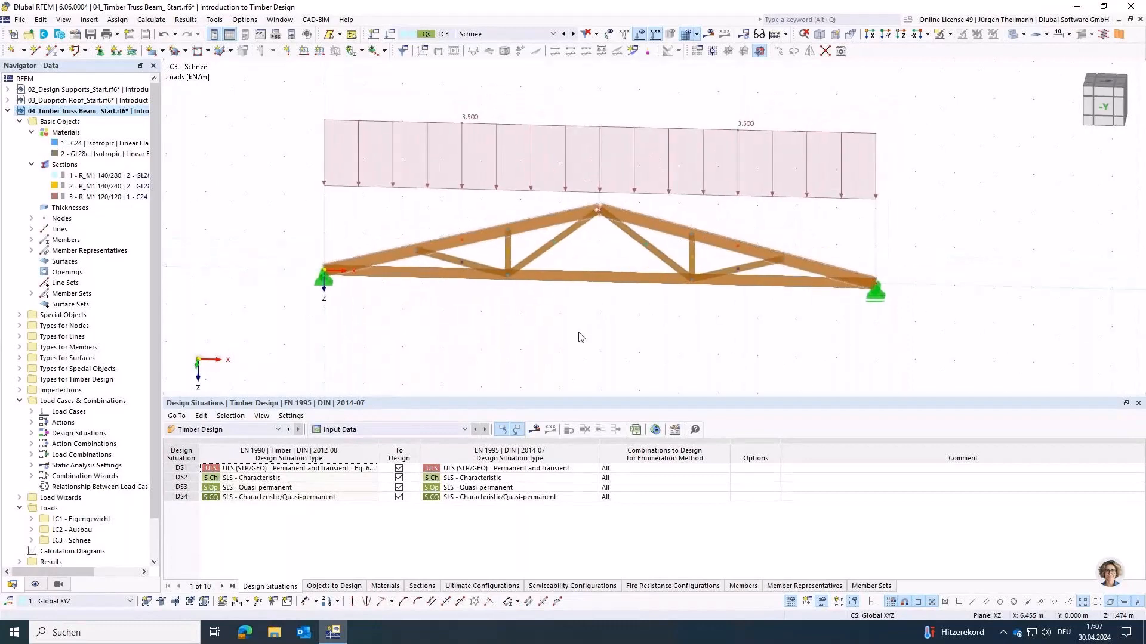